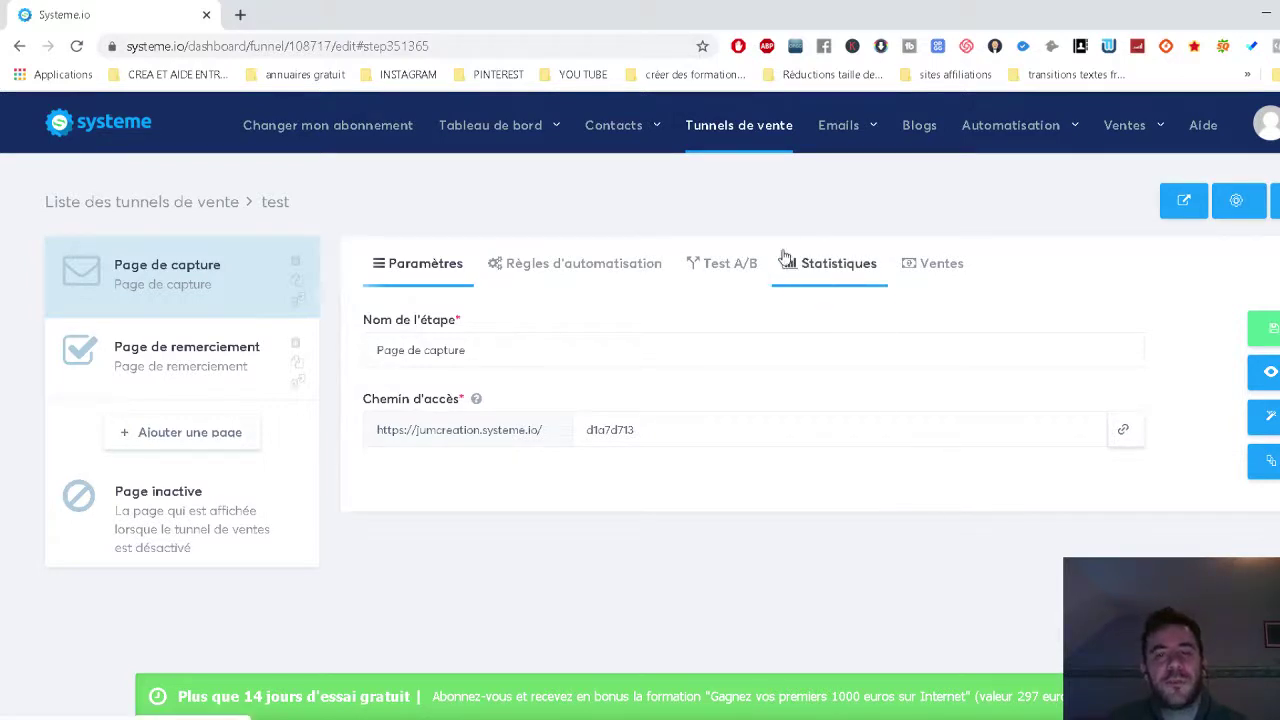
# Deactivate the 'tunnel test' and 'test' sales funnels, confirming each deactivation.
pyautogui.moveTo(848, 141)
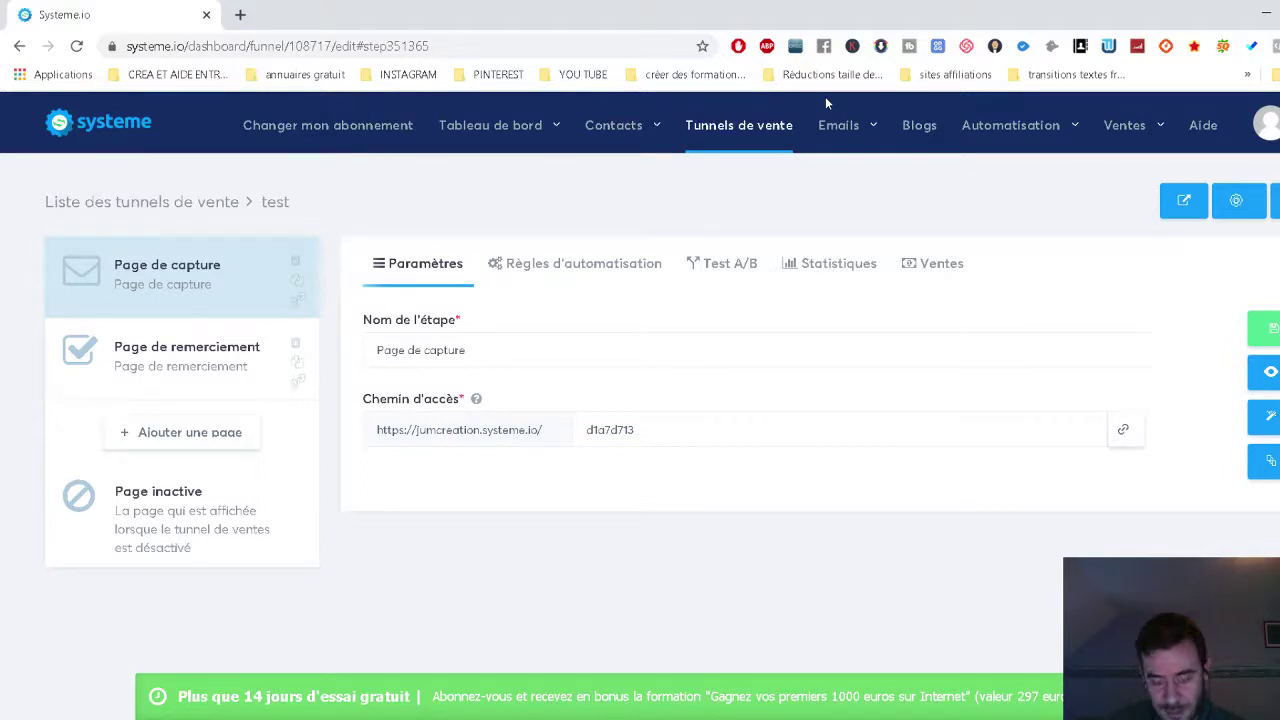
pyautogui.click(722, 131)
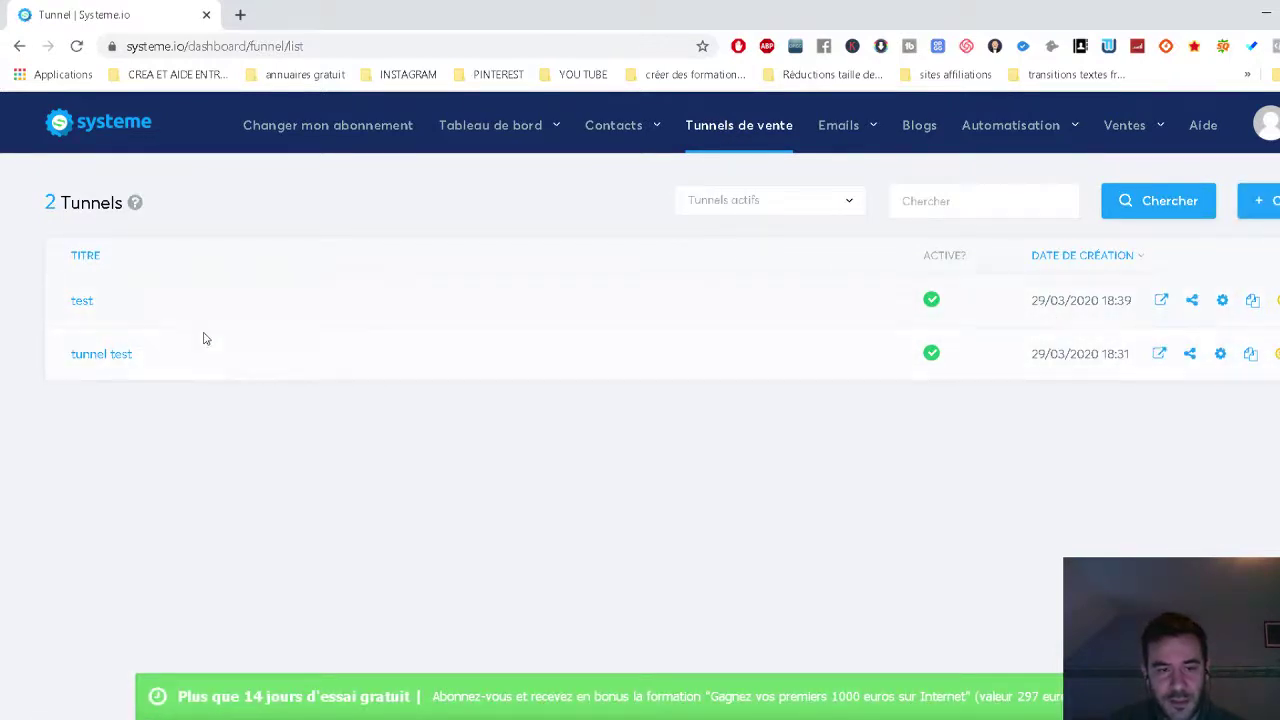
pyautogui.click(1276, 360)
pyautogui.click(648, 500)
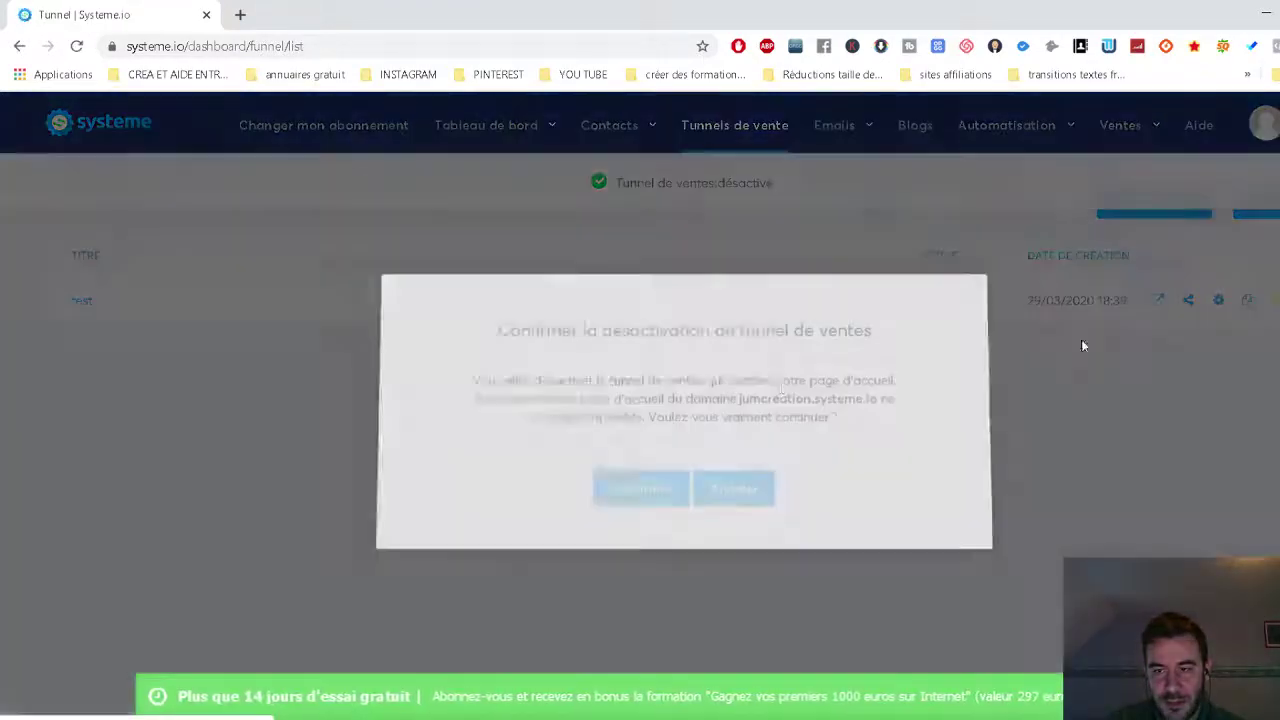
pyautogui.click(621, 490)
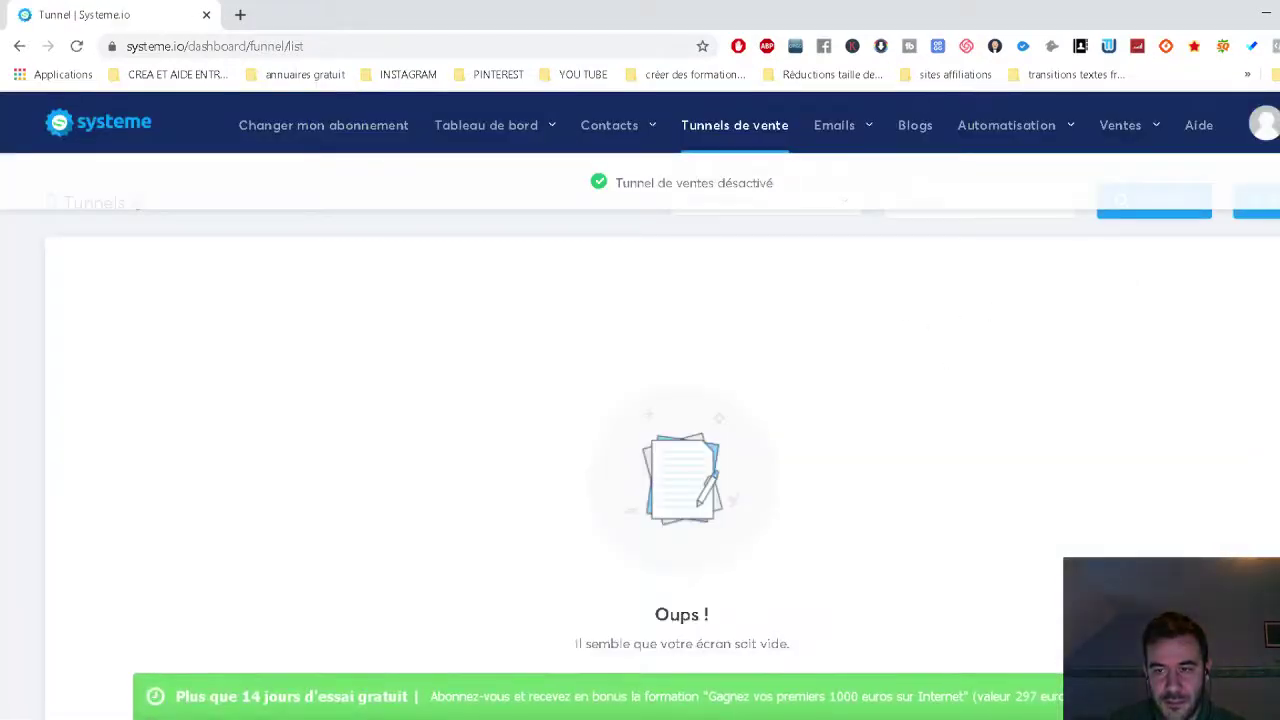
# Create a new sales funnel named 'test' of type Construisez votre audience.
pyautogui.click(1258, 201)
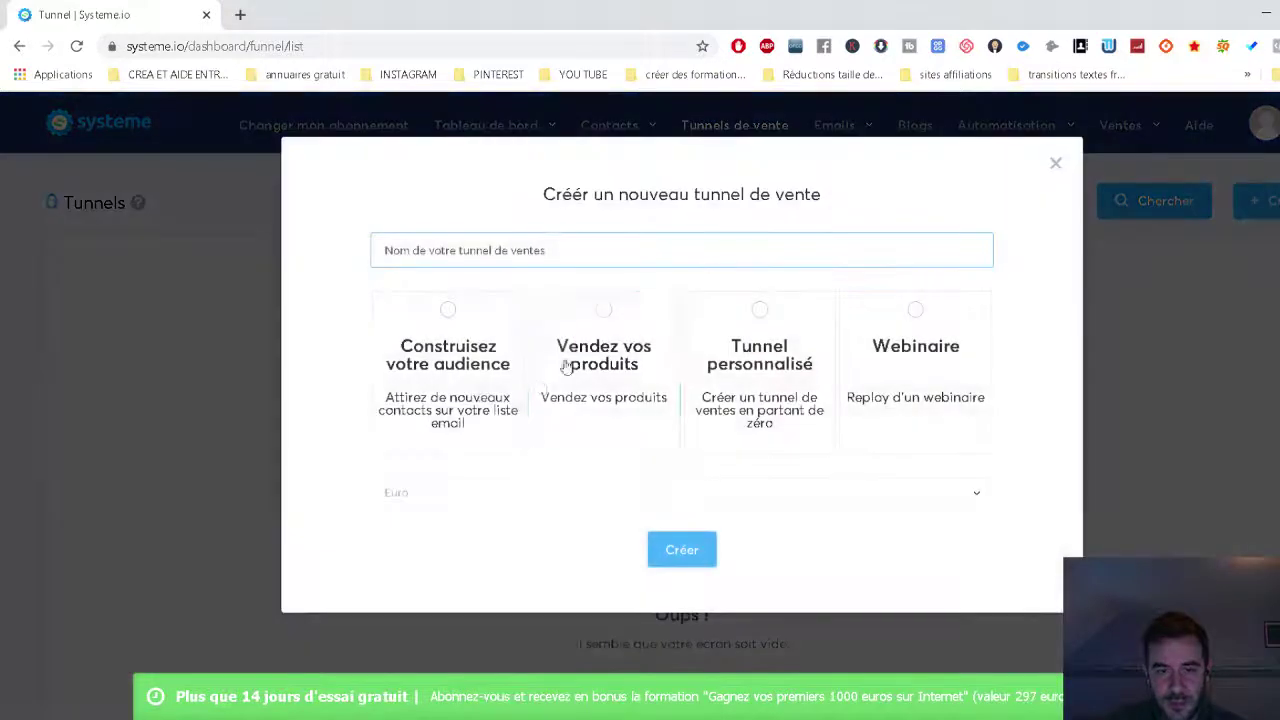
pyautogui.click(434, 256)
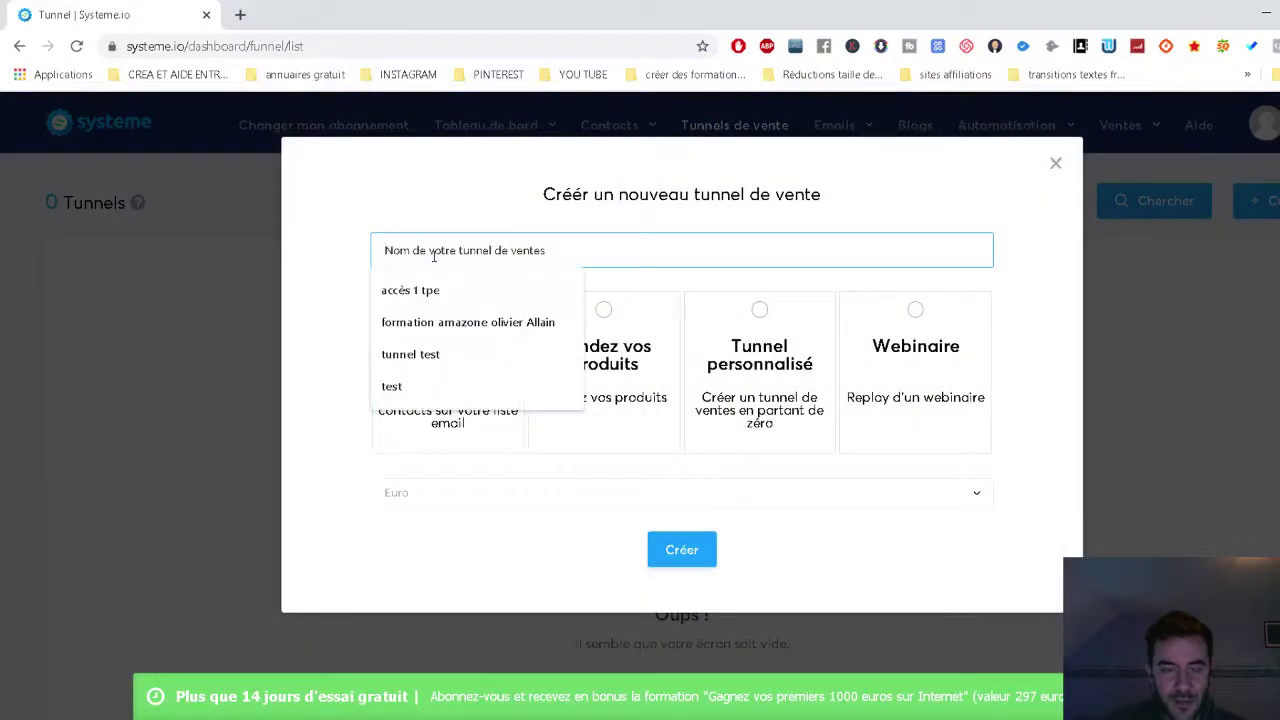
pyautogui.write('test')
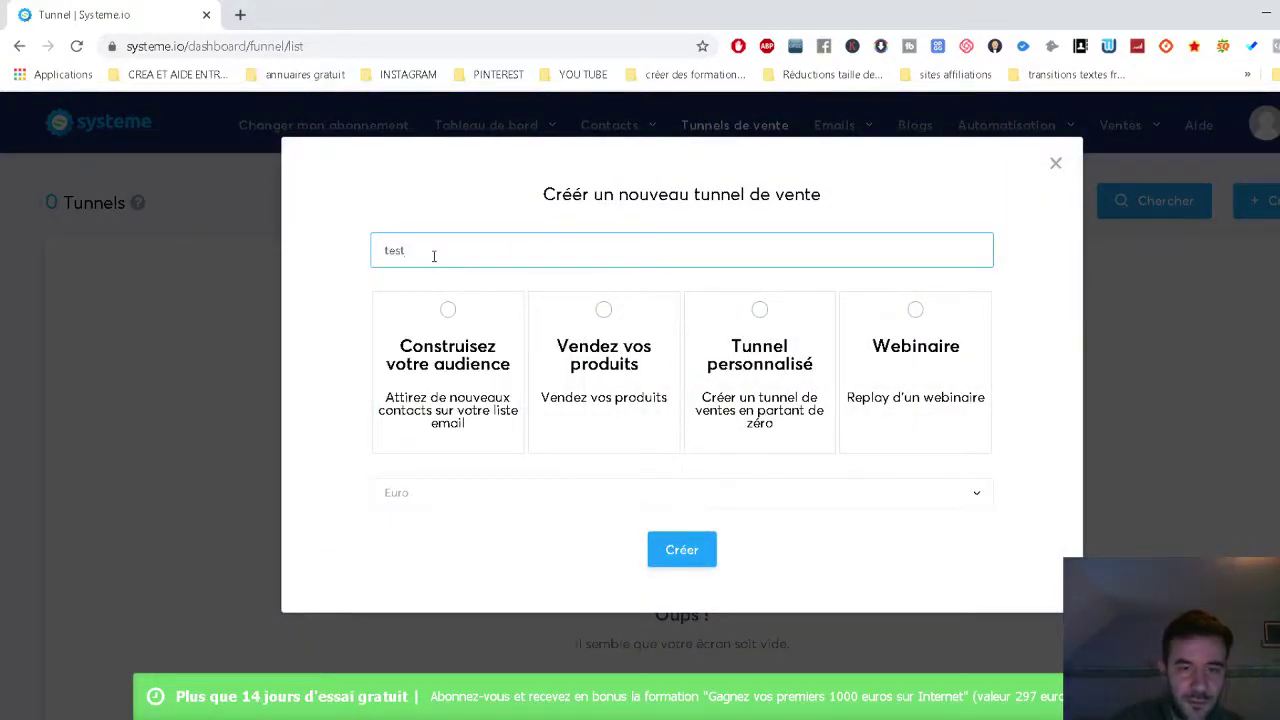
pyautogui.click(452, 312)
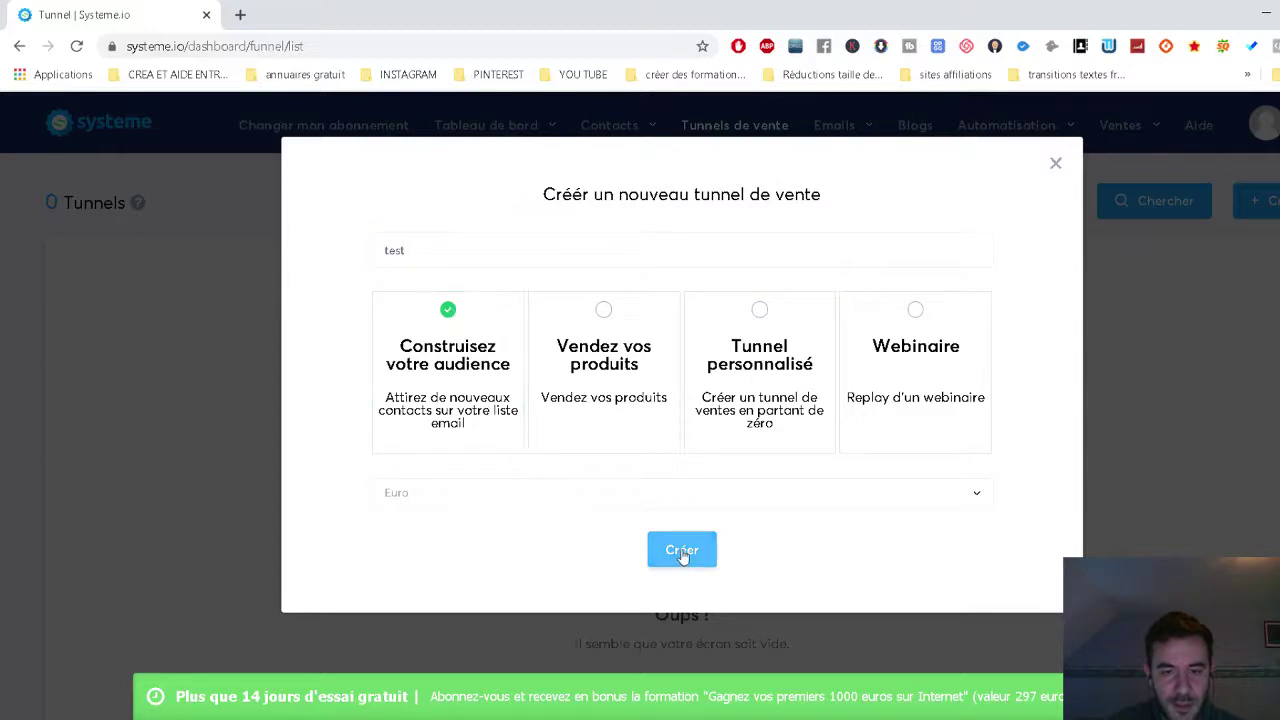
pyautogui.click(681, 551)
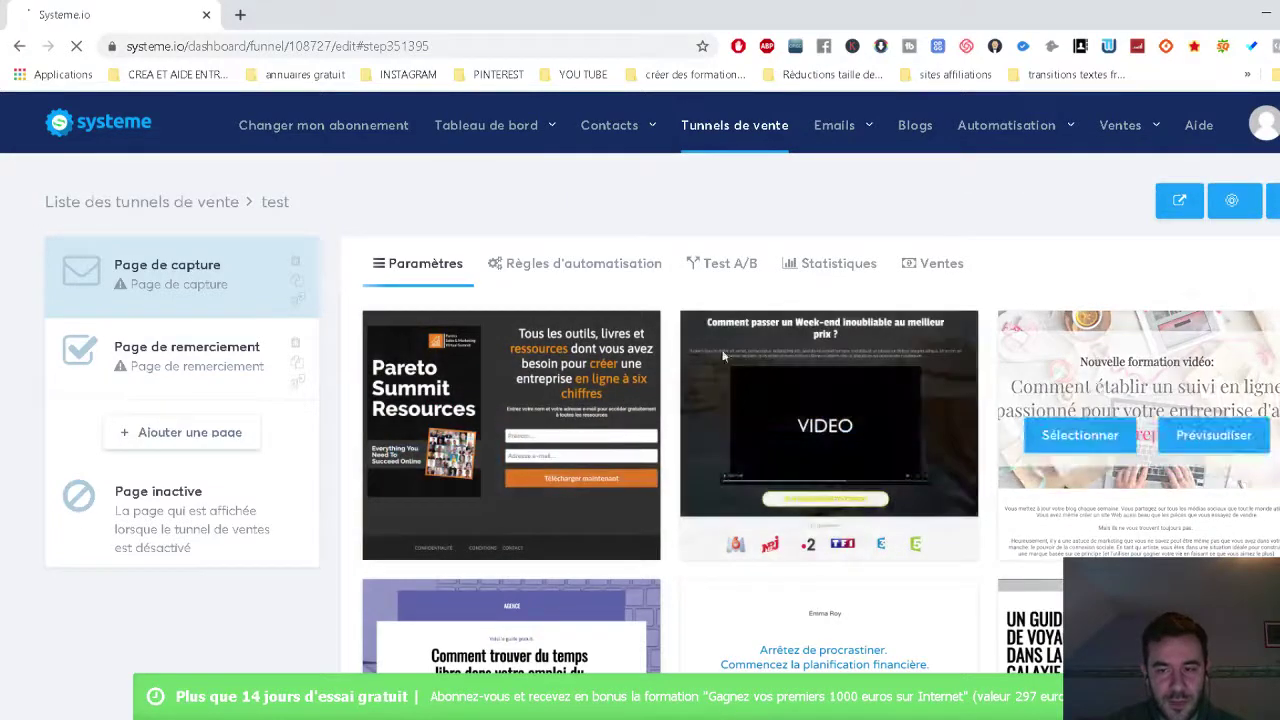
# Pick the 'Le seul guide dont vous aurez besoin' template for the capture page.
pyautogui.scroll(-1, 592, 400)
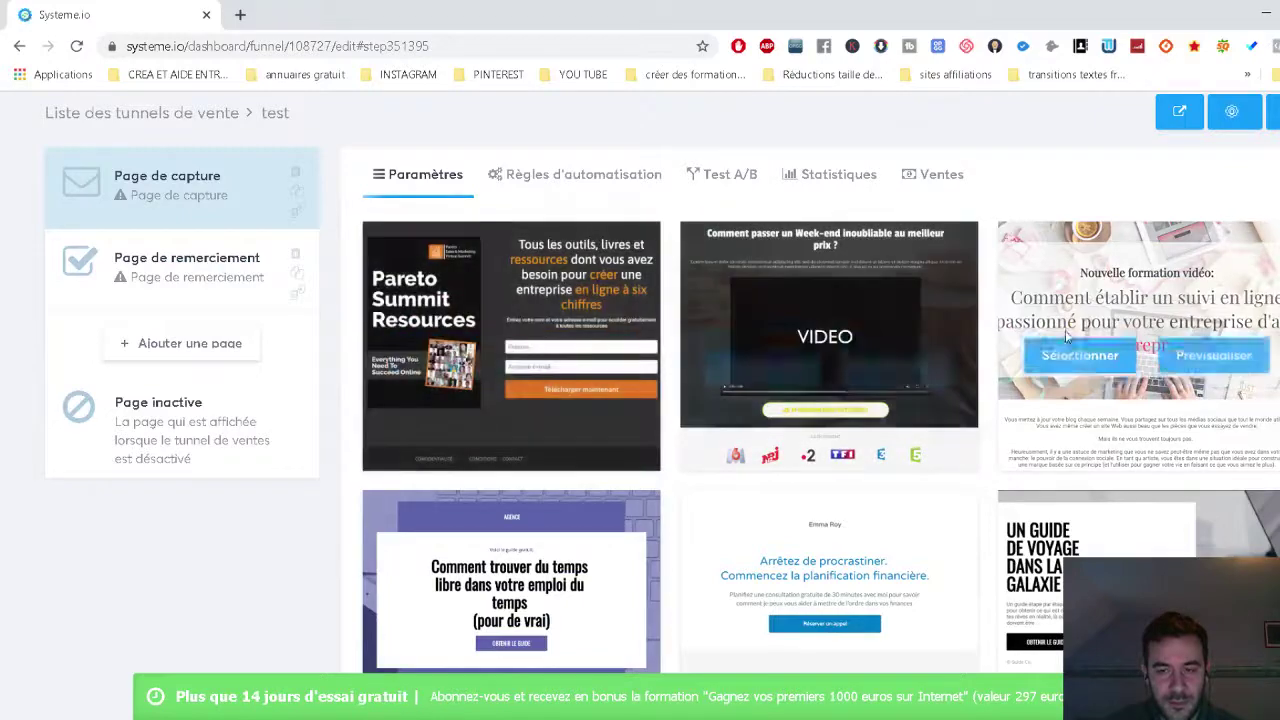
pyautogui.scroll(-2, 913, 452)
pyautogui.scroll(3, 913, 452)
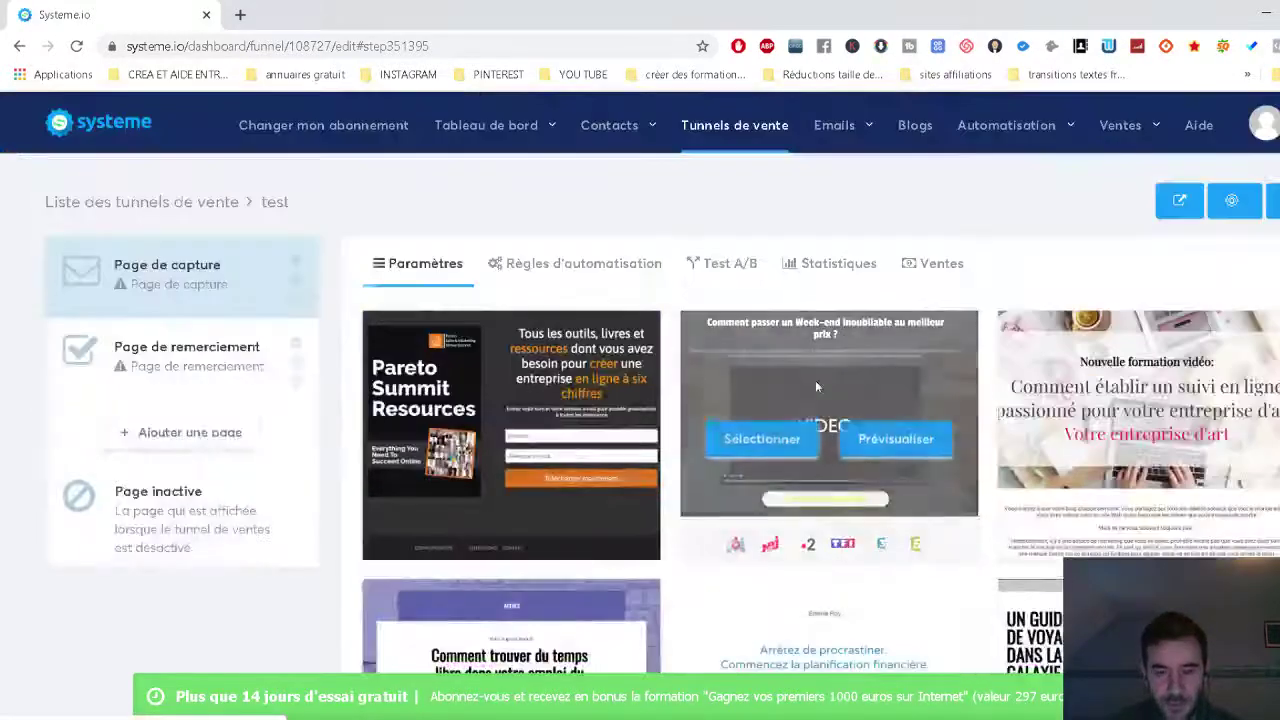
pyautogui.scroll(-10, 815, 380)
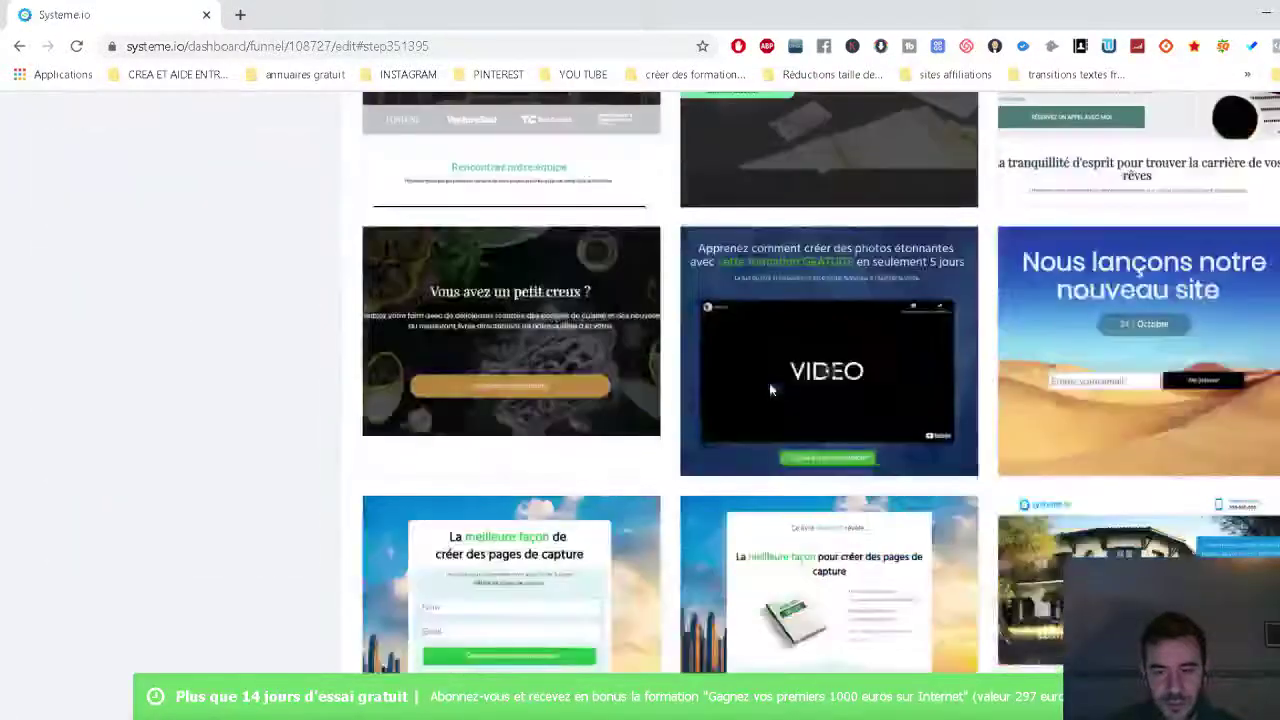
pyautogui.moveTo(1090, 372)
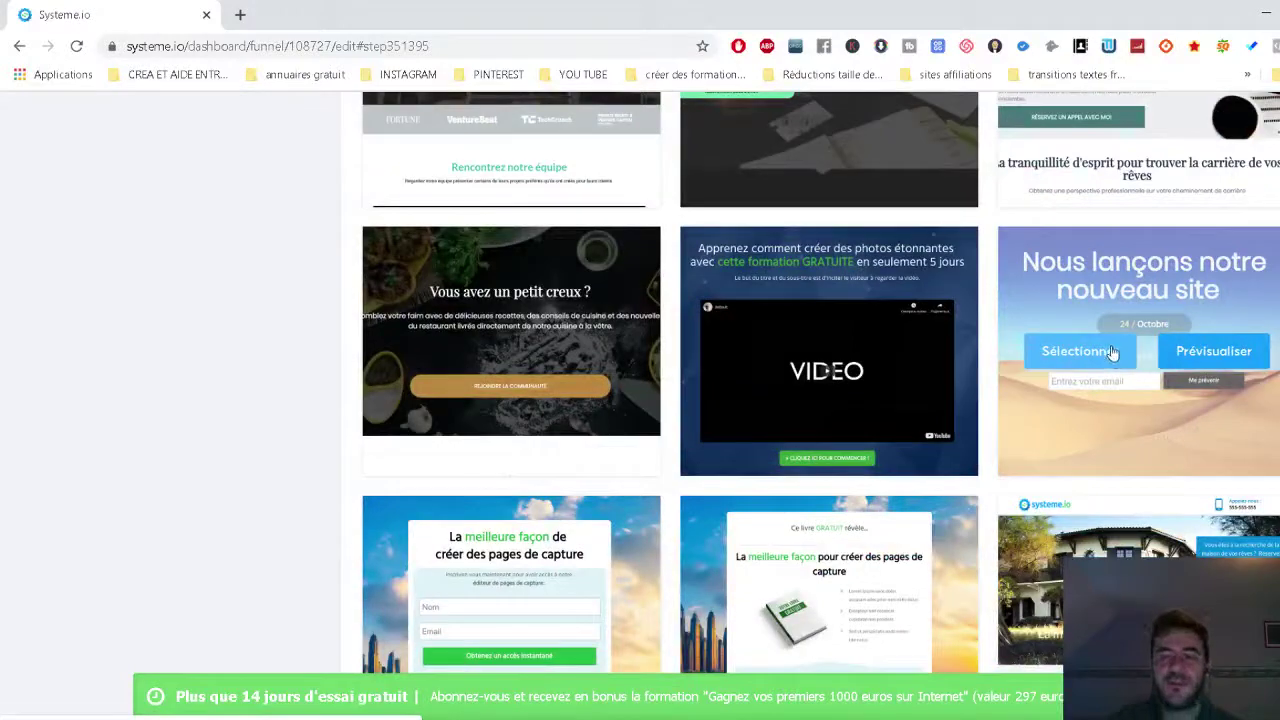
pyautogui.scroll(-4, 1124, 348)
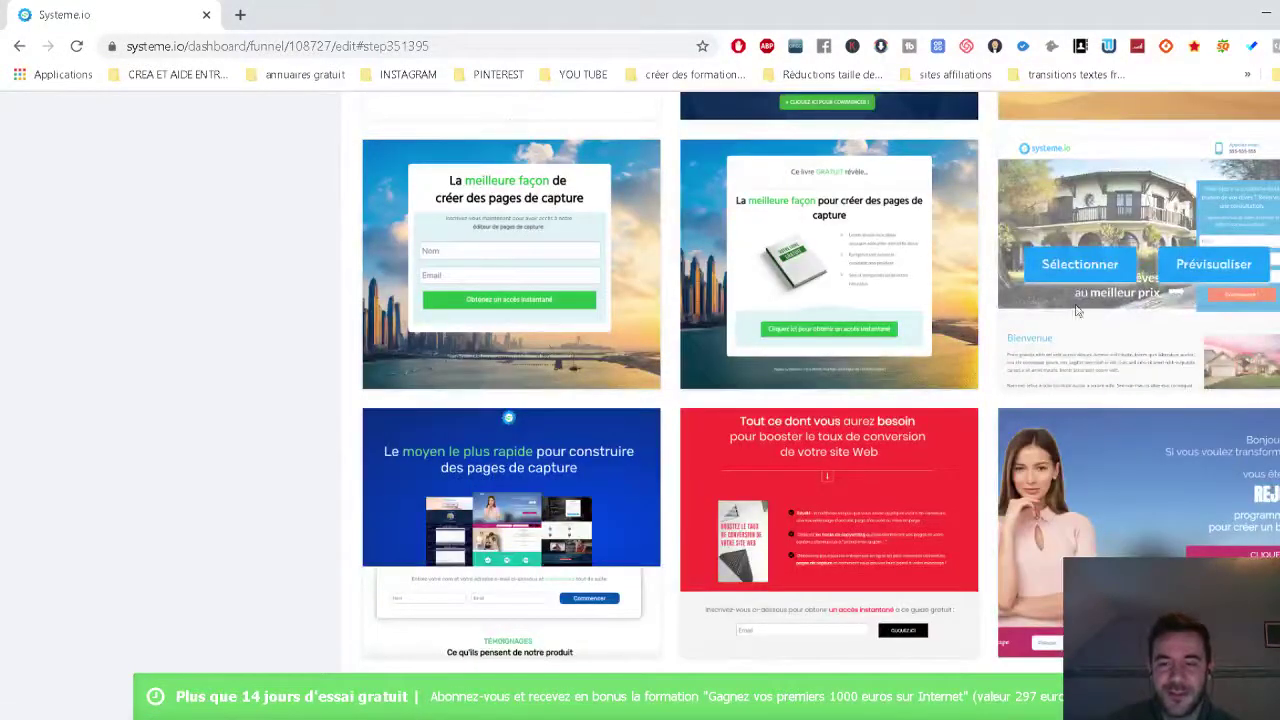
pyautogui.scroll(-6, 992, 290)
pyautogui.scroll(-3, 990, 290)
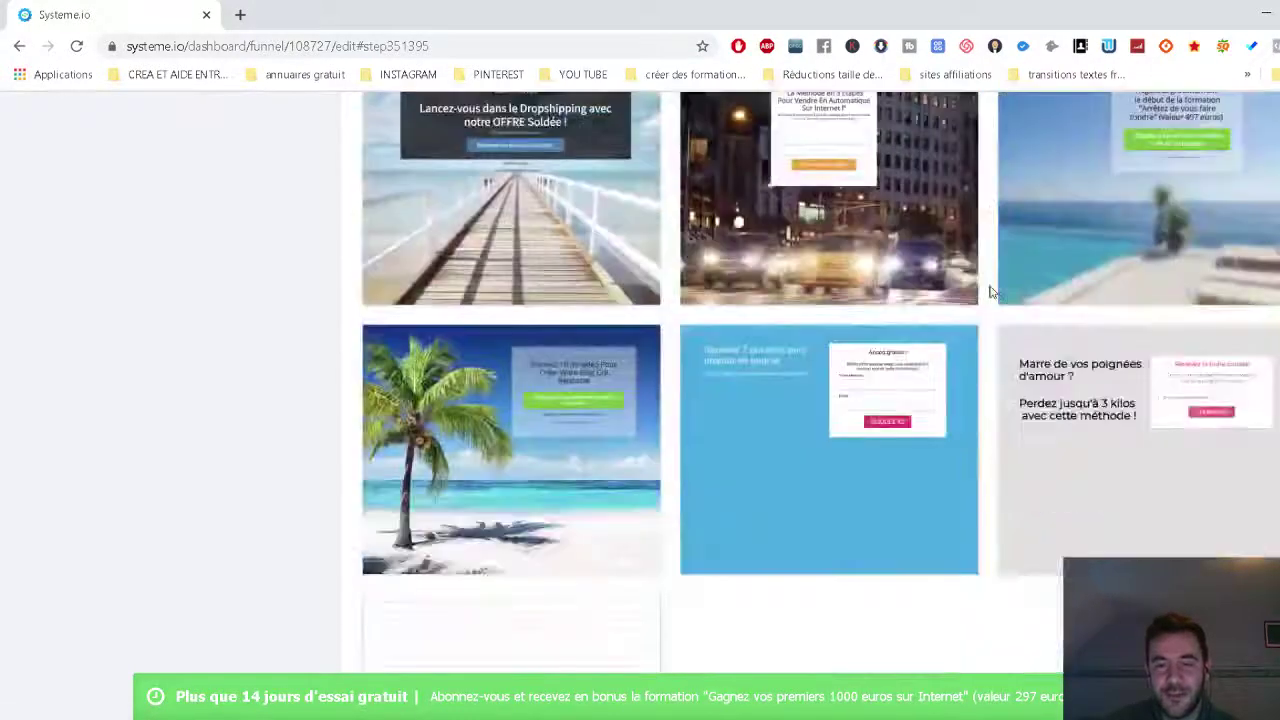
pyautogui.scroll(3, 990, 290)
pyautogui.scroll(-2, 990, 290)
pyautogui.moveTo(528, 466)
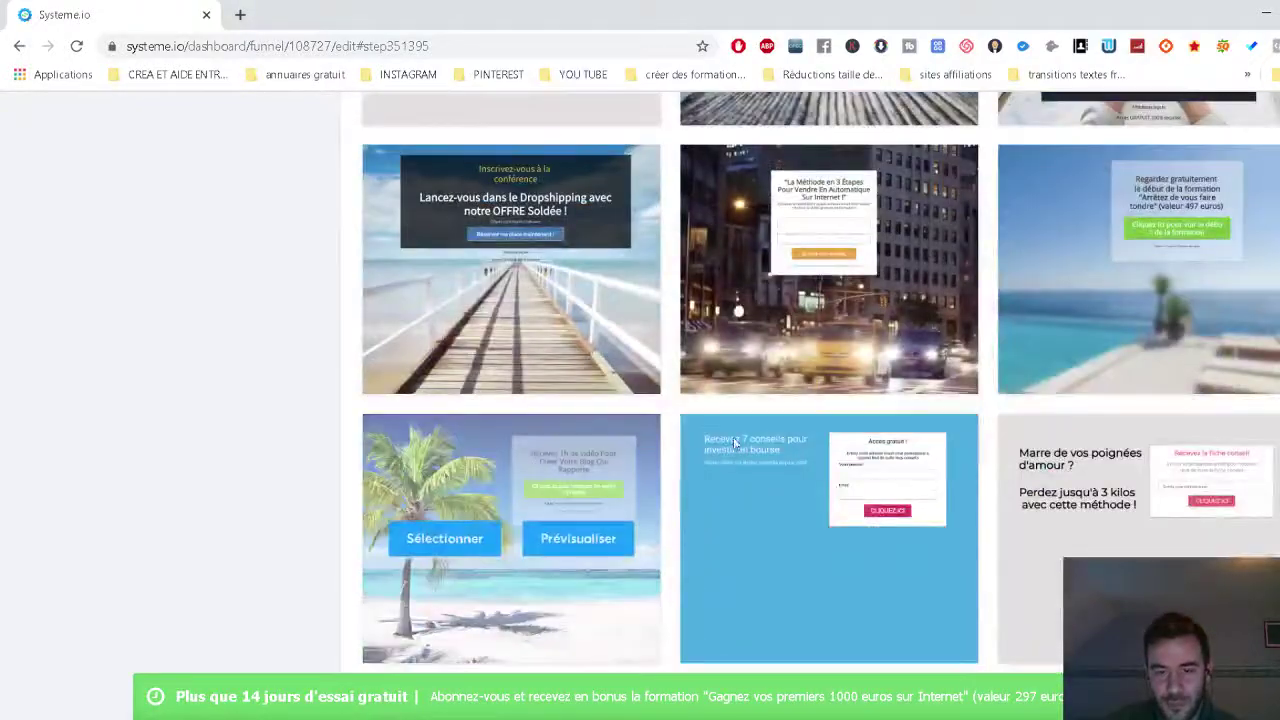
pyautogui.scroll(8, 769, 432)
pyautogui.moveTo(599, 395)
pyautogui.scroll(5, 599, 395)
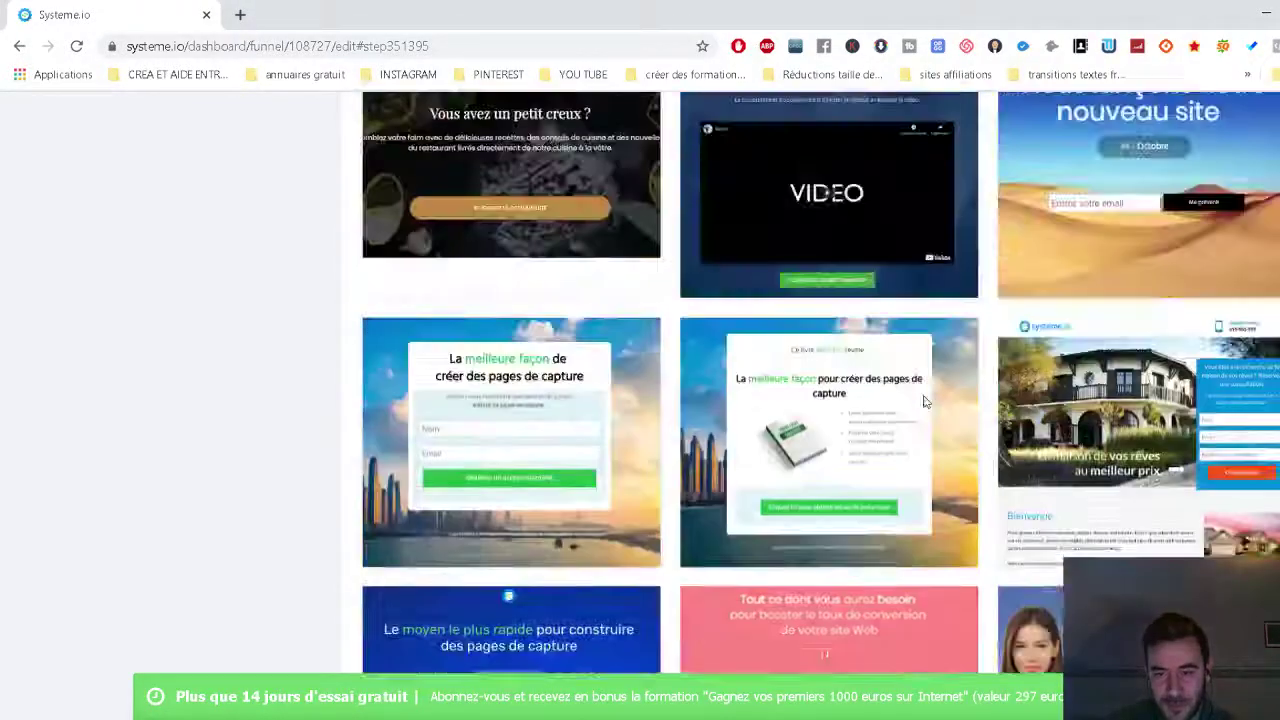
pyautogui.moveTo(923, 395)
pyautogui.scroll(4, 995, 292)
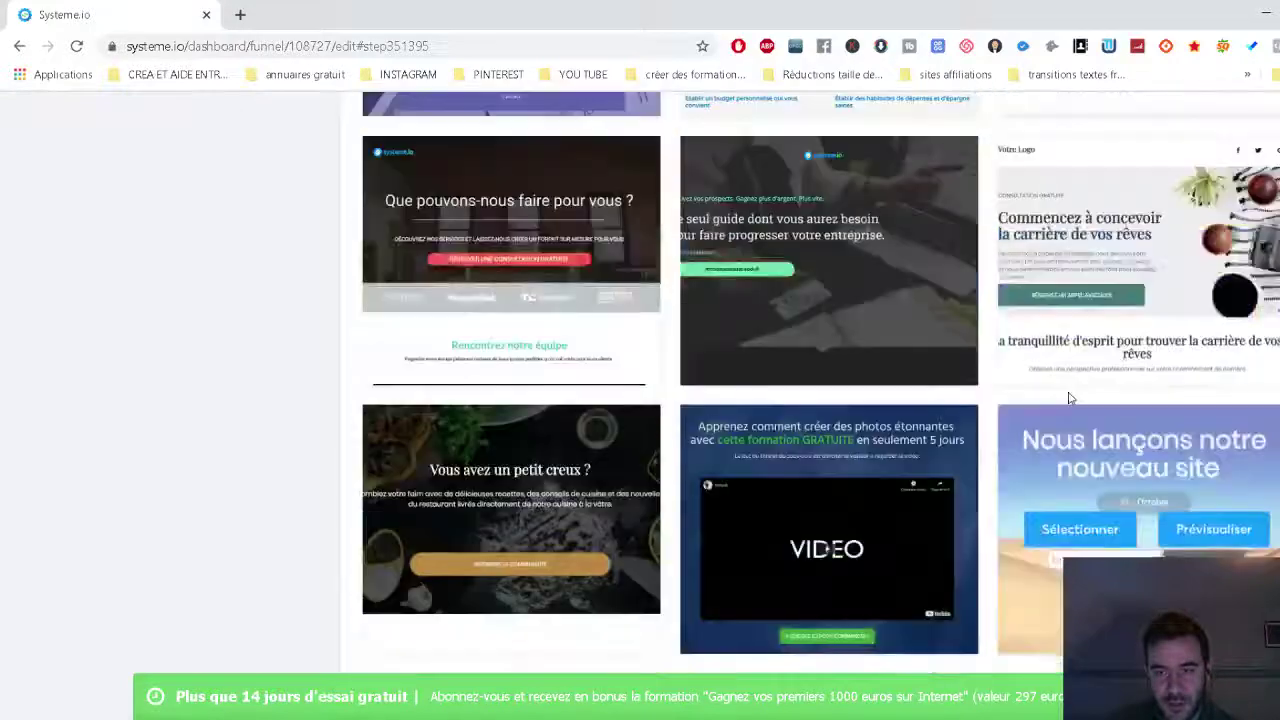
pyautogui.moveTo(800, 422)
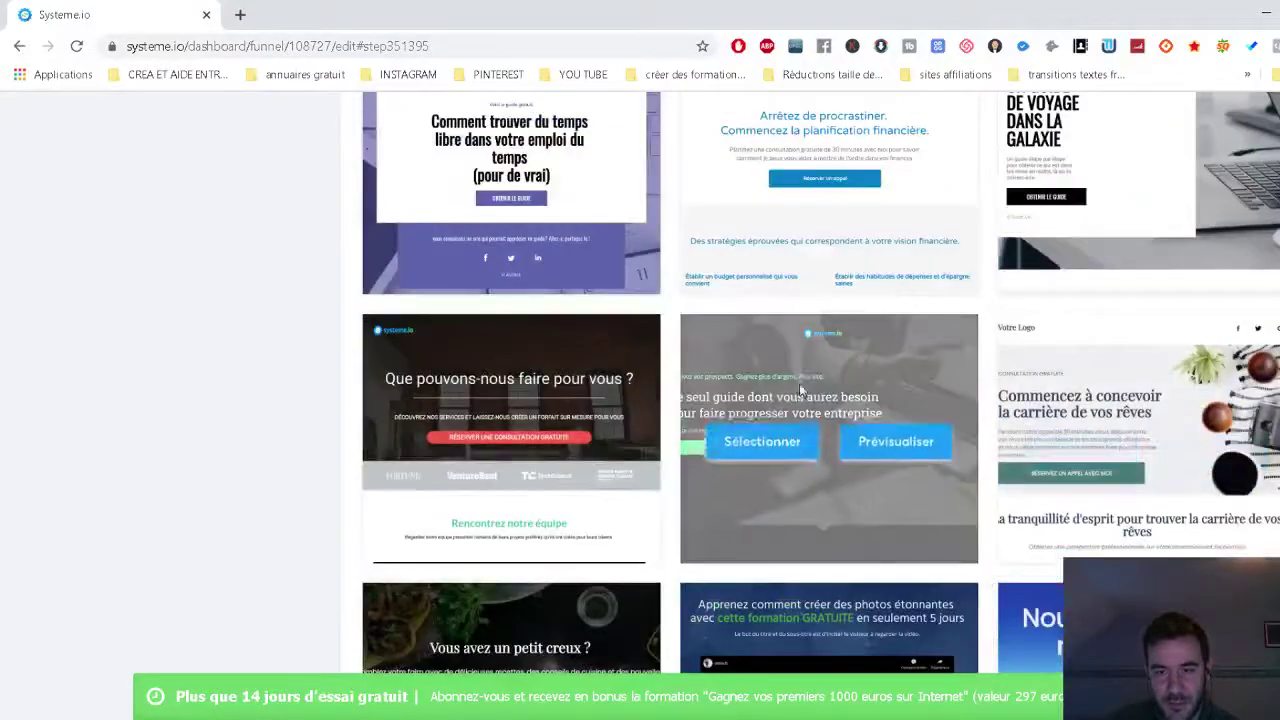
pyautogui.click(759, 441)
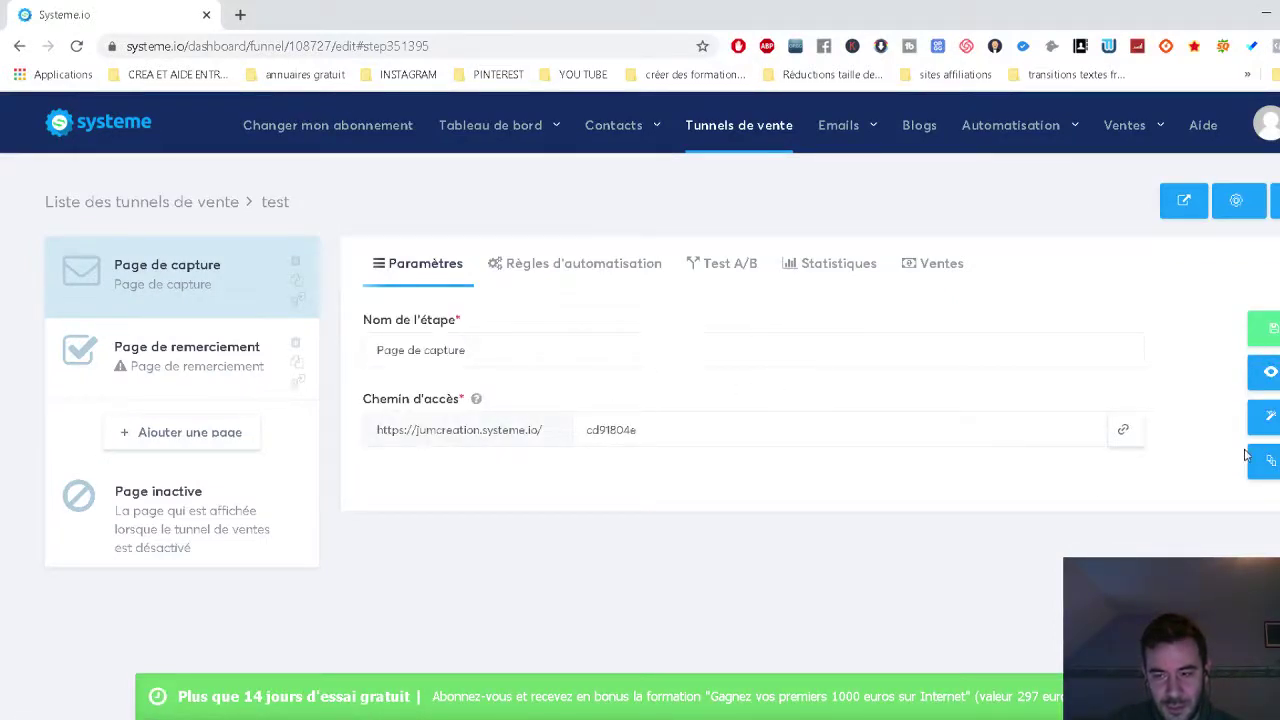
# Copy the Page de capture access link and open the page in the editor.
pyautogui.moveTo(466, 350); pyautogui.dragTo(363, 348)
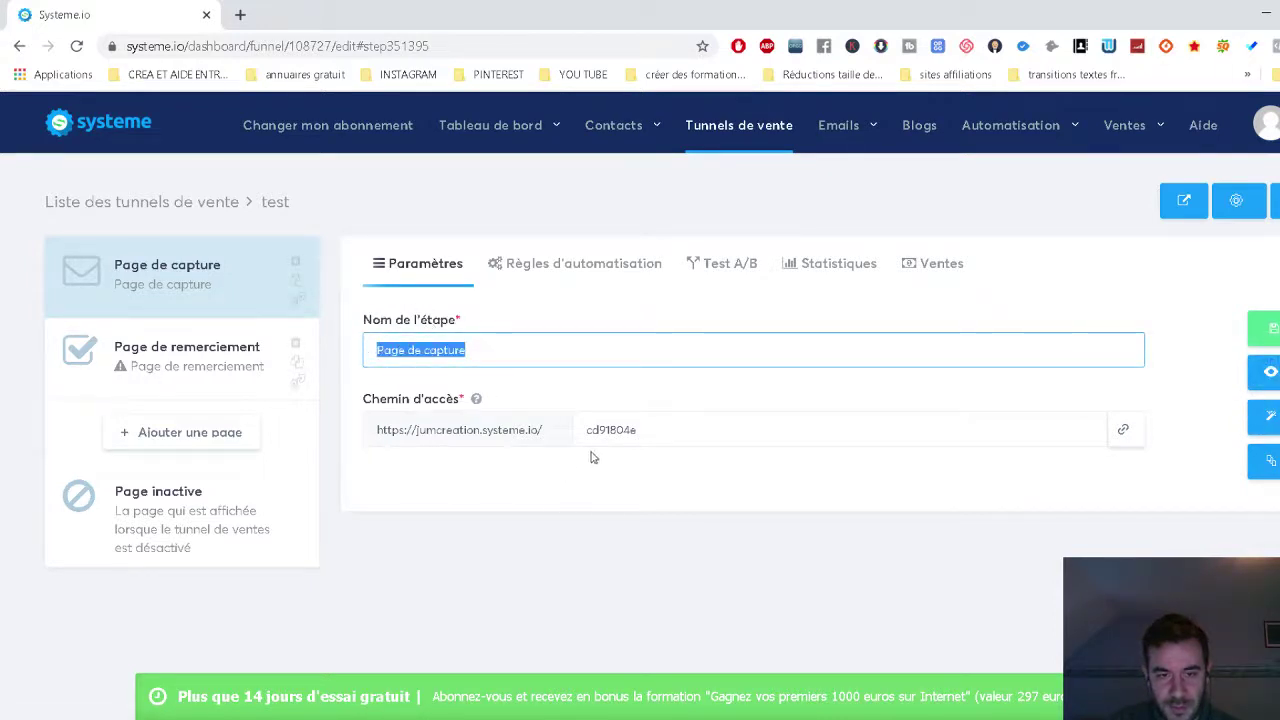
pyautogui.click(643, 427)
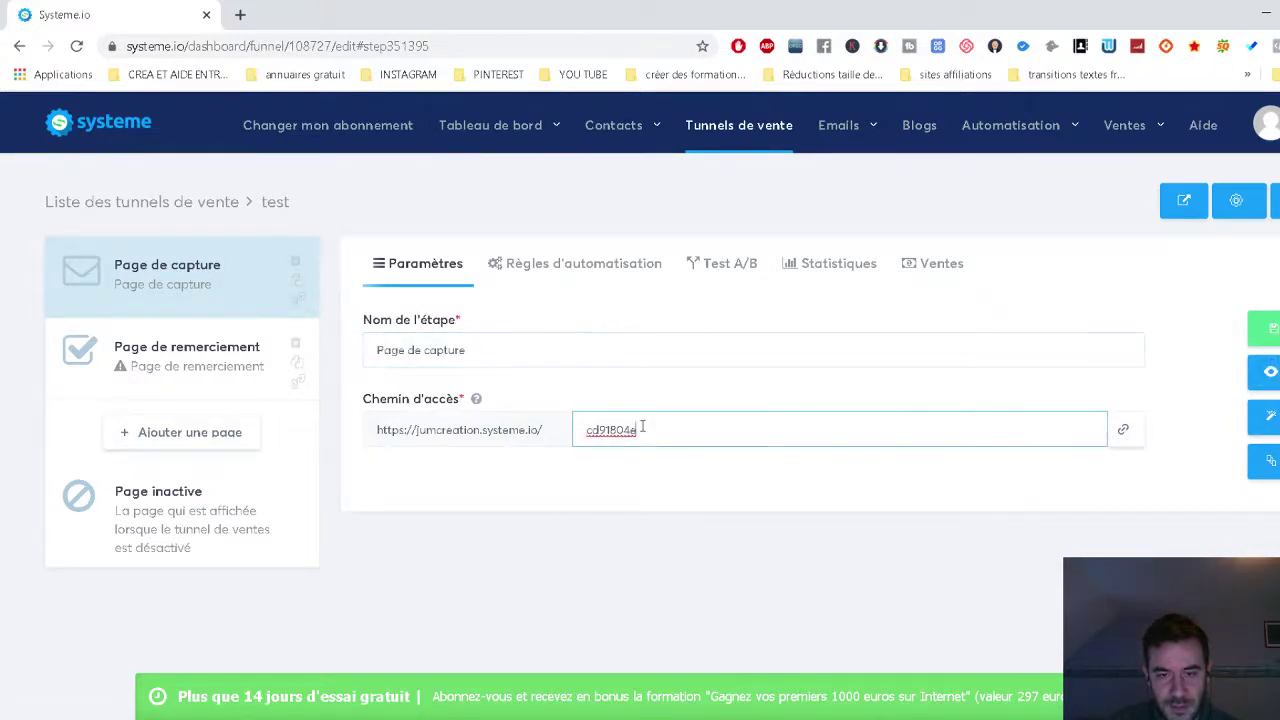
pyautogui.click(1125, 436)
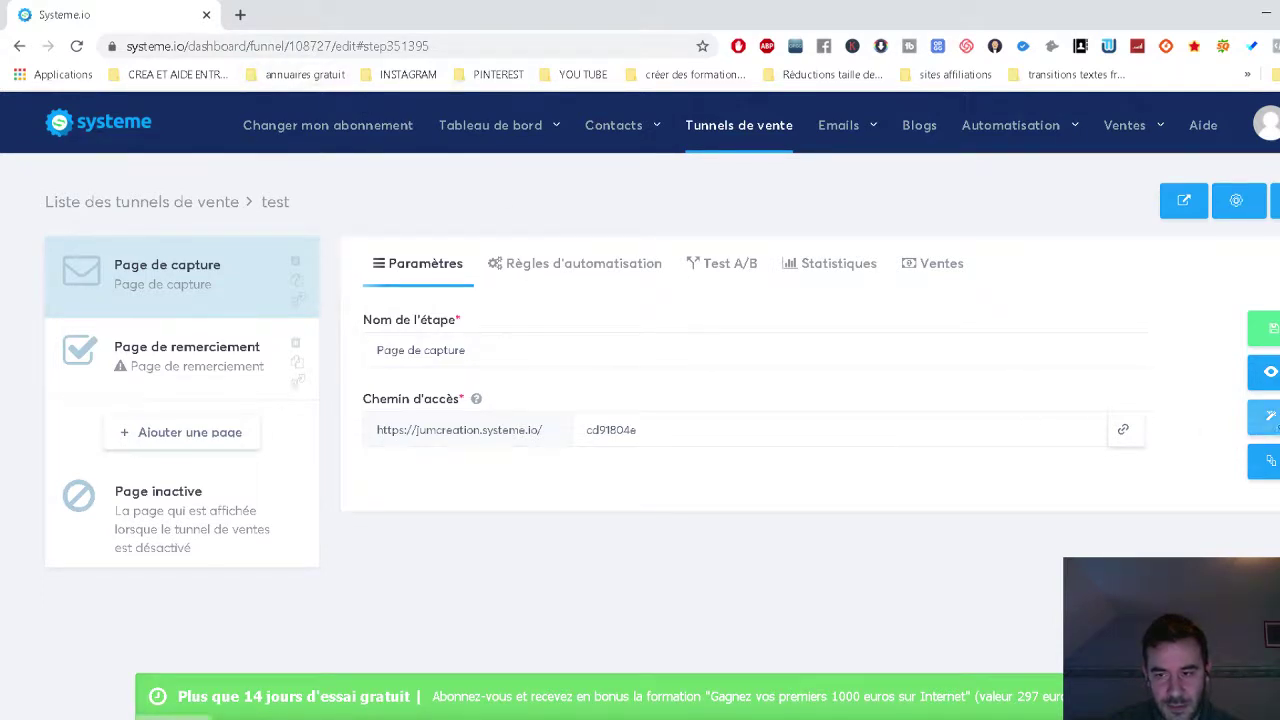
pyautogui.click(1266, 415)
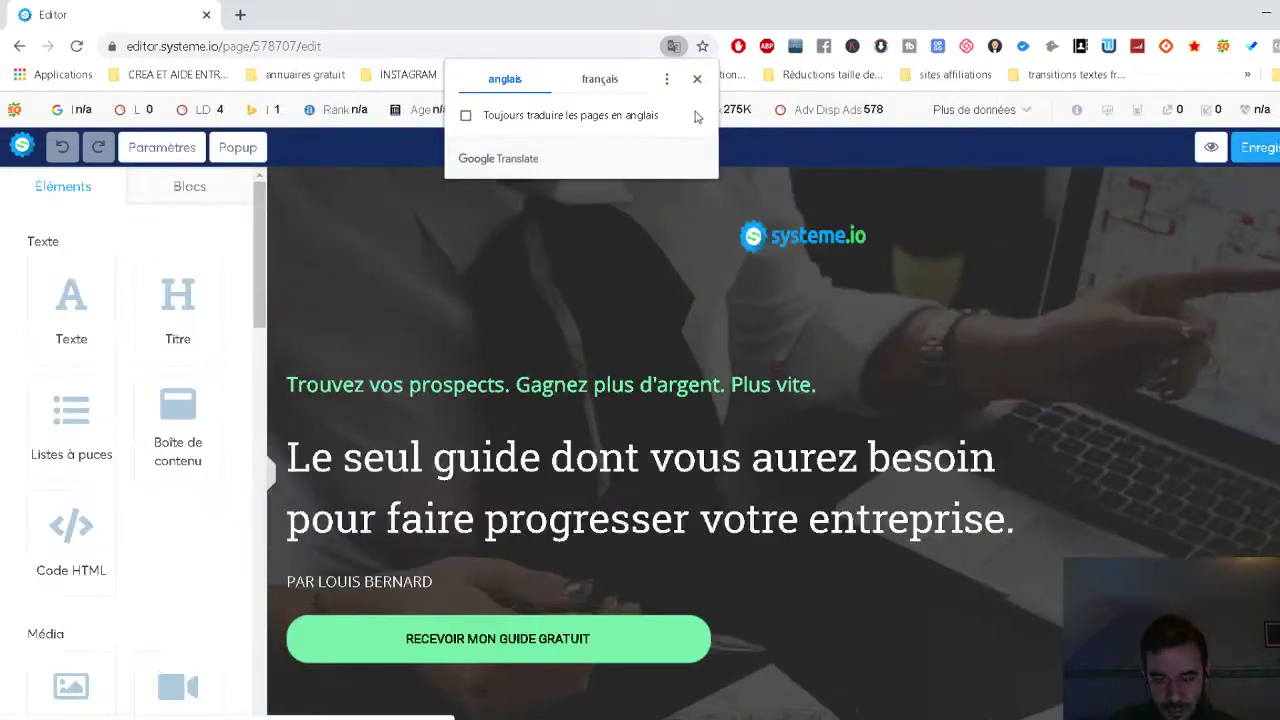
# Replace the systeme.io logo with the 'Votre LOGO' image from the Librairie.
pyautogui.click(697, 78)
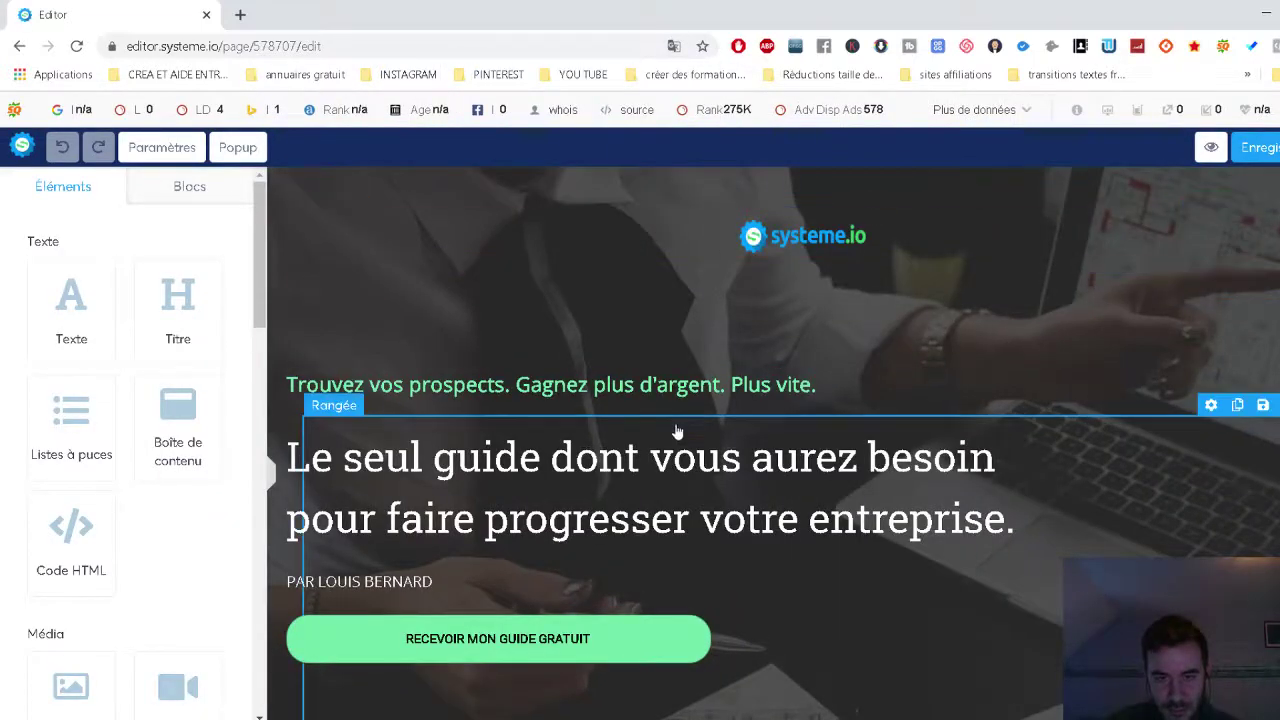
pyautogui.scroll(-3, 689, 423)
pyautogui.scroll(2, 866, 414)
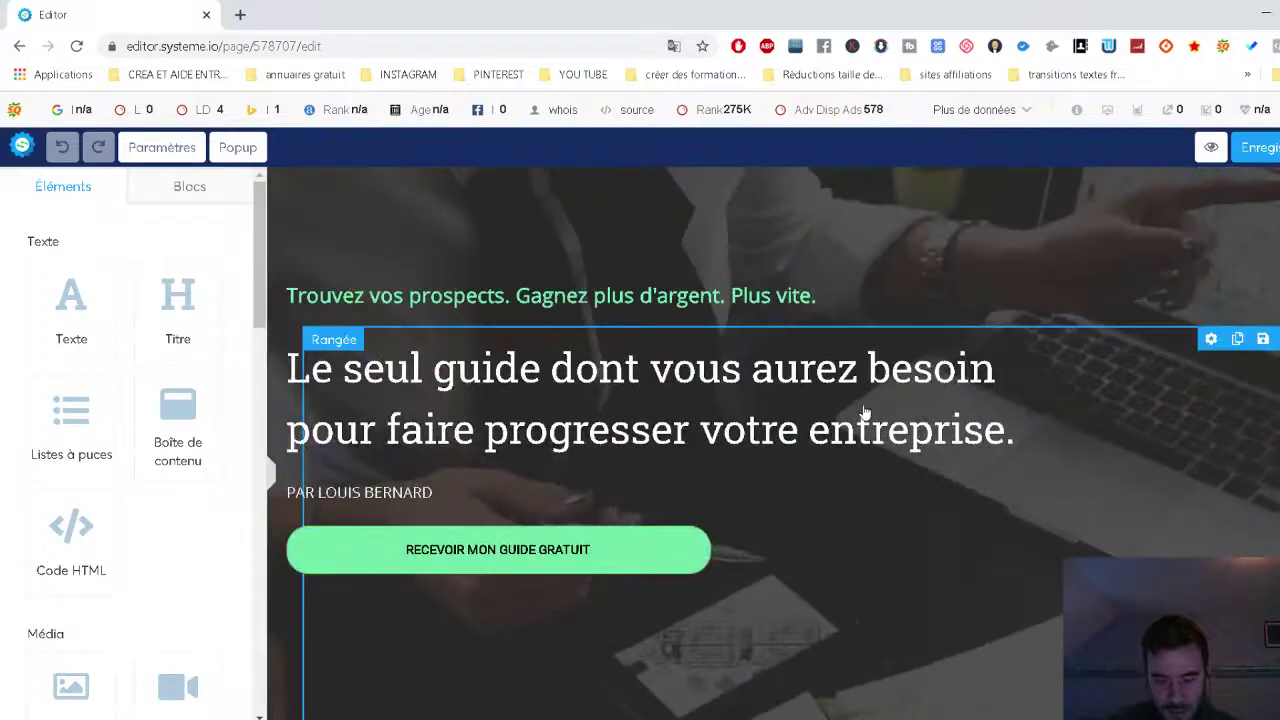
pyautogui.scroll(1, 866, 414)
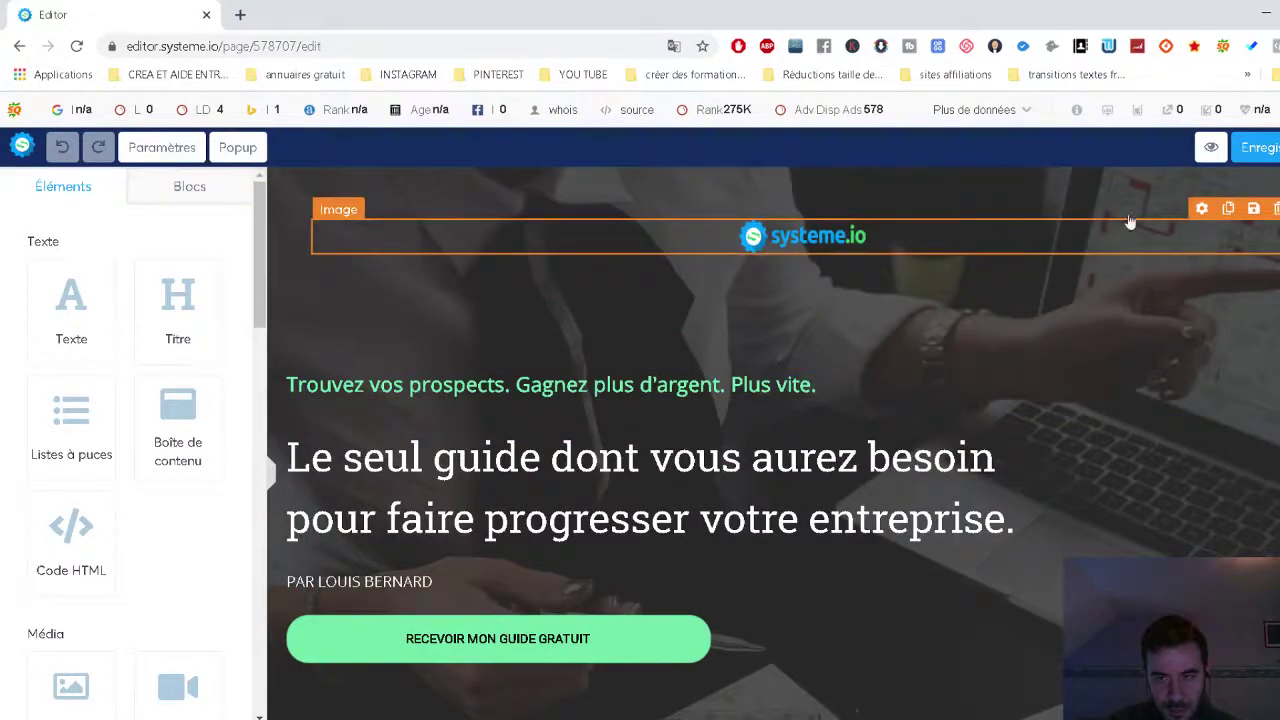
pyautogui.click(930, 240)
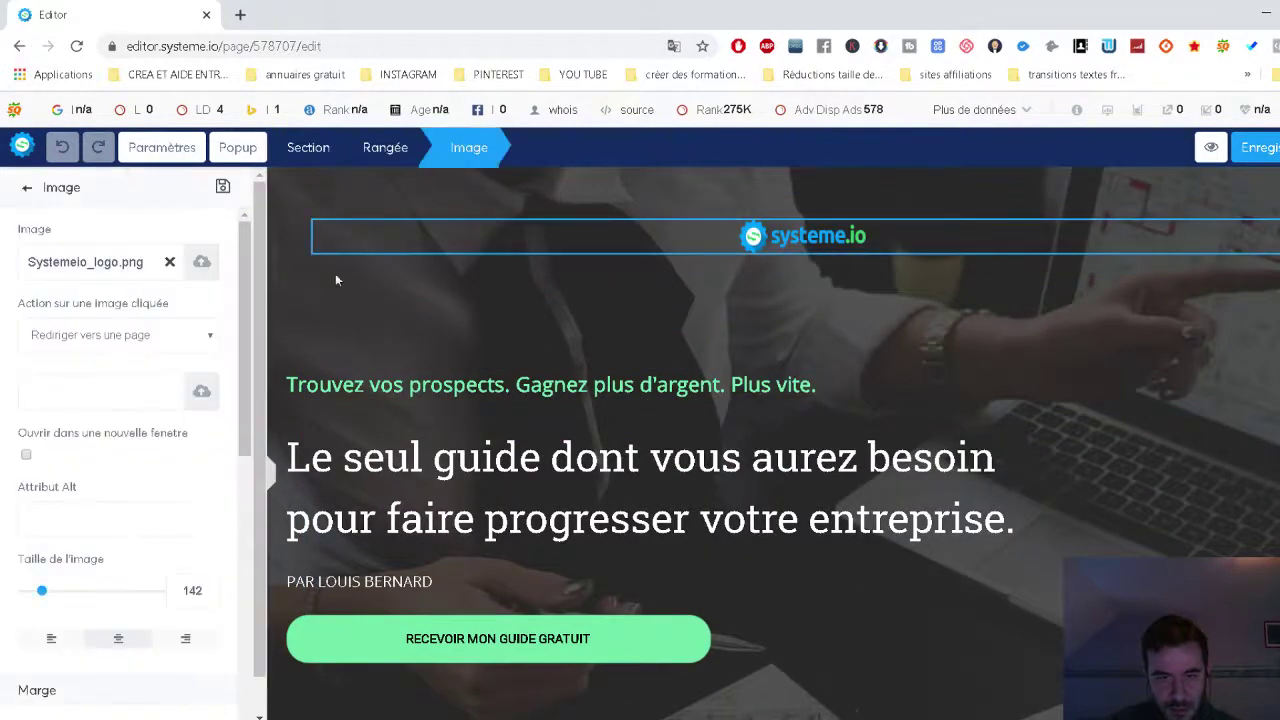
pyautogui.click(200, 264)
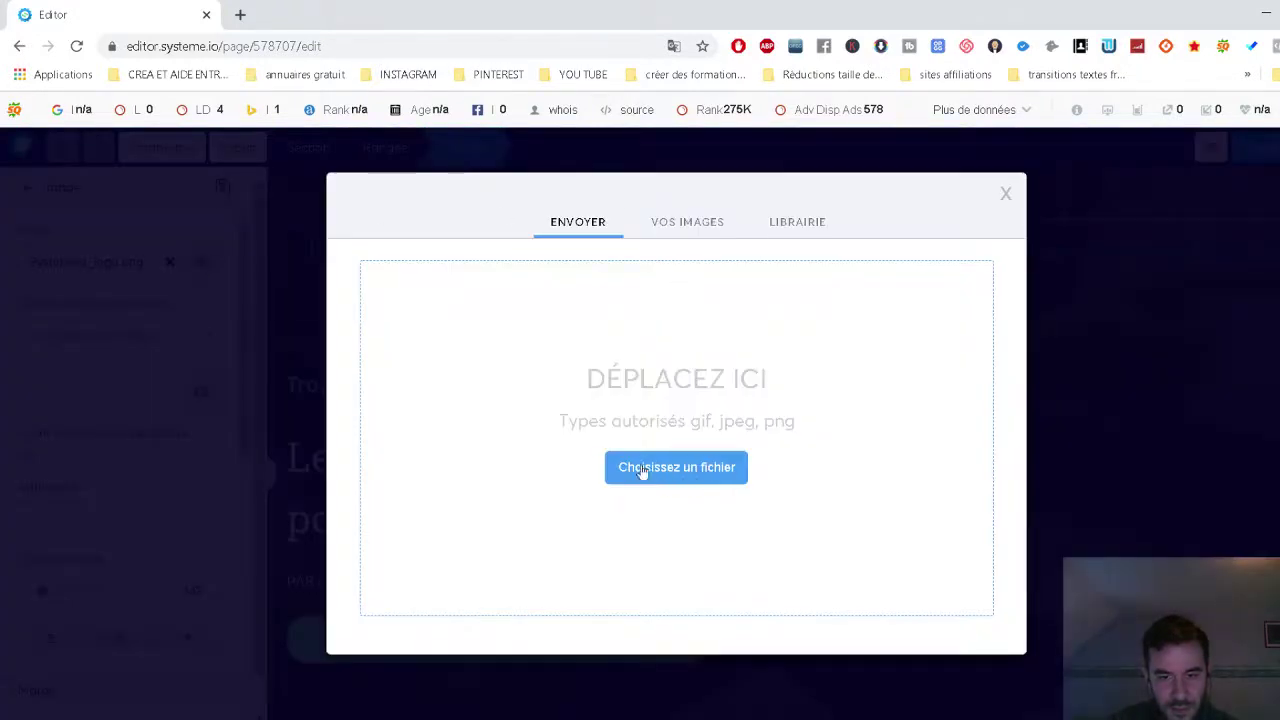
pyautogui.click(670, 226)
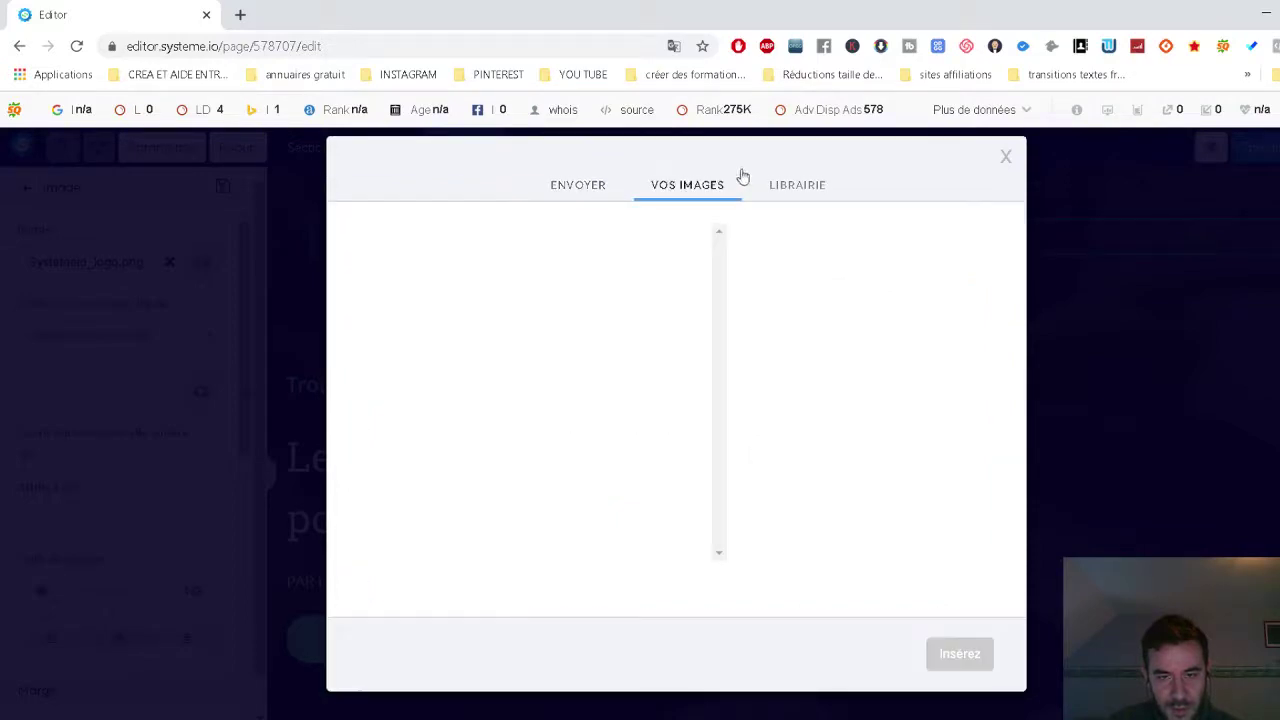
pyautogui.click(793, 188)
pyautogui.scroll(-3, 610, 368)
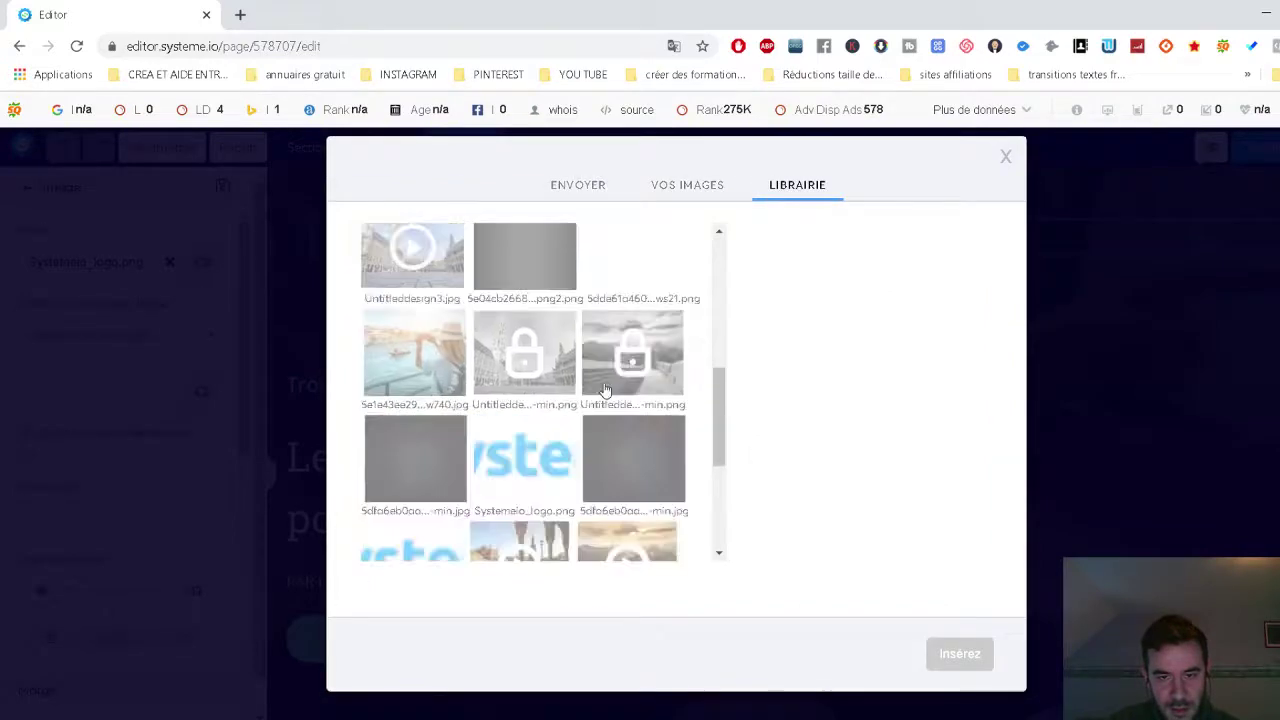
pyautogui.scroll(3, 610, 368)
pyautogui.click(627, 268)
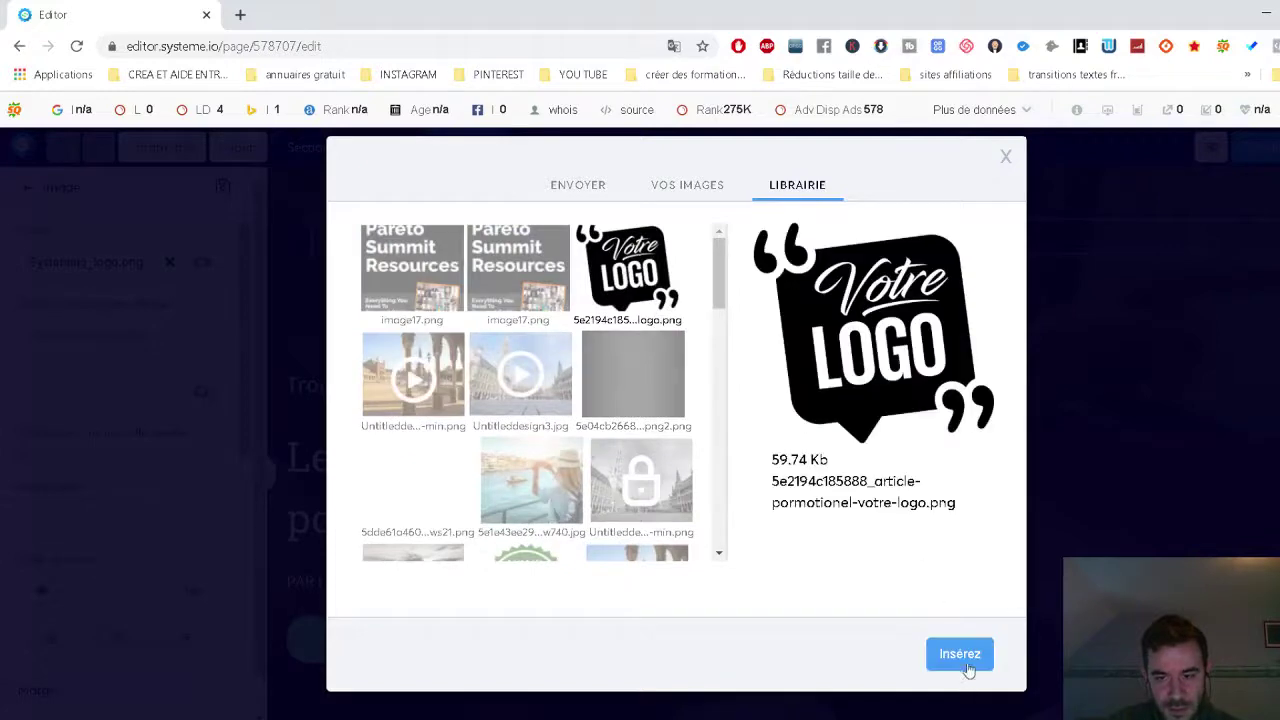
pyautogui.click(959, 655)
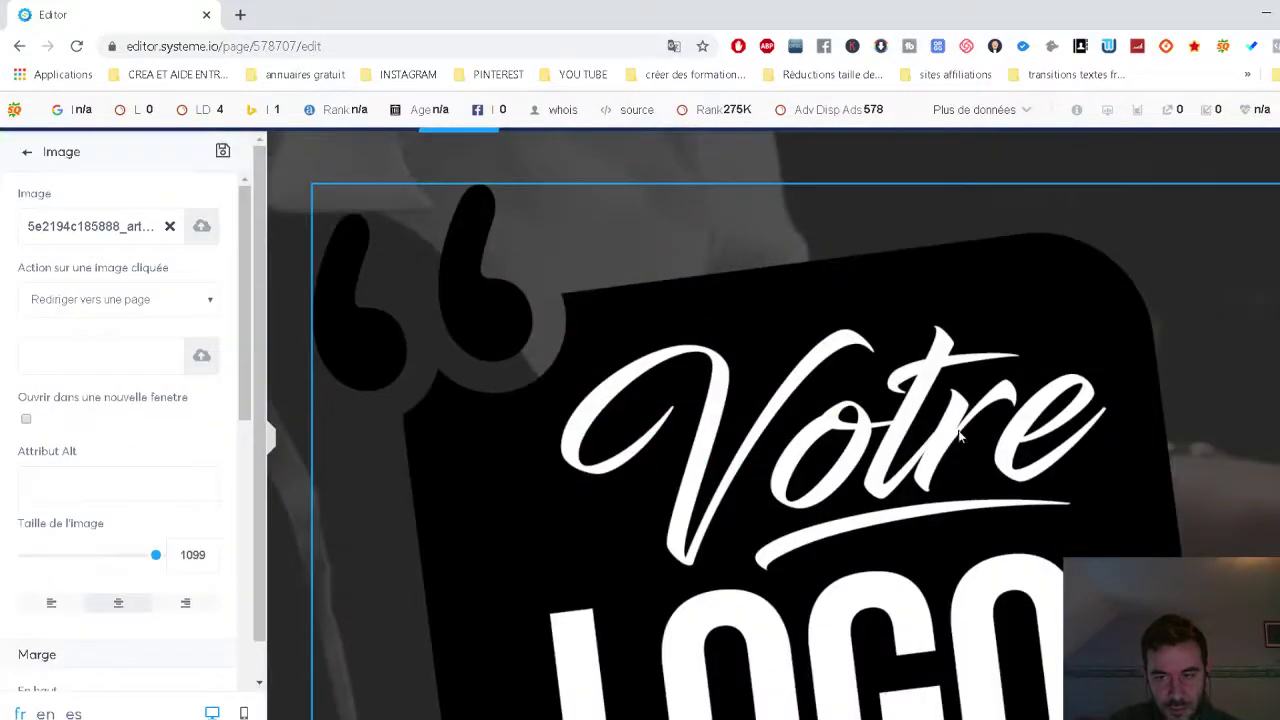
# Shrink the 'Votre LOGO' image to size 125 with the Taille de l'image slider.
pyautogui.click(314, 396)
pyautogui.scroll(-3, 870, 430)
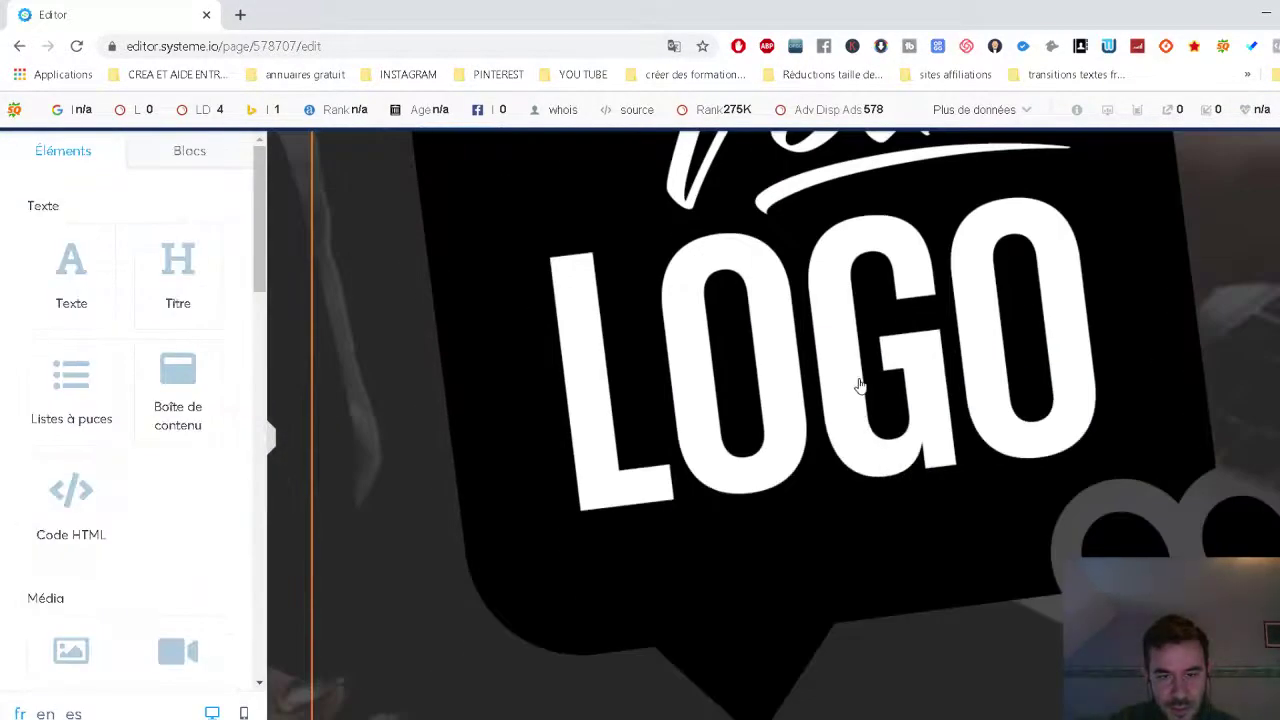
pyautogui.scroll(-3, 1100, 506)
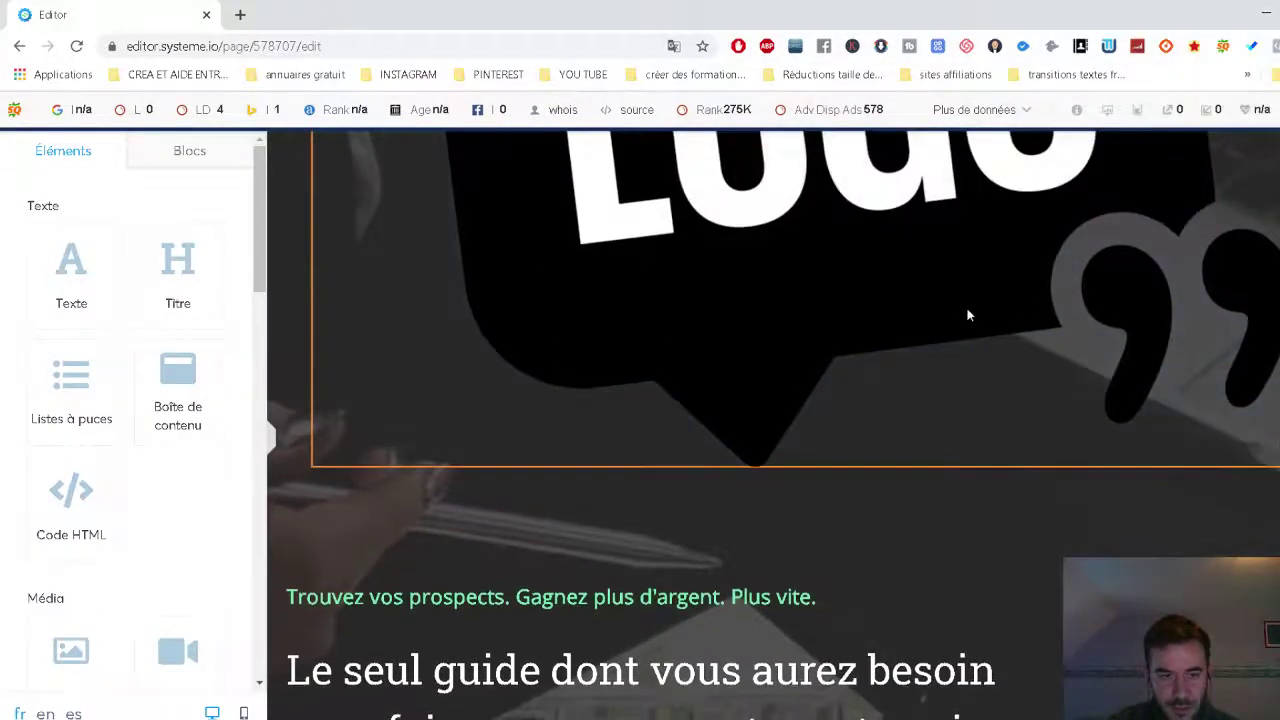
pyautogui.click(966, 317)
pyautogui.scroll(-3, 174, 389)
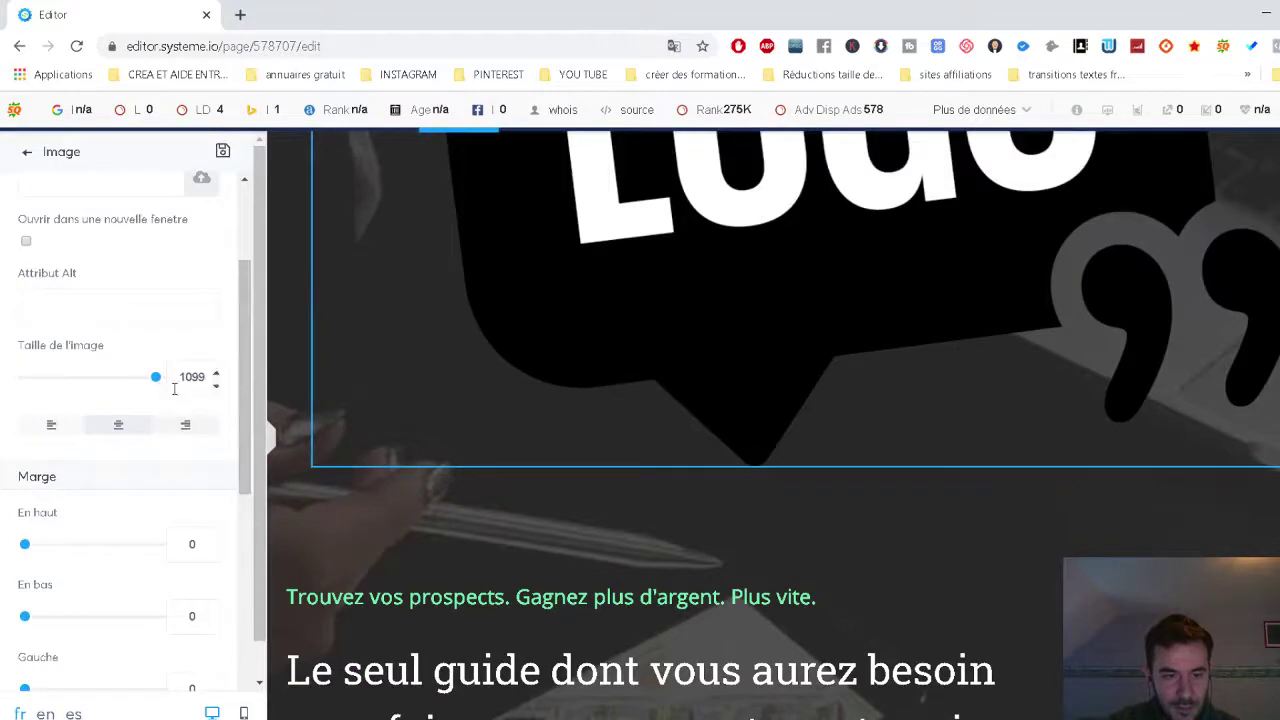
pyautogui.moveTo(155, 378); pyautogui.dragTo(40, 380)
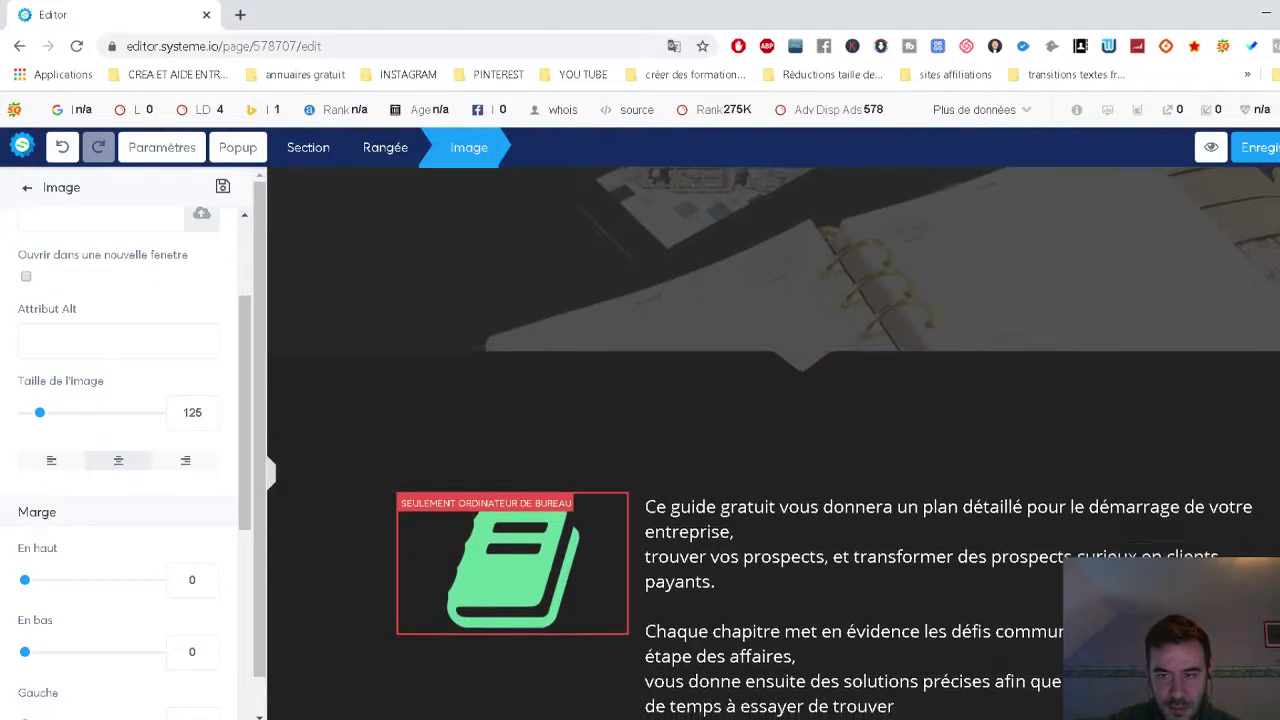
pyautogui.click(27, 188)
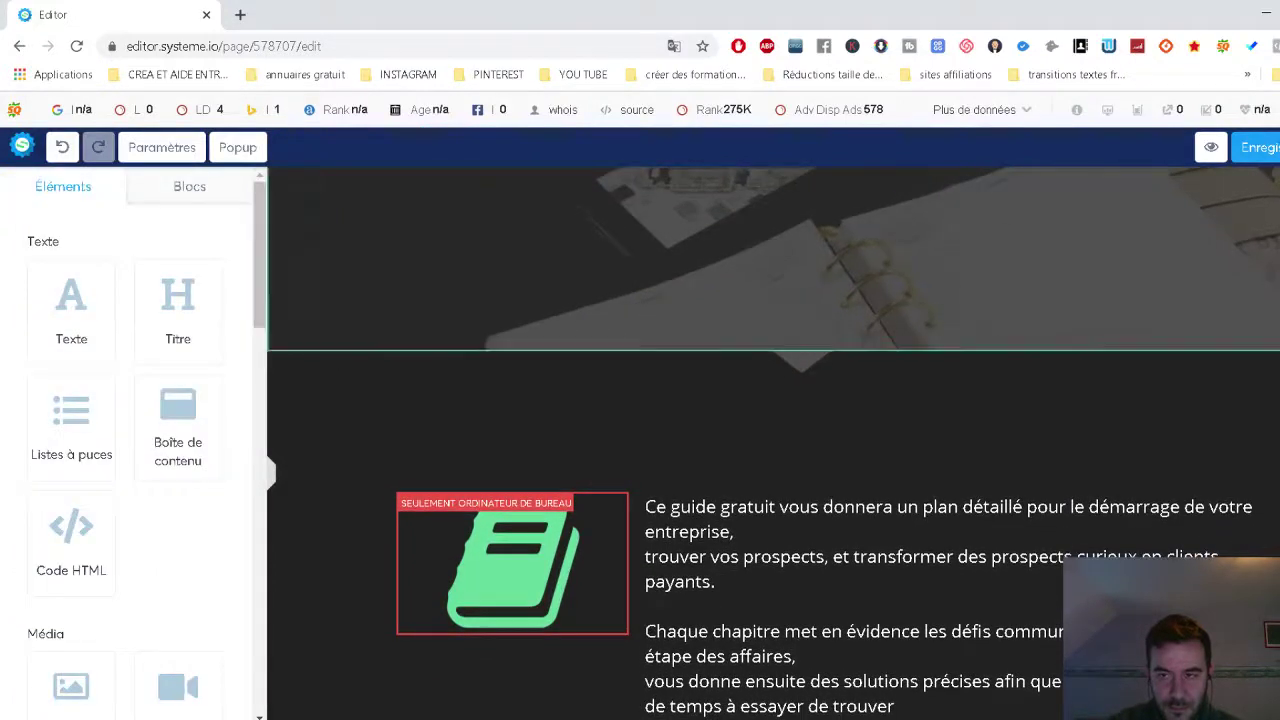
pyautogui.scroll(5, 773, 443)
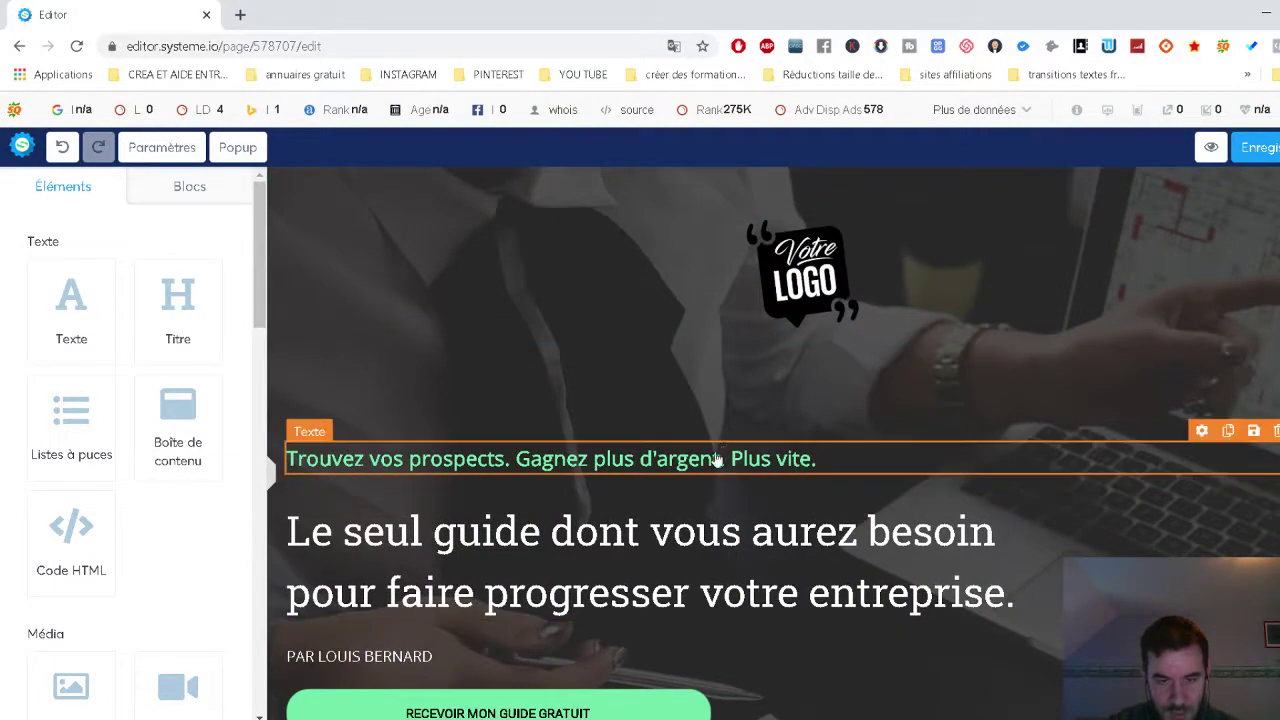
# Add a text block with a red background below the logo, then delete it.
pyautogui.moveTo(74, 330); pyautogui.dragTo(632, 380)
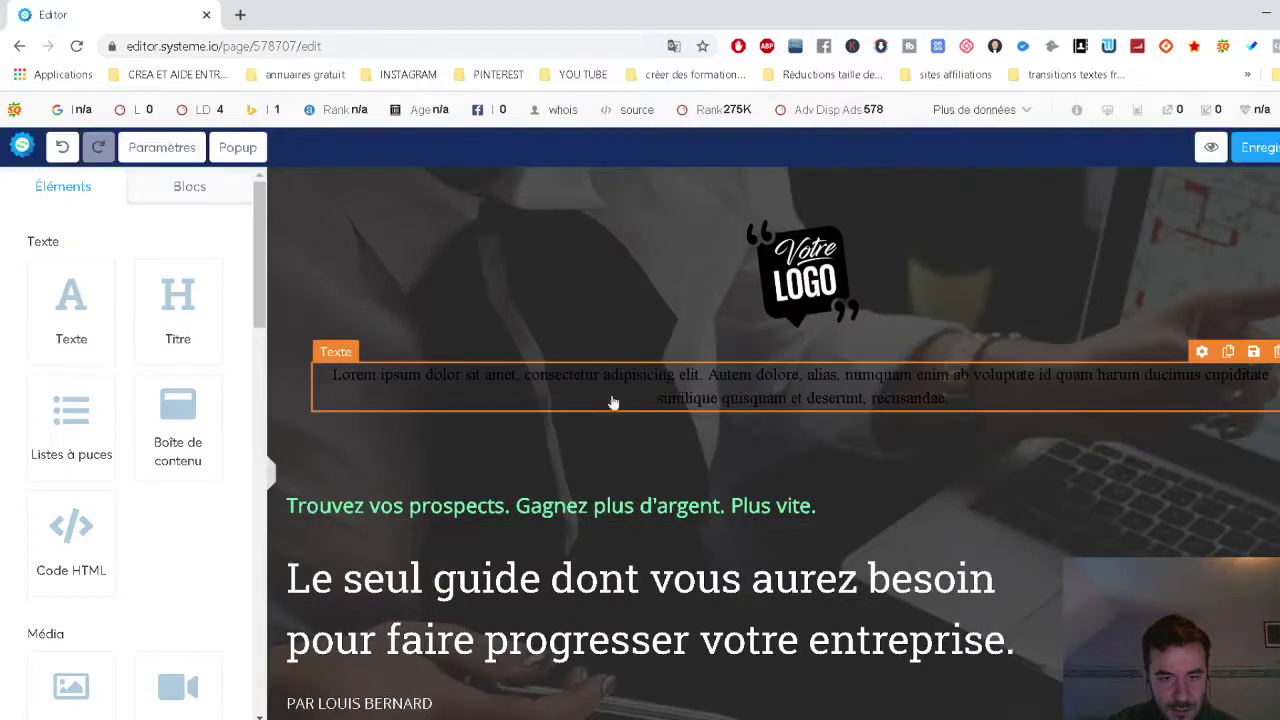
pyautogui.click(857, 402)
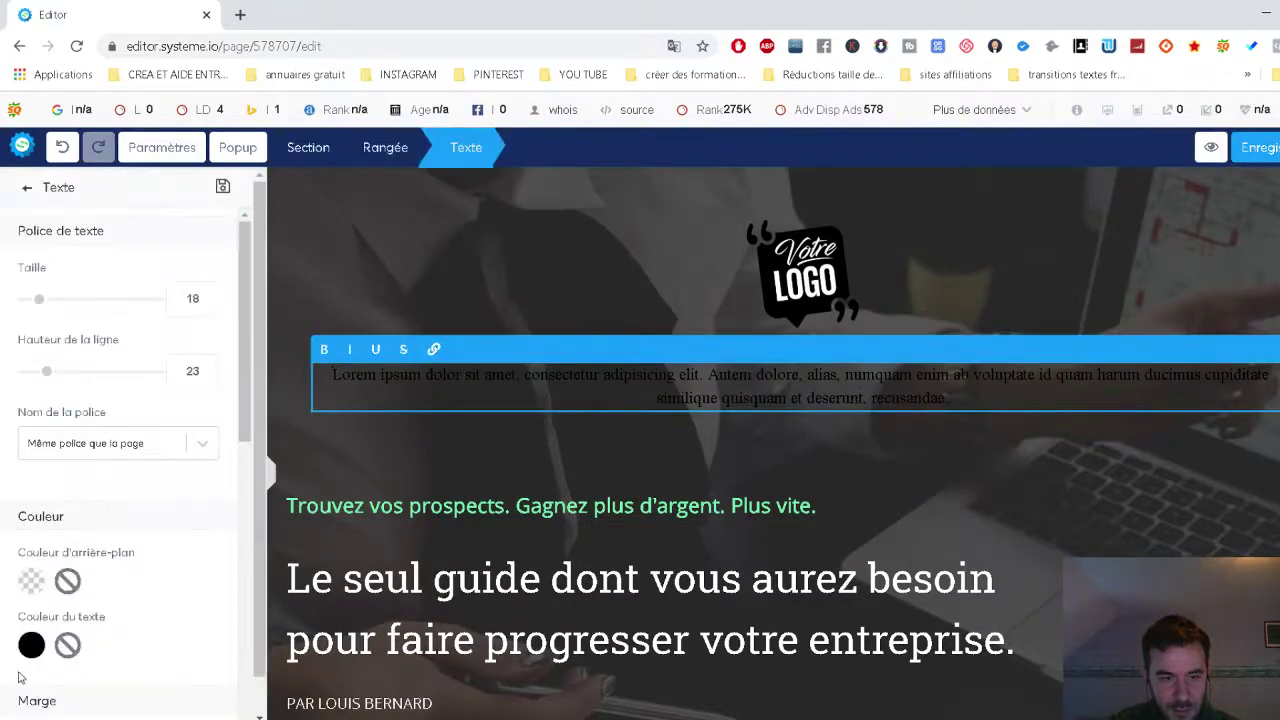
pyautogui.click(30, 647)
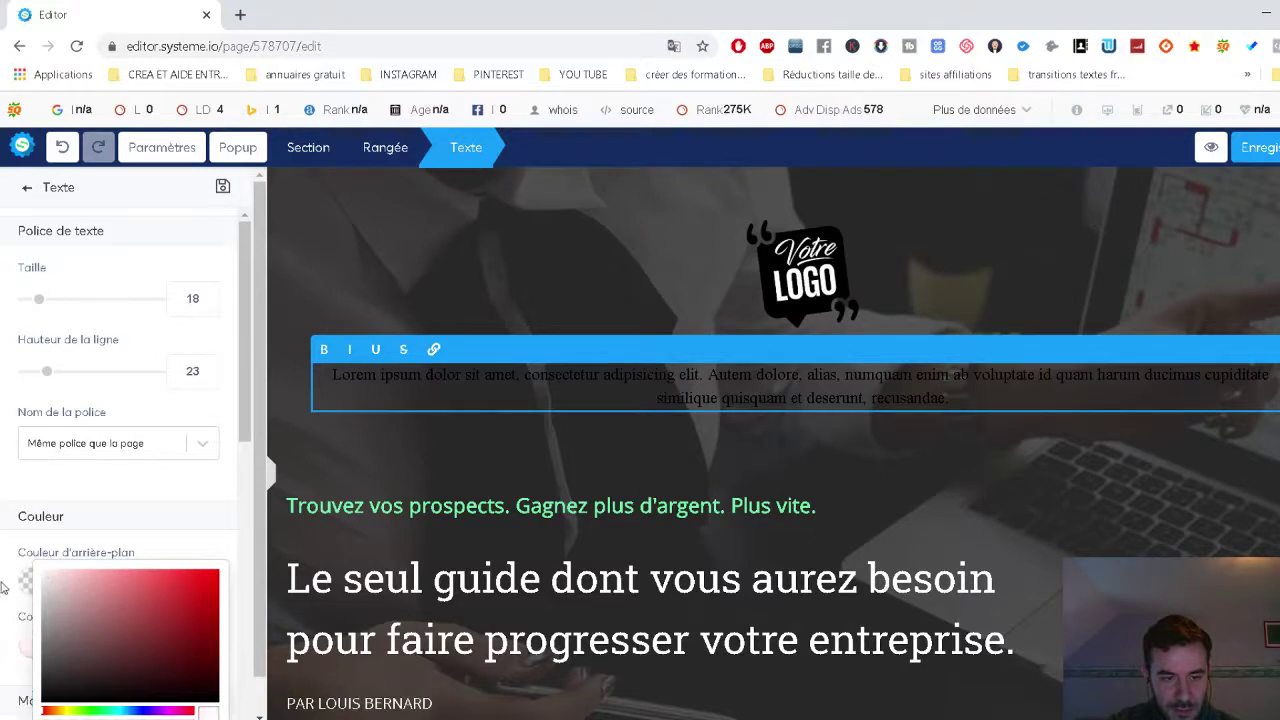
pyautogui.click(27, 585)
pyautogui.moveTo(73, 540); pyautogui.dragTo(171, 623)
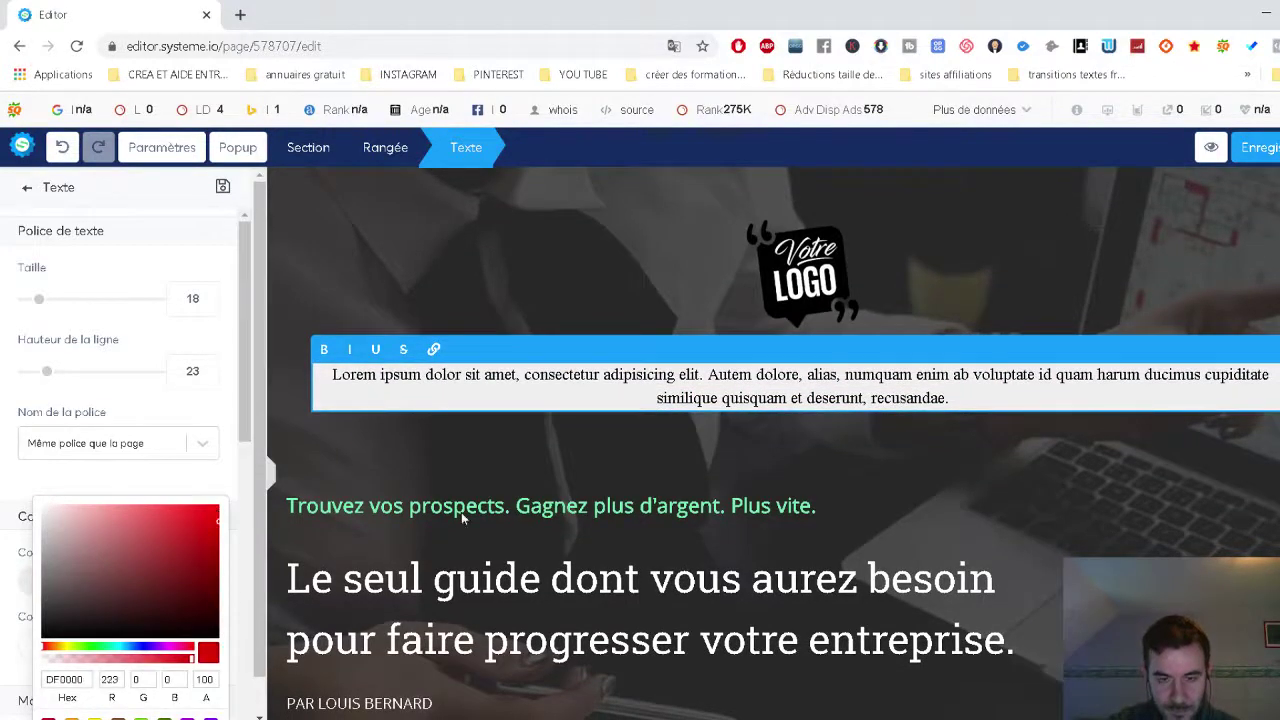
pyautogui.click(459, 416)
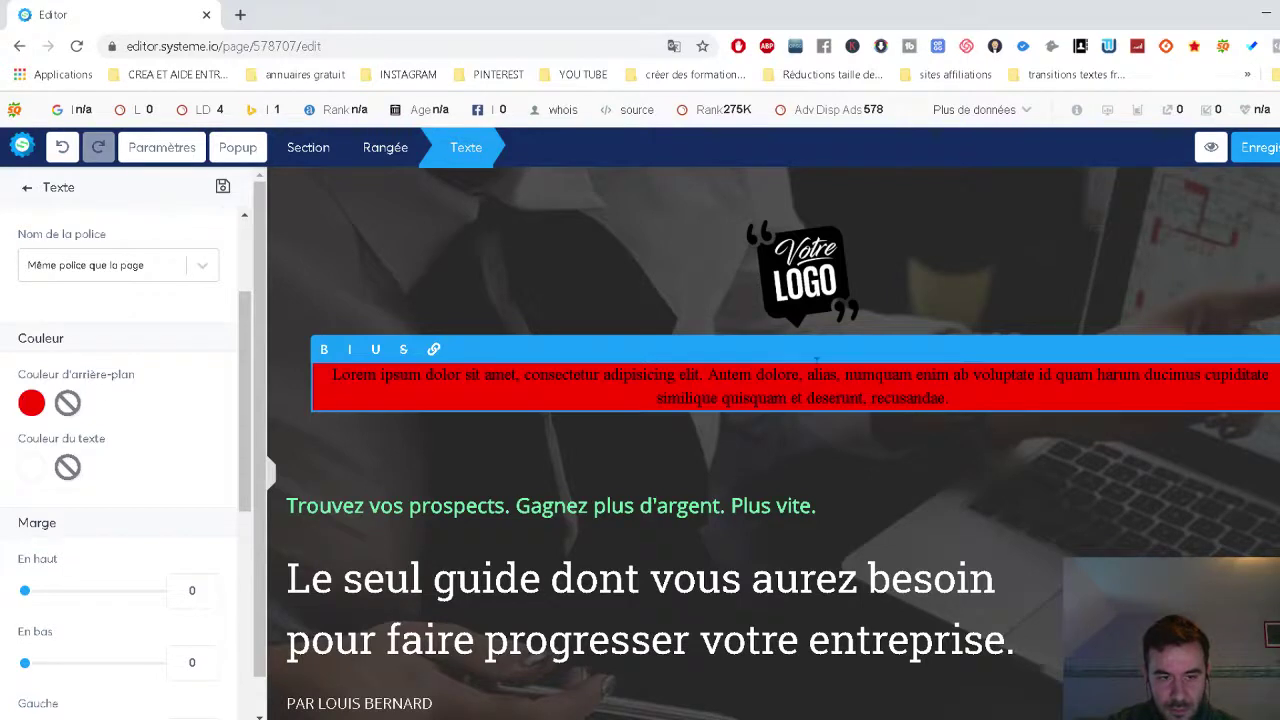
pyautogui.click(838, 335)
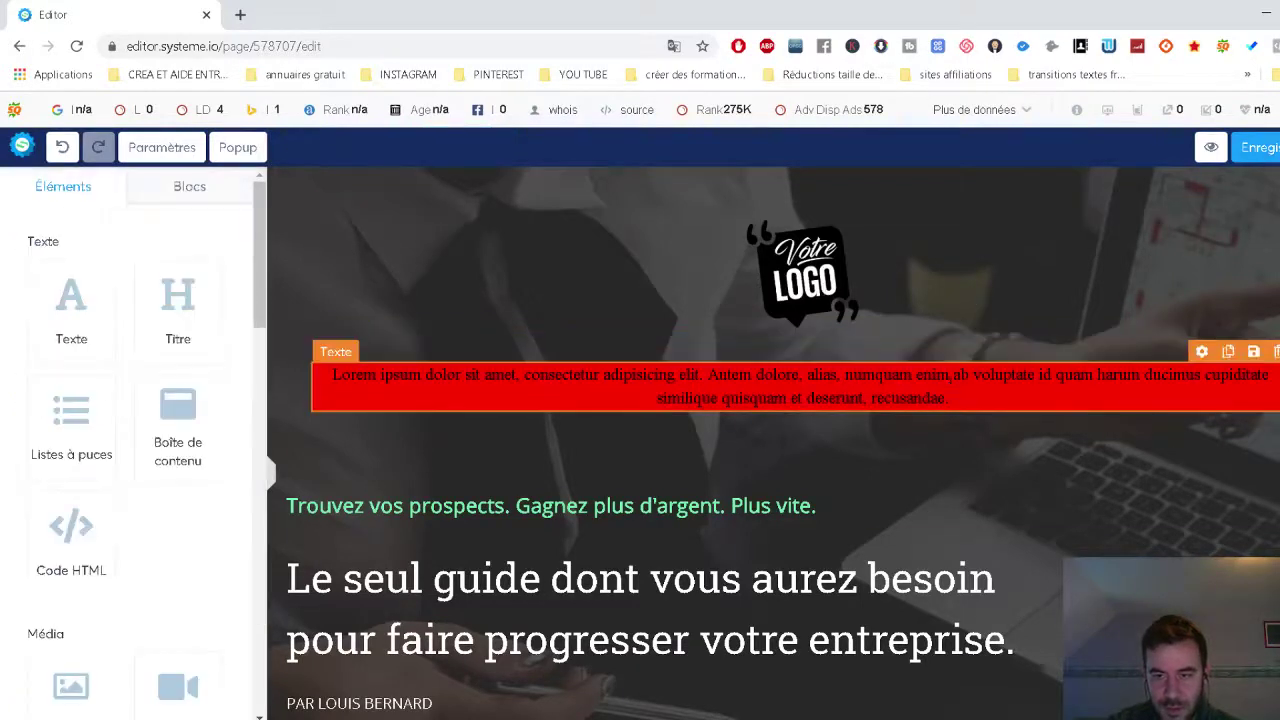
pyautogui.click(1128, 366)
pyautogui.click(826, 305)
pyautogui.click(1276, 352)
pyautogui.click(762, 148)
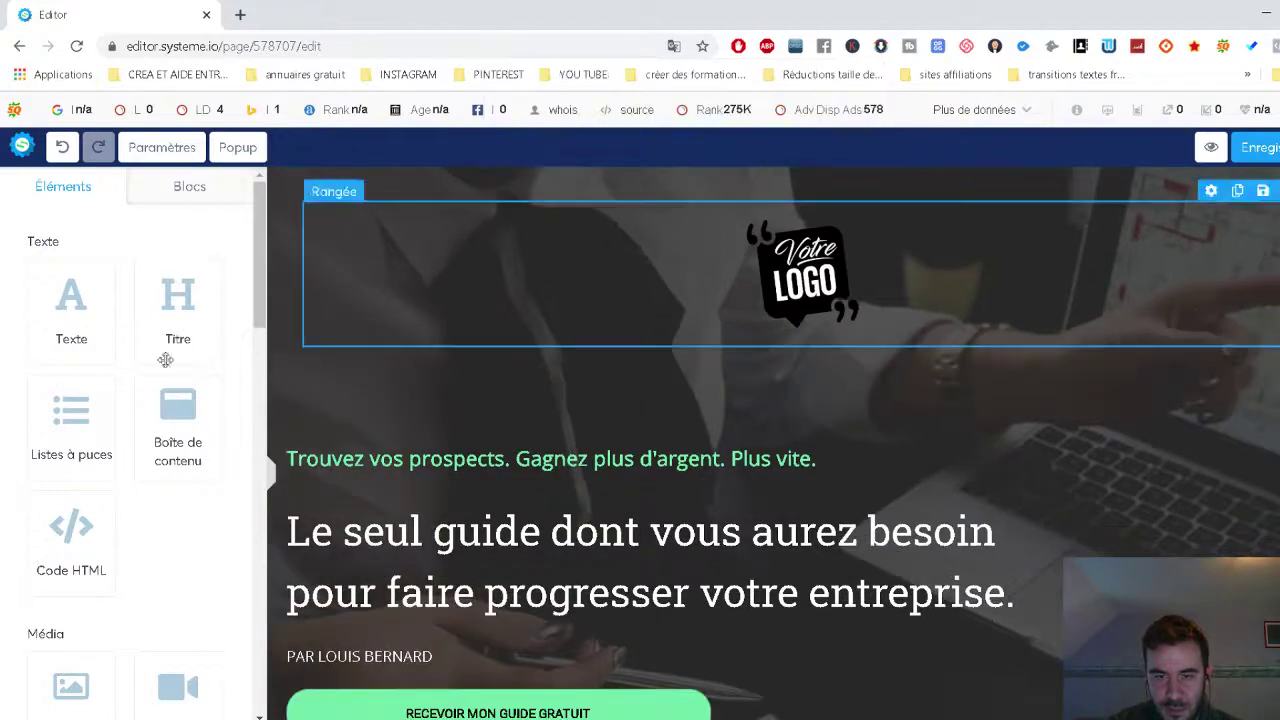
# Add a Titre heading and a bullet list with a light pink F4DFDF background.
pyautogui.moveTo(170, 313); pyautogui.dragTo(546, 378)
pyautogui.moveTo(82, 429); pyautogui.dragTo(554, 460)
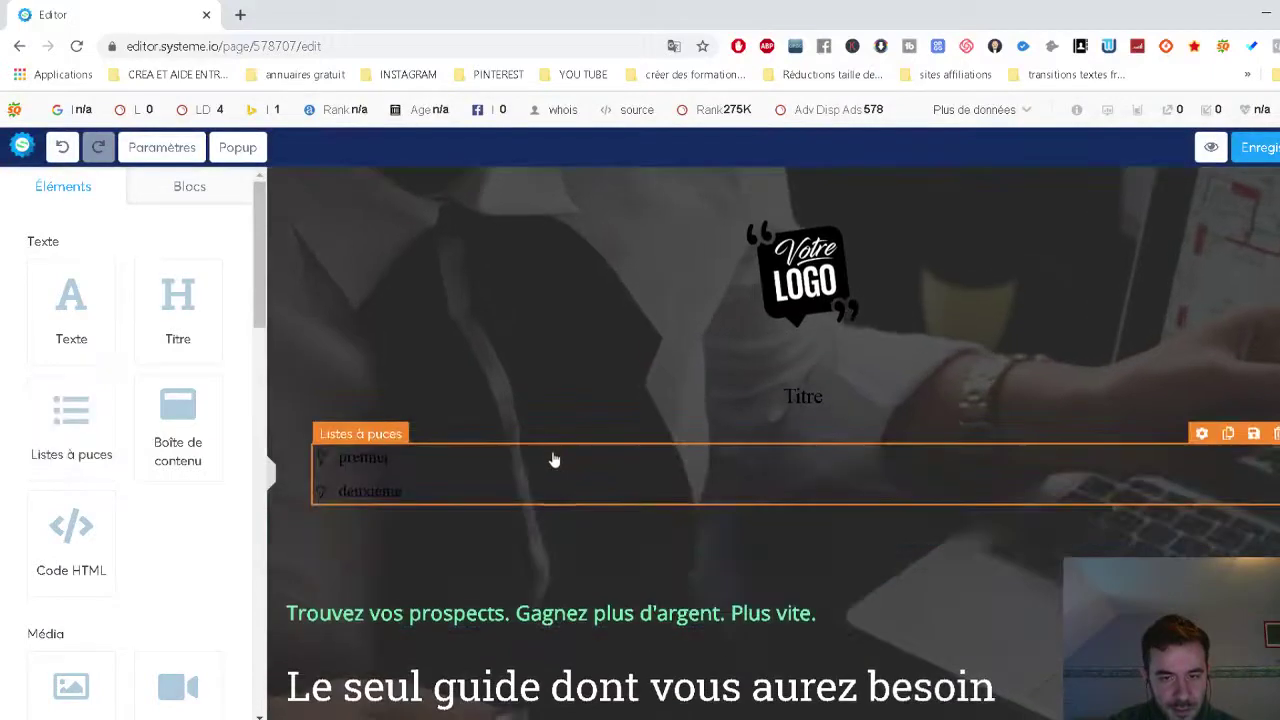
pyautogui.click(366, 484)
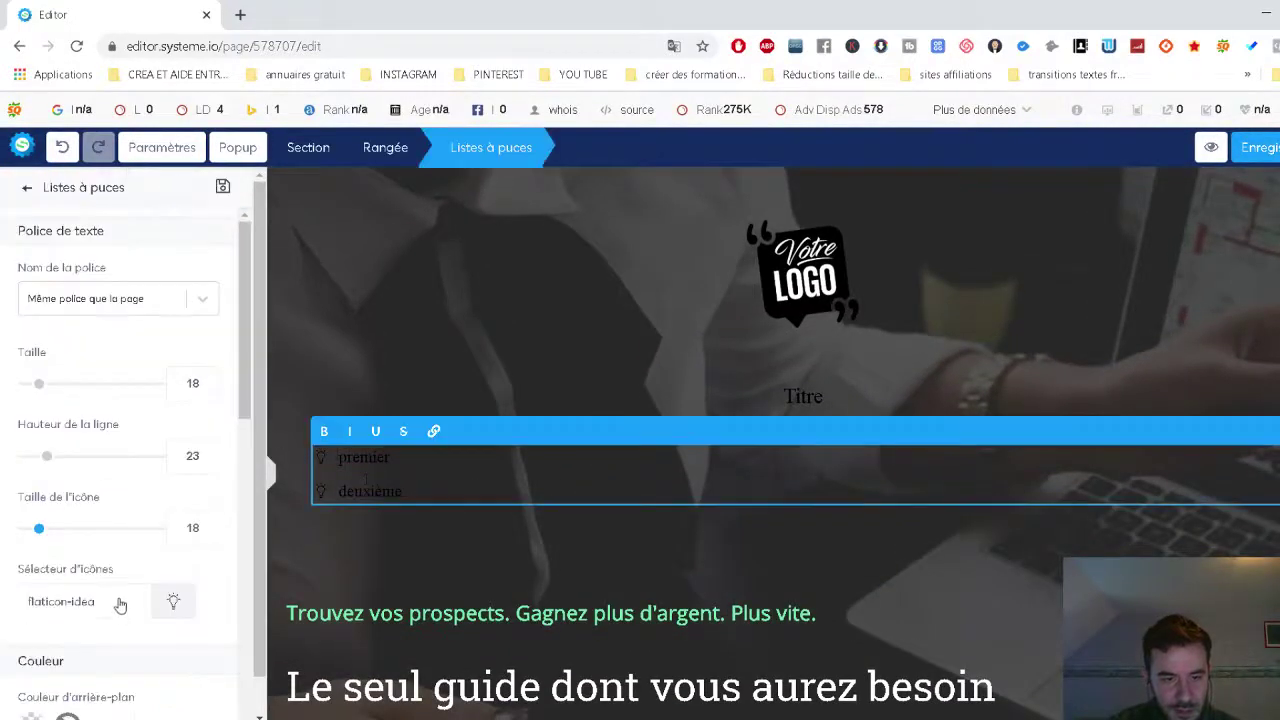
pyautogui.scroll(-2, 119, 605)
pyautogui.click(31, 547)
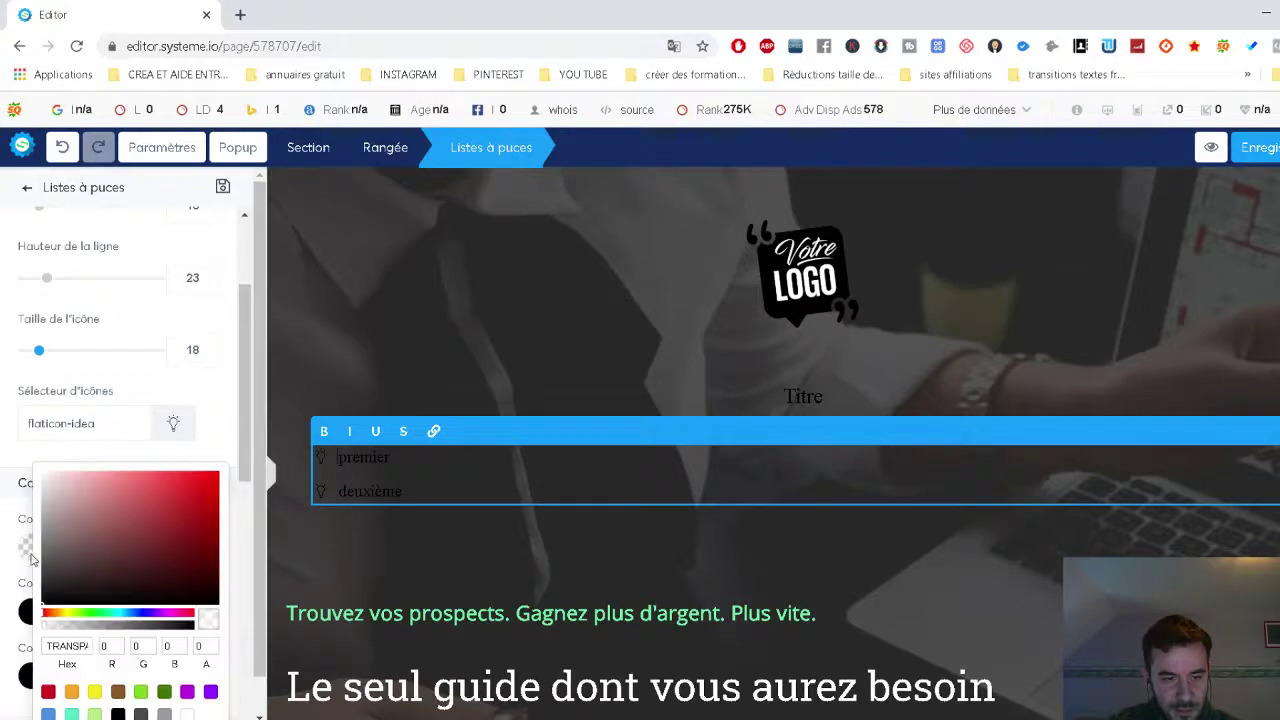
pyautogui.moveTo(120, 508); pyautogui.dragTo(111, 476)
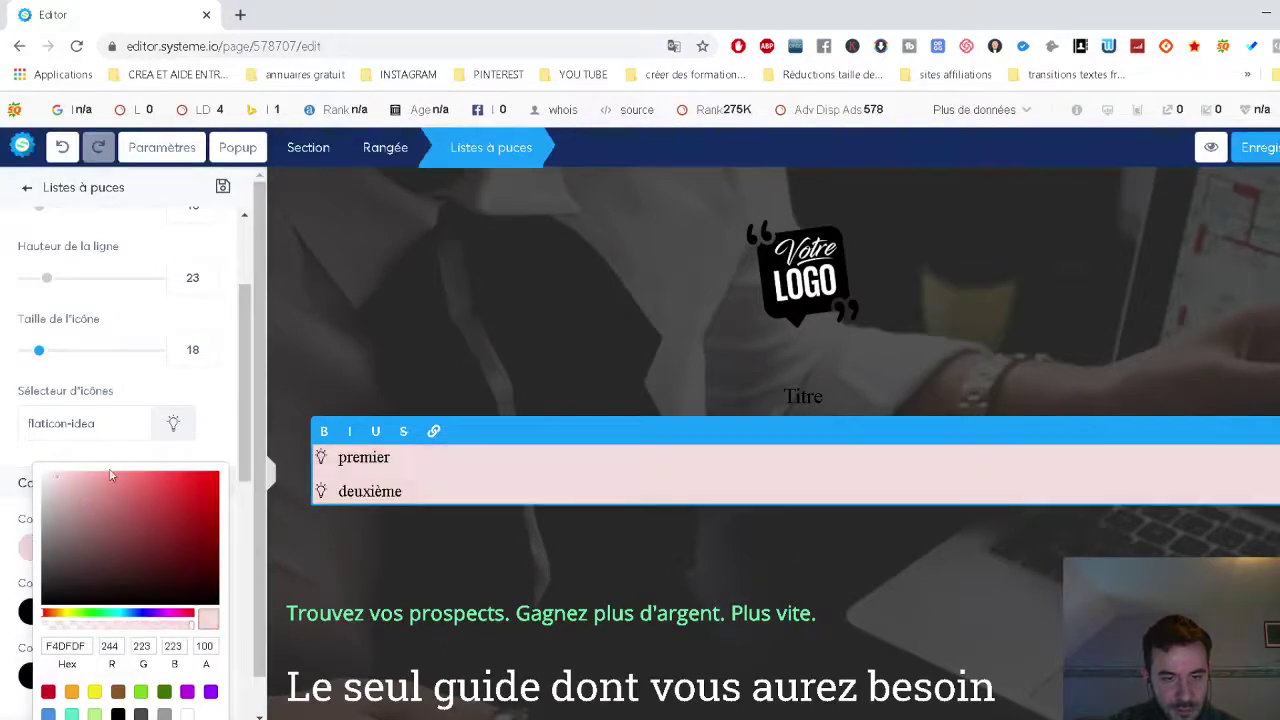
pyautogui.click(31, 554)
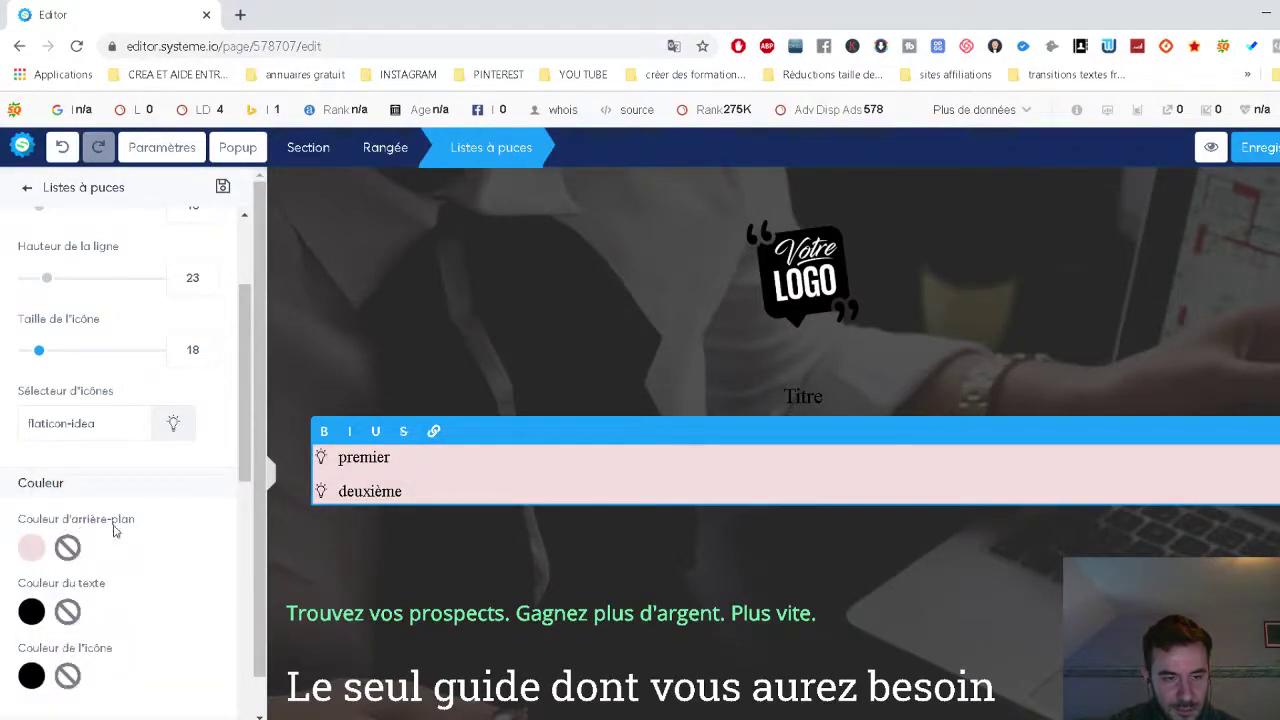
pyautogui.scroll(1, 155, 392)
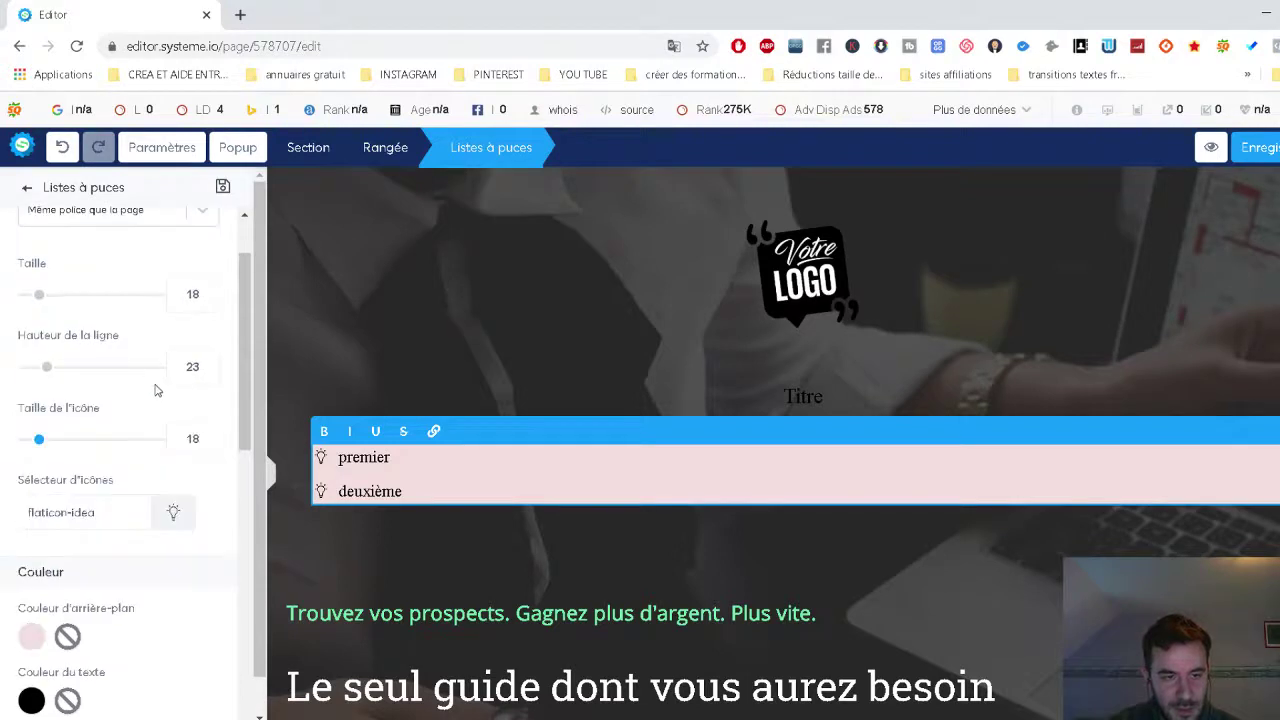
pyautogui.scroll(-7, 157, 394)
pyautogui.scroll(4, 157, 394)
pyautogui.click(545, 390)
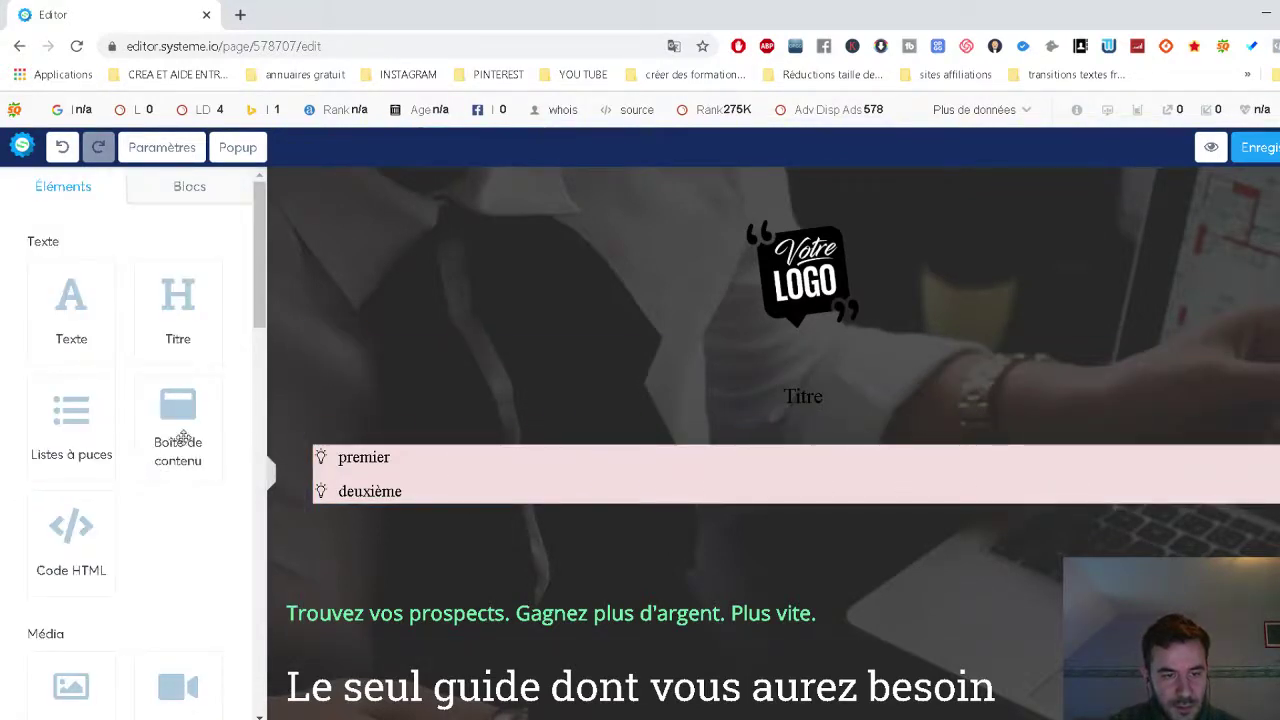
# Add a content box, image, video block, three-column row and new section to the page.
pyautogui.moveTo(183, 437); pyautogui.dragTo(430, 524)
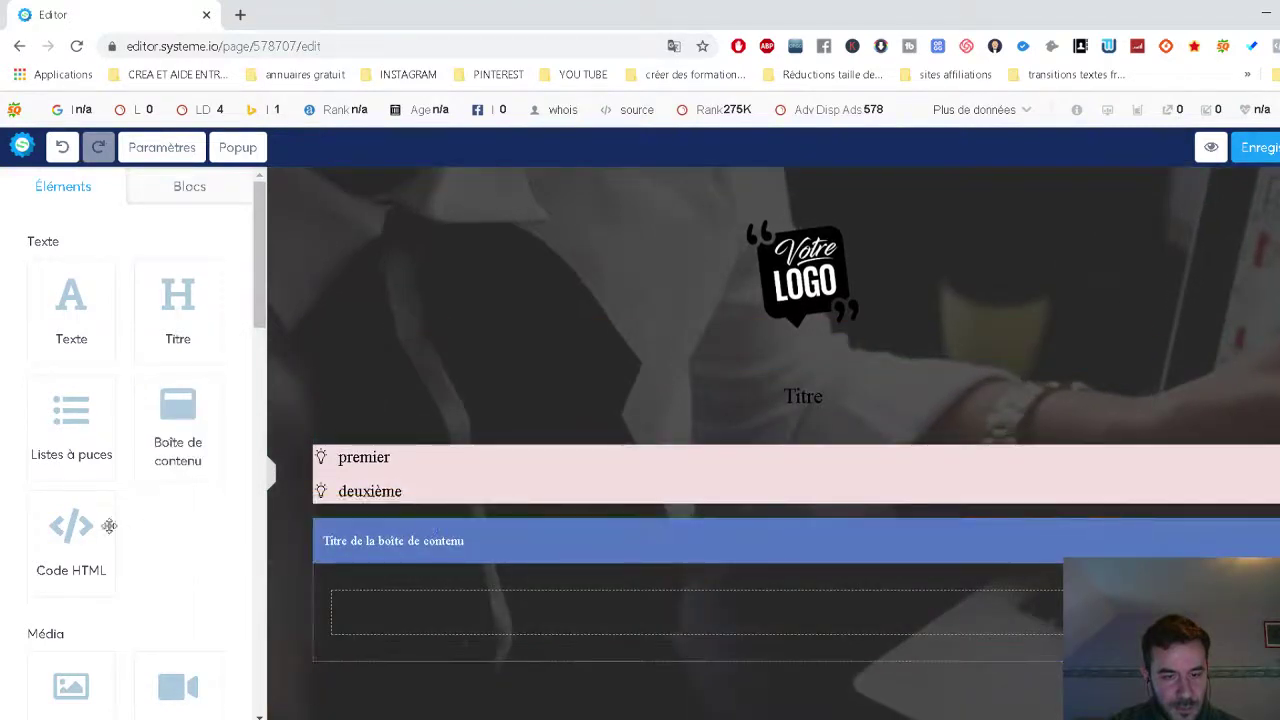
pyautogui.scroll(-3, 90, 522)
pyautogui.moveTo(80, 470); pyautogui.dragTo(534, 640)
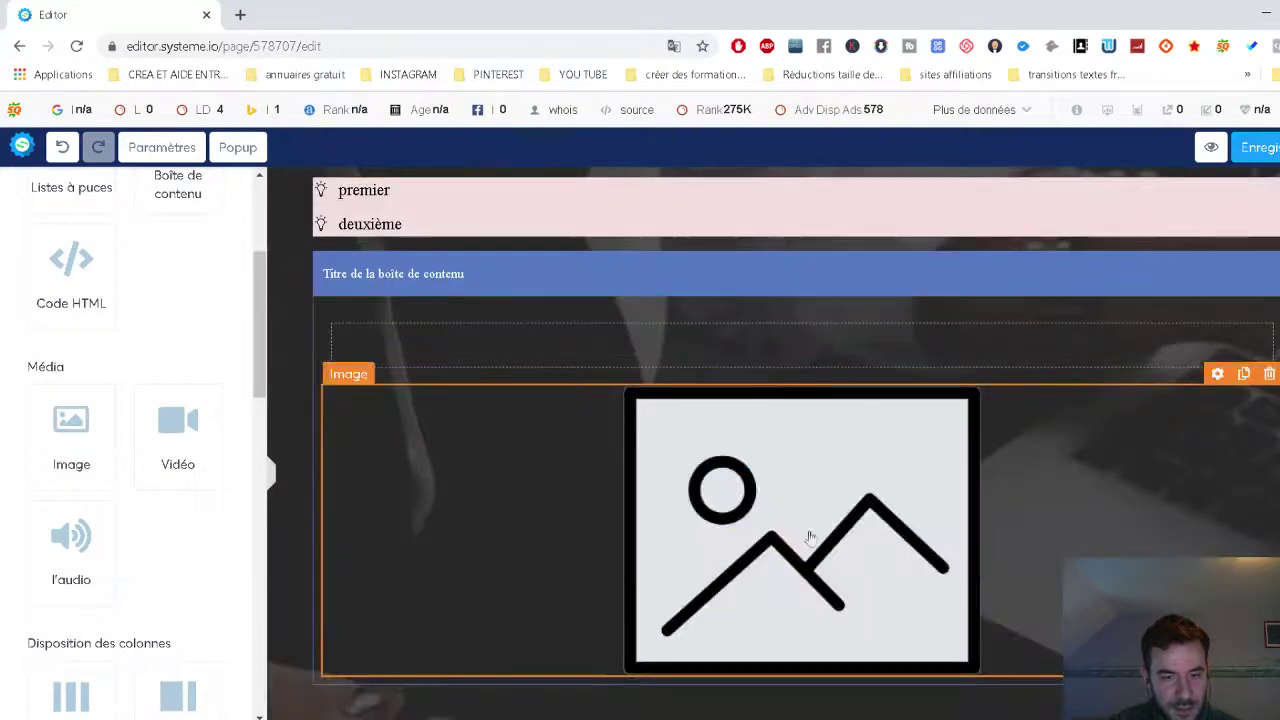
pyautogui.moveTo(213, 465); pyautogui.dragTo(712, 584)
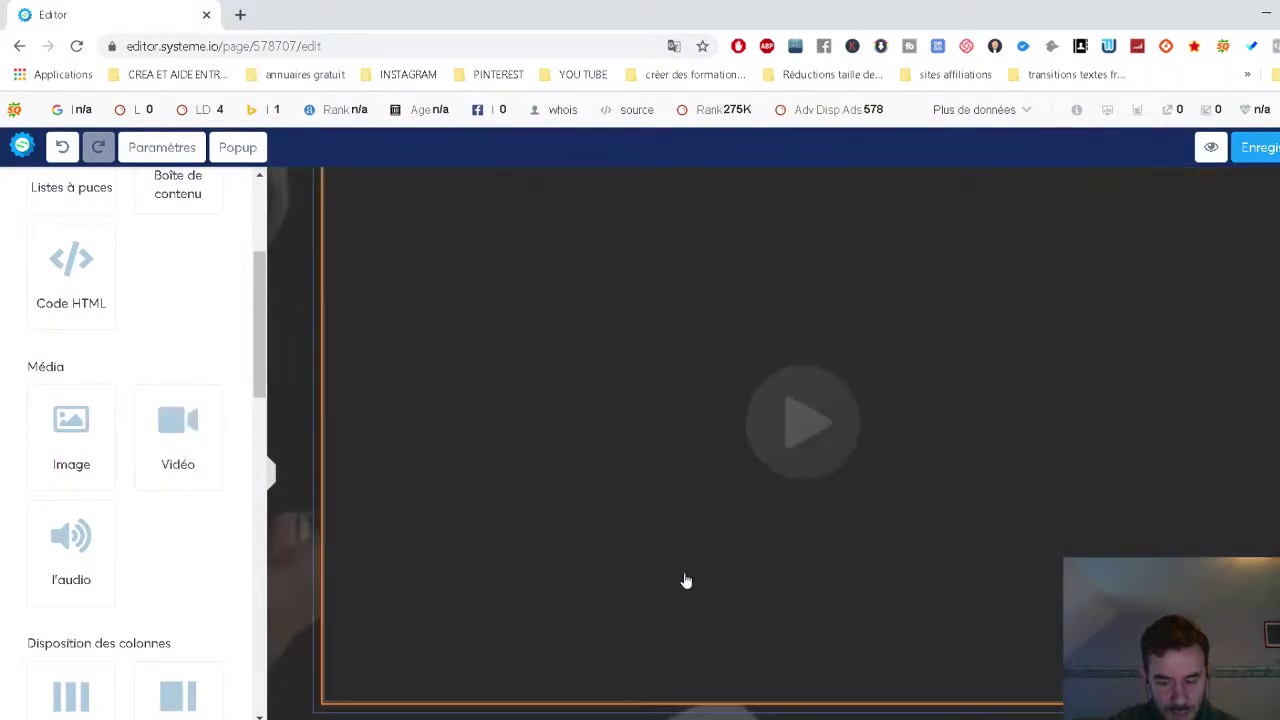
pyautogui.scroll(-4, 128, 525)
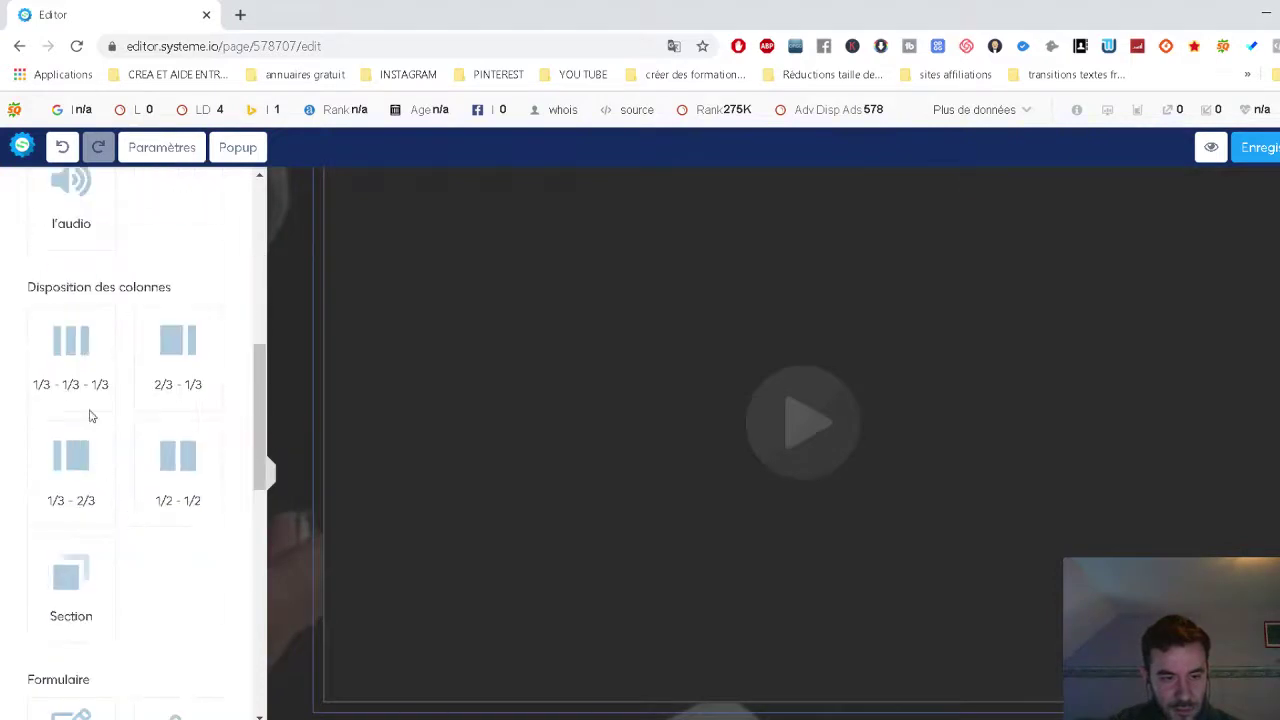
pyautogui.moveTo(69, 363); pyautogui.dragTo(463, 457)
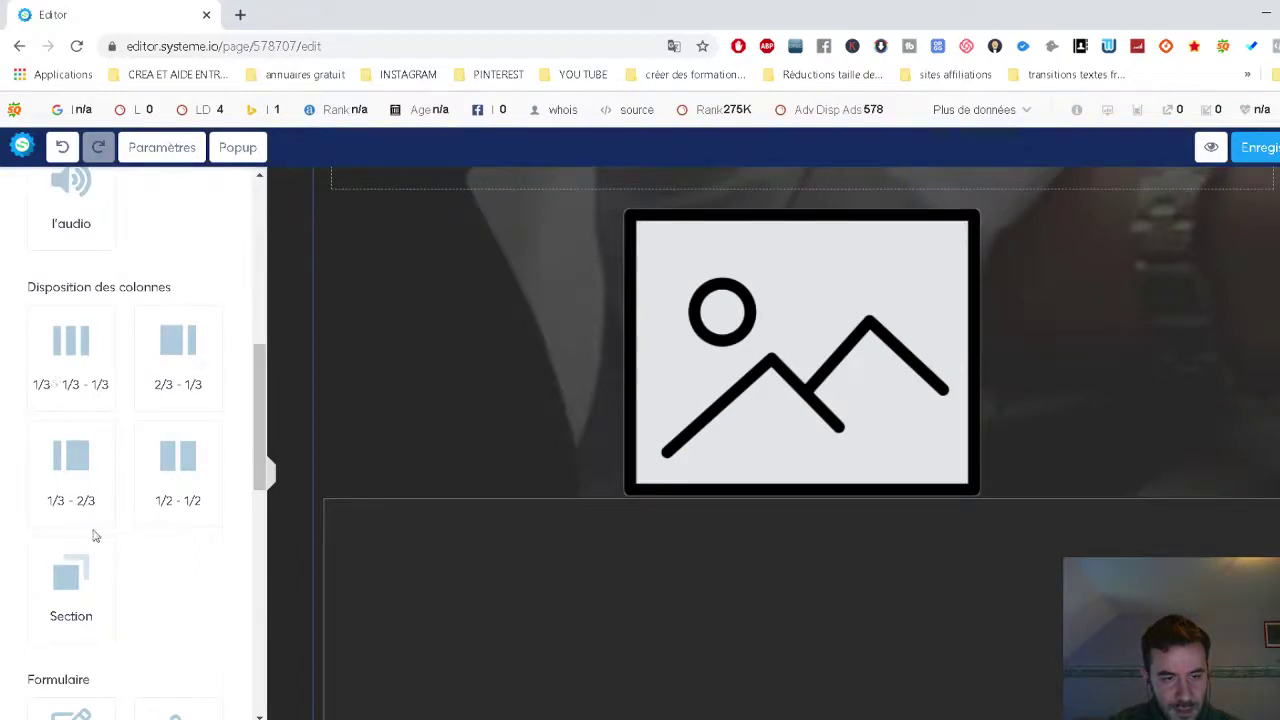
pyautogui.scroll(-3, 122, 526)
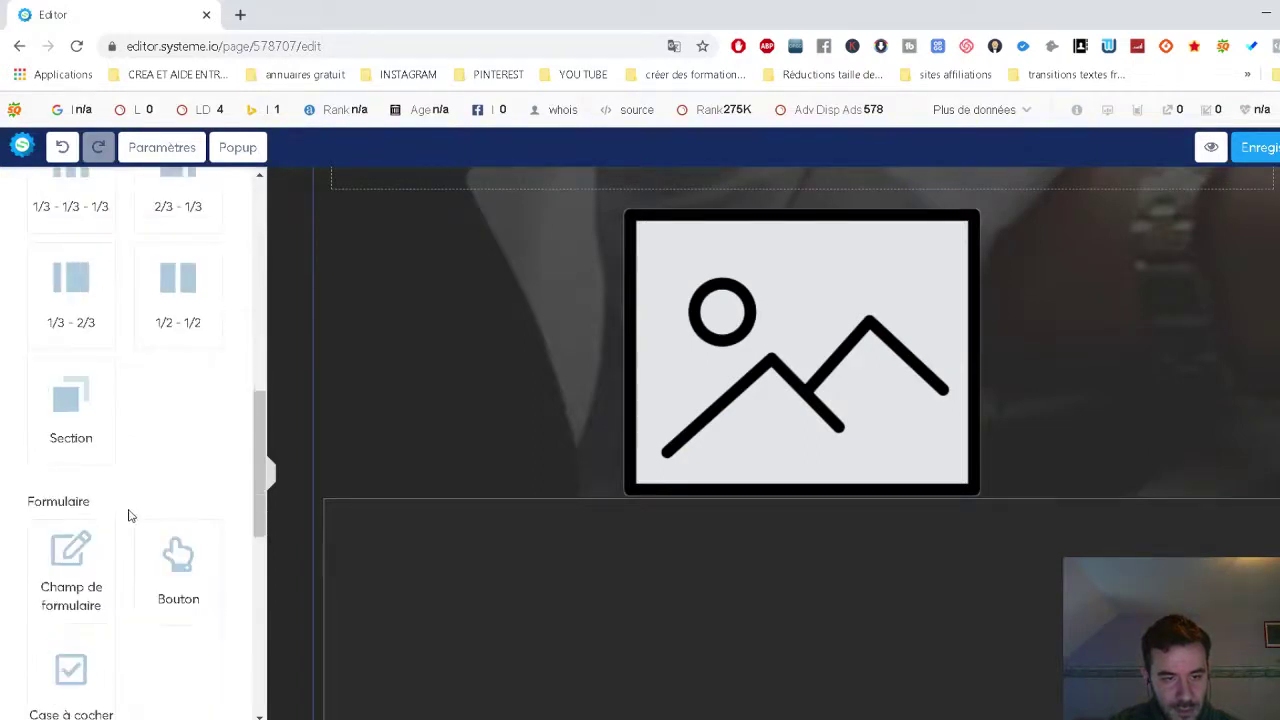
pyautogui.moveTo(66, 349); pyautogui.dragTo(500, 426)
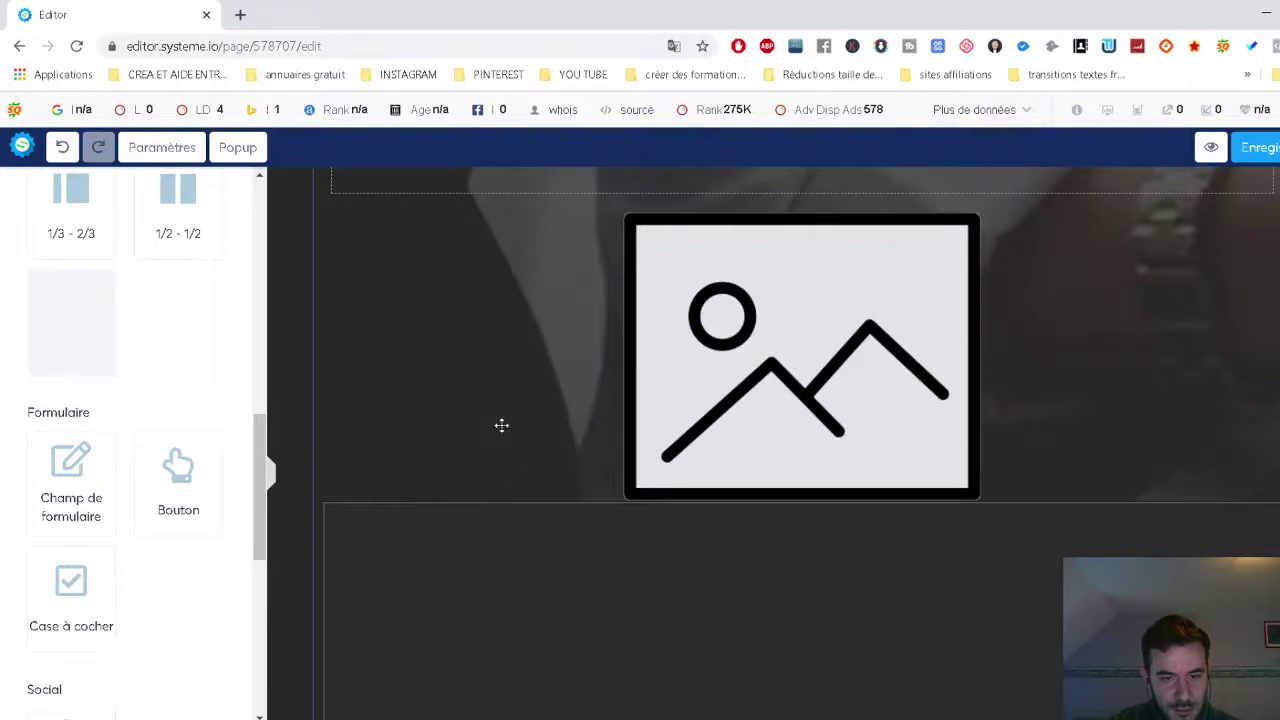
# Delete the image row and undo the additions, then add a 'Cliquez ici' button and undo it.
pyautogui.click(1266, 372)
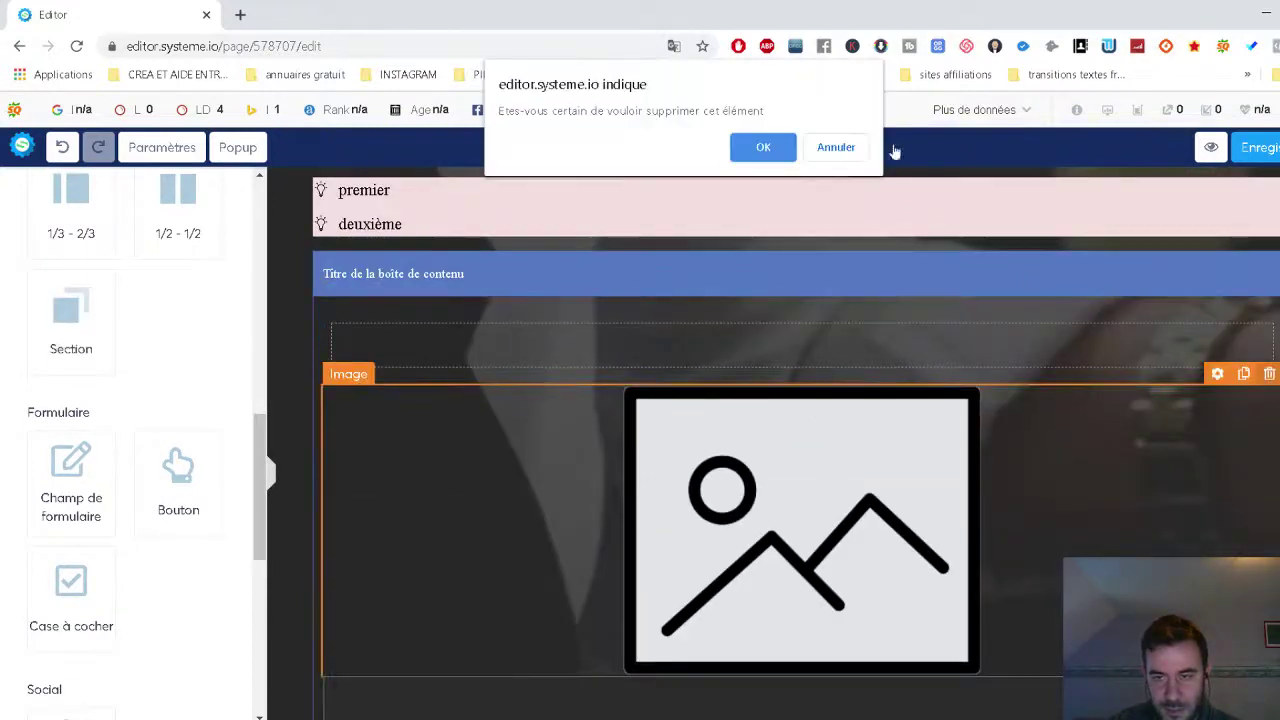
pyautogui.click(760, 146)
pyautogui.click(62, 147)
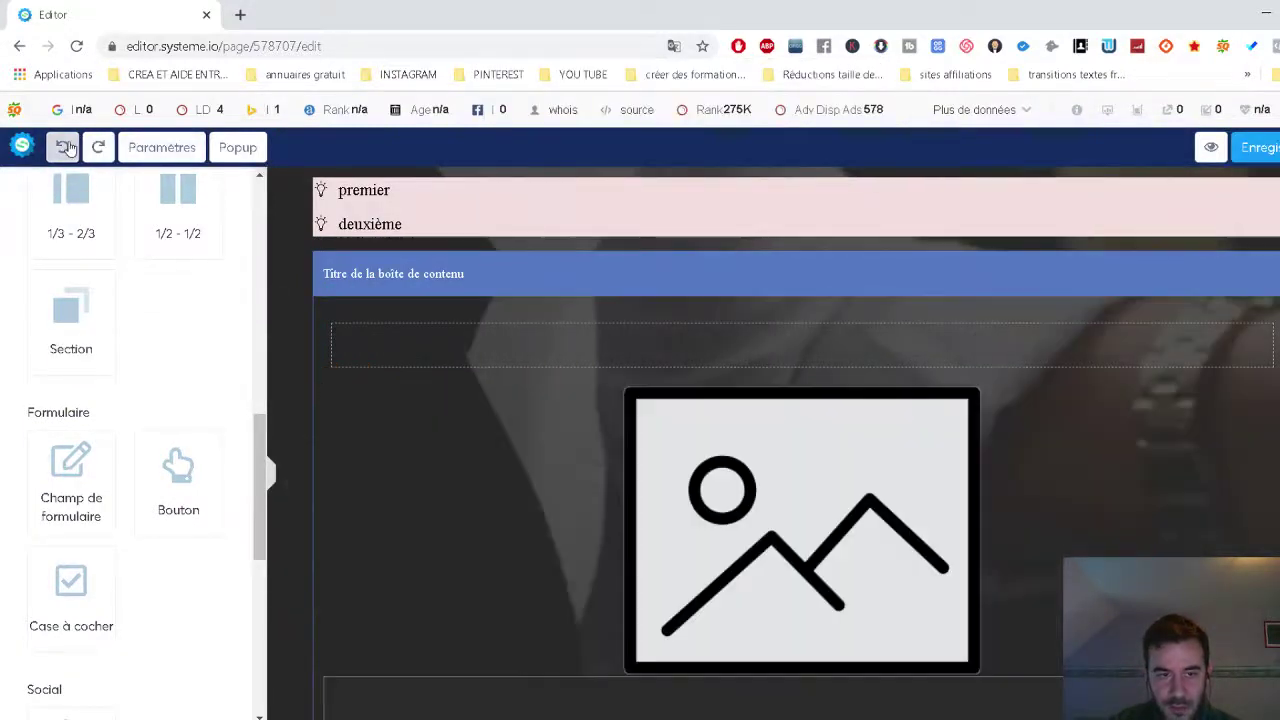
pyautogui.click(63, 147)
pyautogui.scroll(-3, 666, 480)
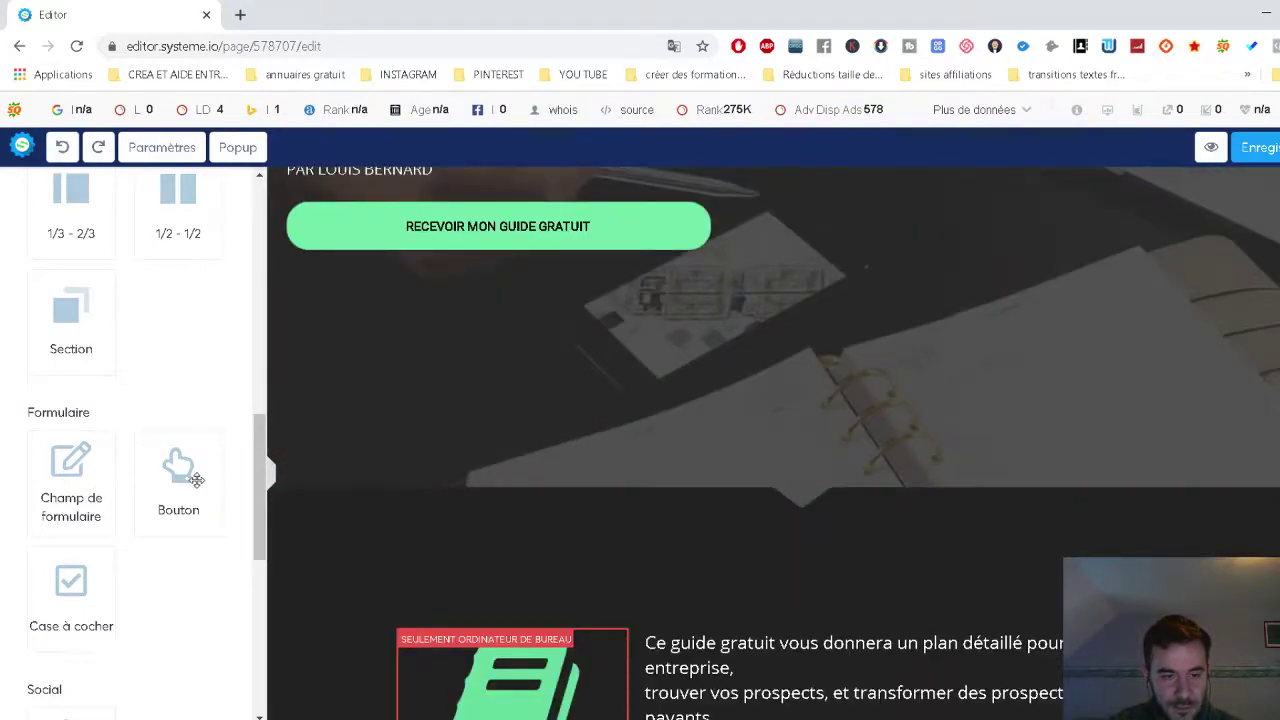
pyautogui.moveTo(196, 480); pyautogui.dragTo(623, 391)
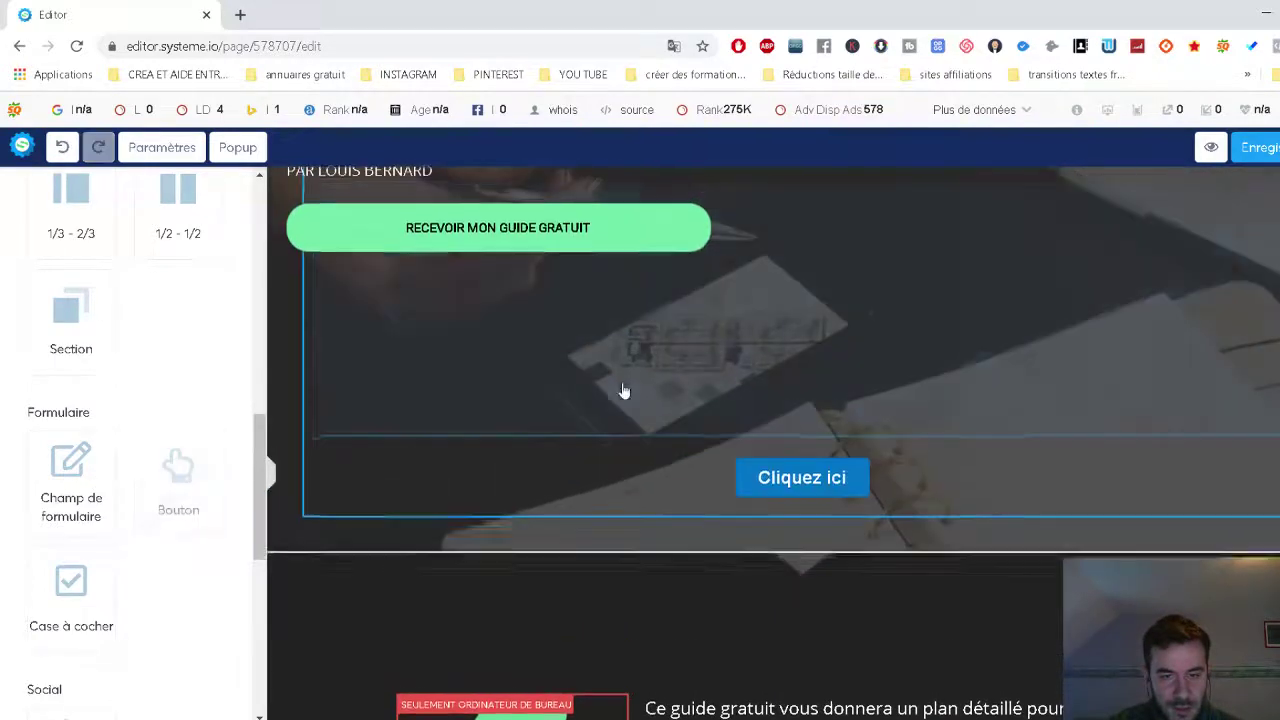
pyautogui.click(797, 474)
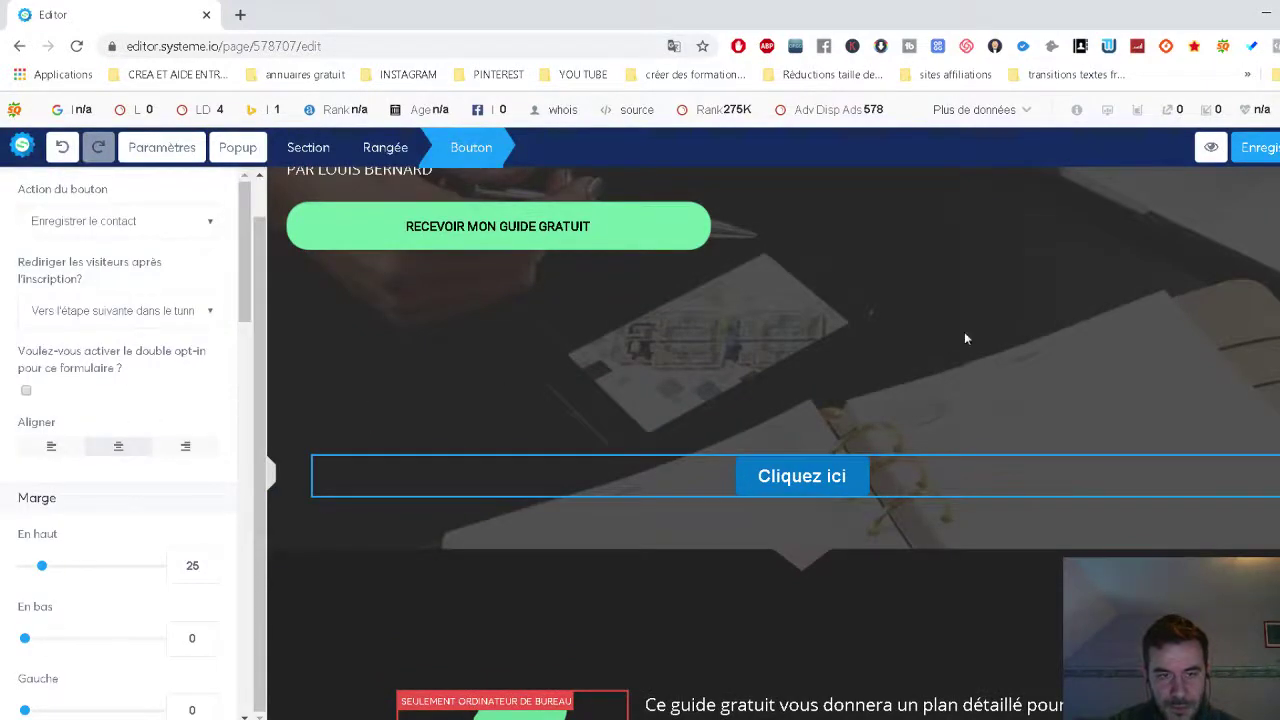
pyautogui.doubleClick(62, 148)
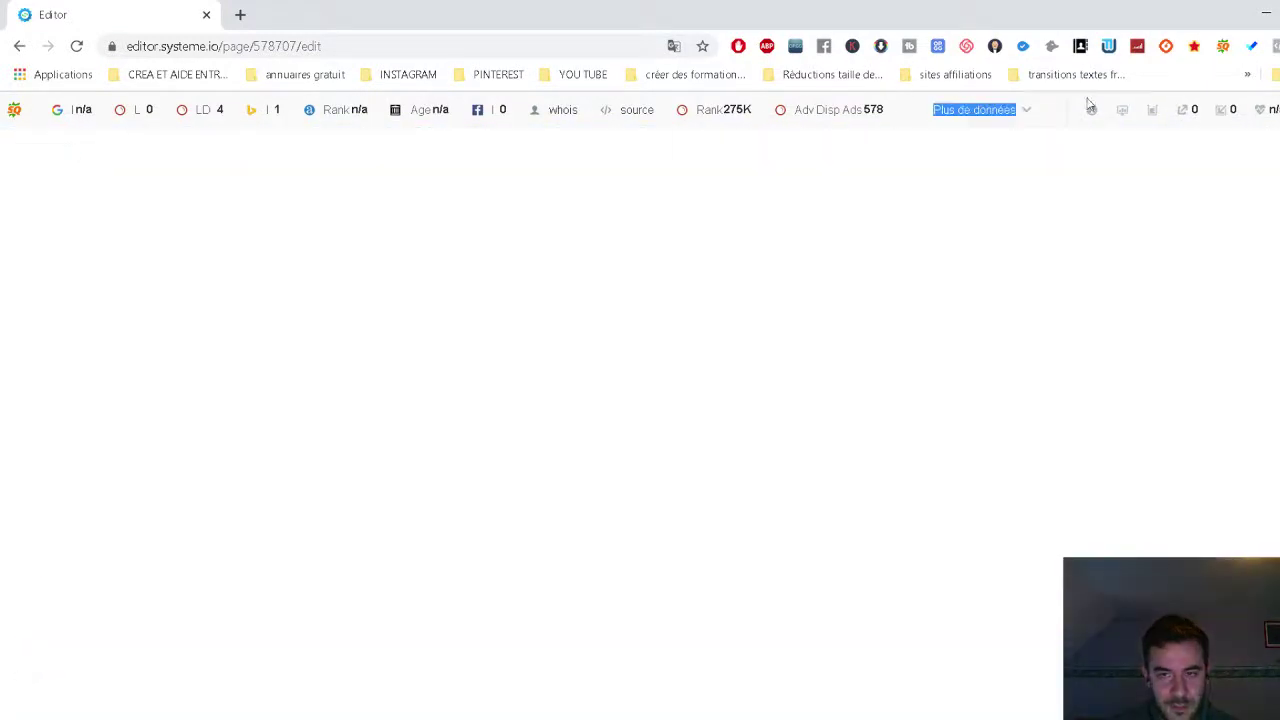
# Hide the SEO bar, return to the test funnel and reopen Page de capture in the editor.
pyautogui.click(979, 193)
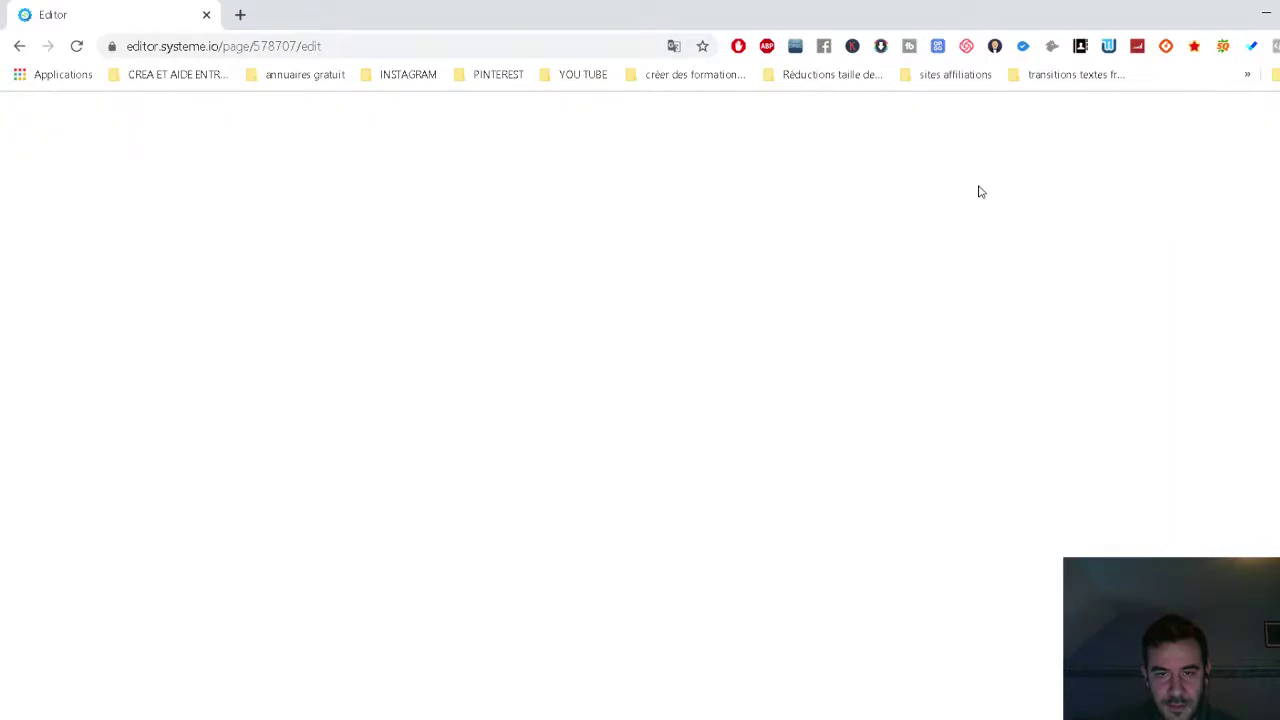
pyautogui.click(19, 46)
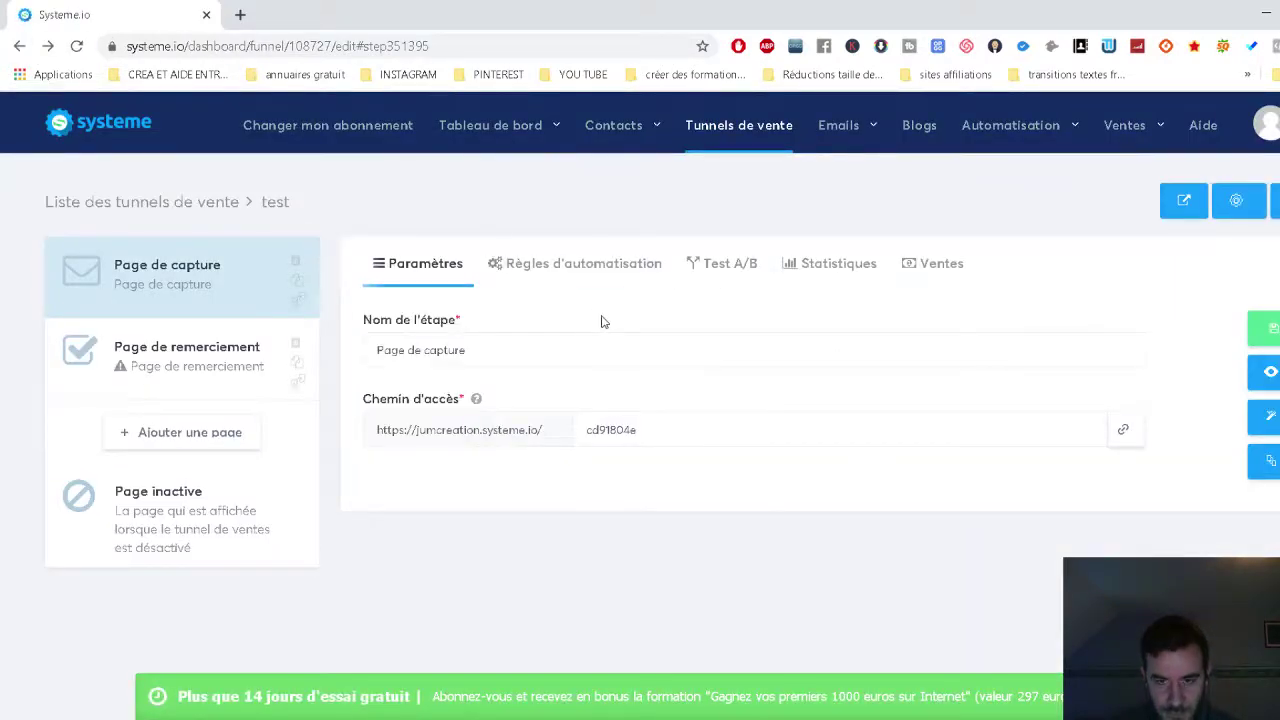
pyautogui.click(1268, 417)
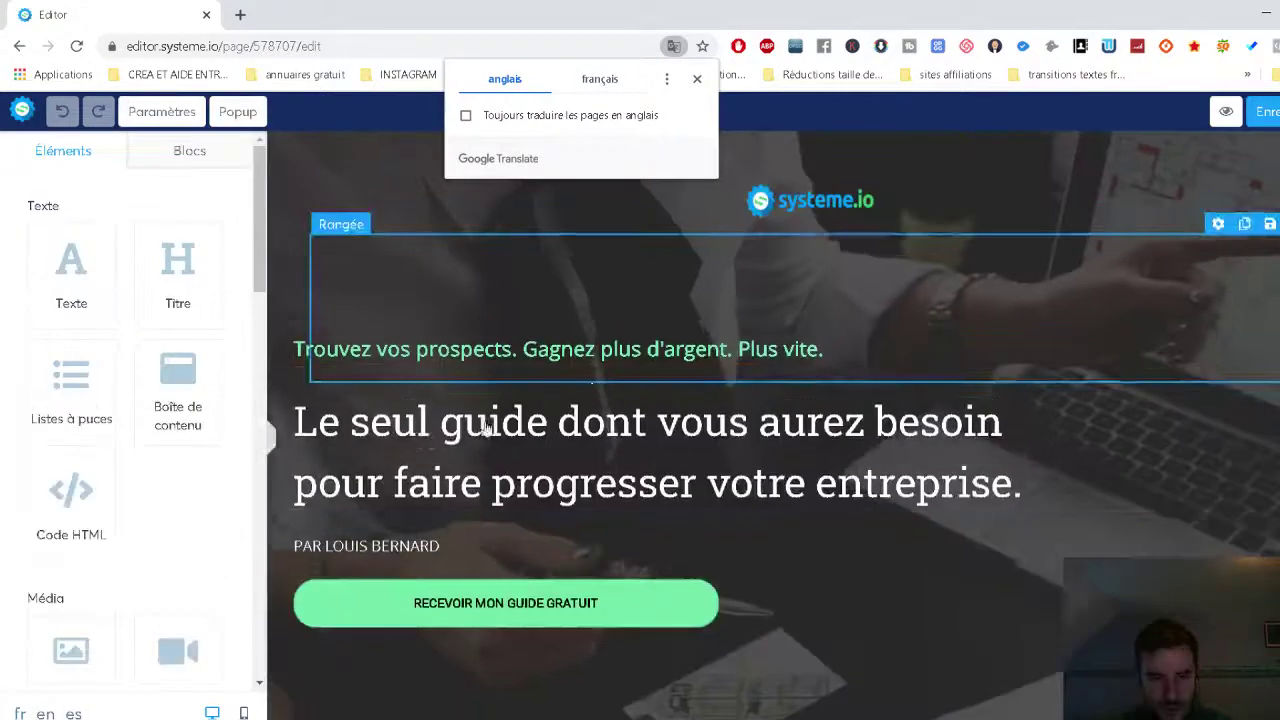
pyautogui.scroll(-2, 168, 464)
# Delete 't v' from the headline so it reads 'Le seul guide don ous aurez besoin'.
pyautogui.click(448, 432)
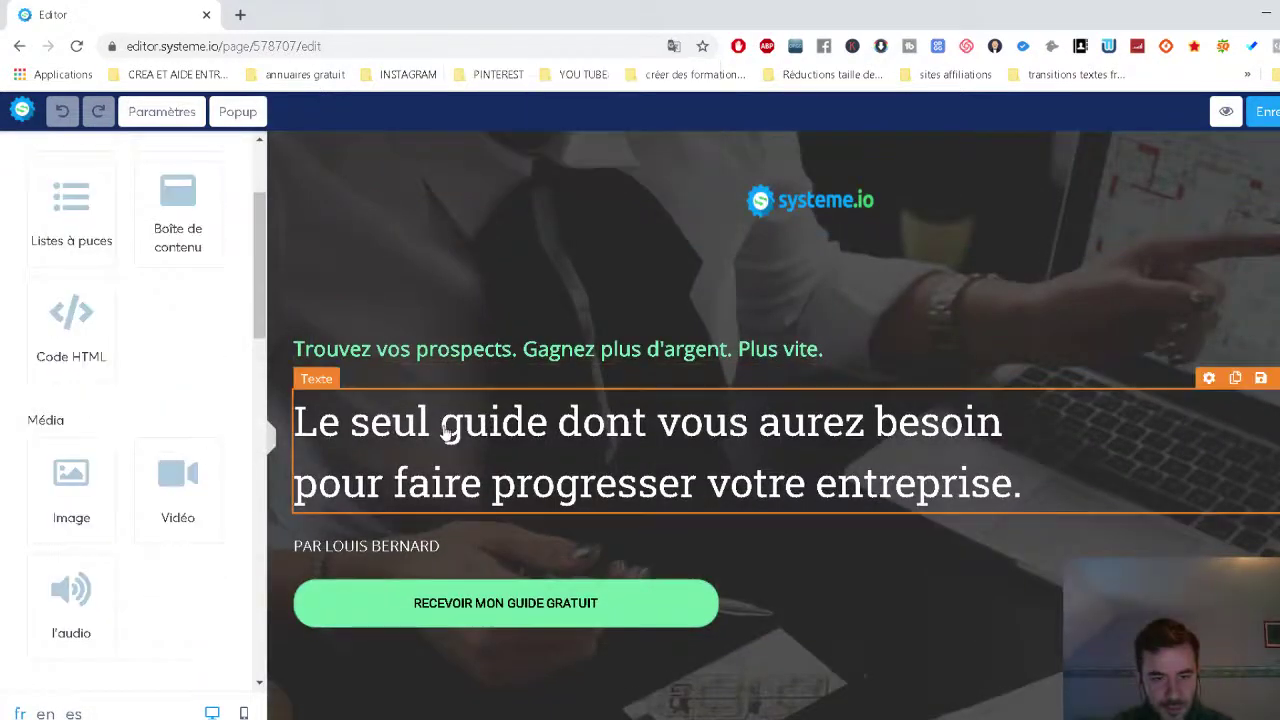
pyautogui.click(558, 424)
pyautogui.moveTo(633, 424); pyautogui.dragTo(688, 424)
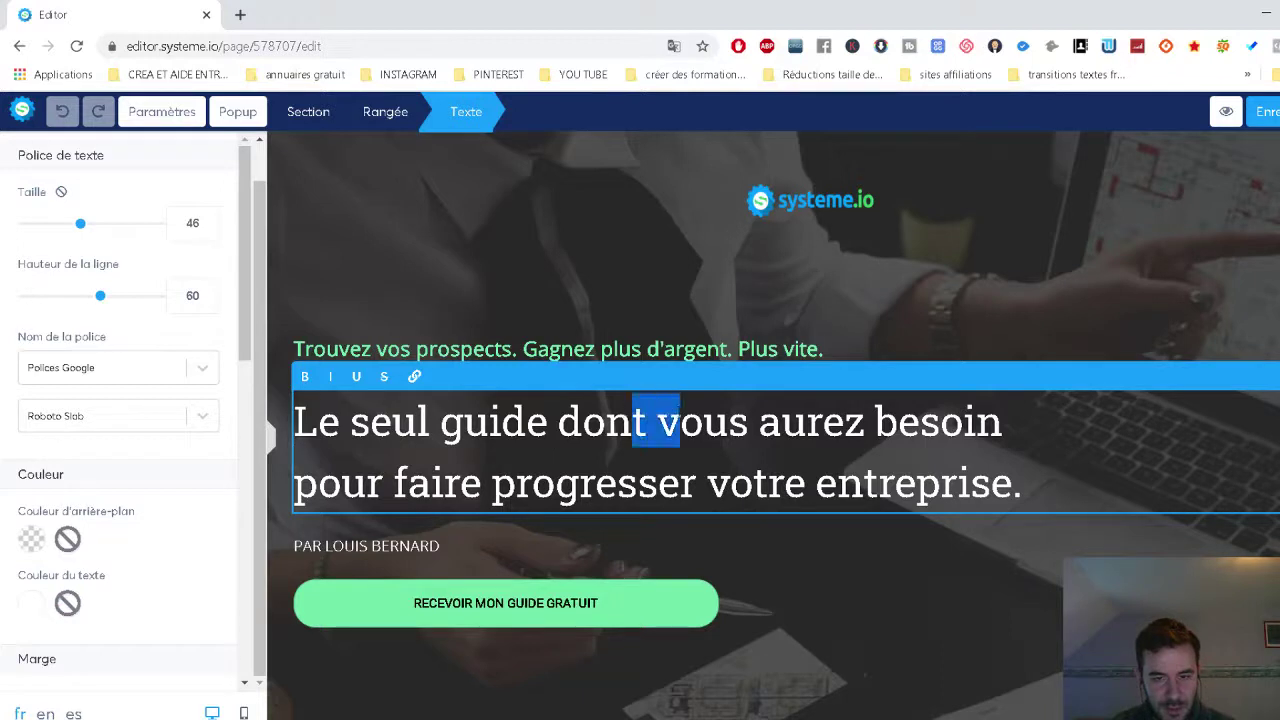
pyautogui.press('BackSpace')
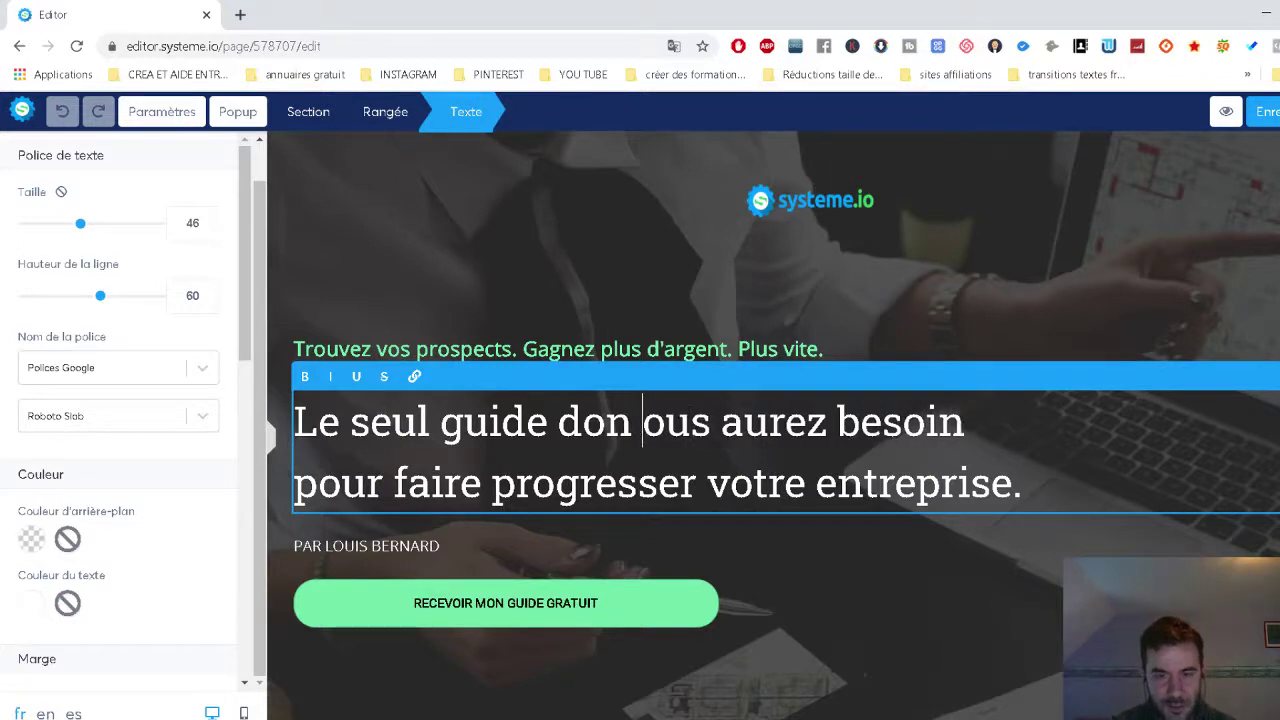
# Select the guide button further down and show its settings.
pyautogui.scroll(-2, 197, 503)
pyautogui.scroll(-1, 190, 500)
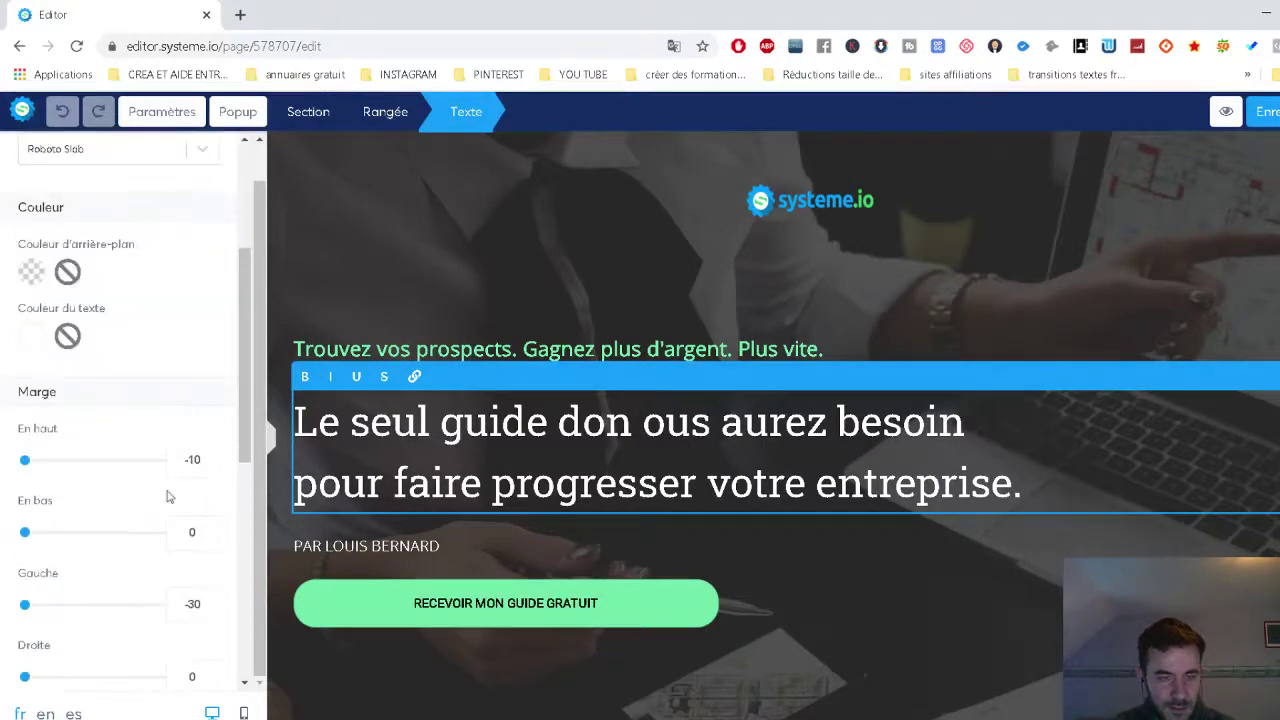
pyautogui.scroll(1, 74, 326)
pyautogui.scroll(-1, 92, 428)
pyautogui.scroll(-6, 92, 428)
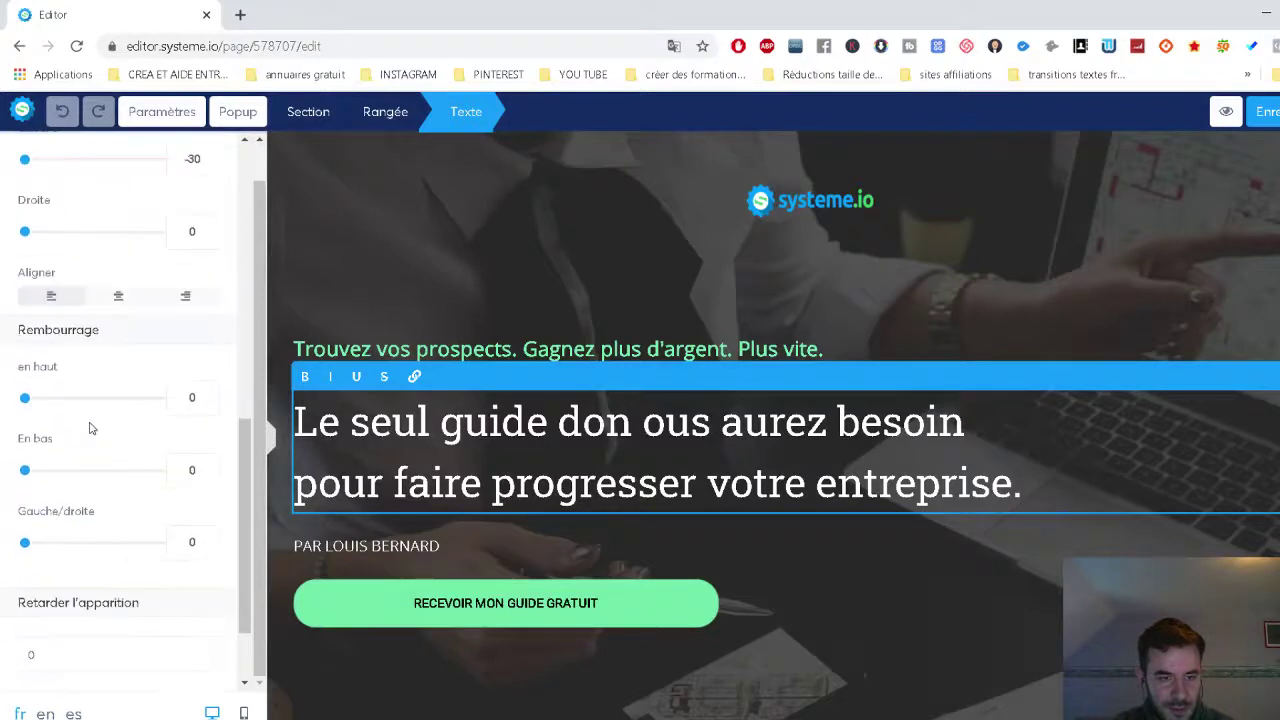
pyautogui.click(511, 612)
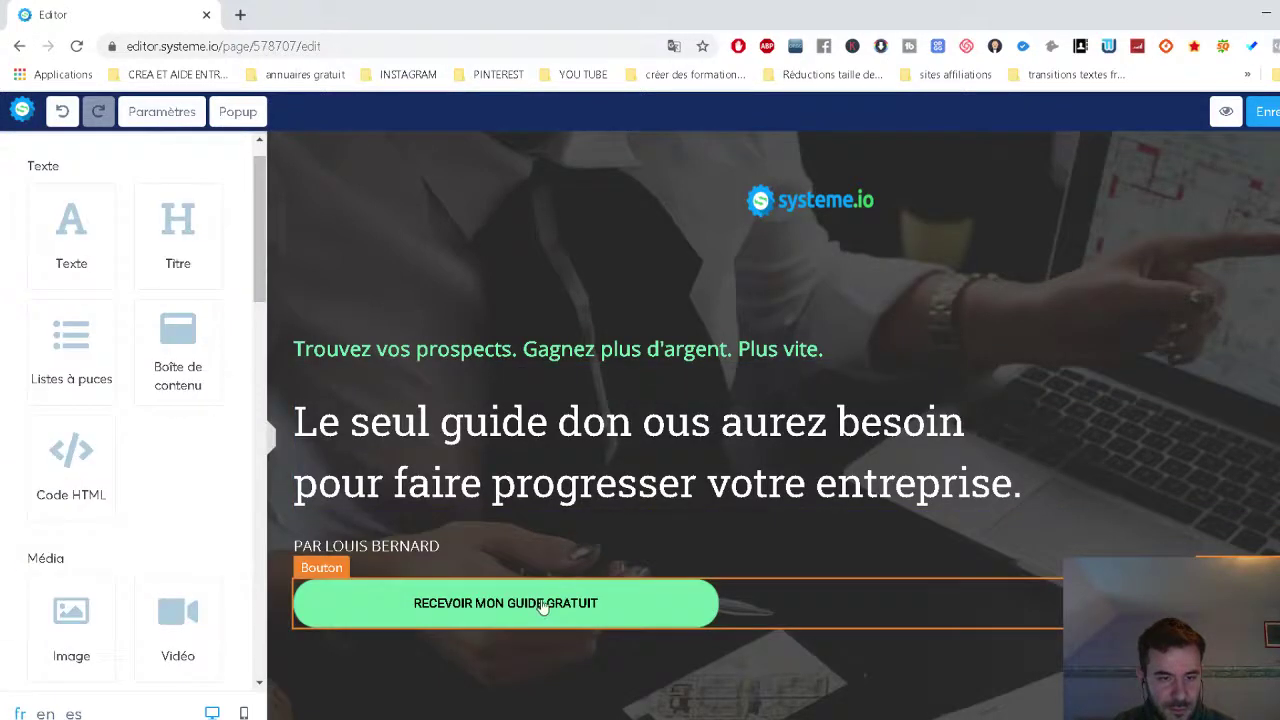
pyautogui.click(541, 607)
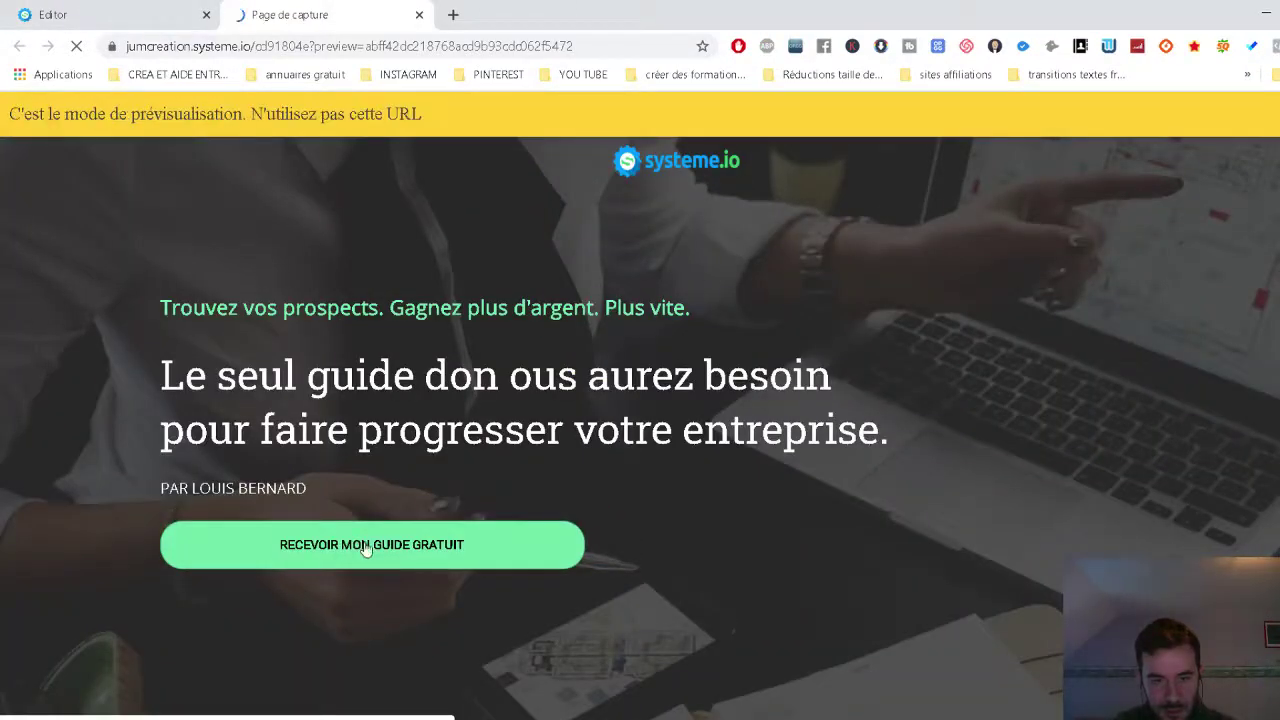
# Test the RECEVOIR MON GUIDE GRATUIT button's popup form with an empty submit, then list the editor's popups.
pyautogui.click(362, 544)
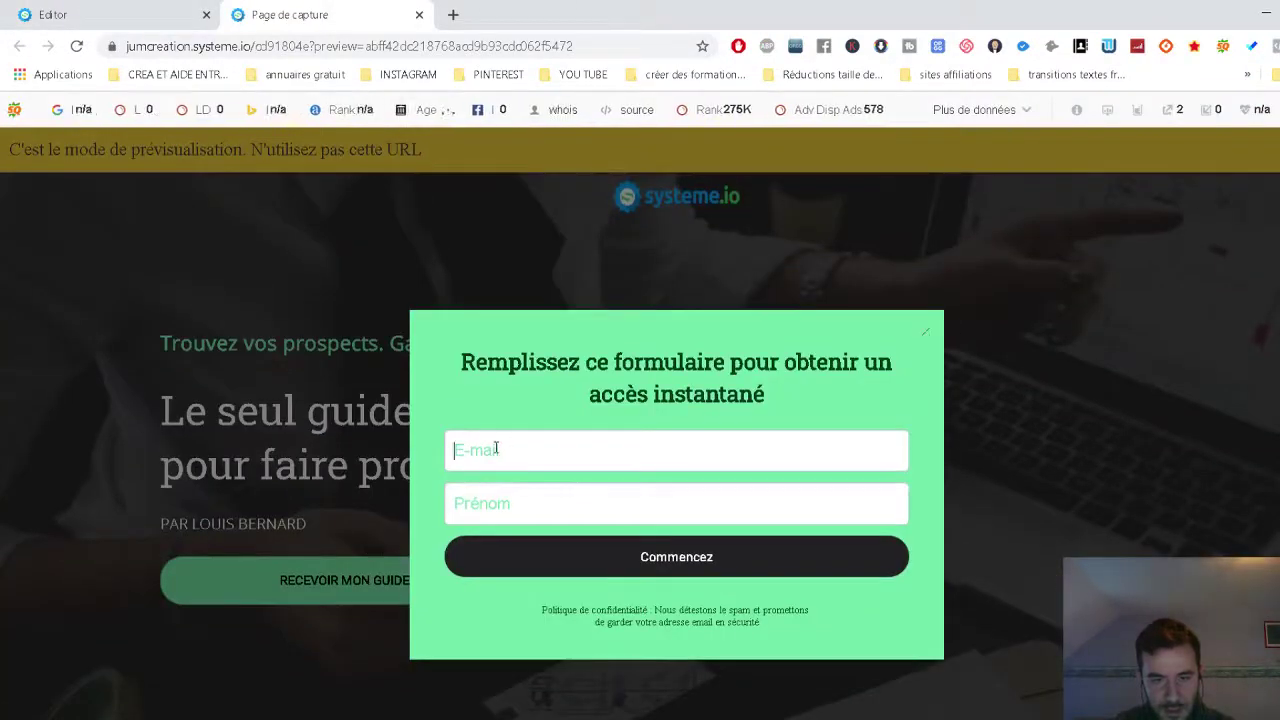
pyautogui.click(519, 511)
pyautogui.click(626, 578)
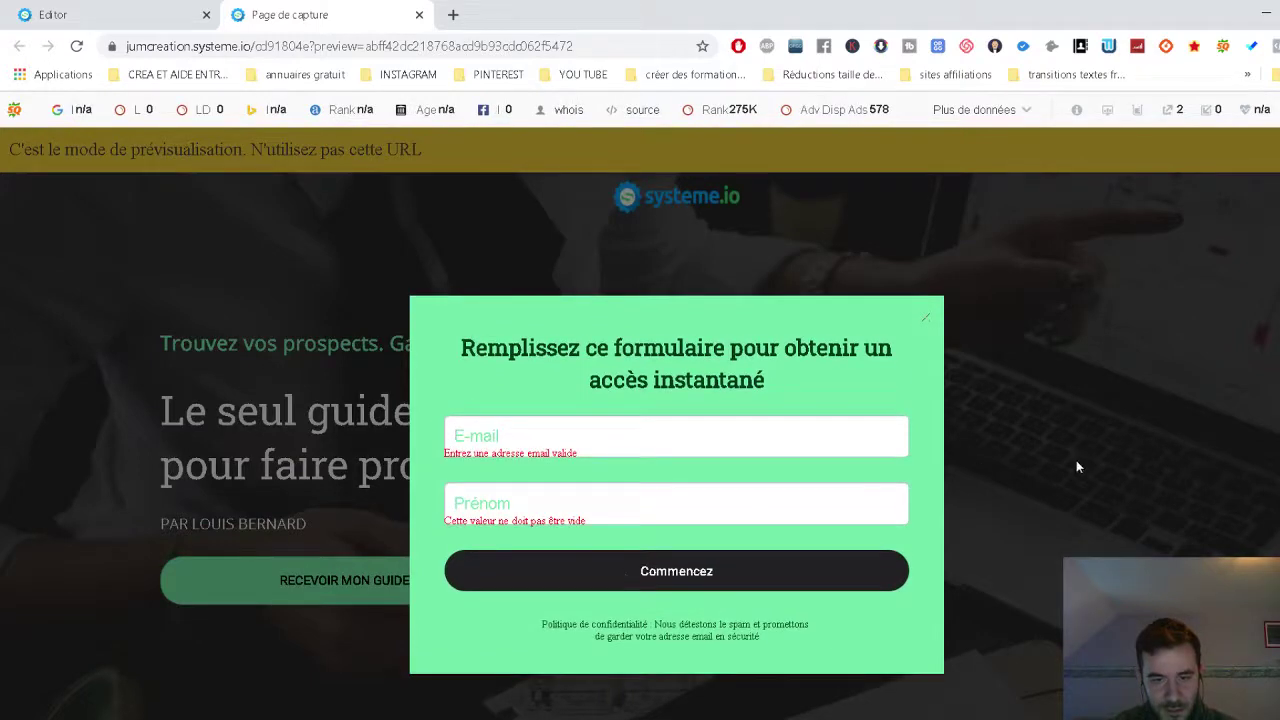
pyautogui.click(77, 14)
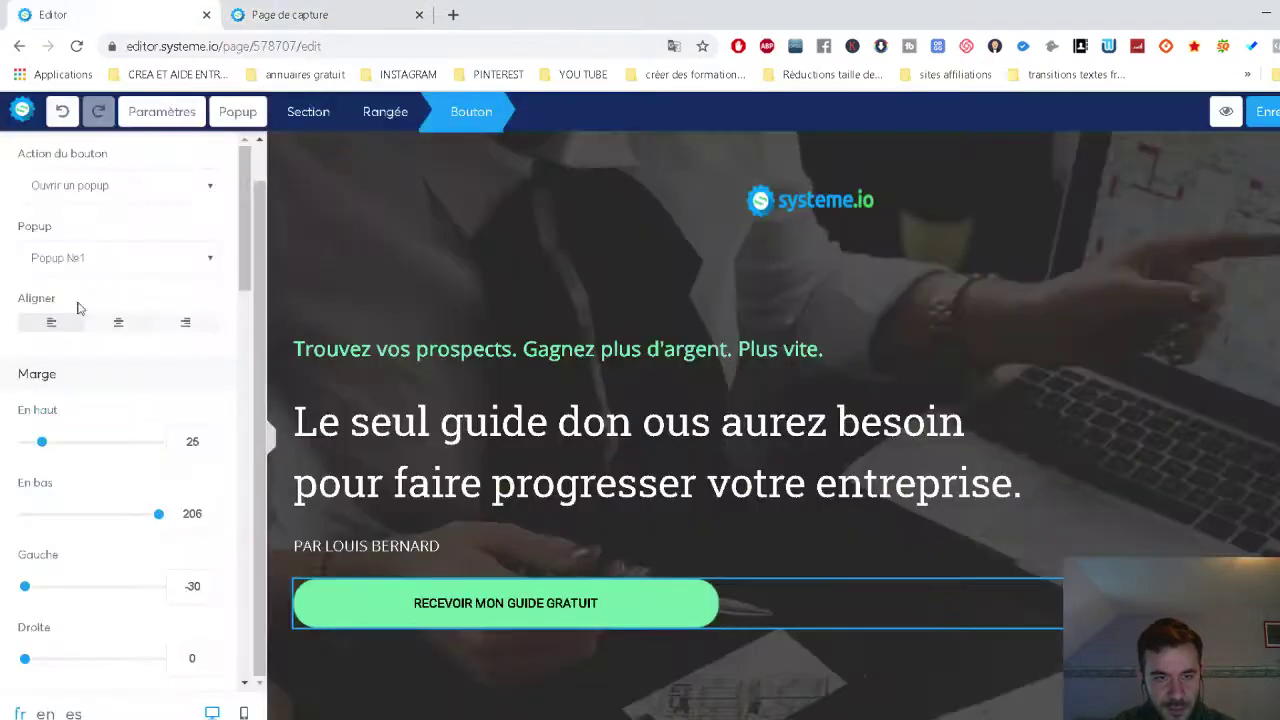
pyautogui.click(233, 112)
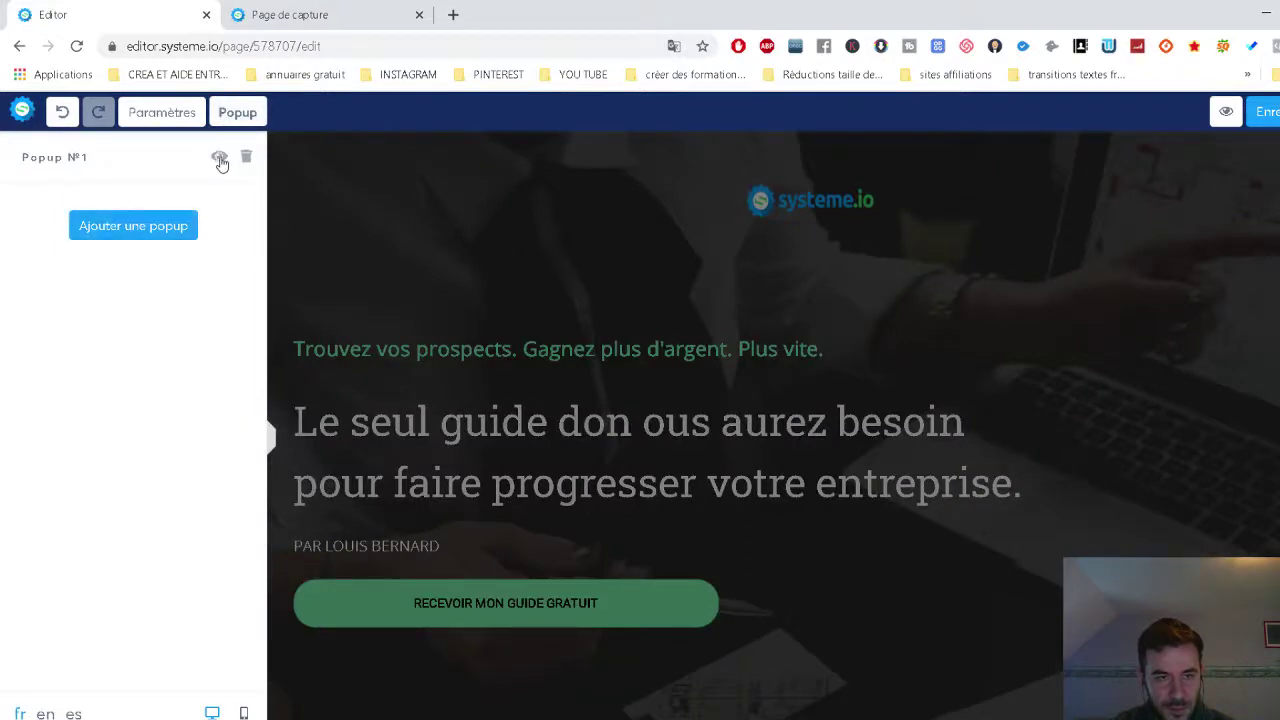
# Open Popup №1, select its form row and try reddish, grey-brown and bluish background colours.
pyautogui.click(220, 162)
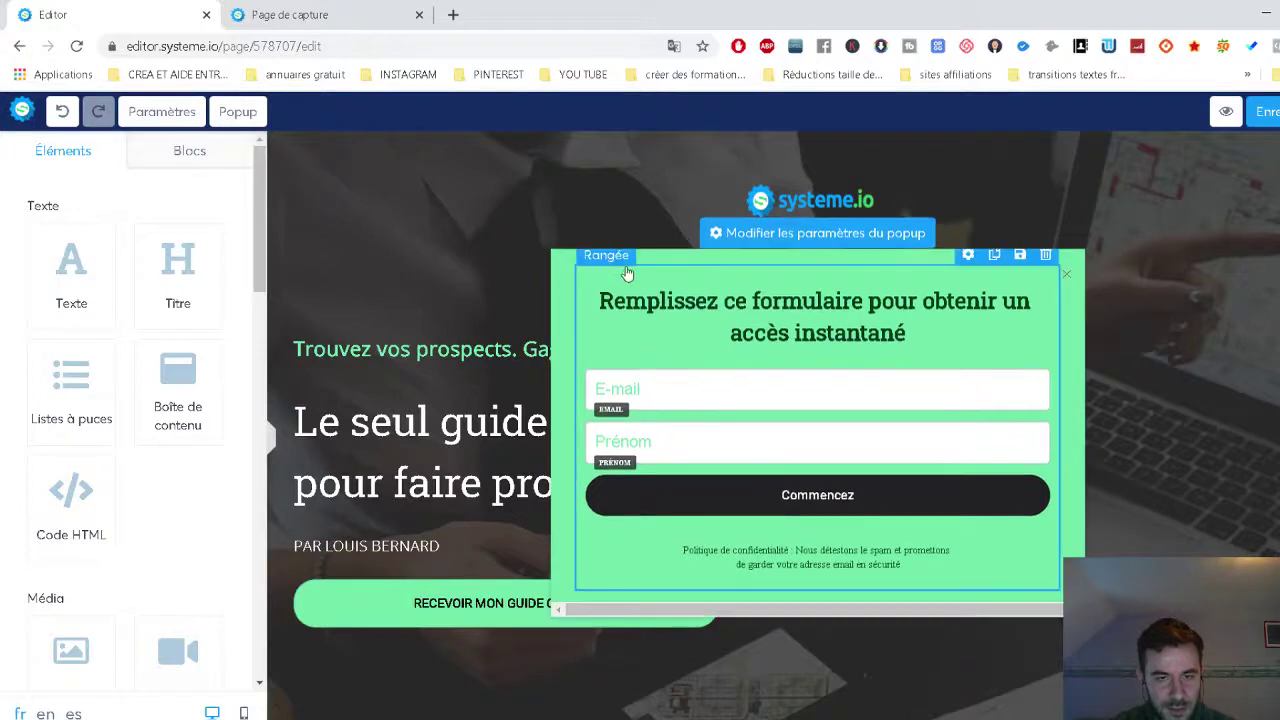
pyautogui.click(680, 268)
pyautogui.scroll(-5, 194, 457)
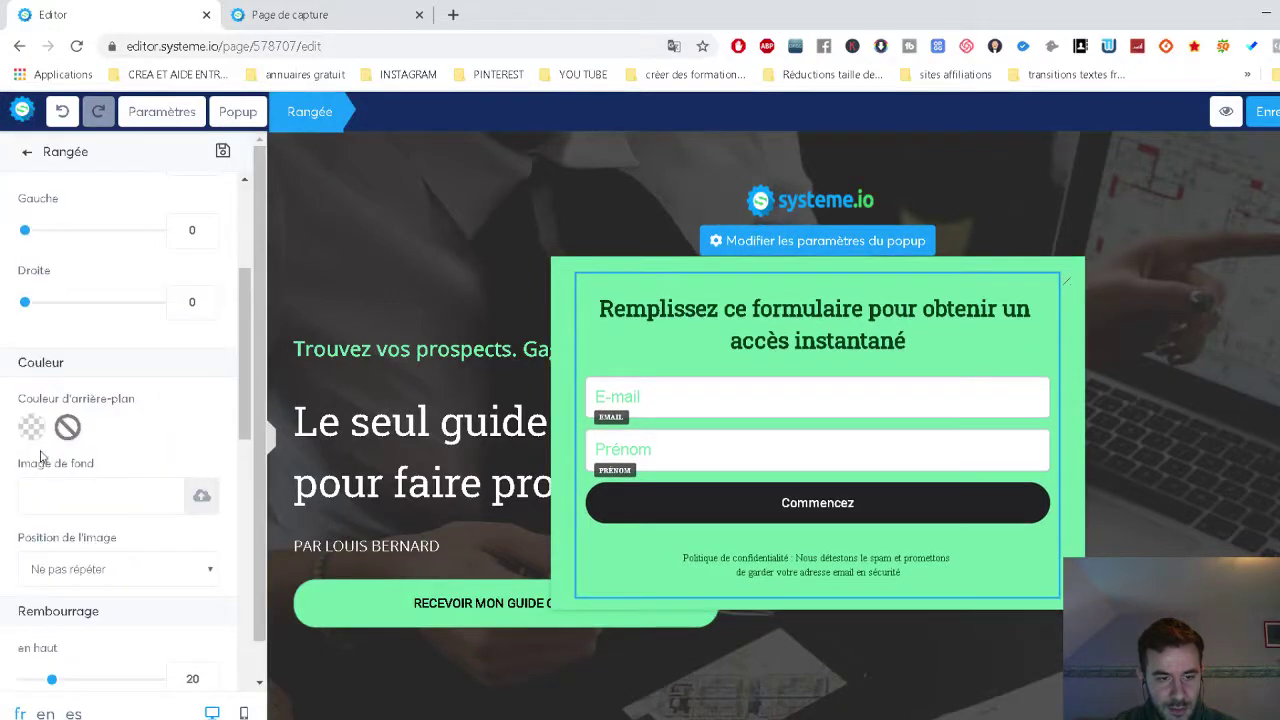
pyautogui.click(30, 427)
pyautogui.click(111, 390)
pyautogui.click(188, 392)
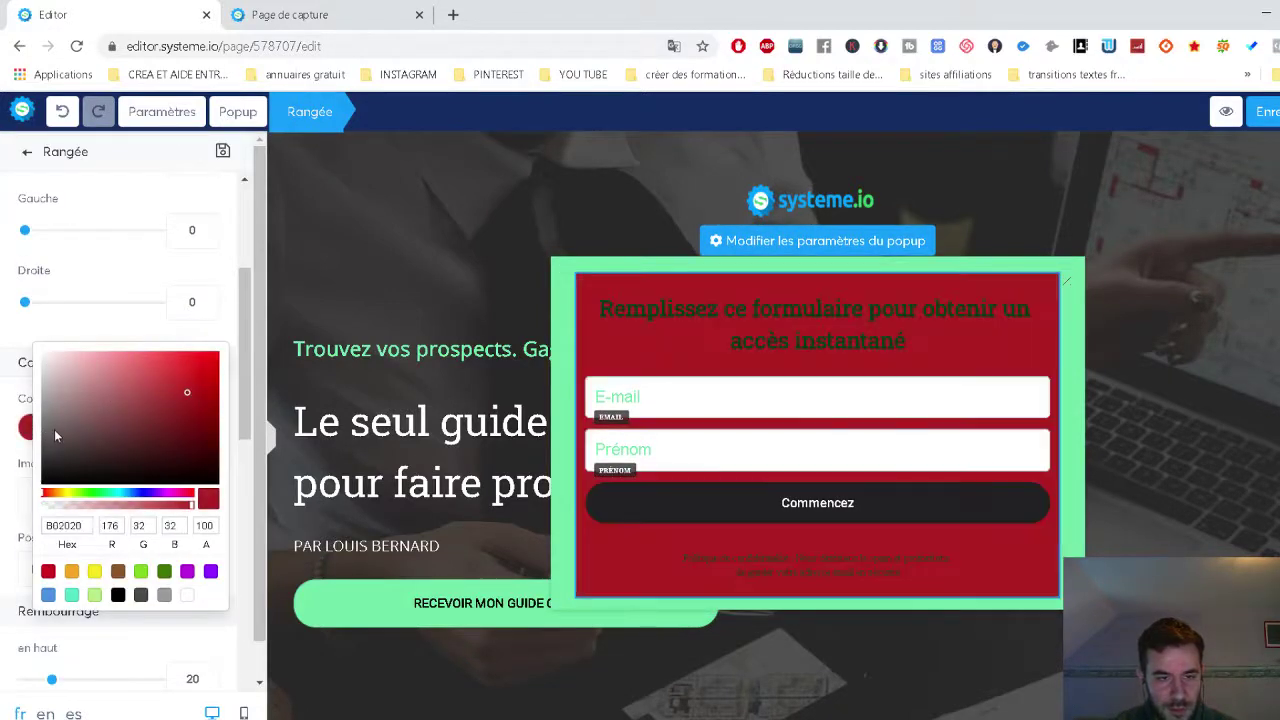
pyautogui.click(53, 429)
pyautogui.click(126, 494)
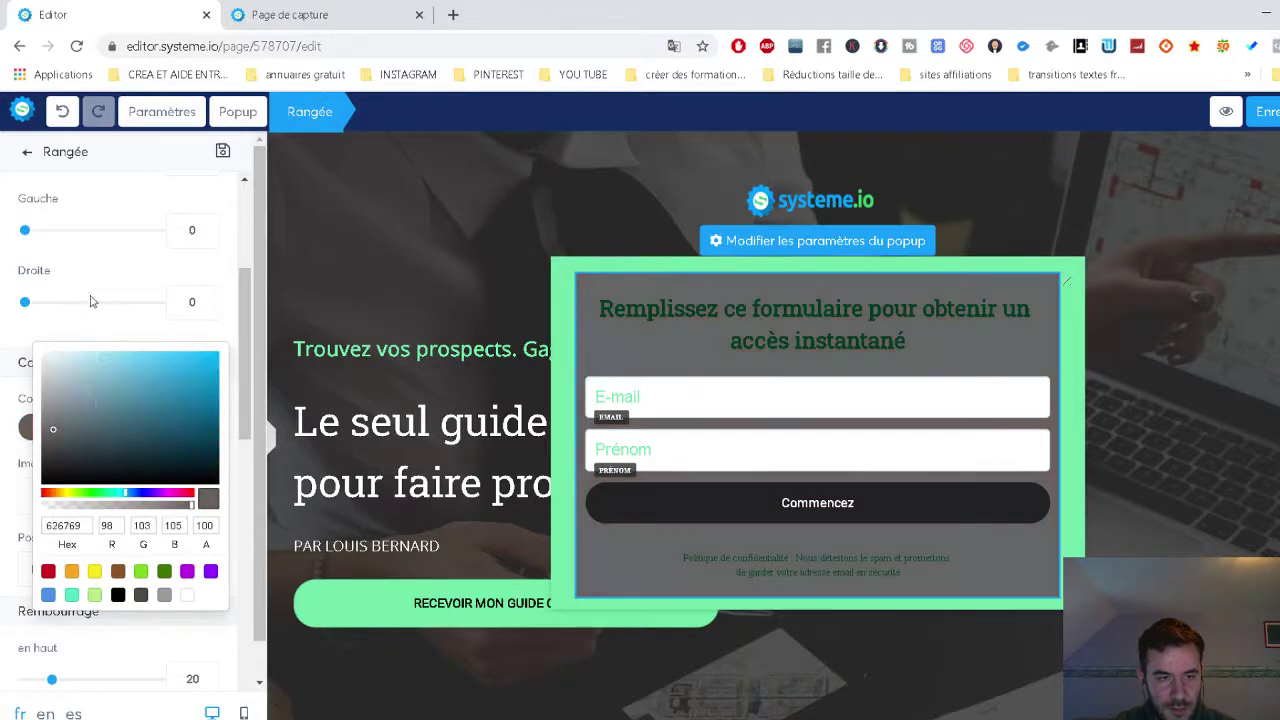
pyautogui.click(3, 345)
# Set the popup row's background colour to teal, then open the popup's general settings.
pyautogui.scroll(-3, 65, 391)
pyautogui.scroll(-10, 110, 385)
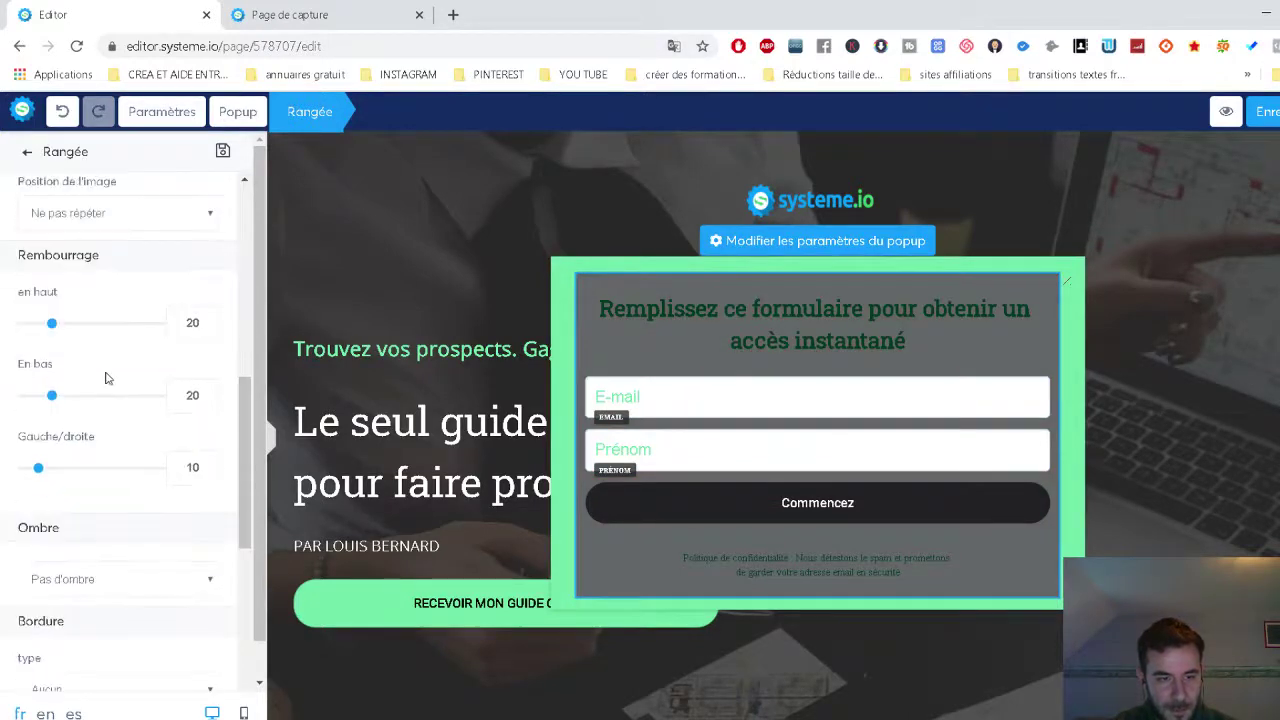
pyautogui.scroll(10, 126, 393)
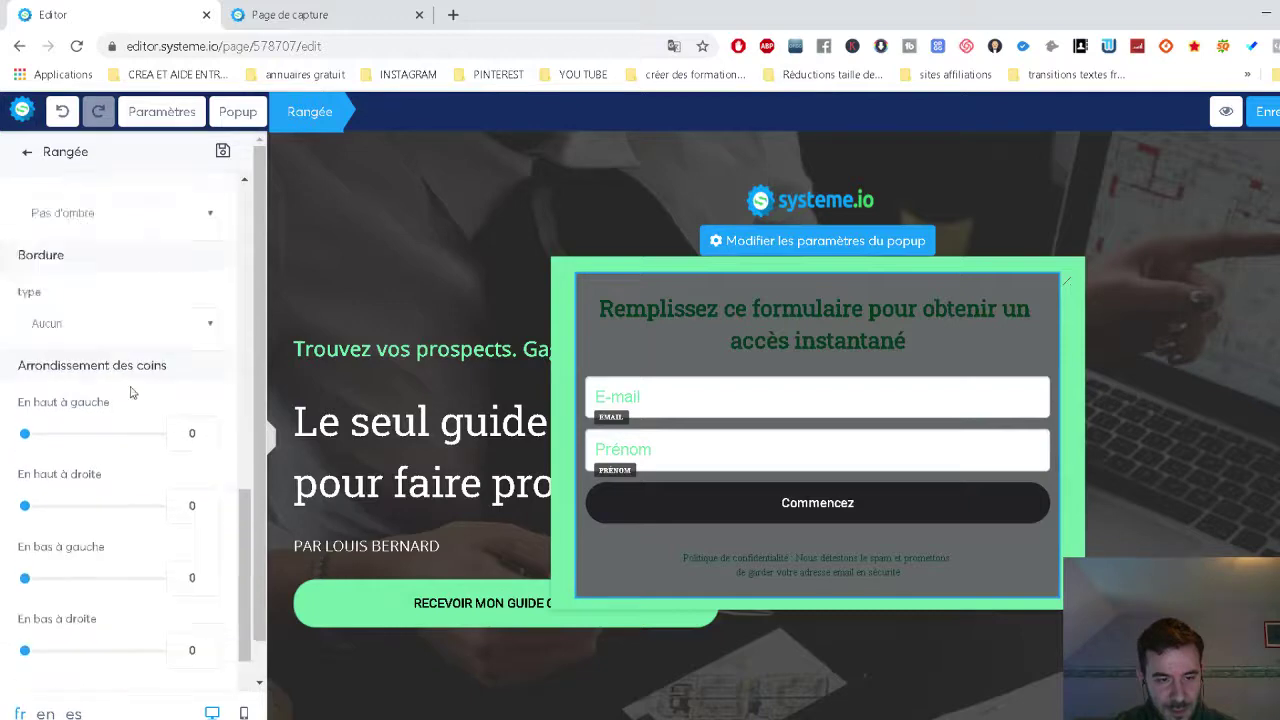
pyautogui.scroll(-3, 40, 460)
pyautogui.click(32, 418)
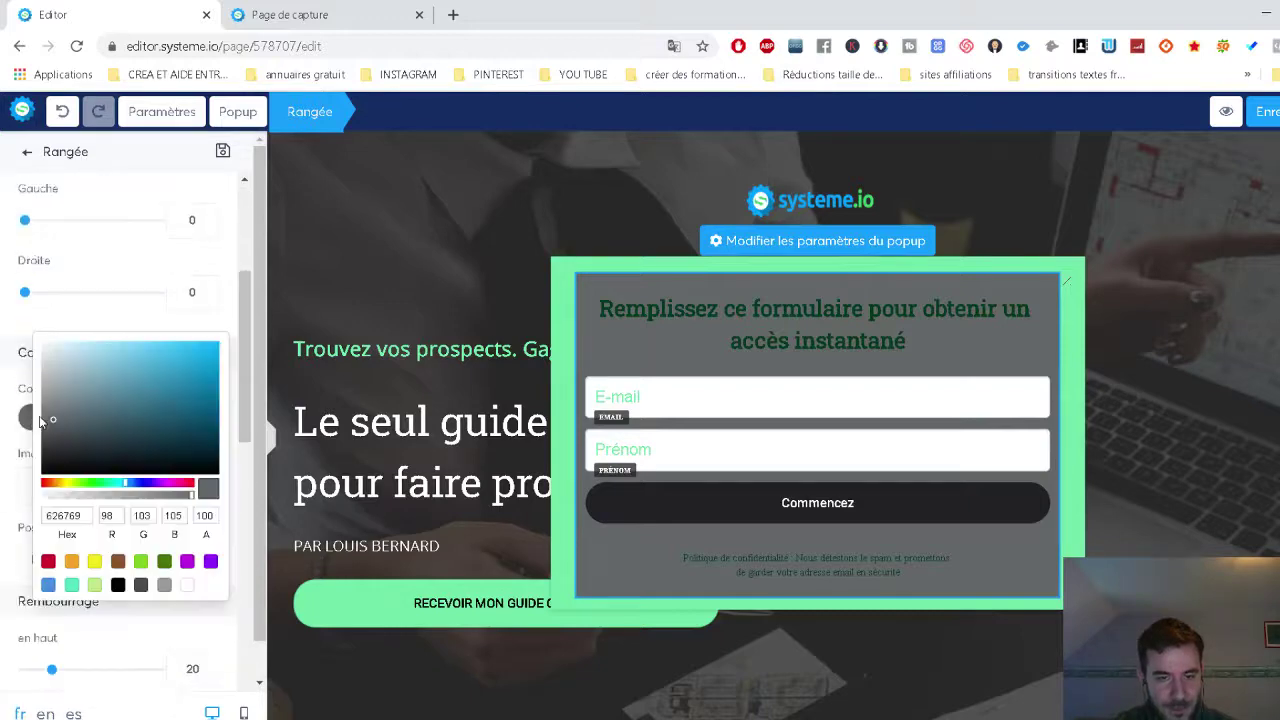
pyautogui.click(152, 393)
pyautogui.scroll(1, 157, 381)
pyautogui.scroll(2, 115, 368)
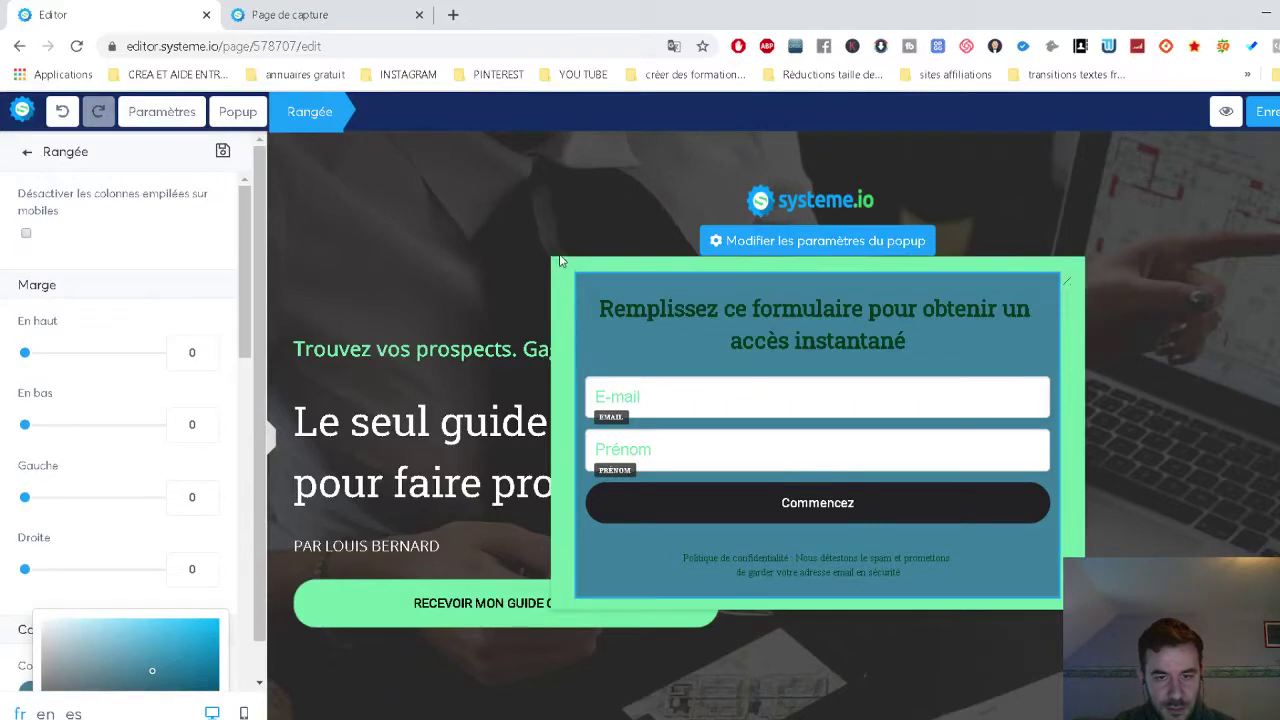
pyautogui.click(591, 258)
pyautogui.click(760, 242)
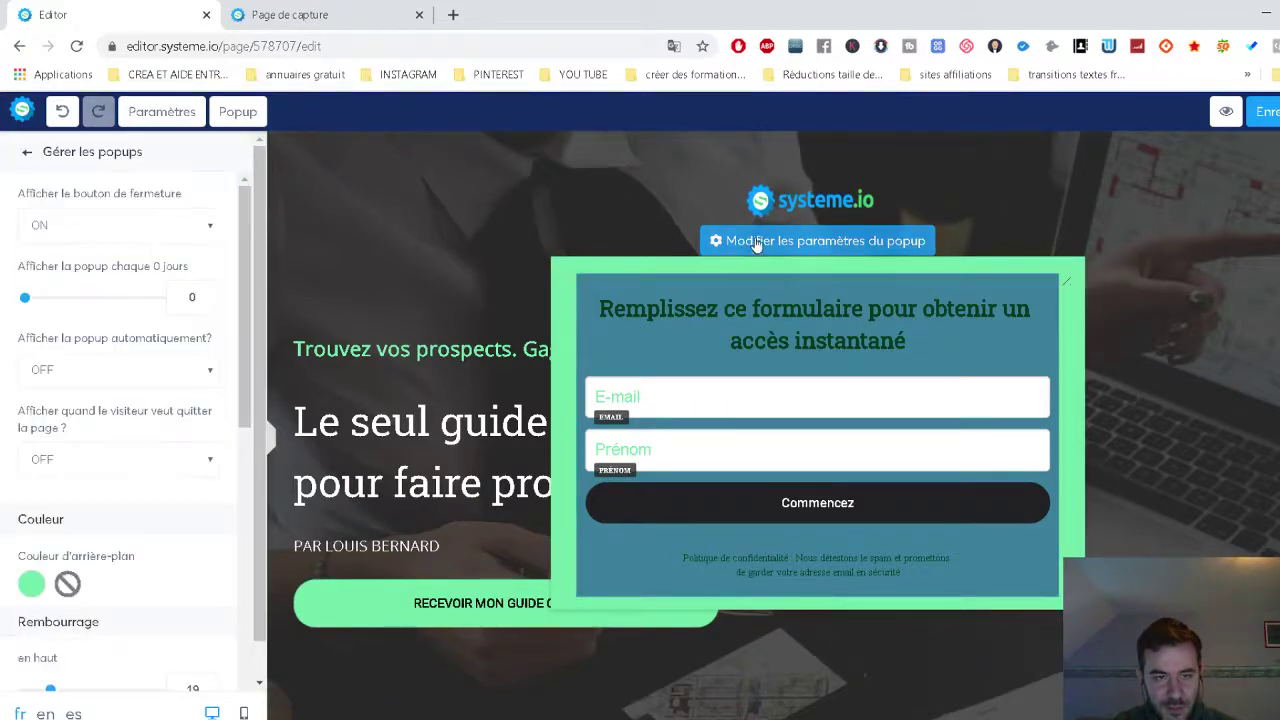
# Give the popup a dark navy 05093B outer background, then select the form's E-mail field.
pyautogui.scroll(-2, 64, 511)
pyautogui.click(32, 409)
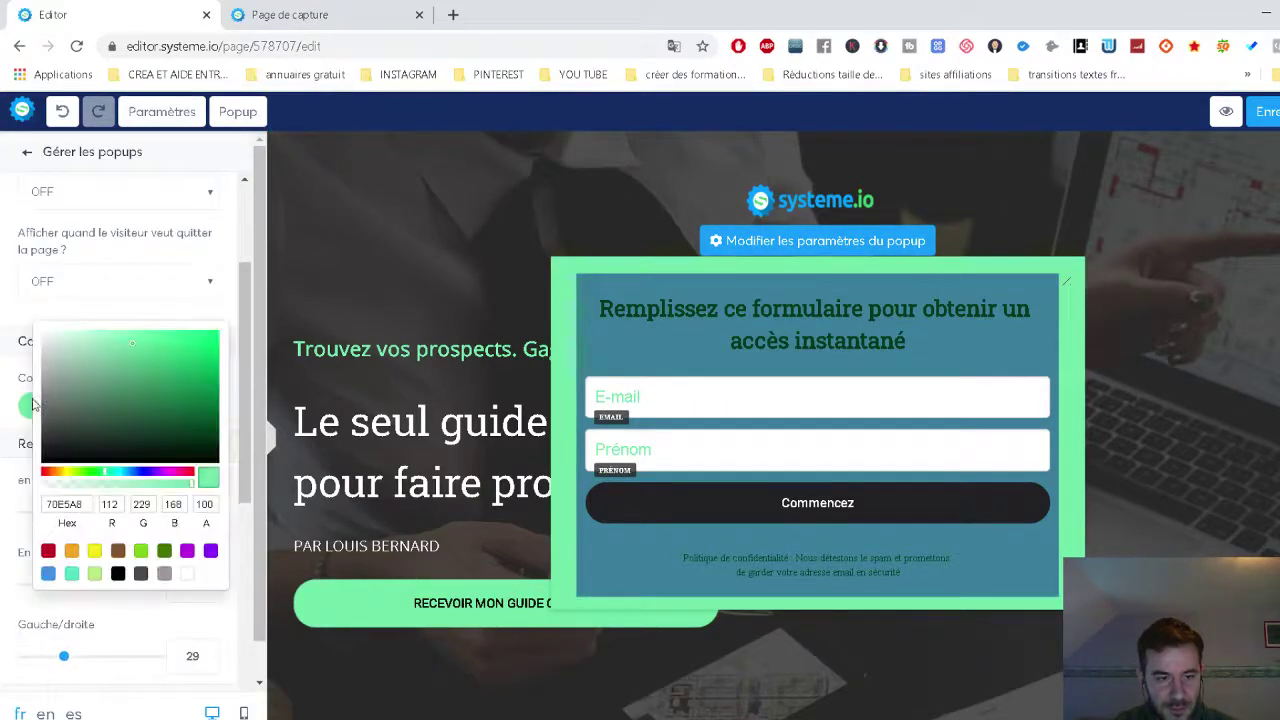
pyautogui.click(110, 362)
pyautogui.click(167, 366)
pyautogui.click(205, 431)
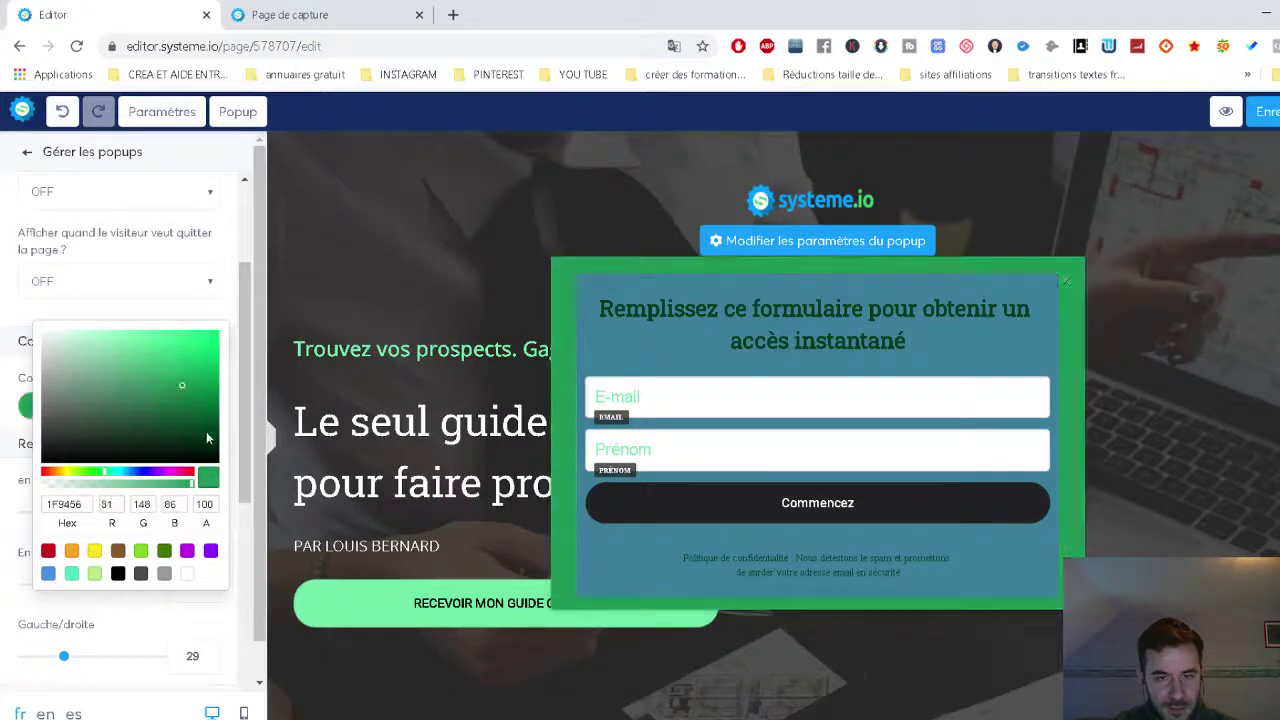
pyautogui.click(141, 471)
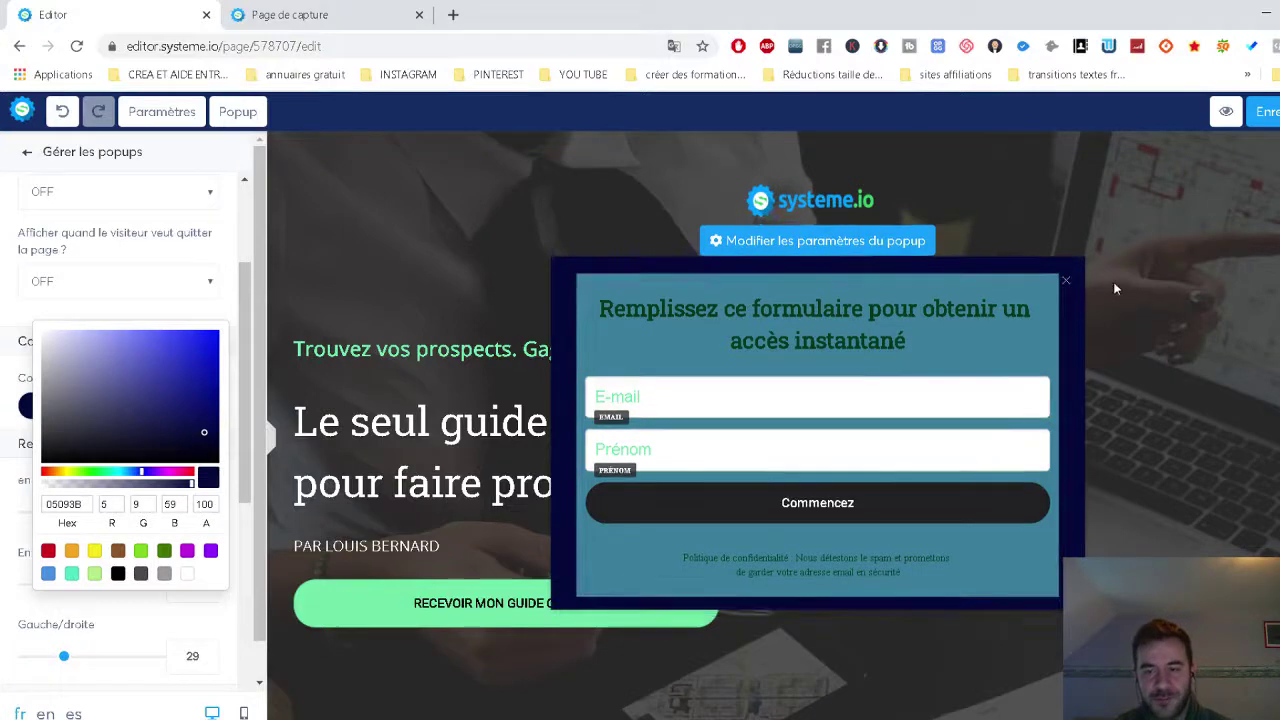
pyautogui.click(490, 612)
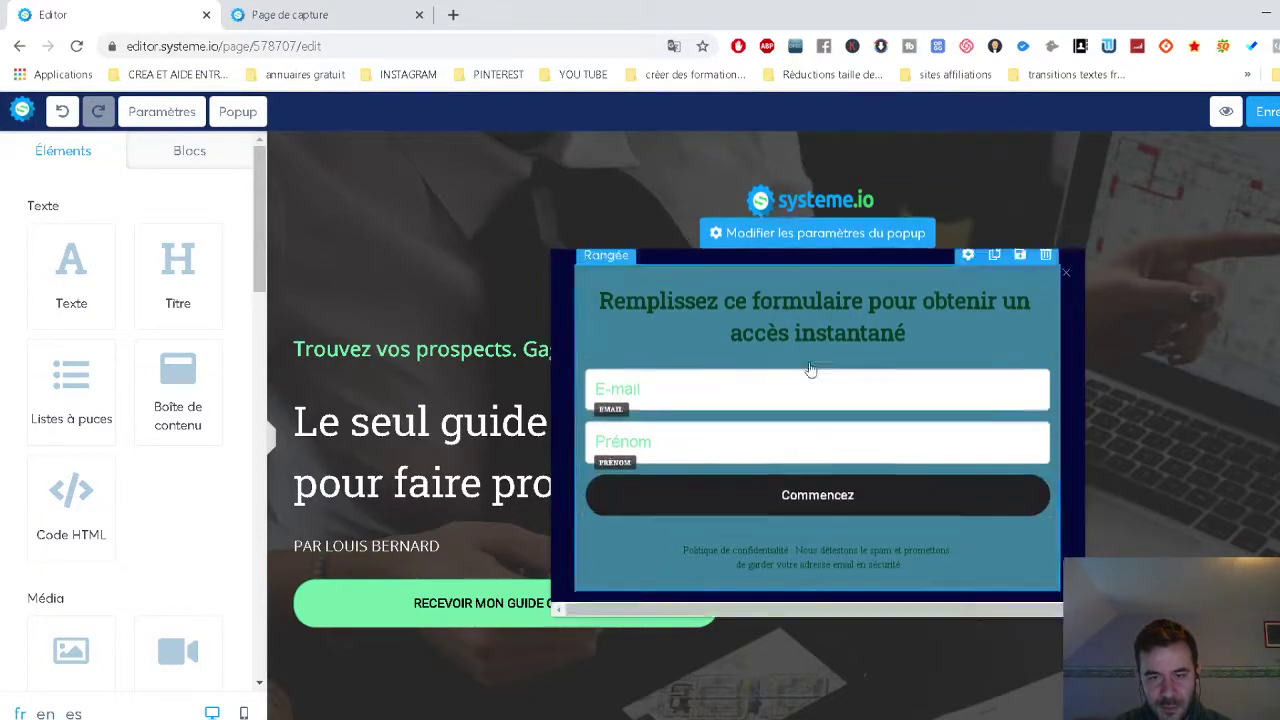
pyautogui.click(786, 397)
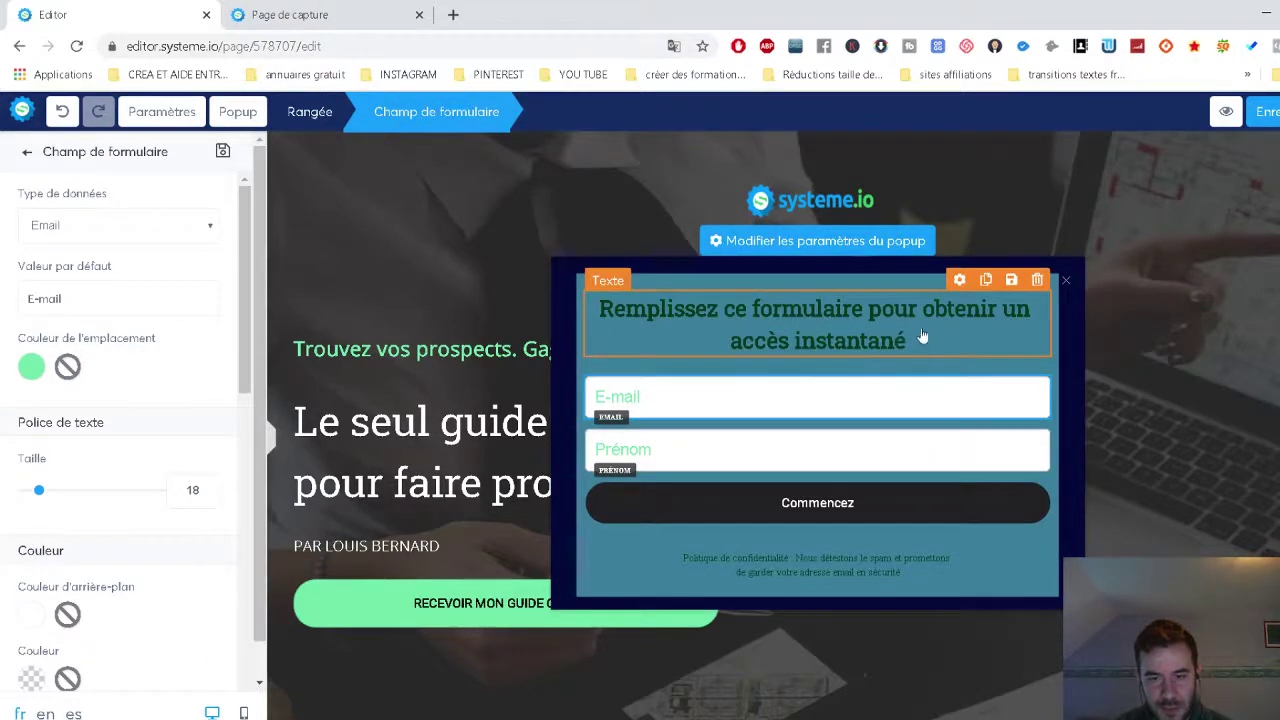
# Save the capture page and leave the editor.
pyautogui.click(1278, 111)
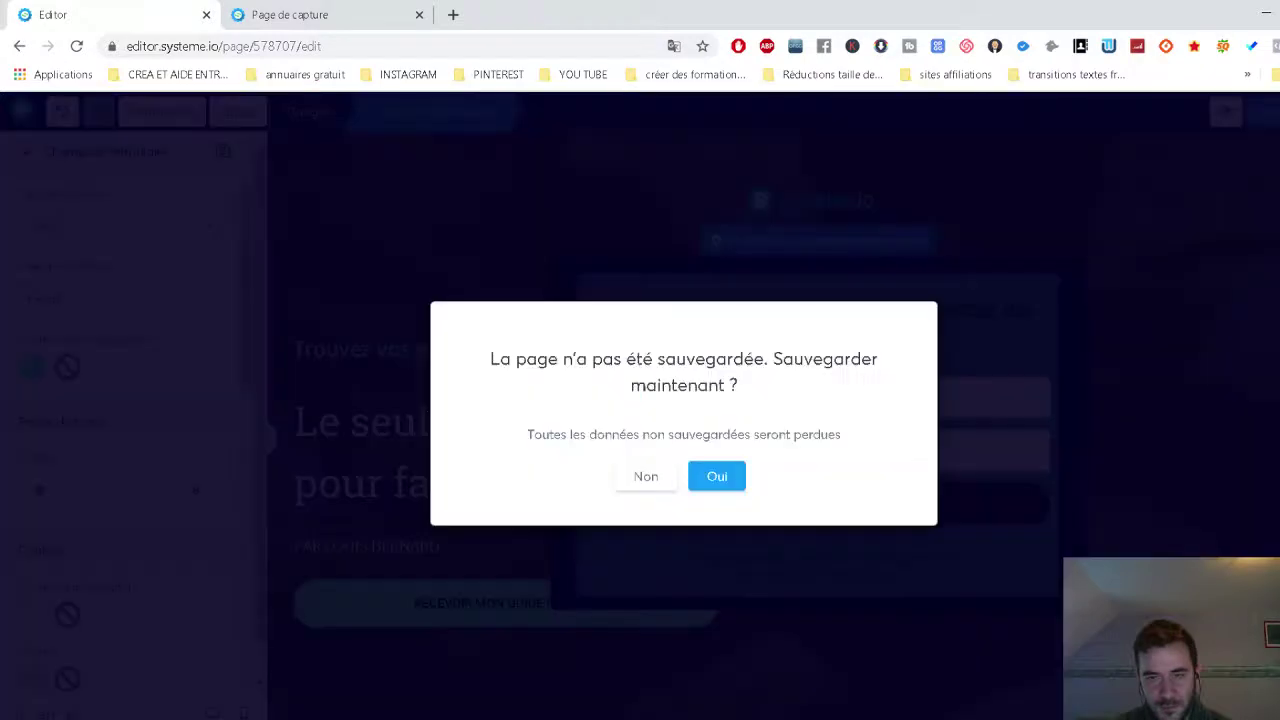
pyautogui.click(716, 485)
pyautogui.click(756, 166)
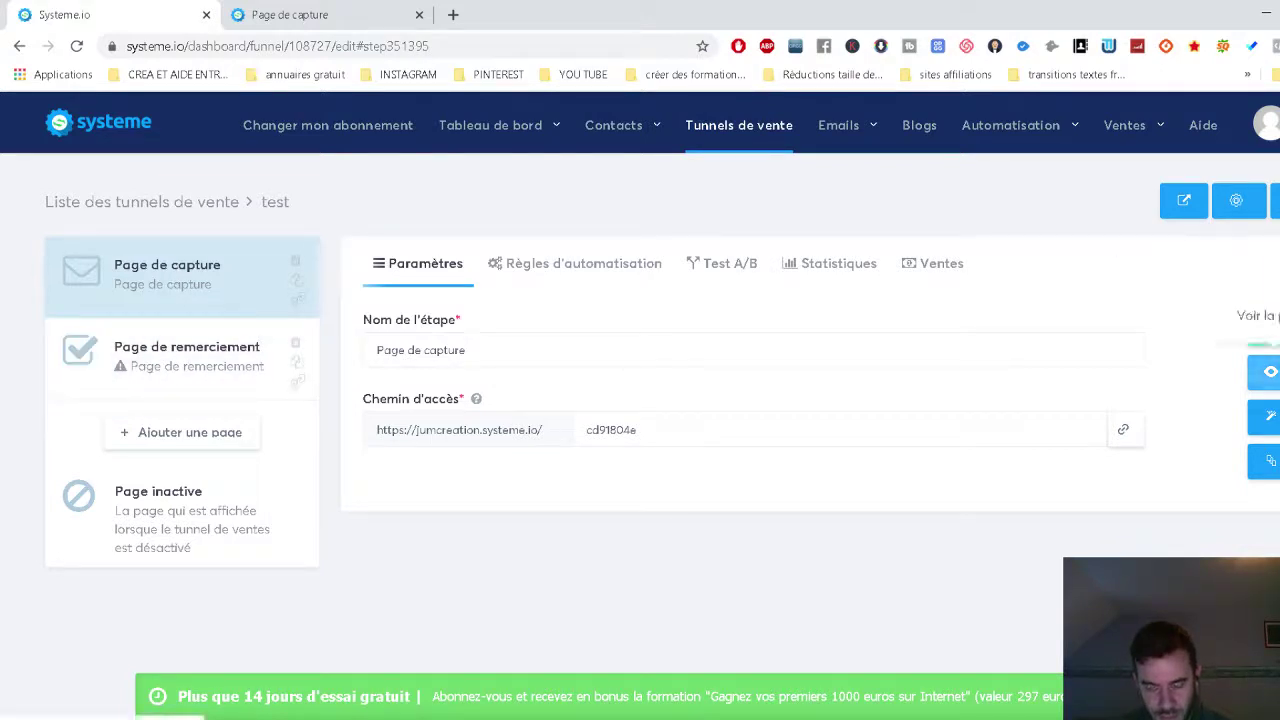
# Apply the thumbs-up 'Merci pour votre inscription' template to the thank-you page and open its editor.
pyautogui.click(251, 392)
pyautogui.scroll(-2, 765, 304)
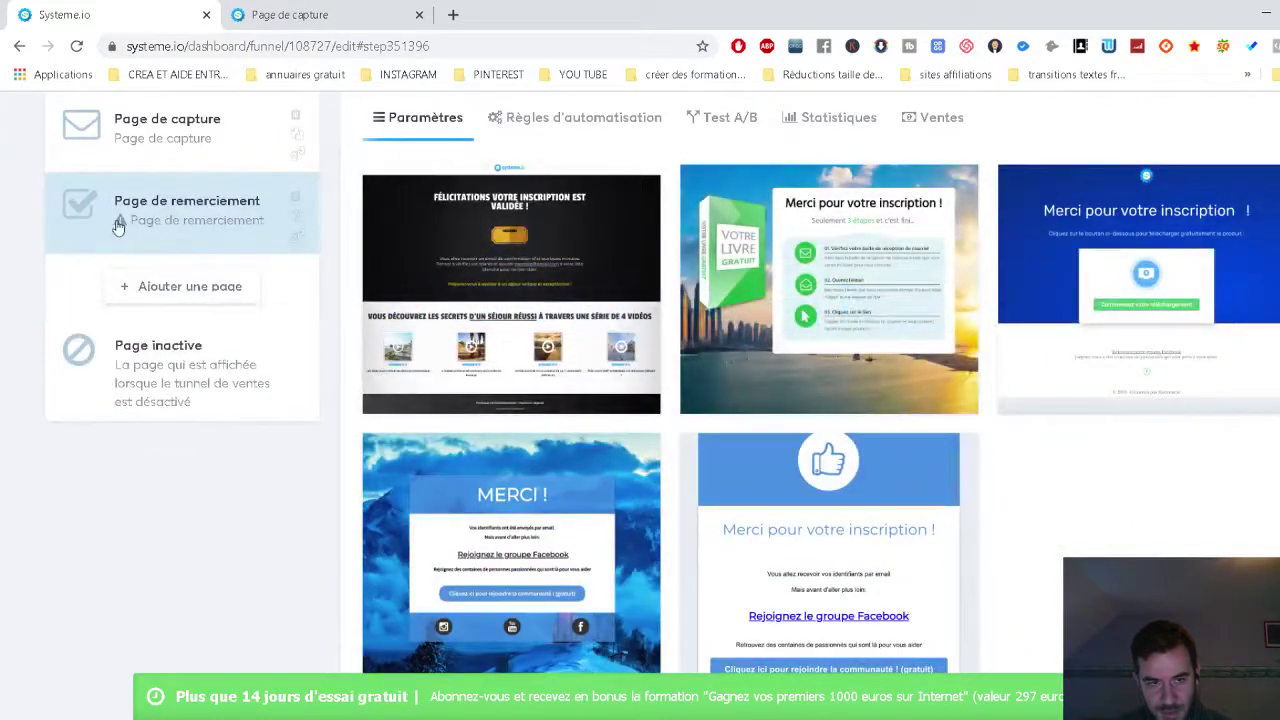
pyautogui.scroll(1, 780, 330)
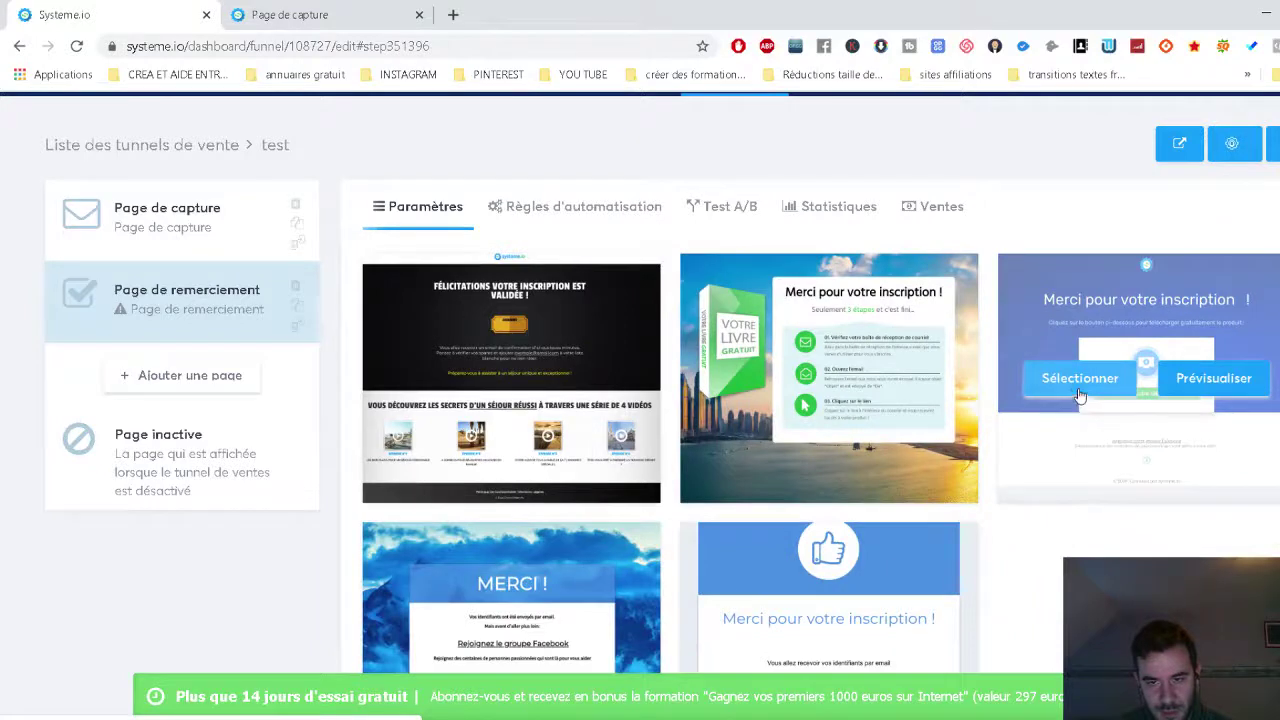
pyautogui.scroll(-1, 1087, 432)
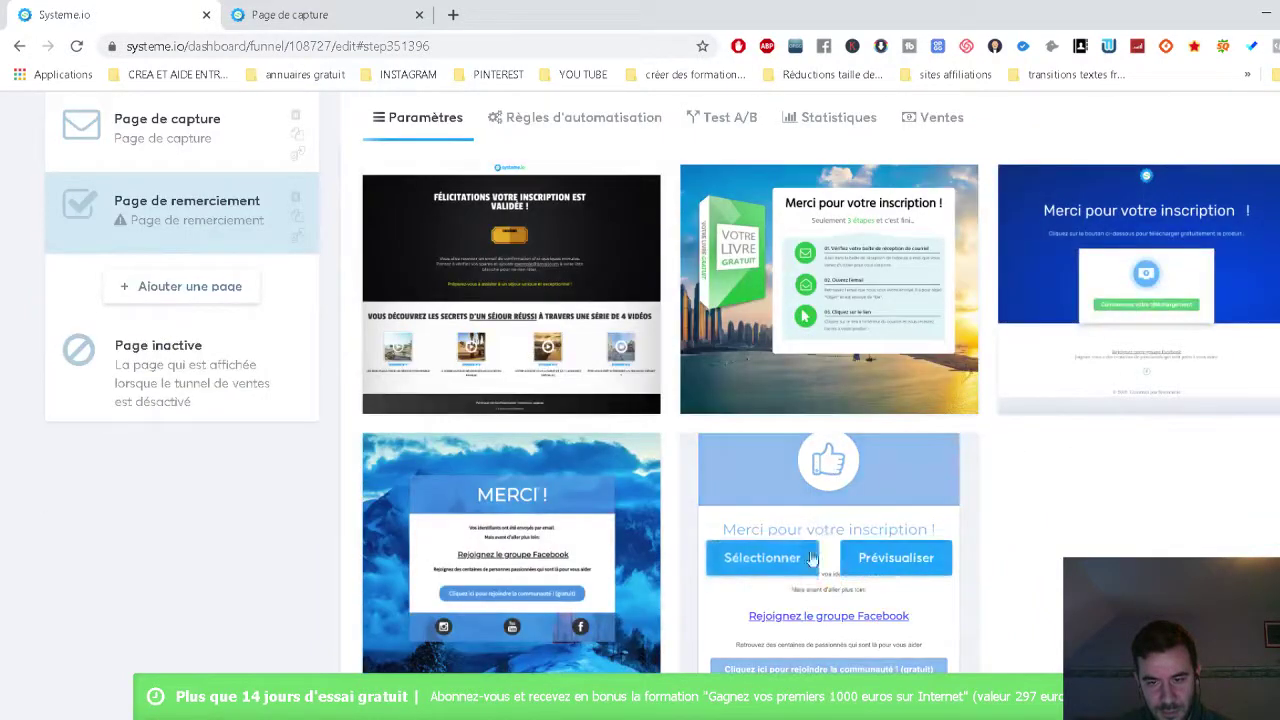
pyautogui.click(774, 567)
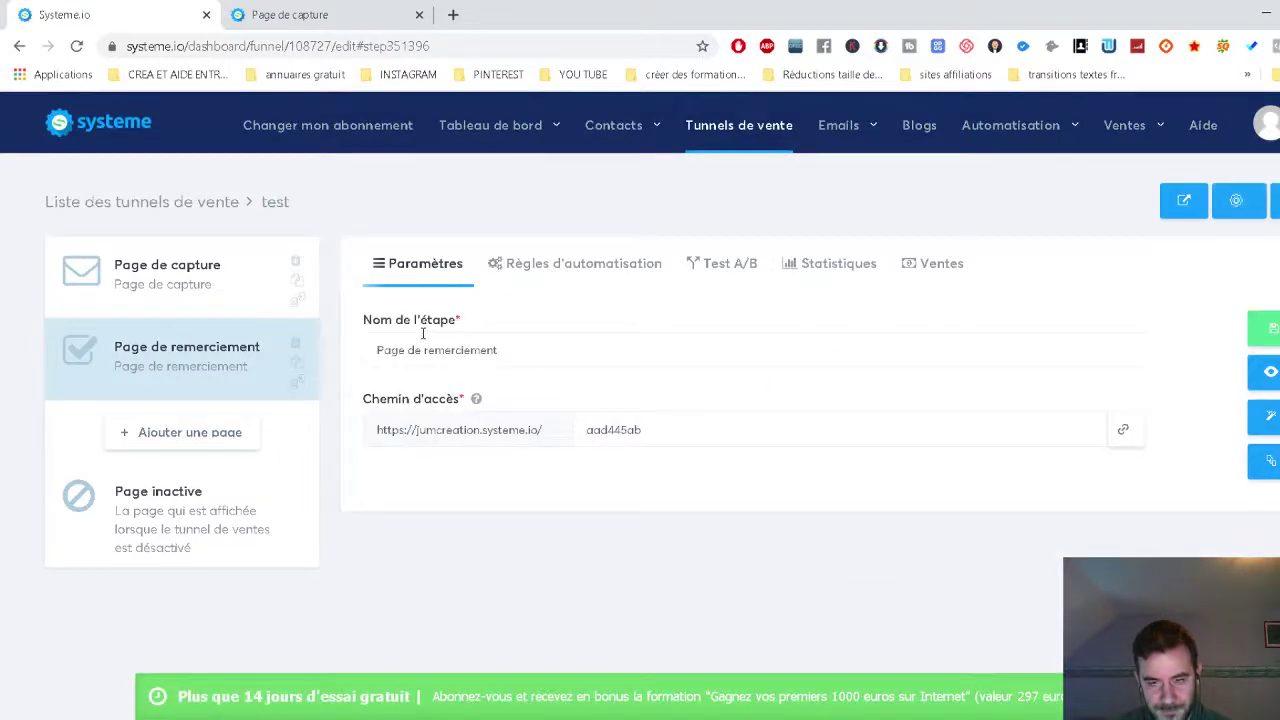
pyautogui.click(1267, 419)
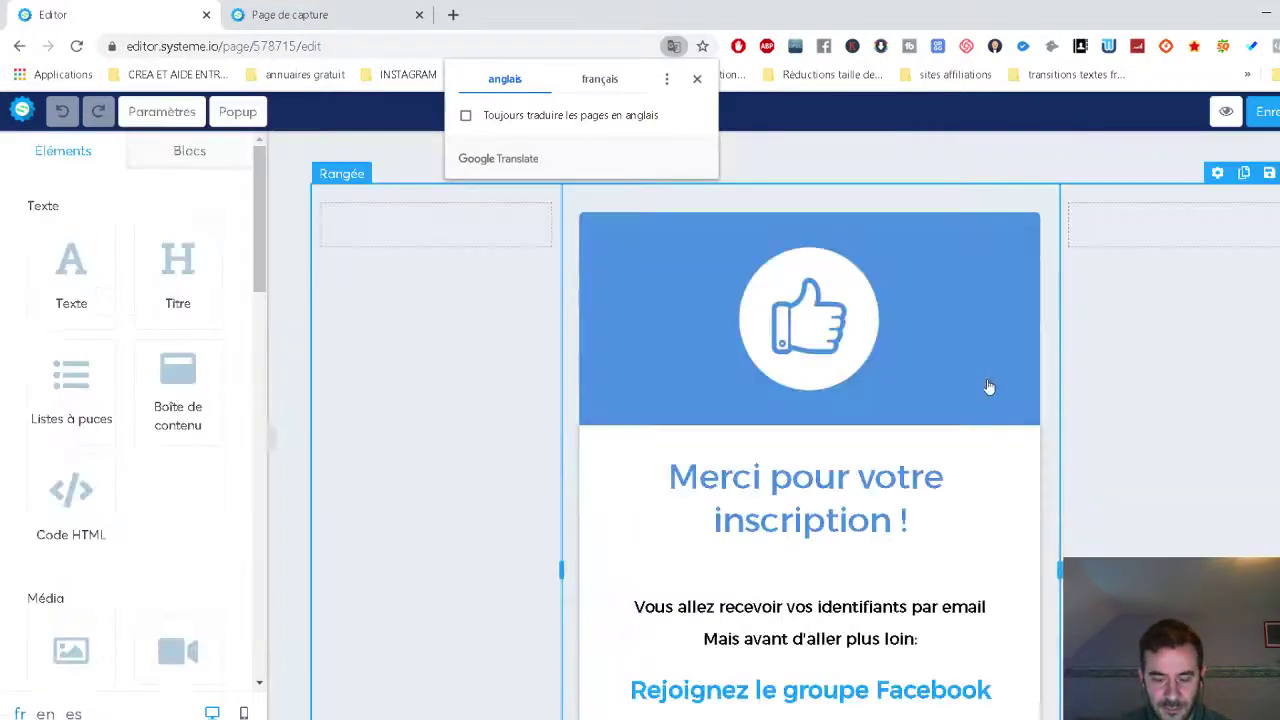
# Check that the community button's URL field points to the Facebook group link.
pyautogui.scroll(-2, 988, 387)
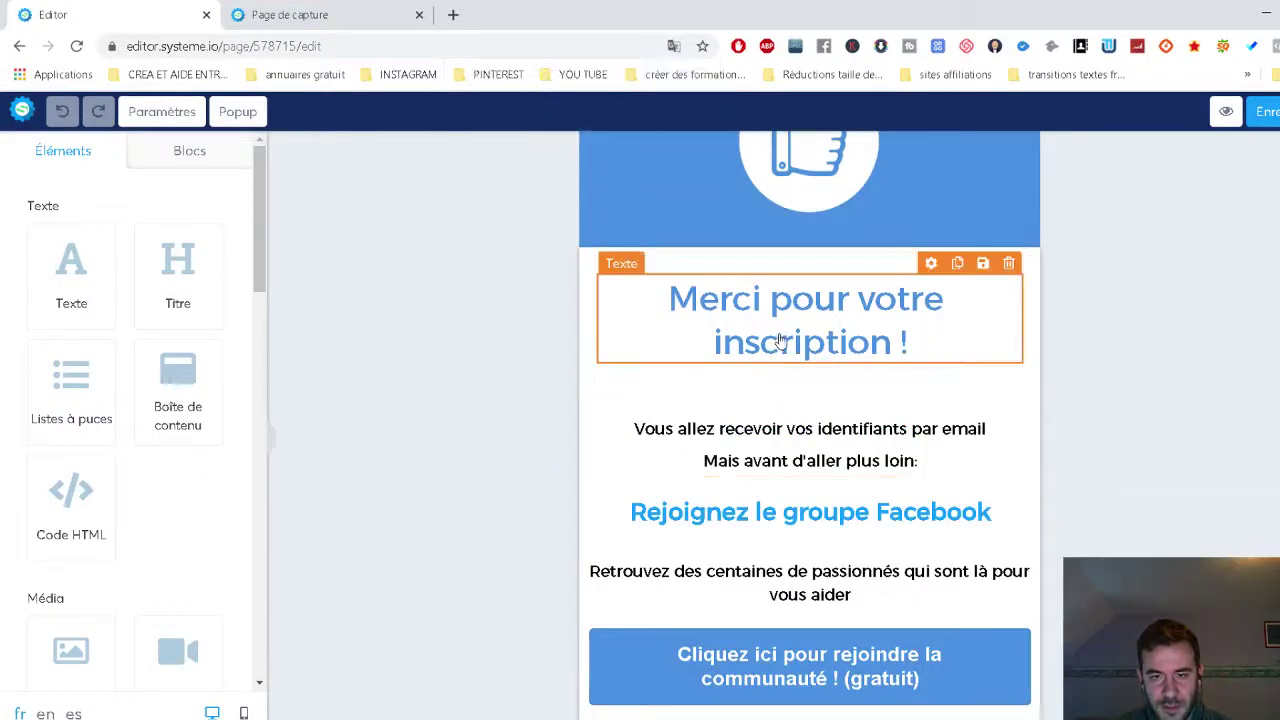
pyautogui.click(781, 341)
pyautogui.click(795, 535)
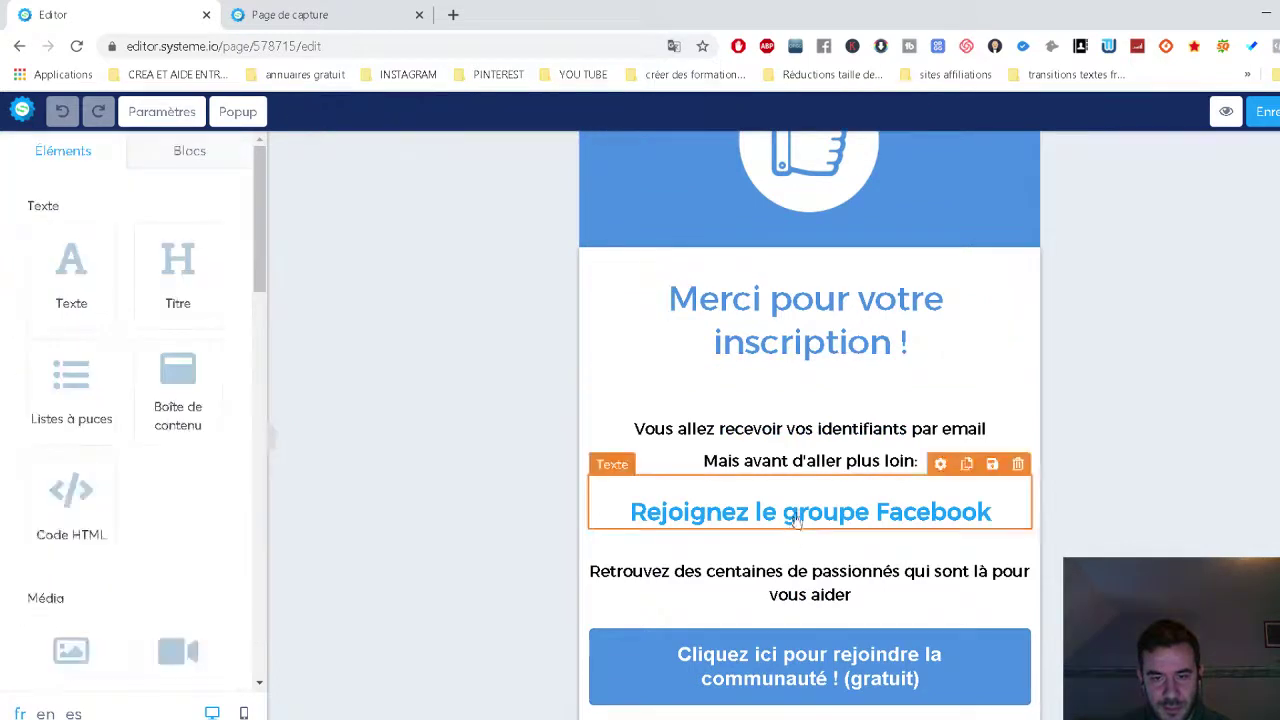
pyautogui.scroll(-1, 816, 560)
pyautogui.click(816, 560)
pyautogui.moveTo(91, 298); pyautogui.dragTo(230, 298)
pyautogui.click(180, 298)
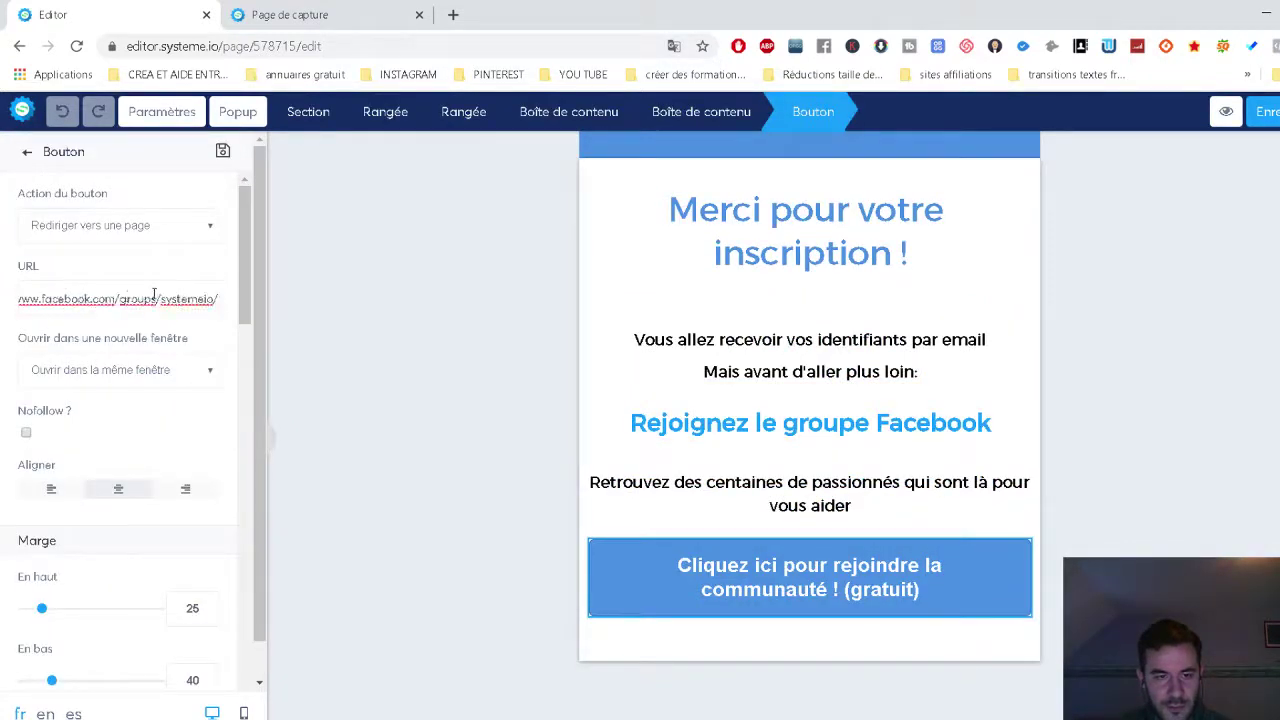
pyautogui.moveTo(218, 298); pyautogui.dragTo(14, 308)
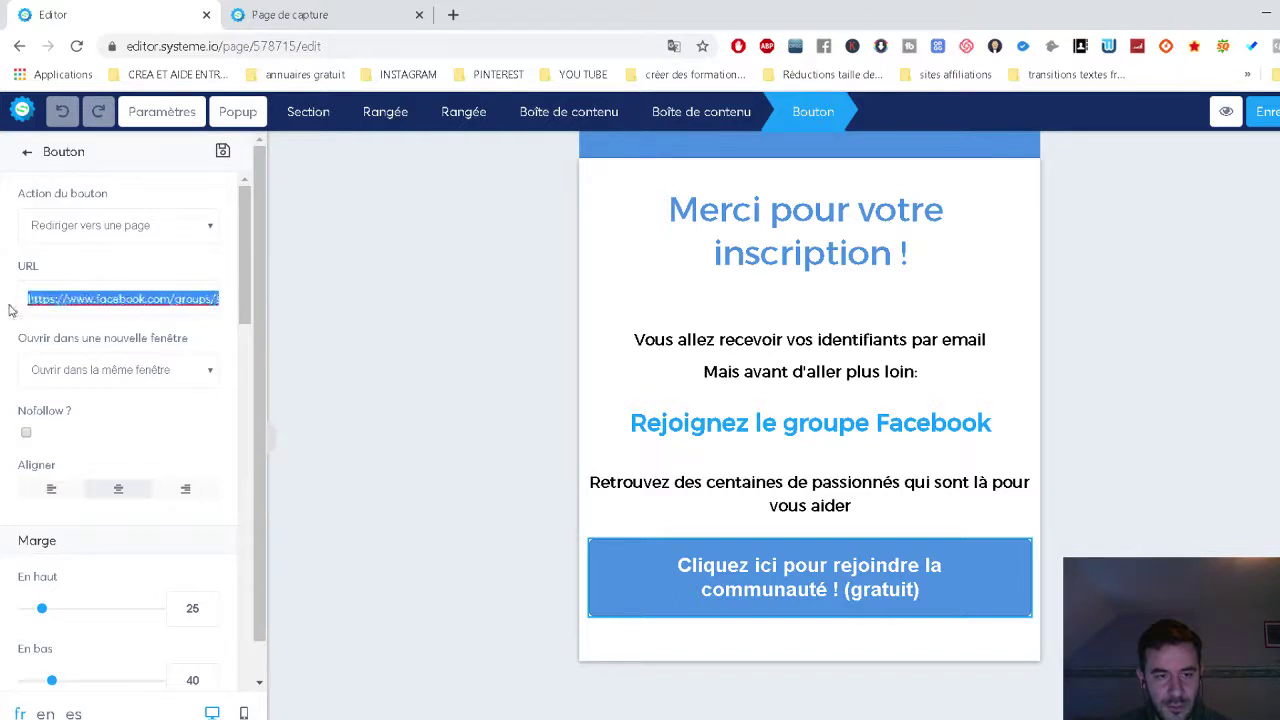
pyautogui.click(42, 298)
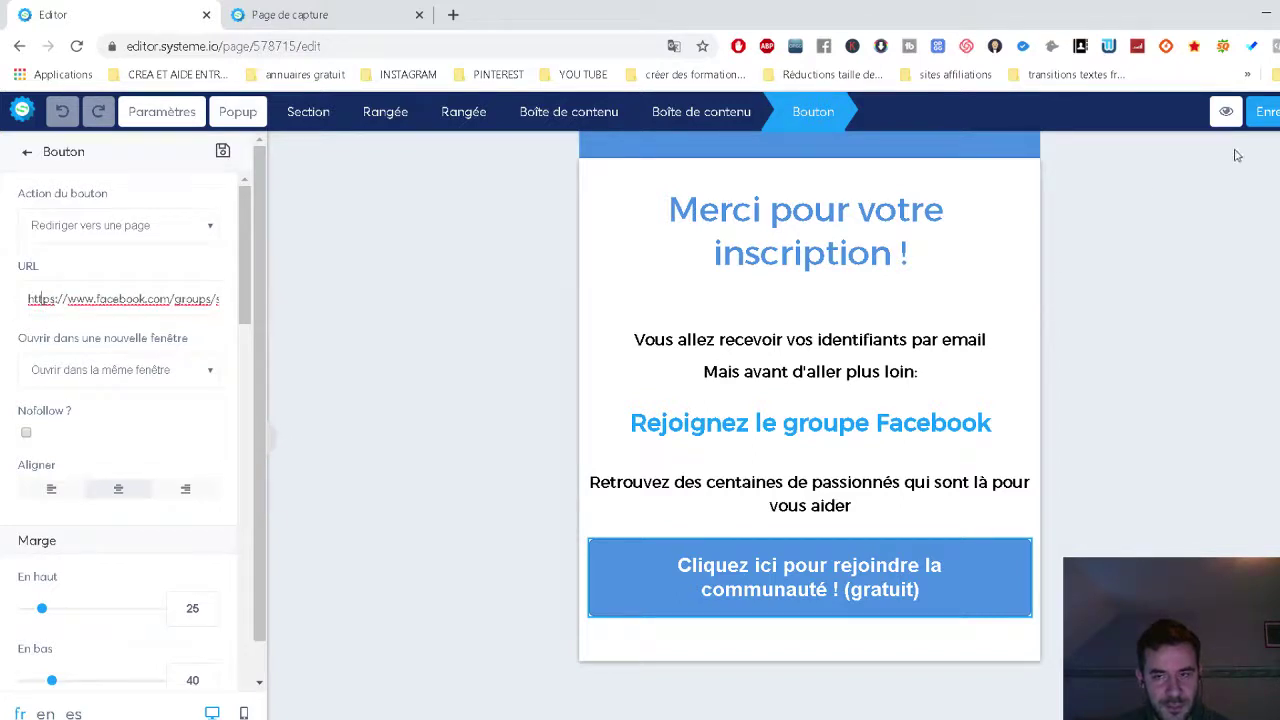
# Preview the thank-you page and confirm the community button opens the Facebook group.
pyautogui.click(1226, 111)
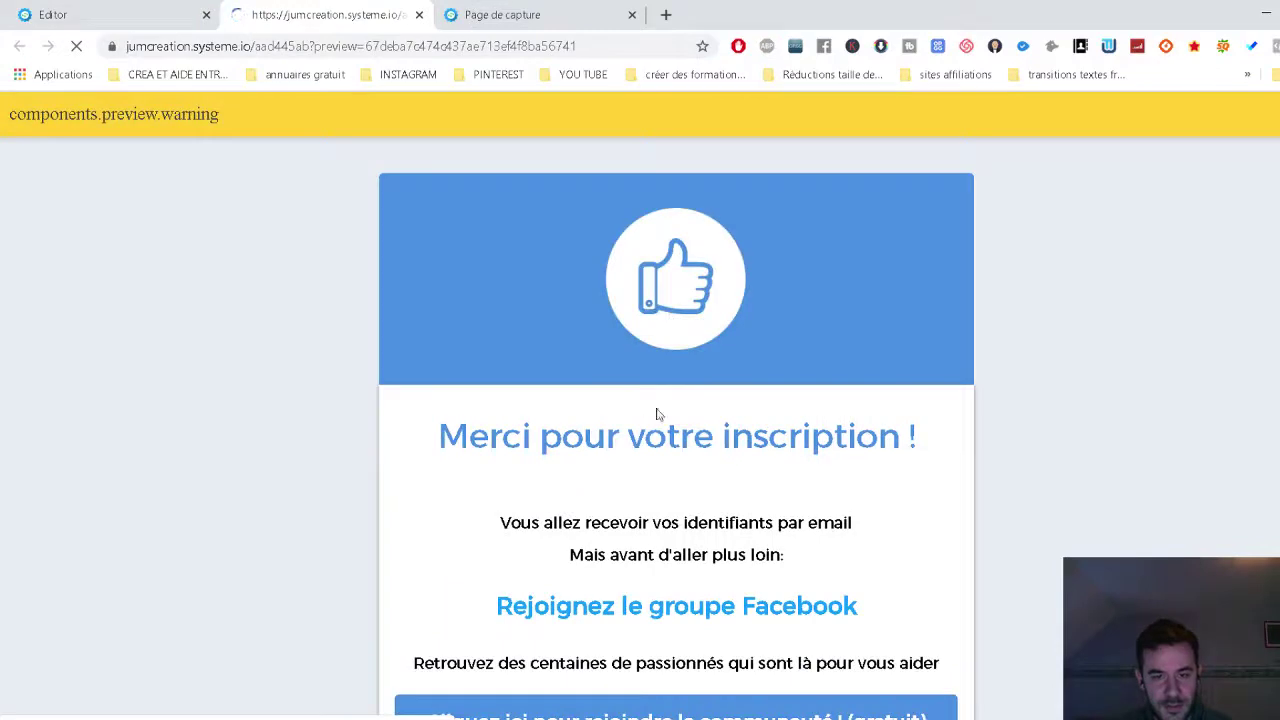
pyautogui.scroll(-1, 662, 560)
pyautogui.click(642, 620)
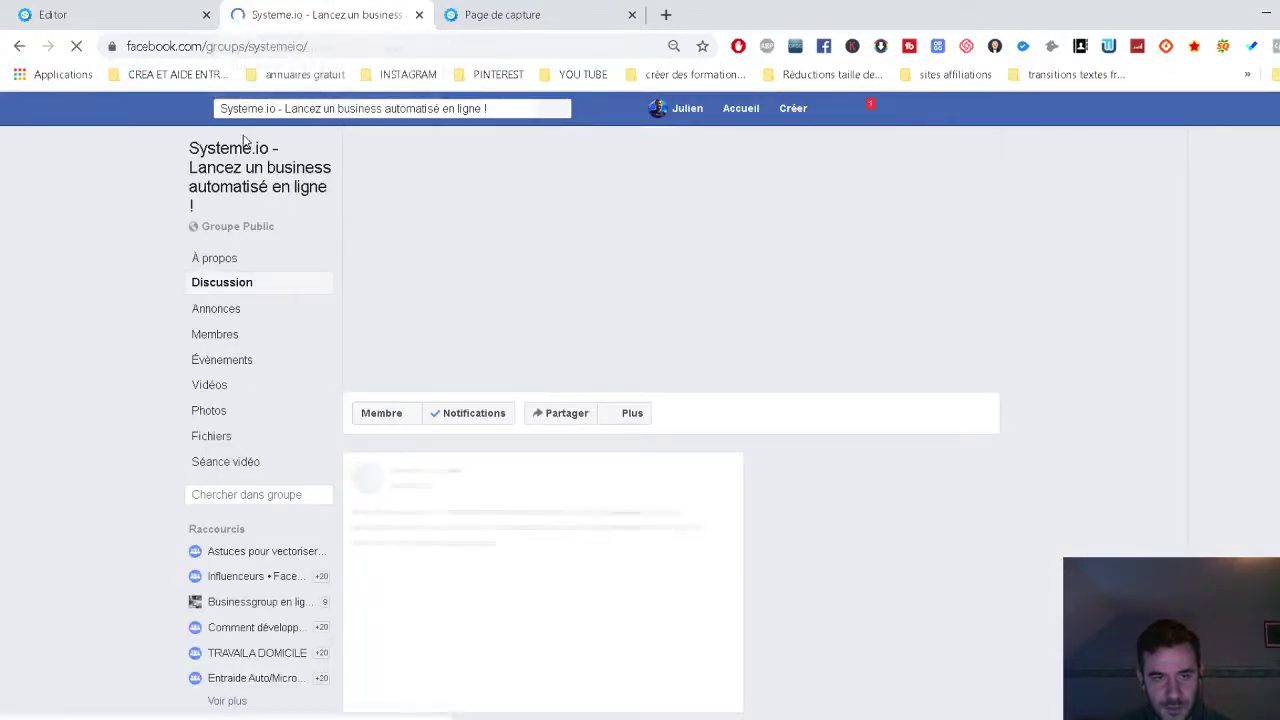
pyautogui.click(124, 10)
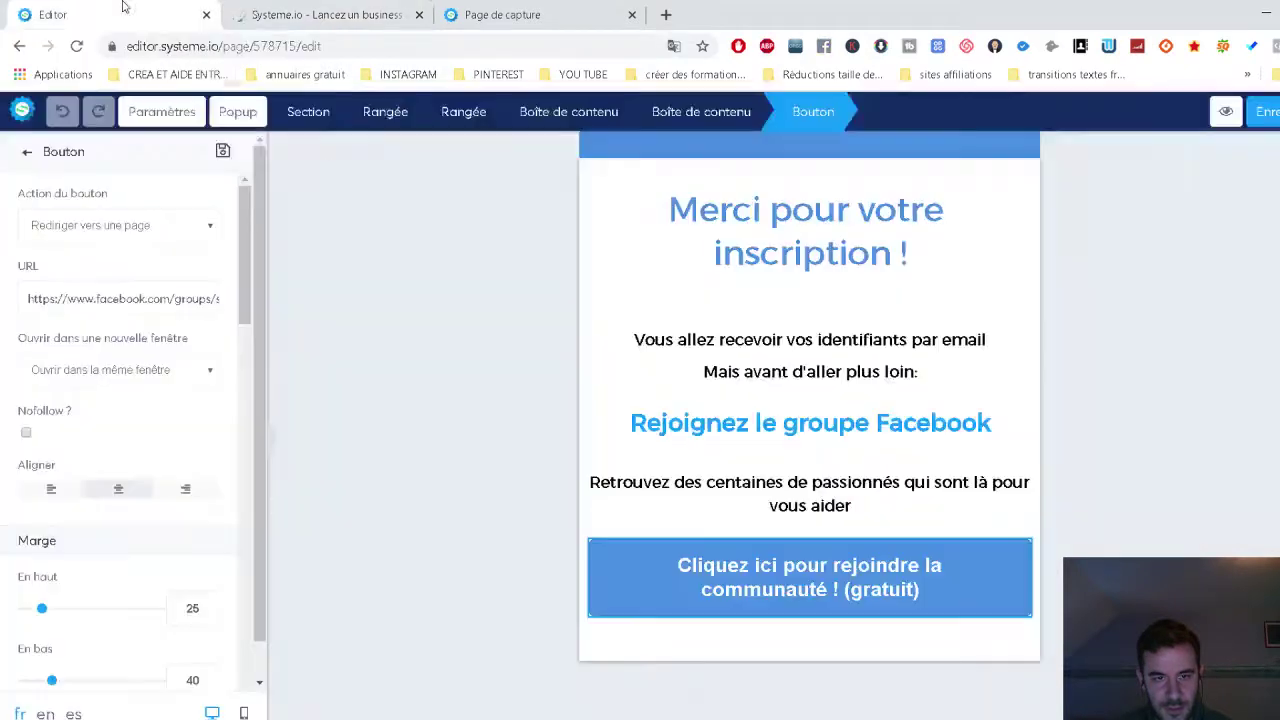
# Return to the editor and exit to the test funnel overview.
pyautogui.moveTo(121, 298); pyautogui.dragTo(729, 384)
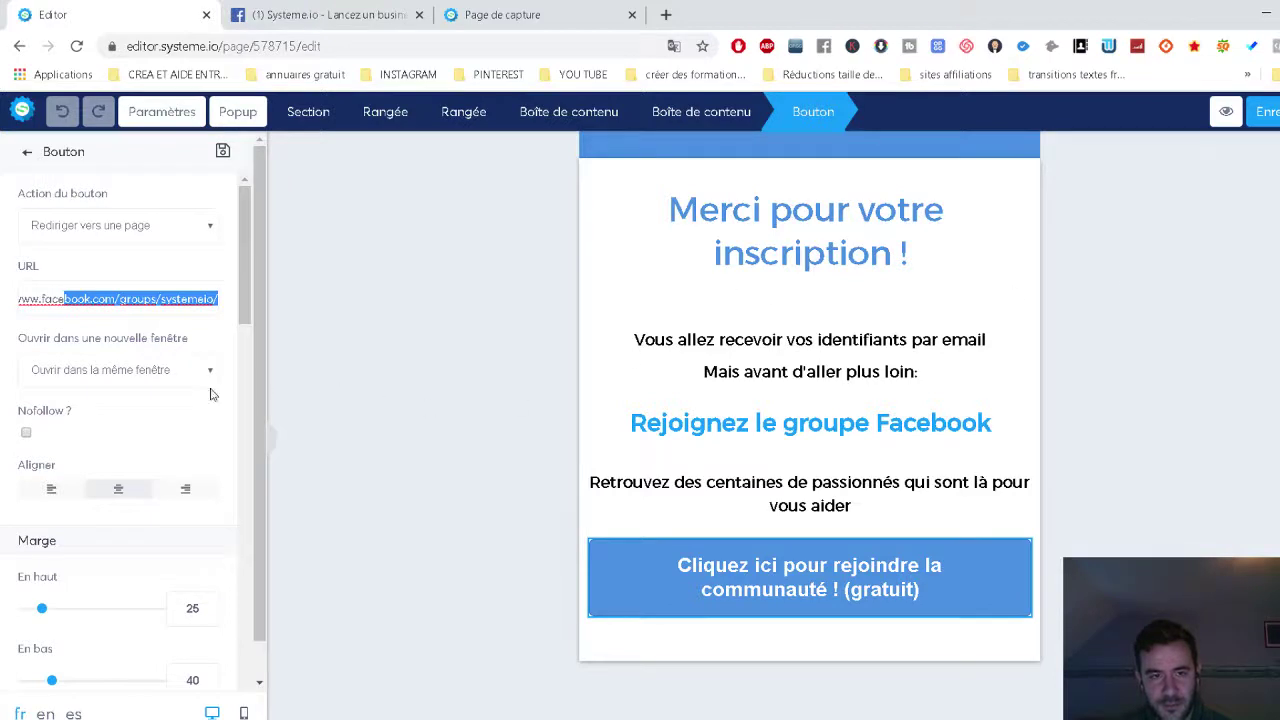
pyautogui.click(278, 262)
pyautogui.click(22, 111)
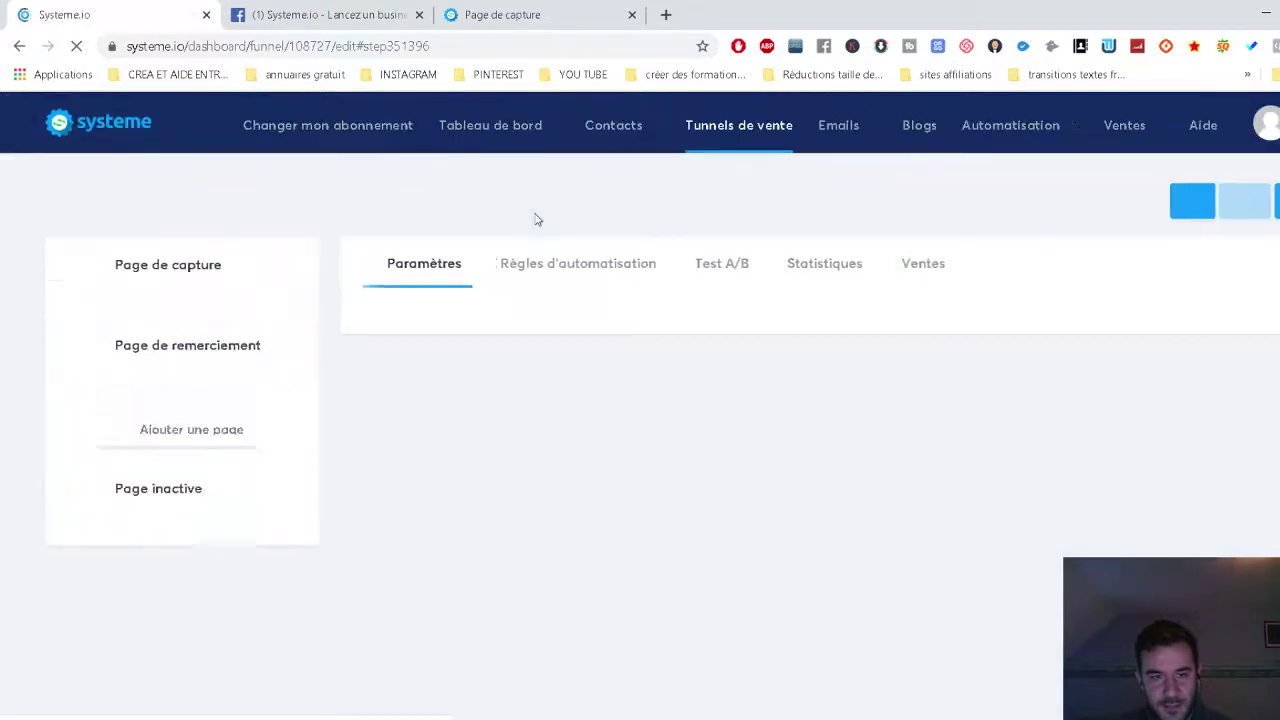
# Change the RECEVOIR MON GUIDE GRATUIT button's action from Popup №1 to 'Vers l'étape suivante dans le tunnel'.
pyautogui.click(183, 280)
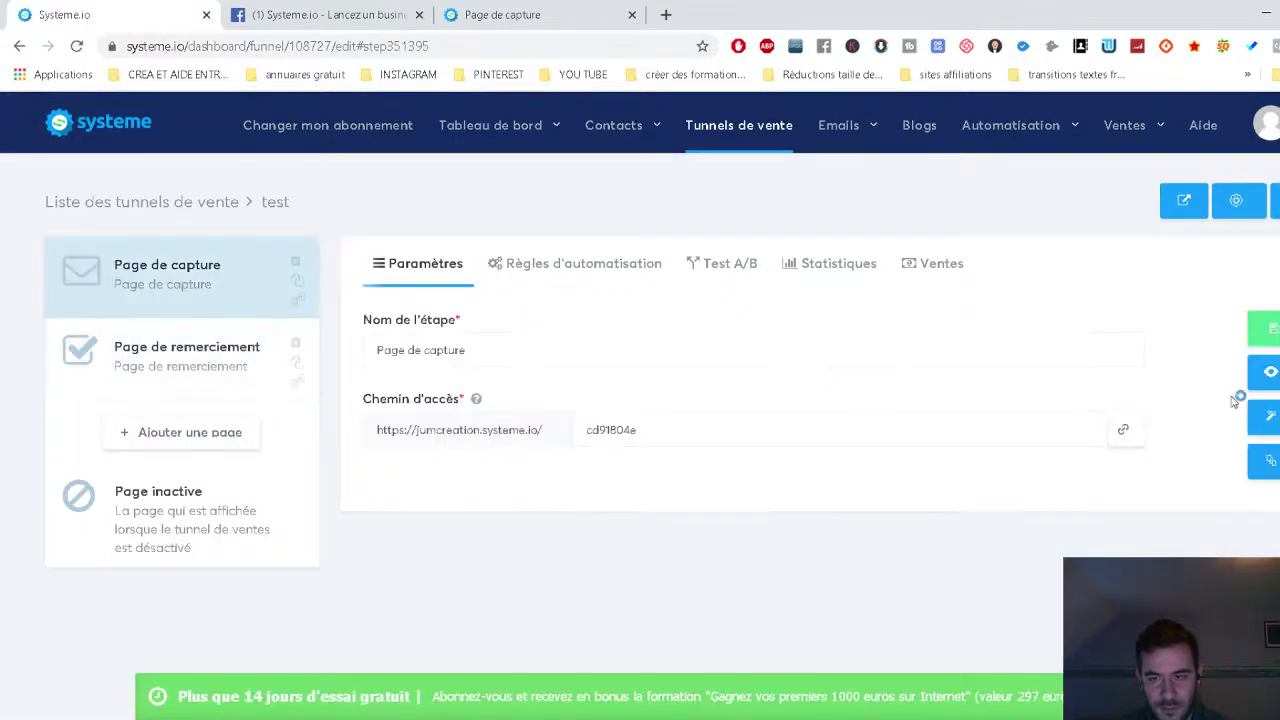
pyautogui.click(1264, 416)
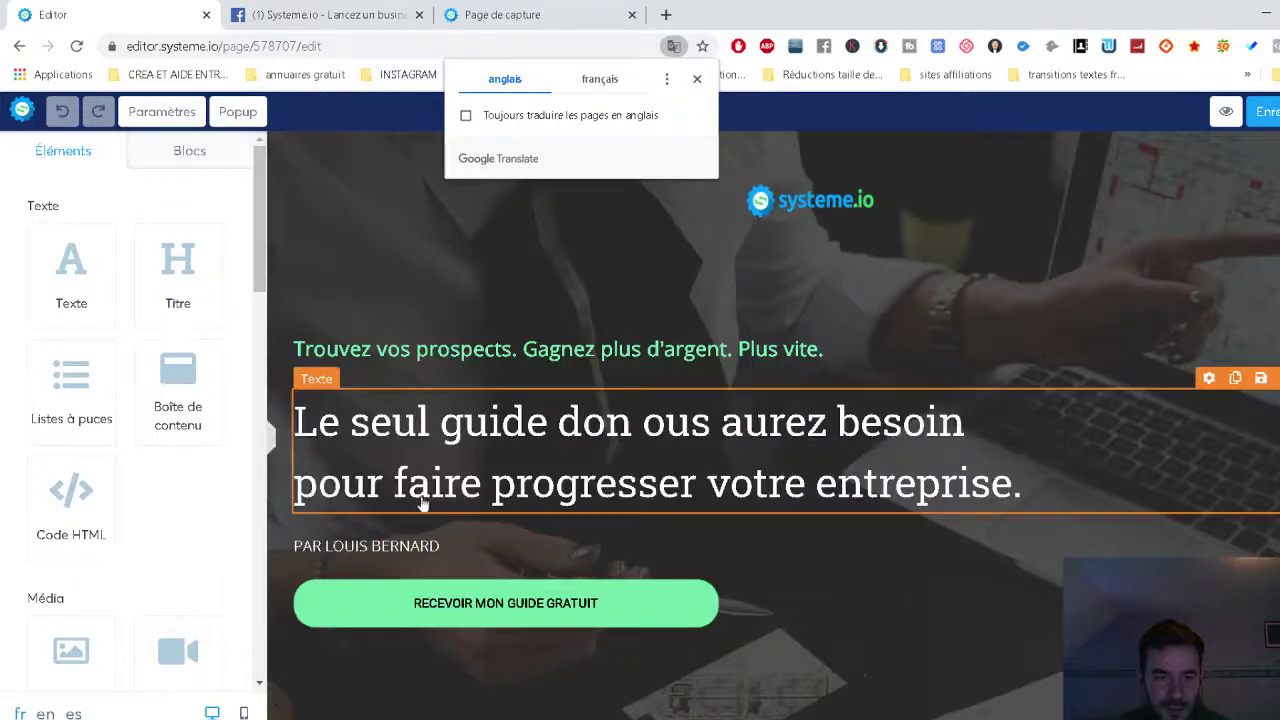
pyautogui.click(497, 615)
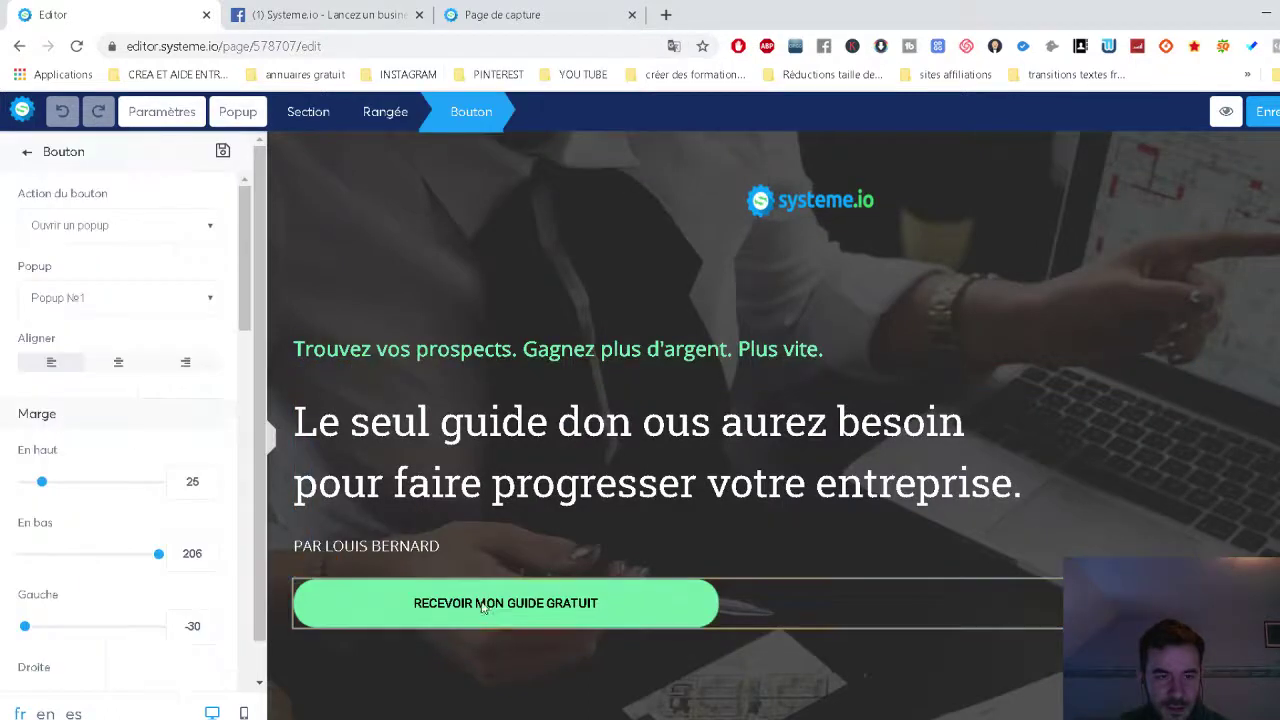
pyautogui.click(97, 300)
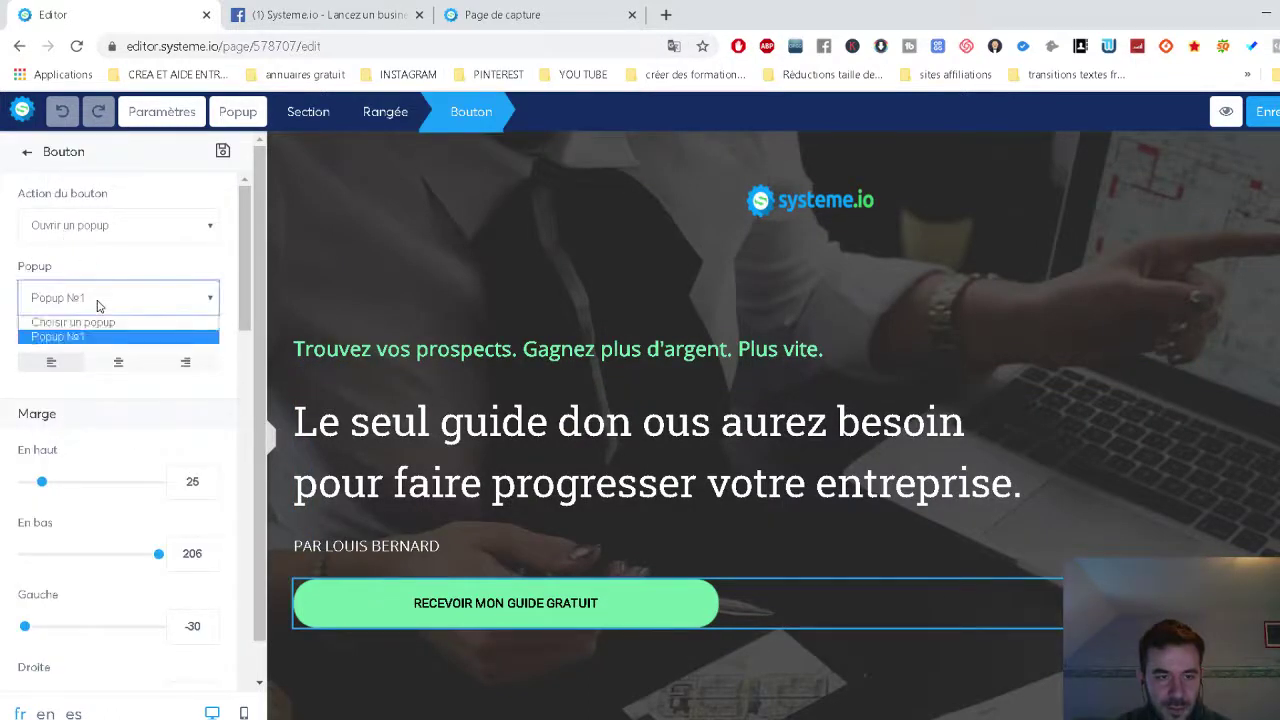
pyautogui.click(60, 333)
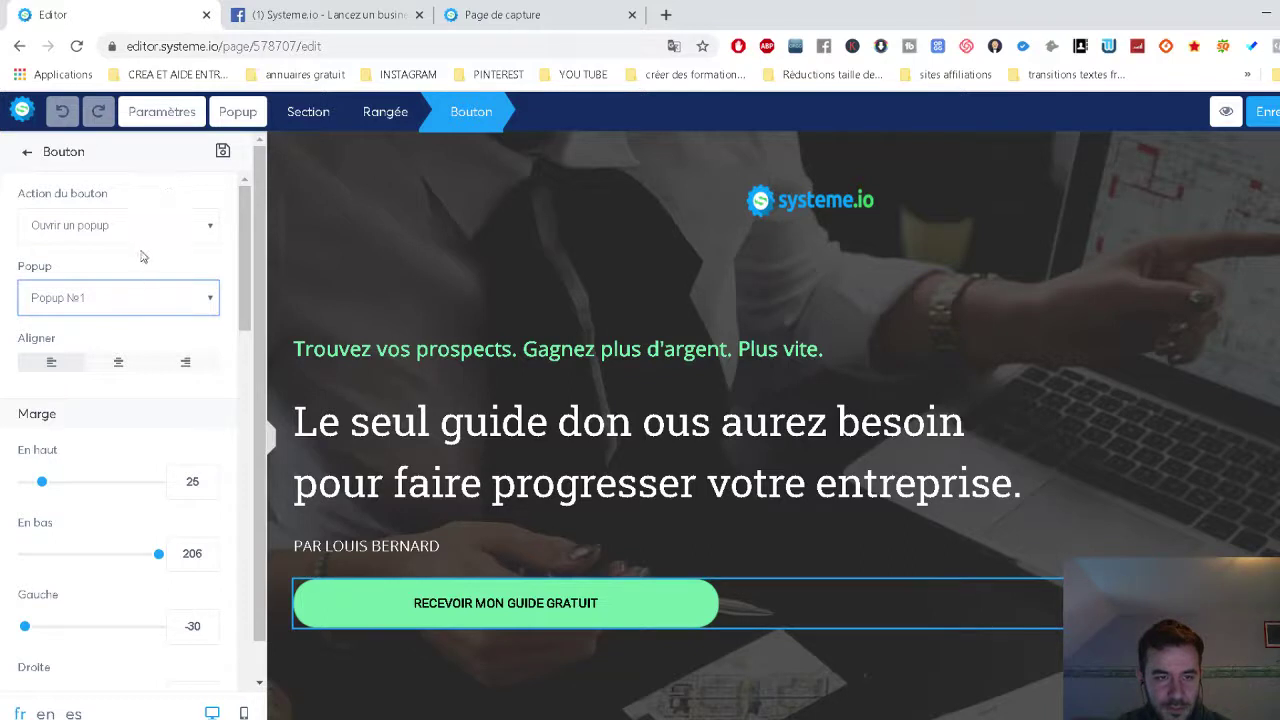
pyautogui.click(140, 298)
pyautogui.click(140, 298)
pyautogui.click(125, 220)
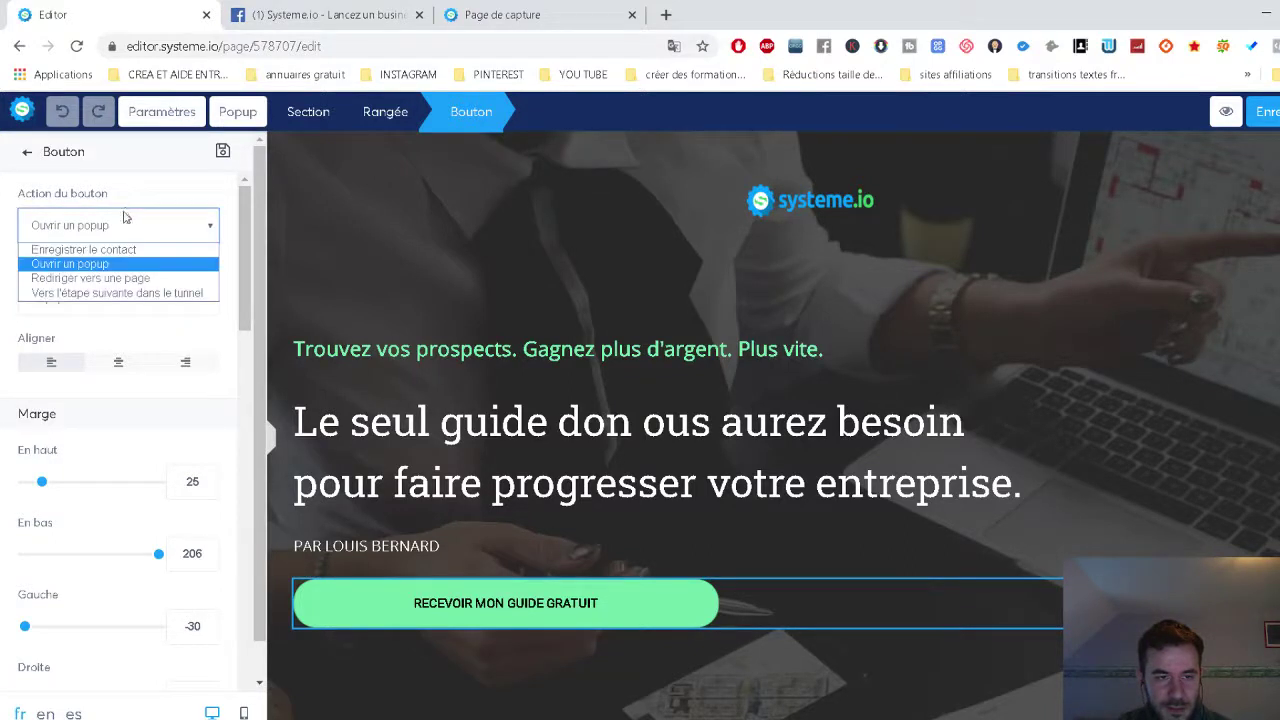
pyautogui.click(125, 292)
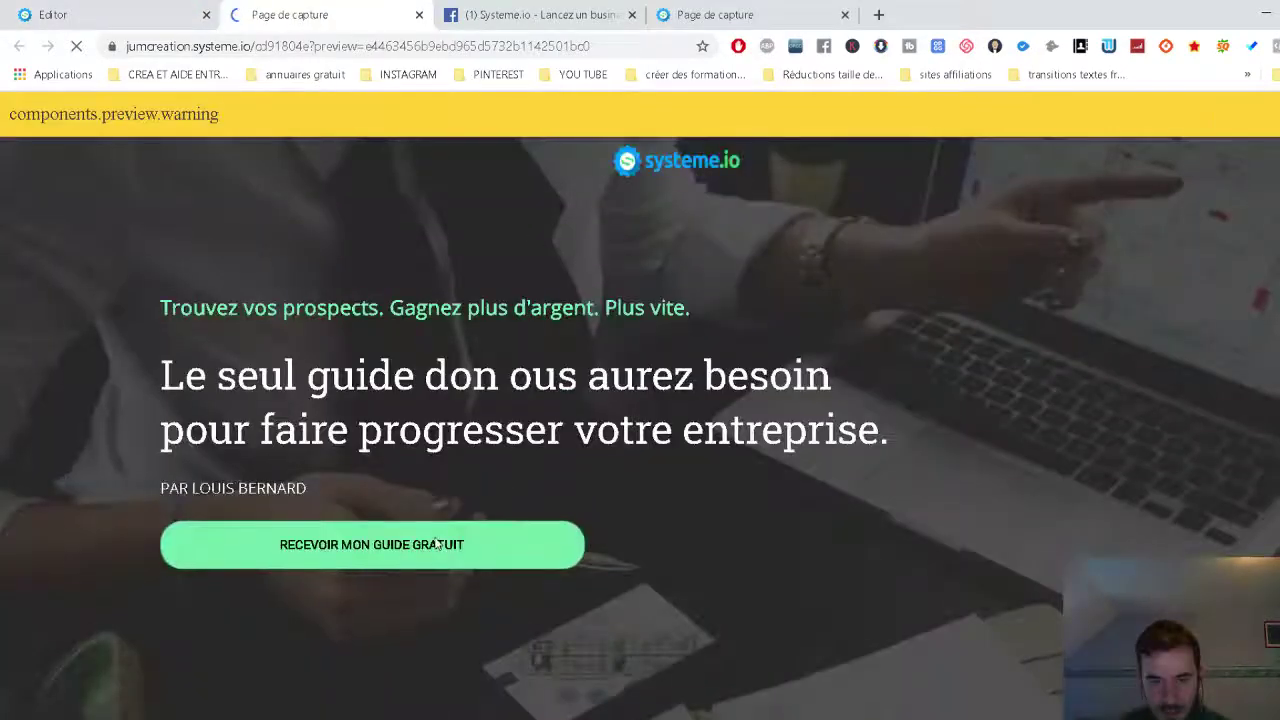
# Click the guide button twice in the preview, getting a 400 error each time.
pyautogui.click(437, 544)
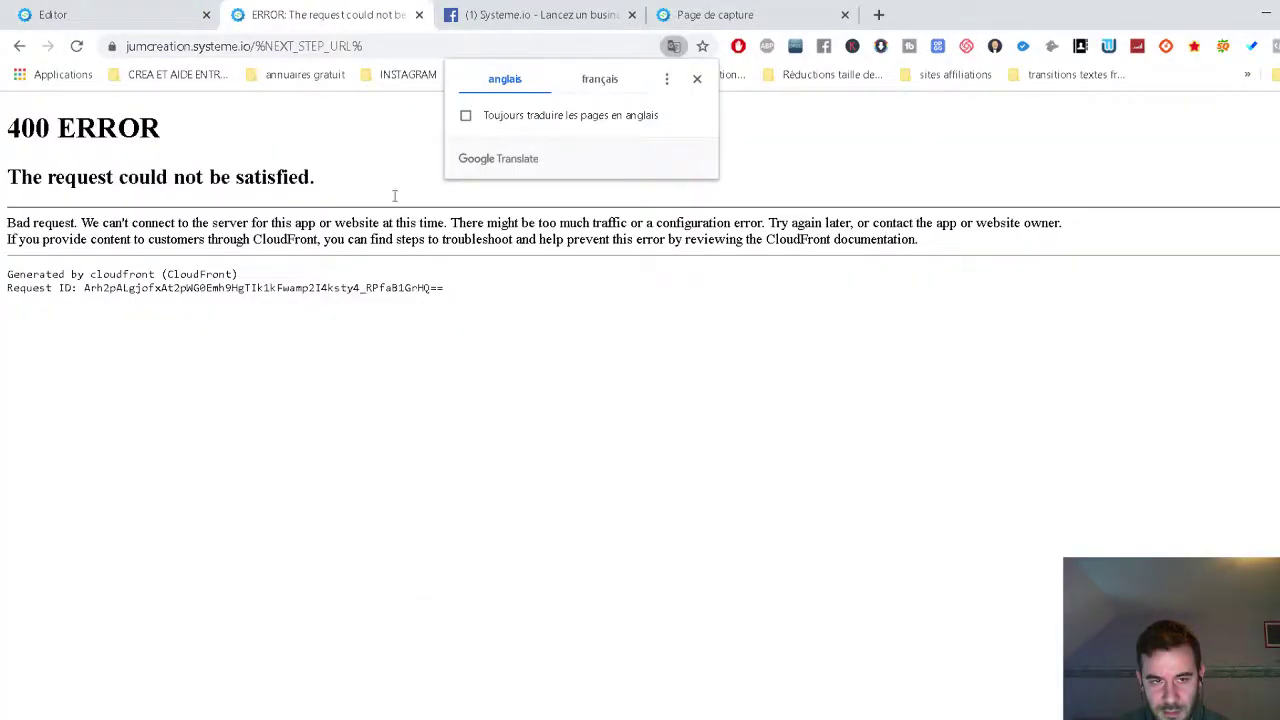
pyautogui.click(19, 46)
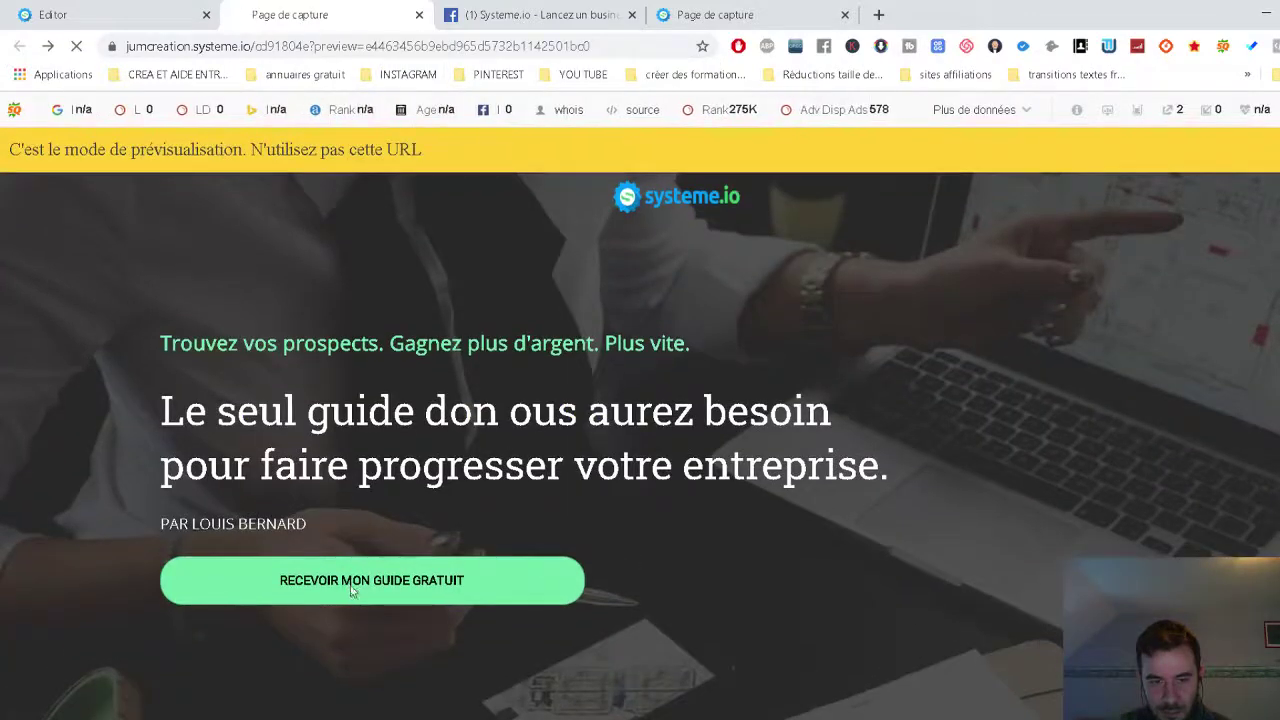
pyautogui.click(352, 592)
pyautogui.click(19, 46)
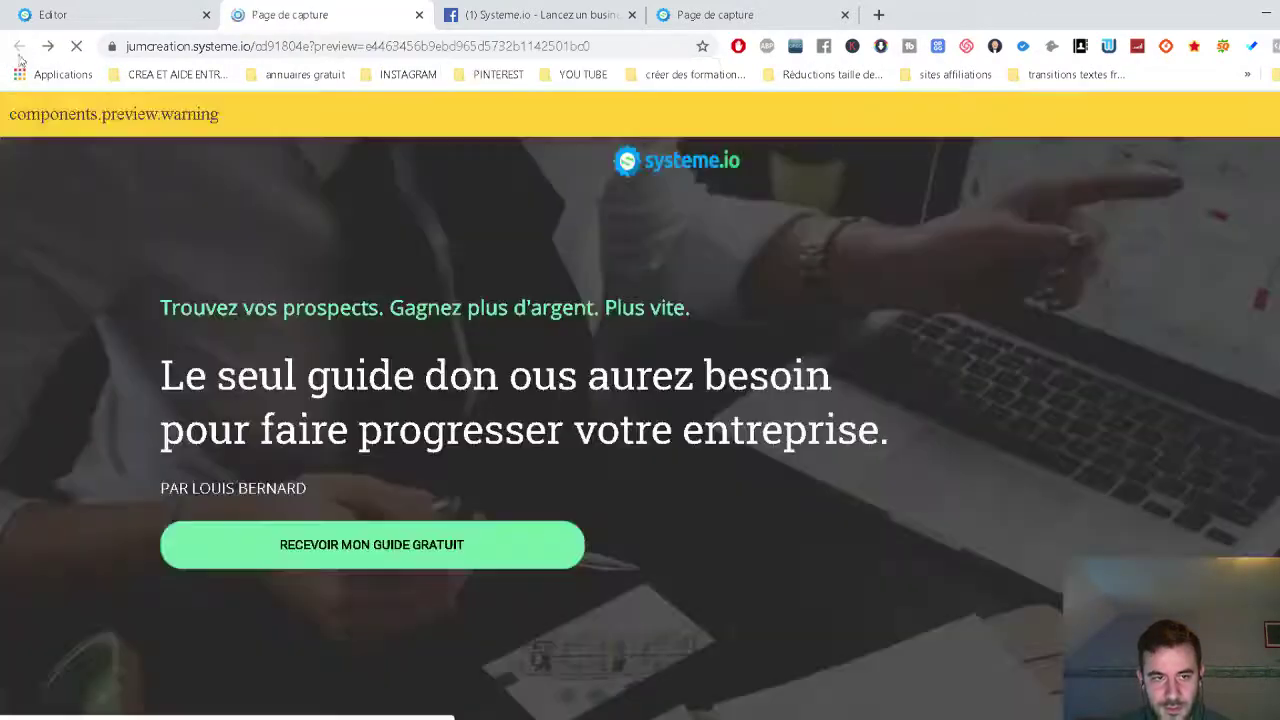
# Go back to the Editor tab, exit to the funnel dashboard and reopen the capture page.
pyautogui.click(515, 16)
pyautogui.click(378, 14)
pyautogui.click(60, 14)
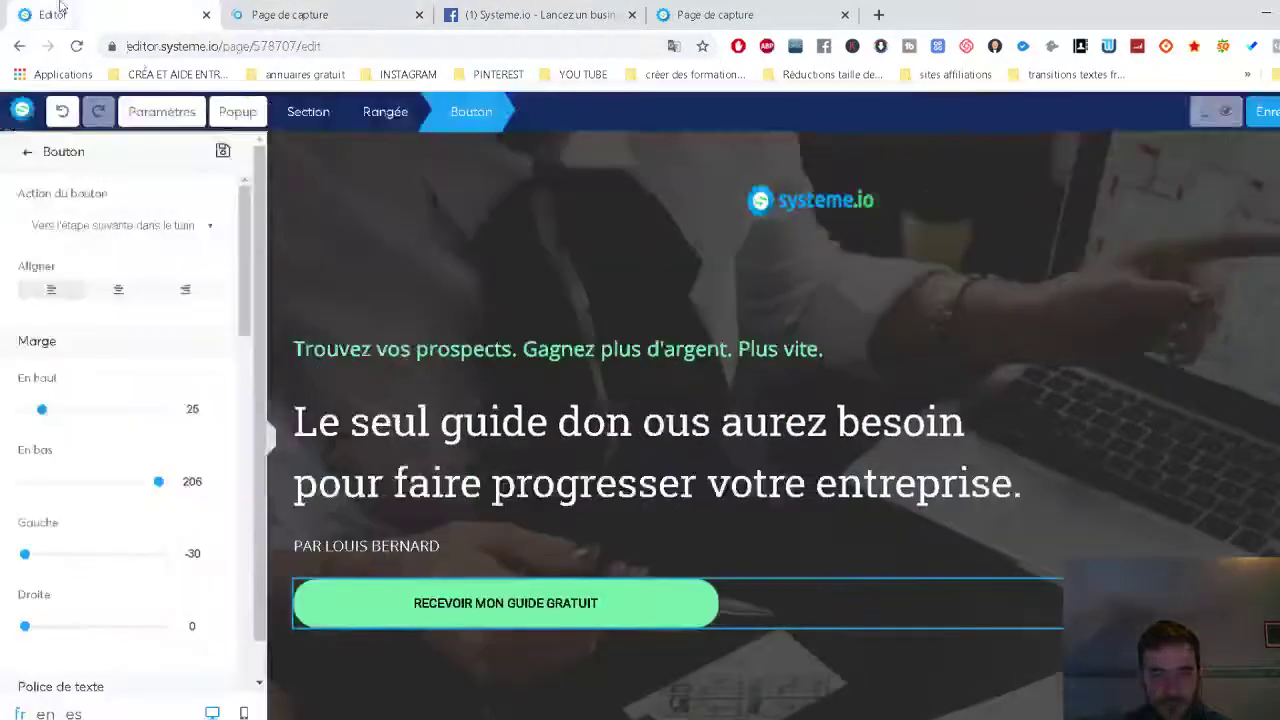
pyautogui.click(1279, 111)
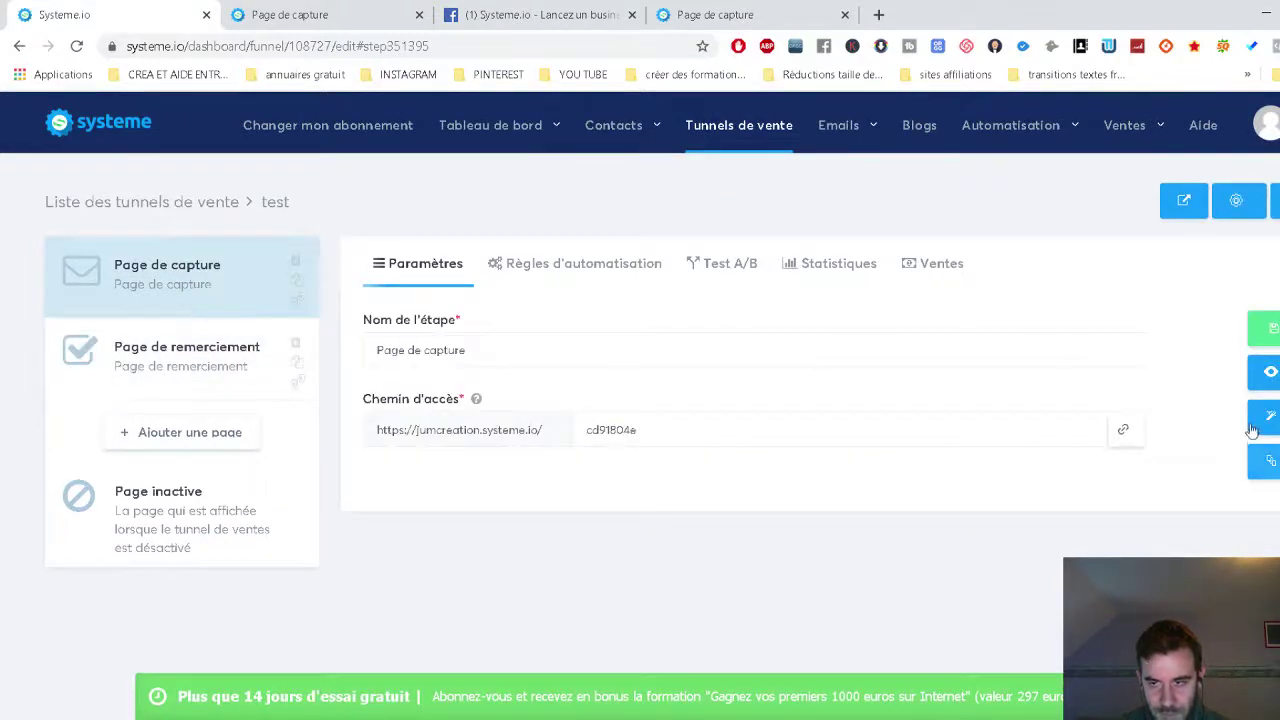
pyautogui.click(1263, 328)
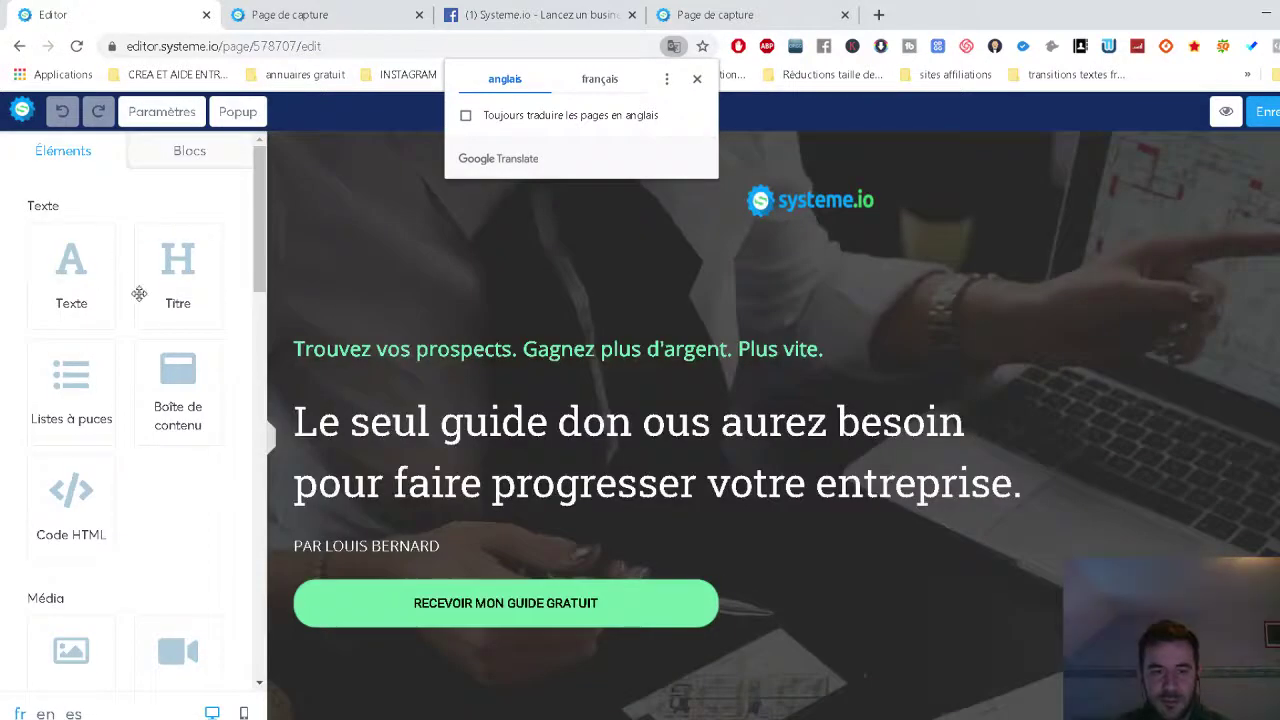
# Set the guide button's Action du bouton back to Ouvrir un popup.
pyautogui.click(440, 603)
pyautogui.click(73, 230)
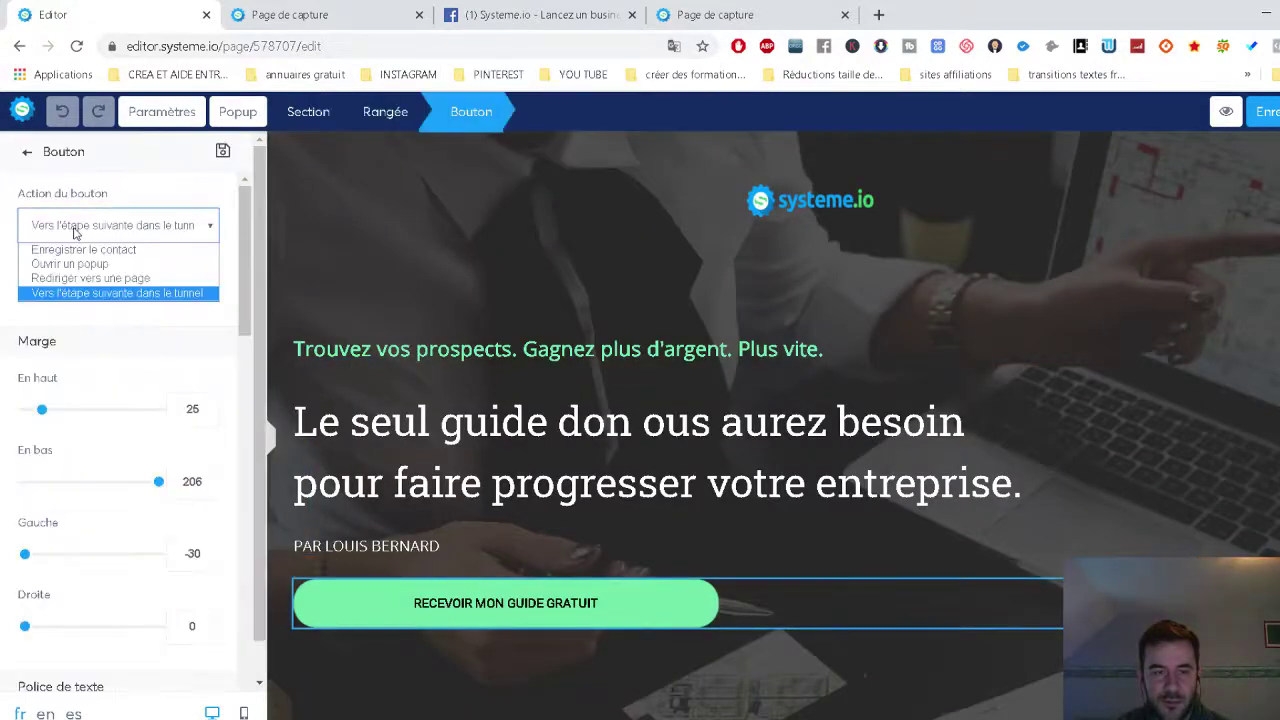
pyautogui.click(93, 264)
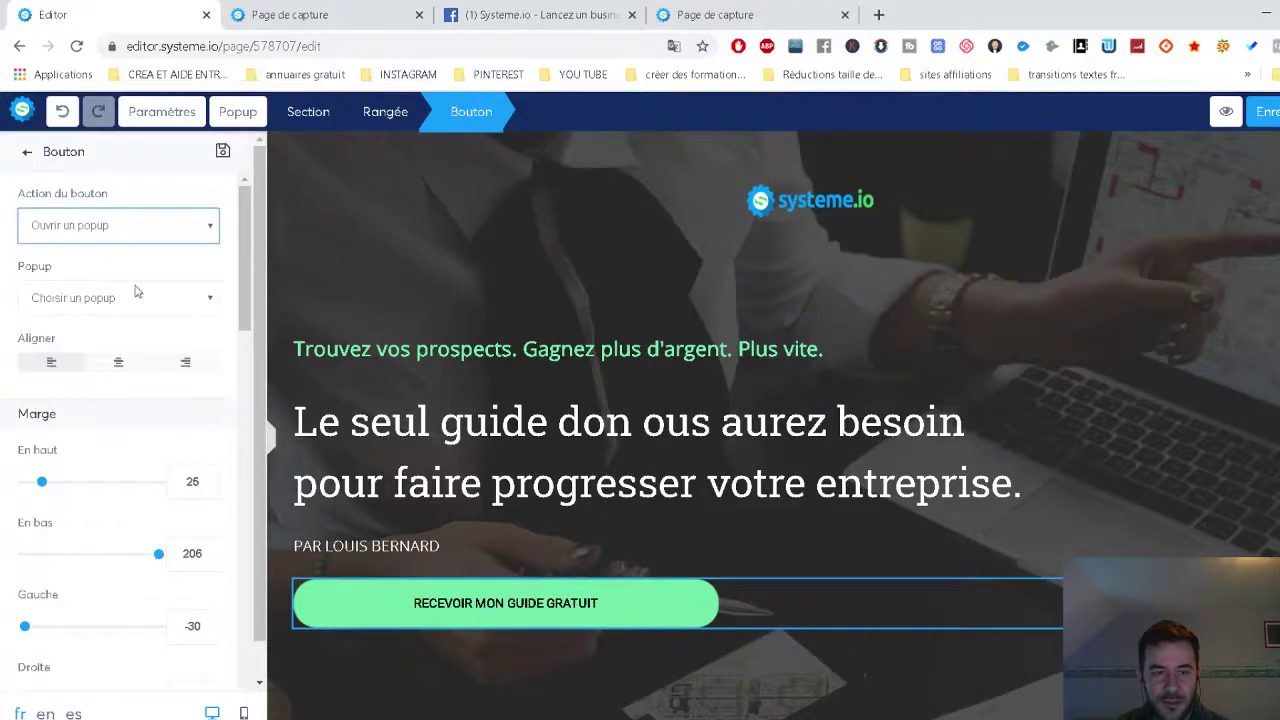
pyautogui.click(504, 613)
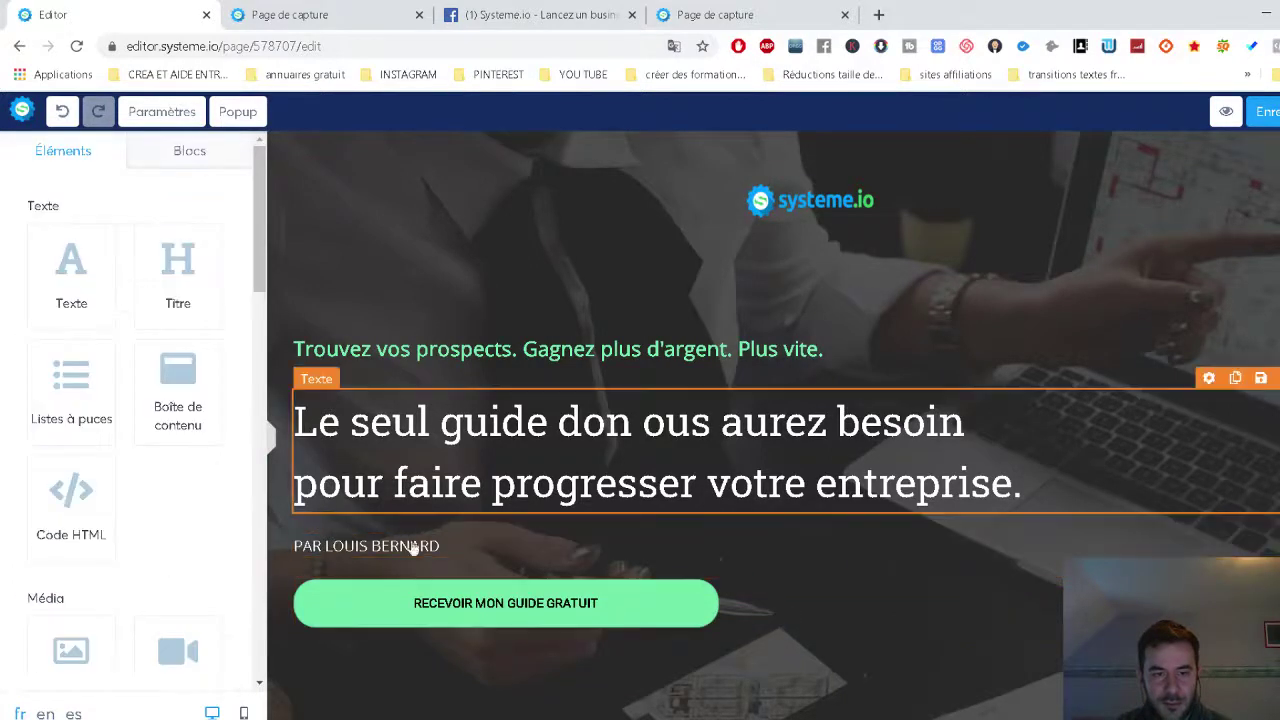
pyautogui.click(461, 621)
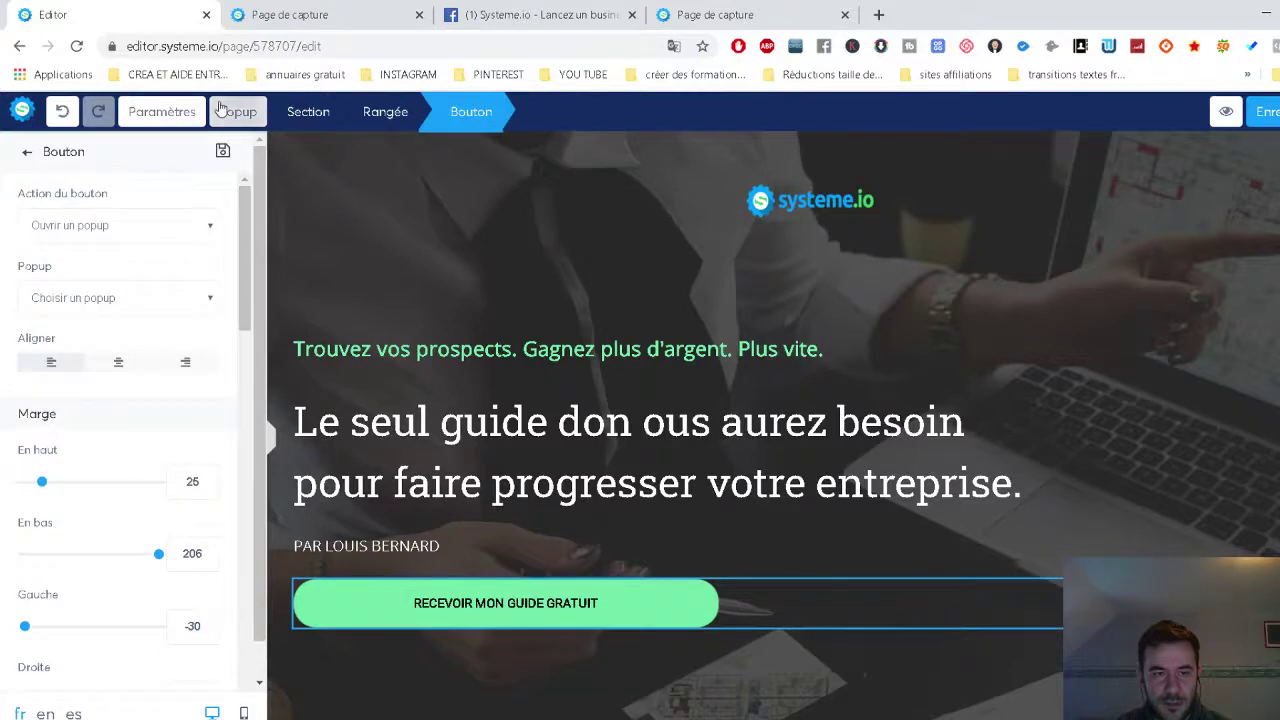
# Review Popup №1's E-mail field and Commencez button, then preview the capture page.
pyautogui.click(237, 112)
pyautogui.click(219, 158)
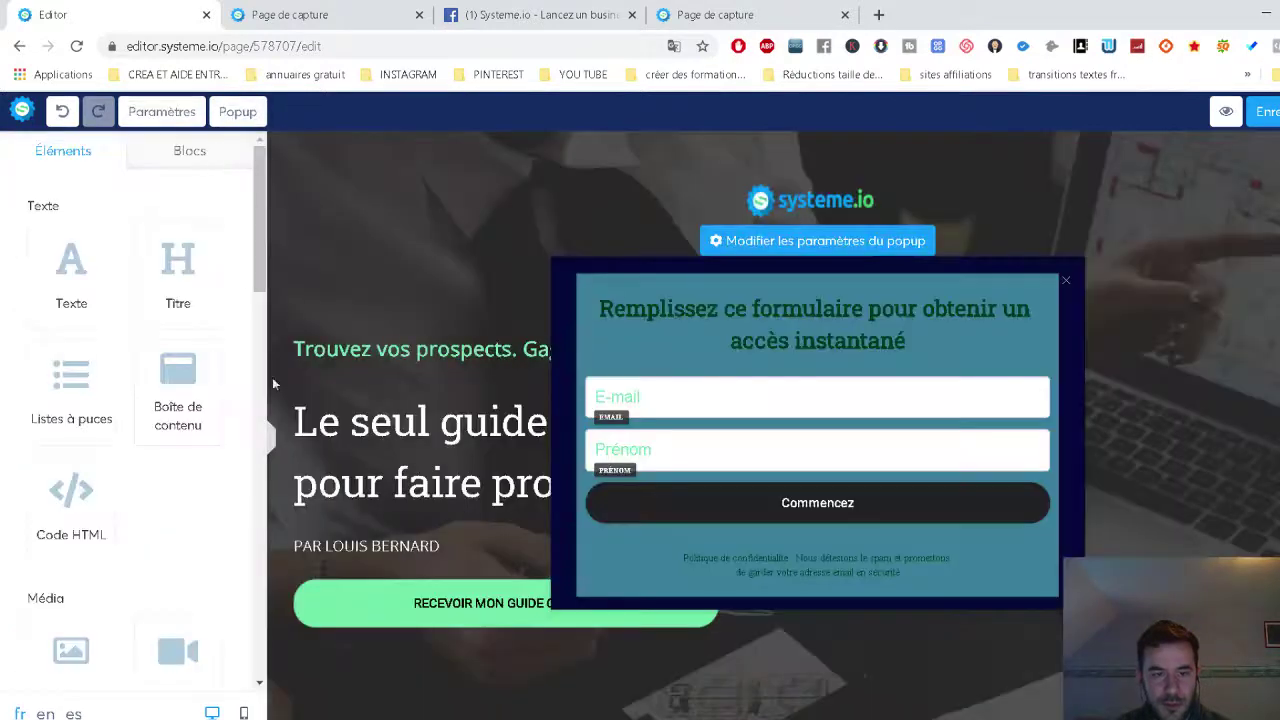
pyautogui.scroll(-4, 159, 380)
pyautogui.click(737, 400)
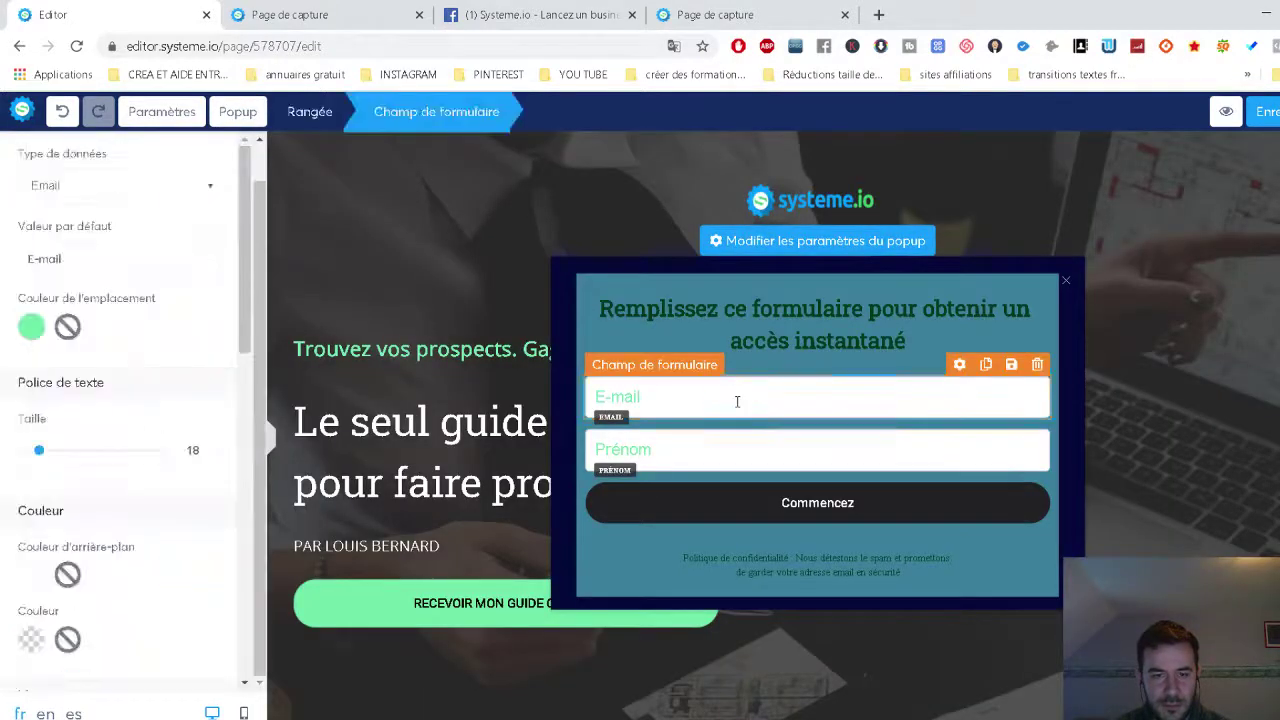
pyautogui.click(771, 510)
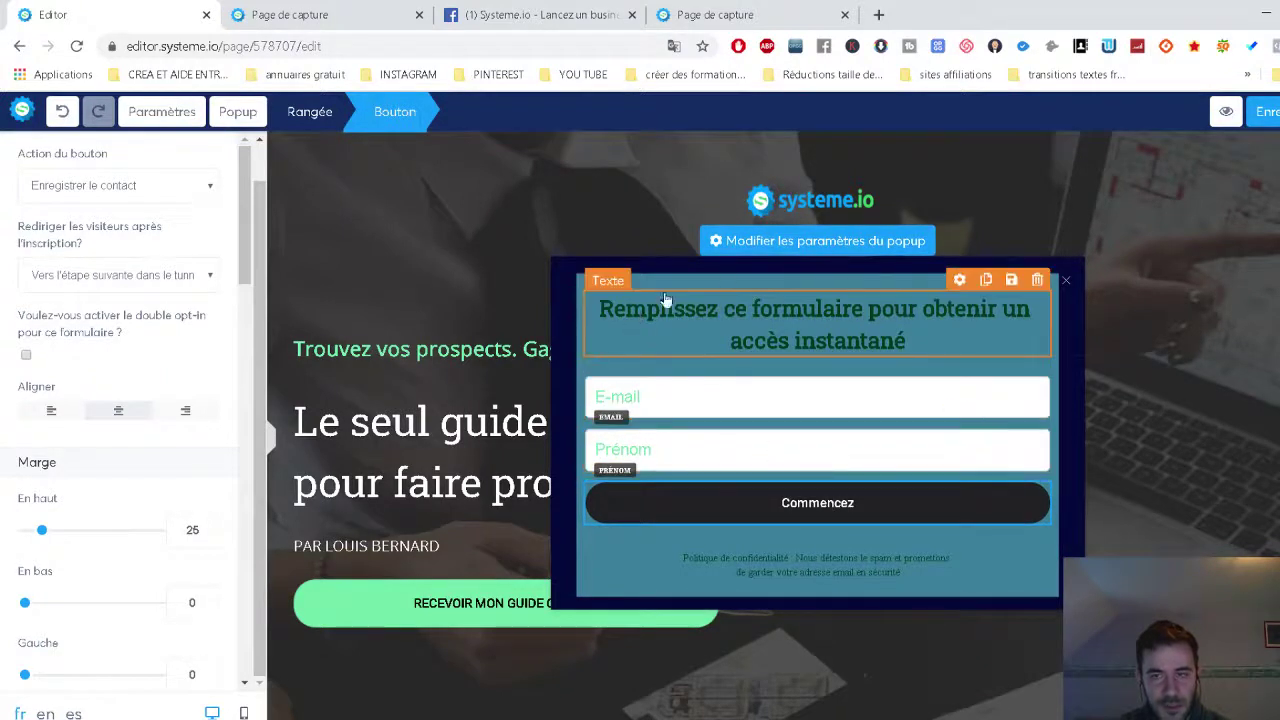
pyautogui.click(1228, 115)
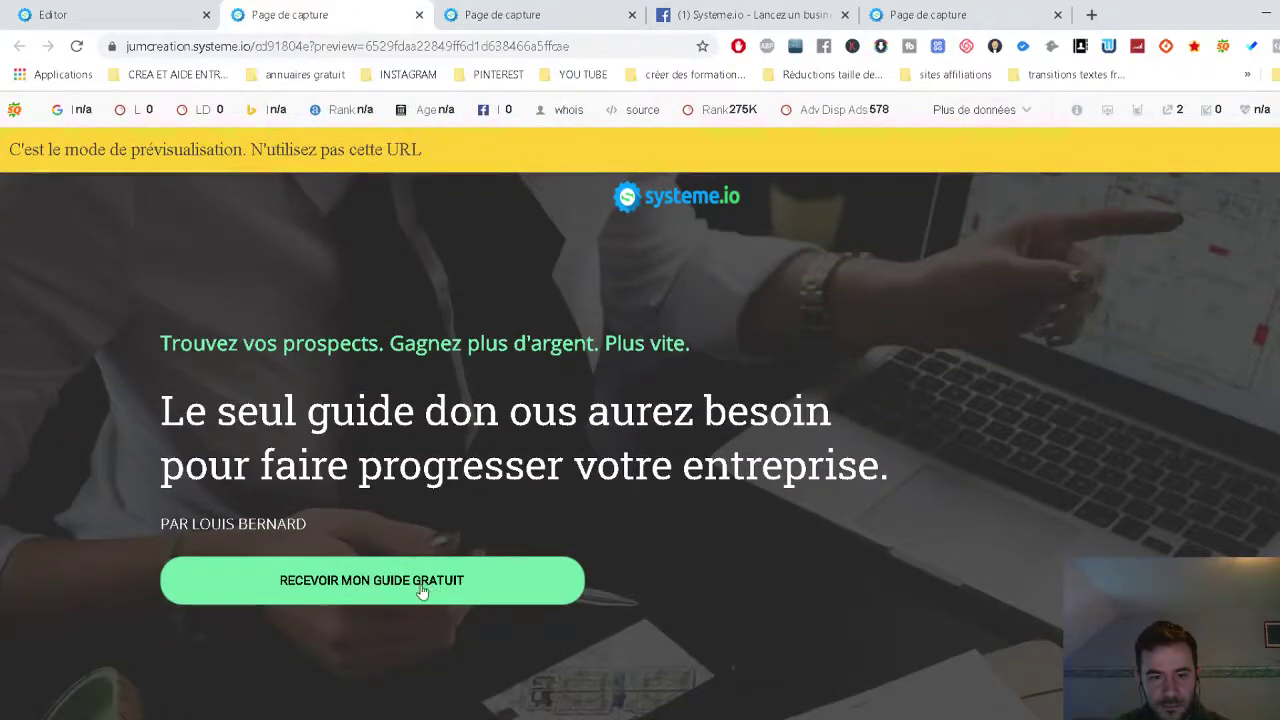
# Close the error and Facebook group tabs and bring up the preview with the sign-up popup.
pyautogui.scroll(-2, 436, 524)
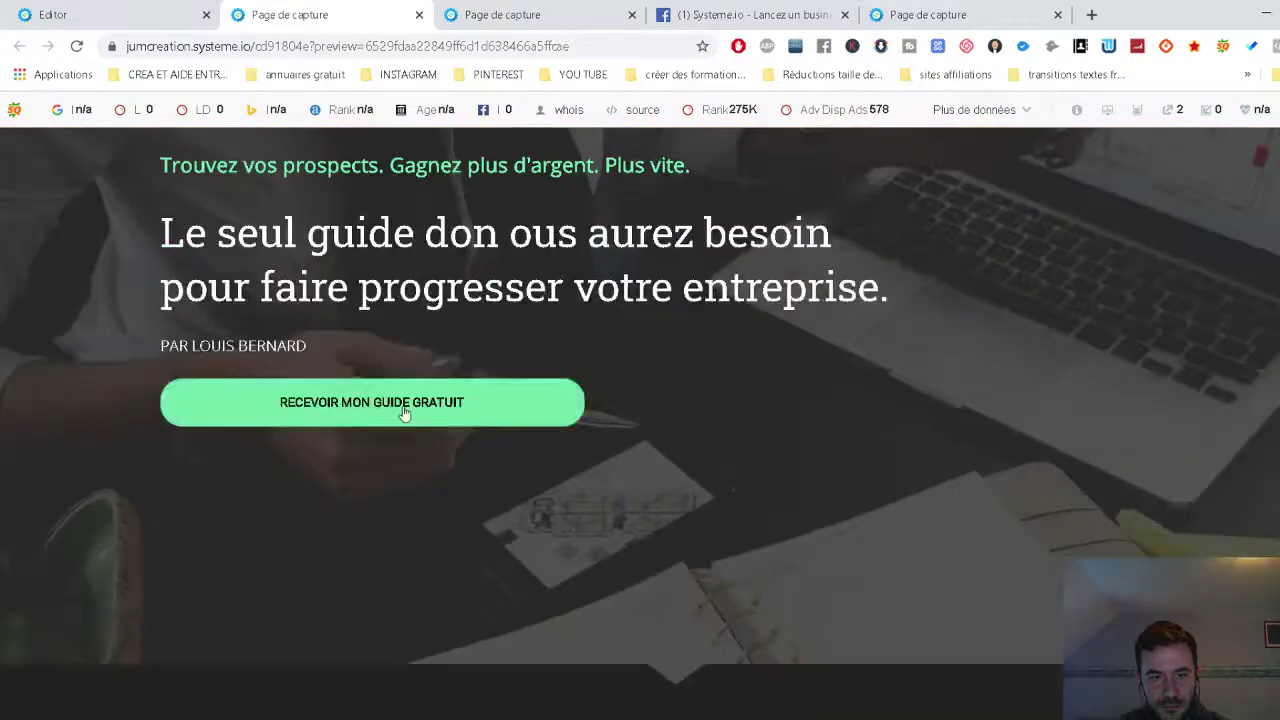
pyautogui.click(480, 8)
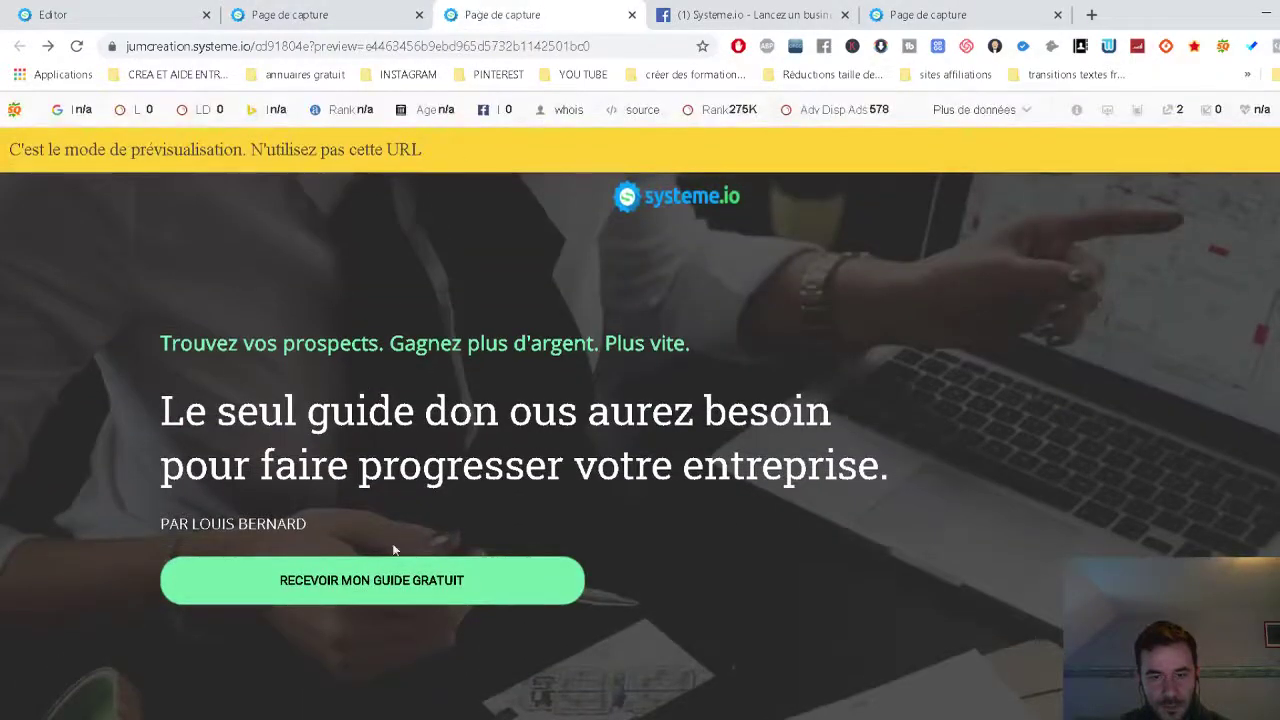
pyautogui.click(381, 585)
pyautogui.hotkey('ctrl', 'w')
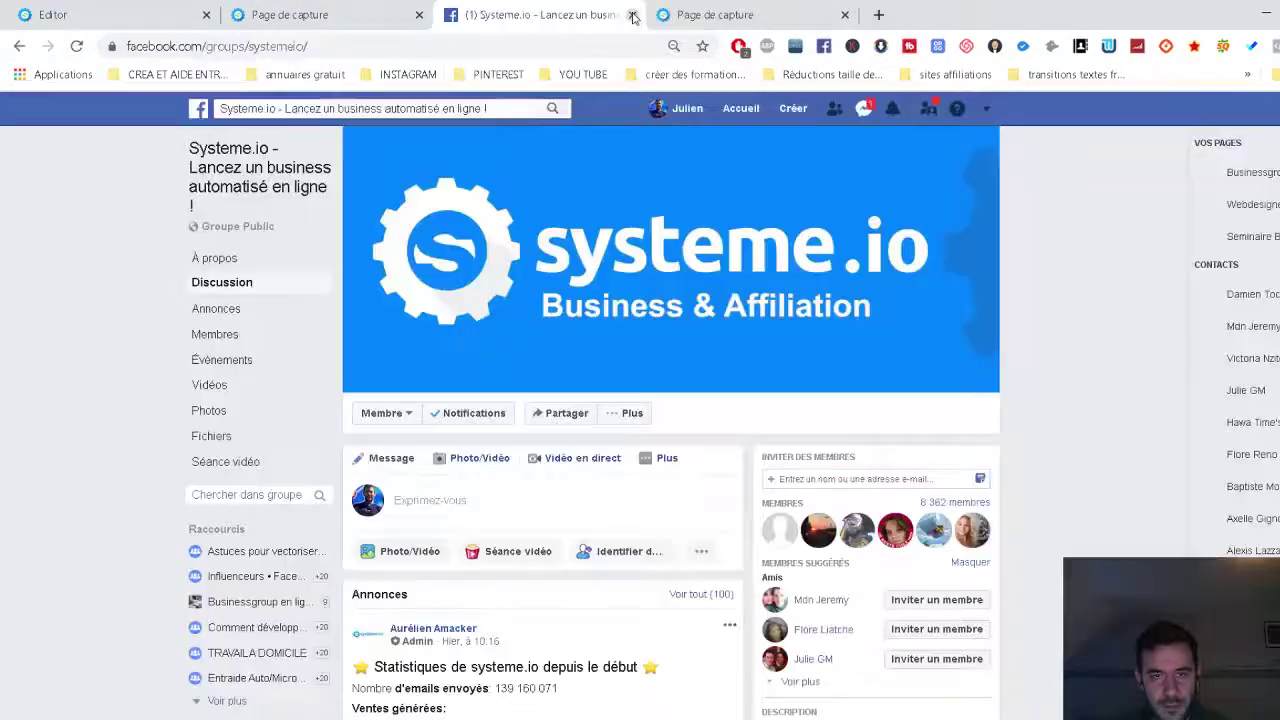
pyautogui.hotkey('ctrl', 'w')
pyautogui.click(297, 8)
pyautogui.click(500, 15)
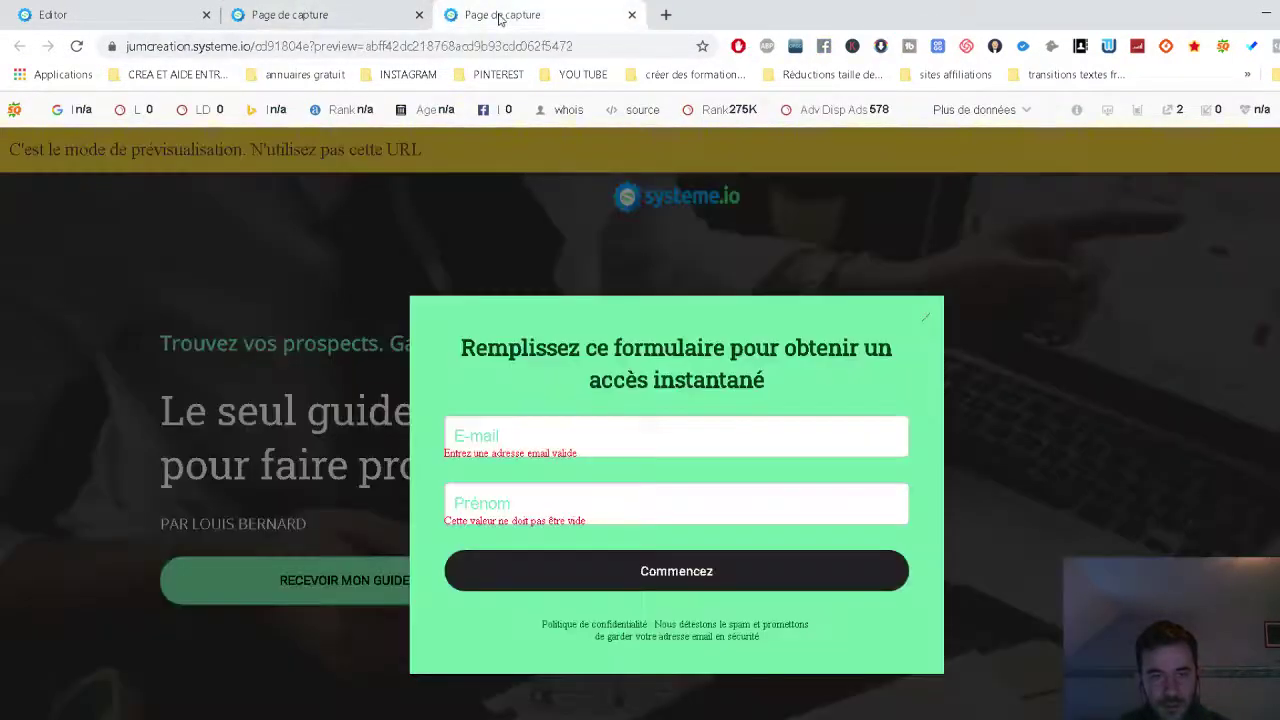
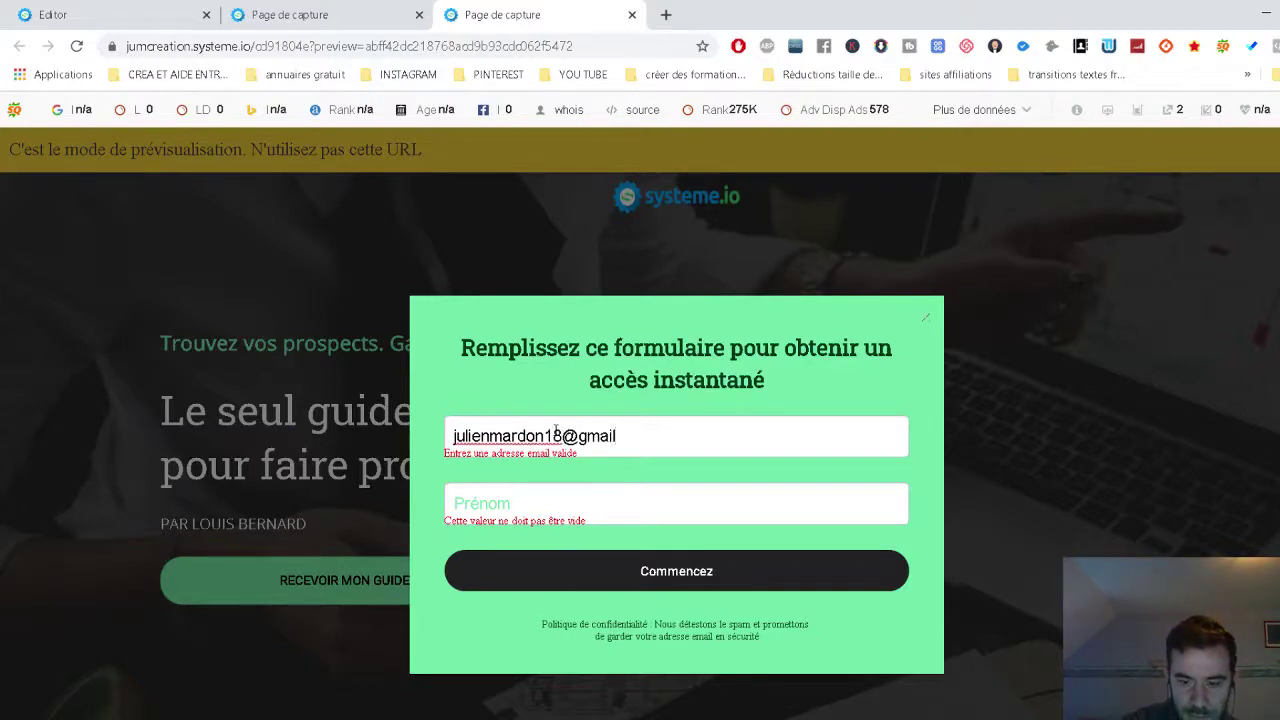
# Enter a test e-mail address and first name in the popup, and pause AdBlock on the site.
pyautogui.click(566, 494)
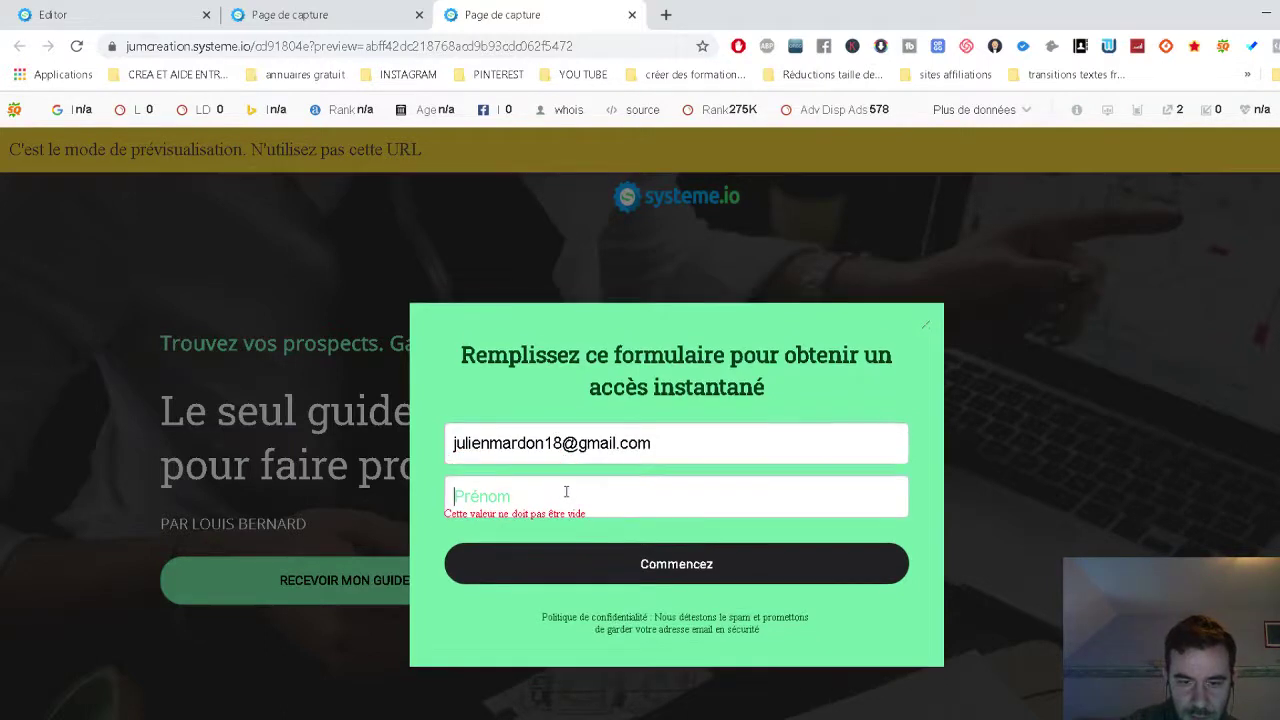
pyautogui.write('julien')
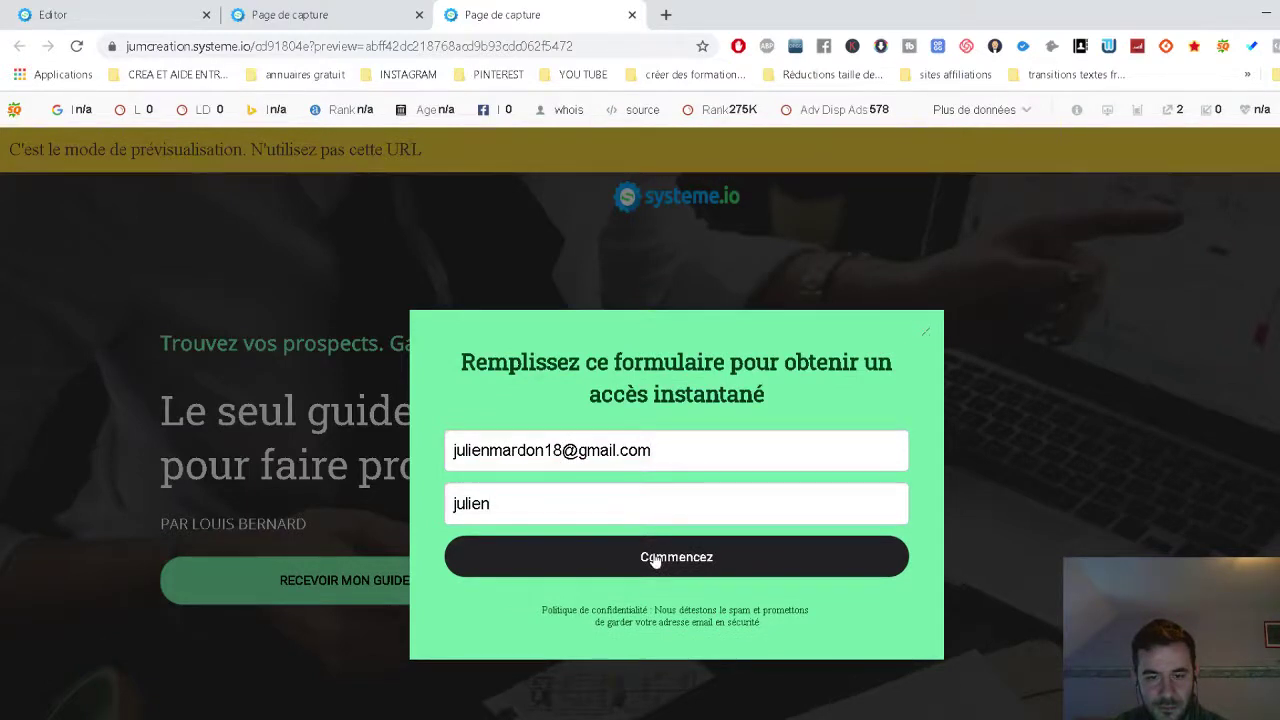
pyautogui.click(738, 46)
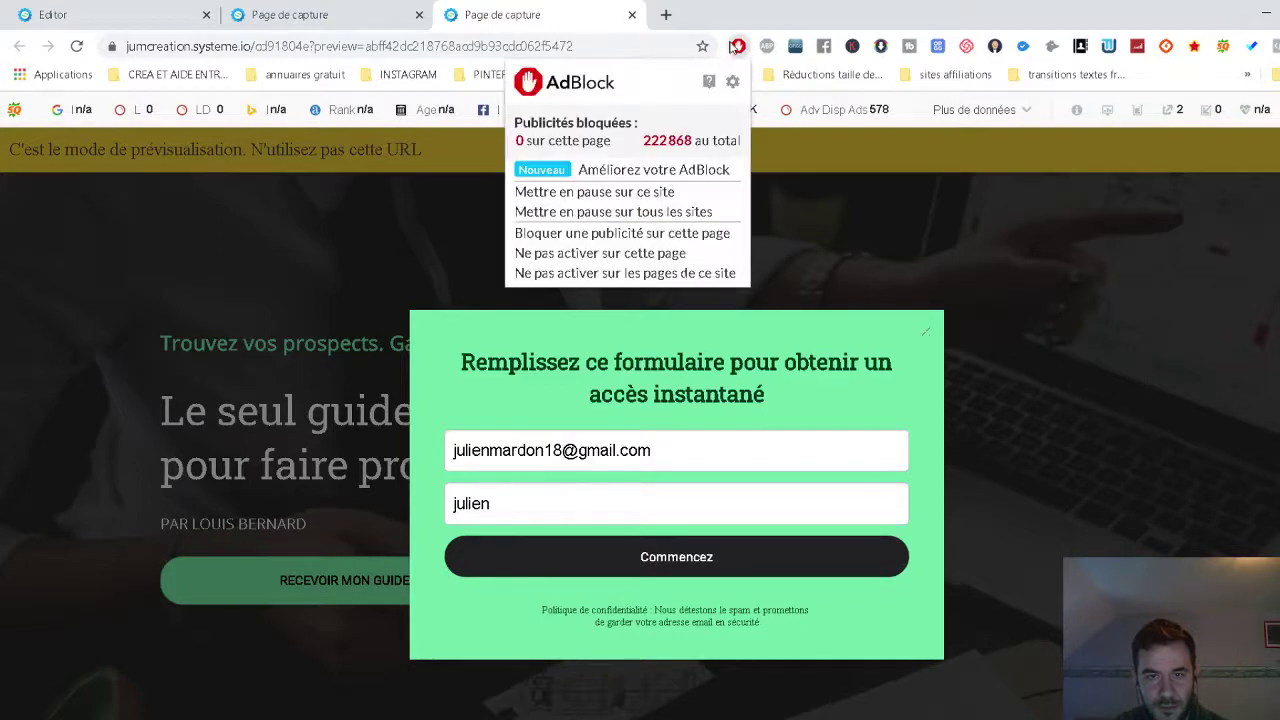
pyautogui.click(580, 193)
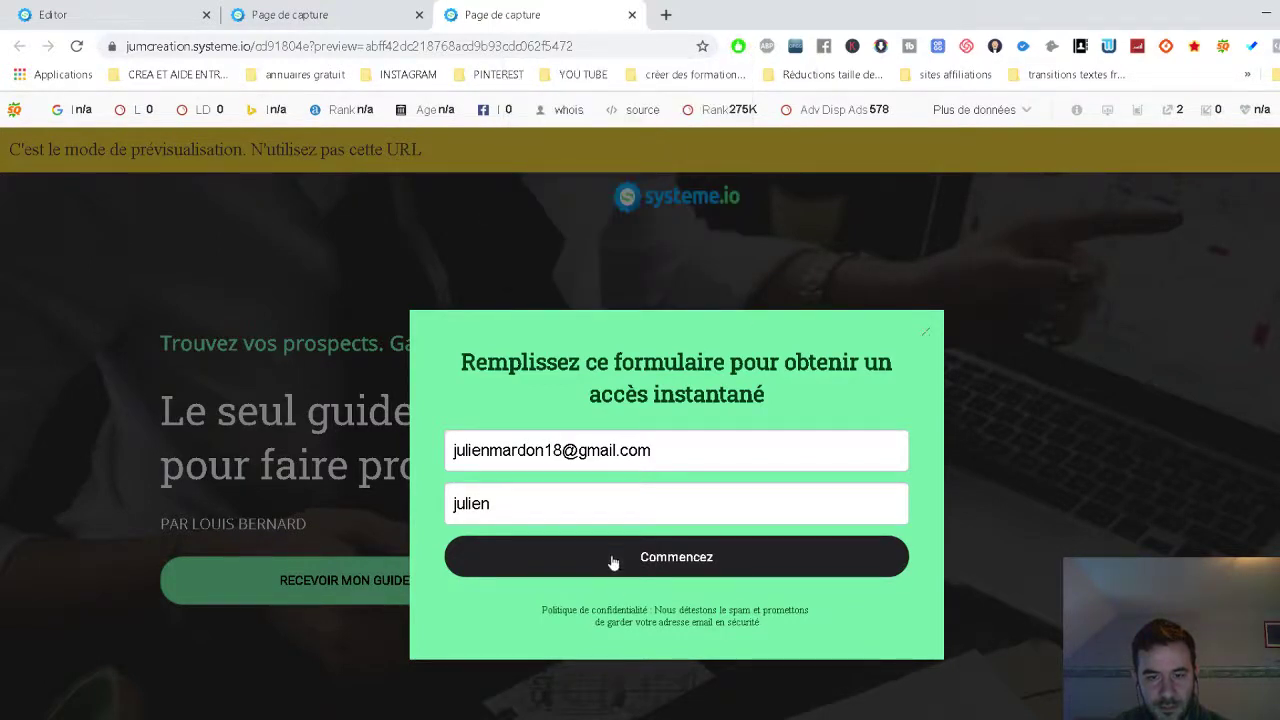
pyautogui.click(924, 338)
pyautogui.click(425, 582)
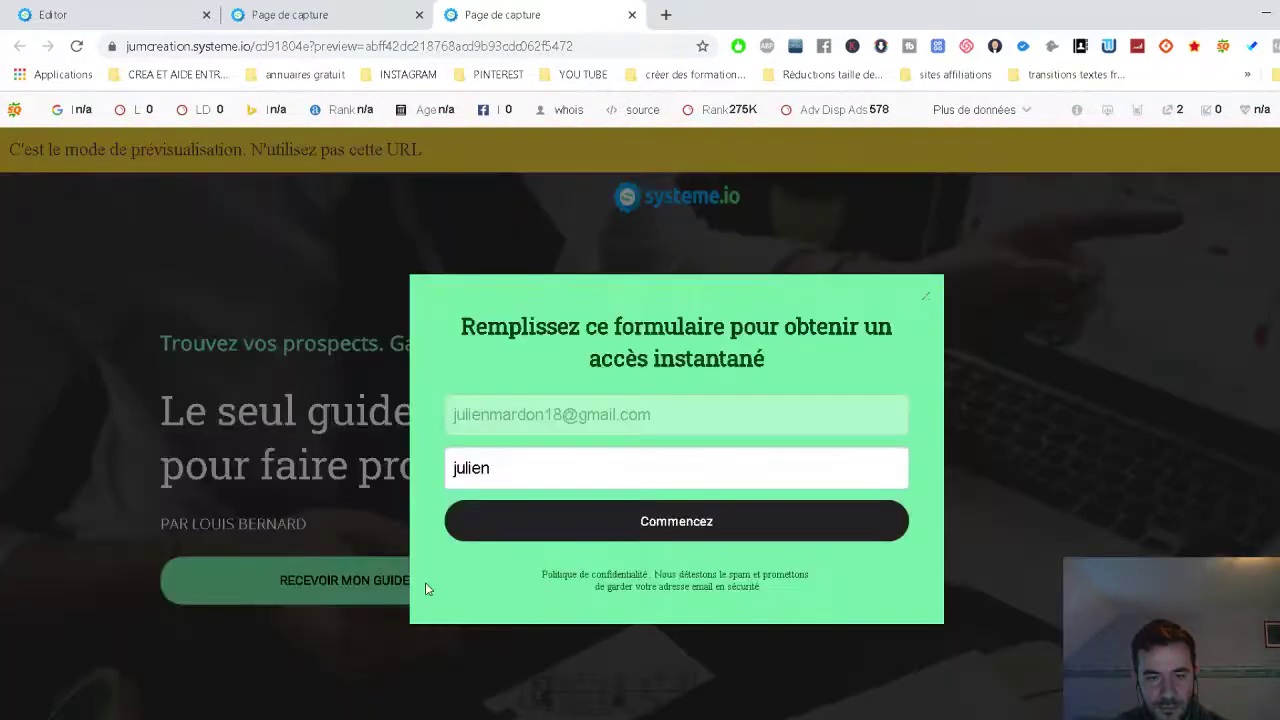
pyautogui.click(515, 462)
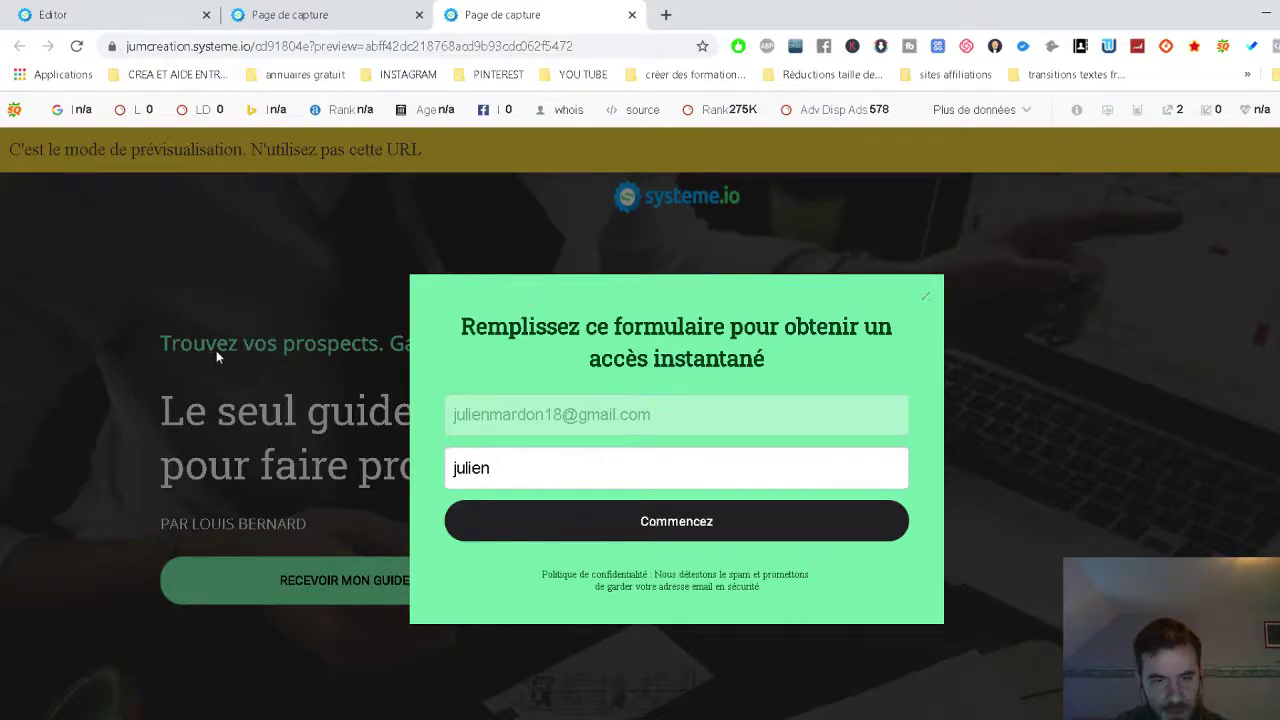
# Reload the preview, reopen the sign-up popup and retype the e-mail and first name.
pyautogui.click(76, 46)
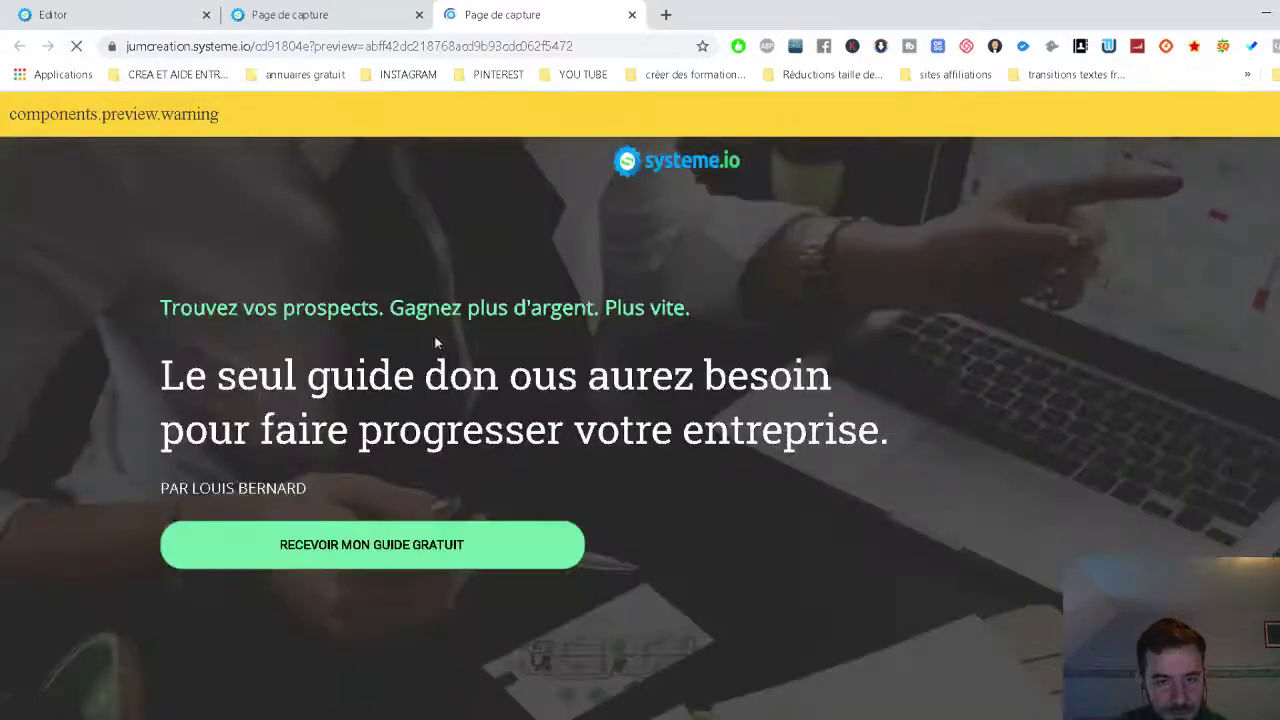
pyautogui.click(471, 554)
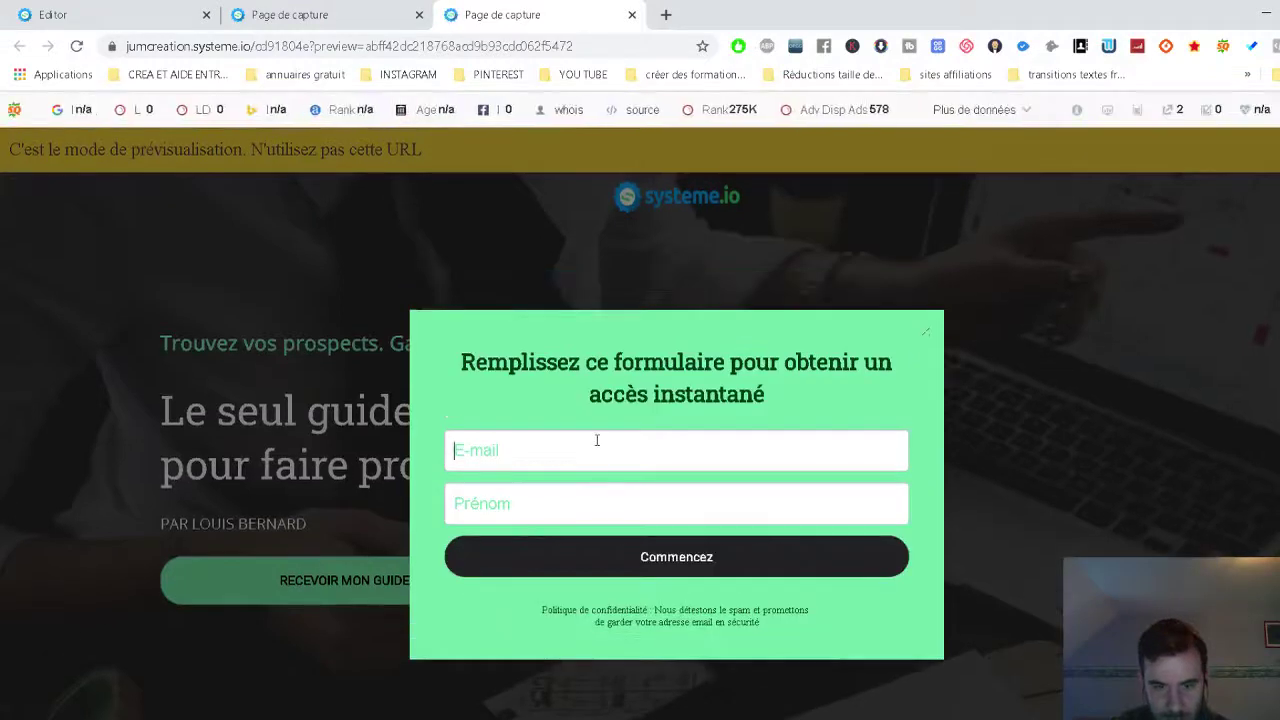
pyautogui.click(595, 438)
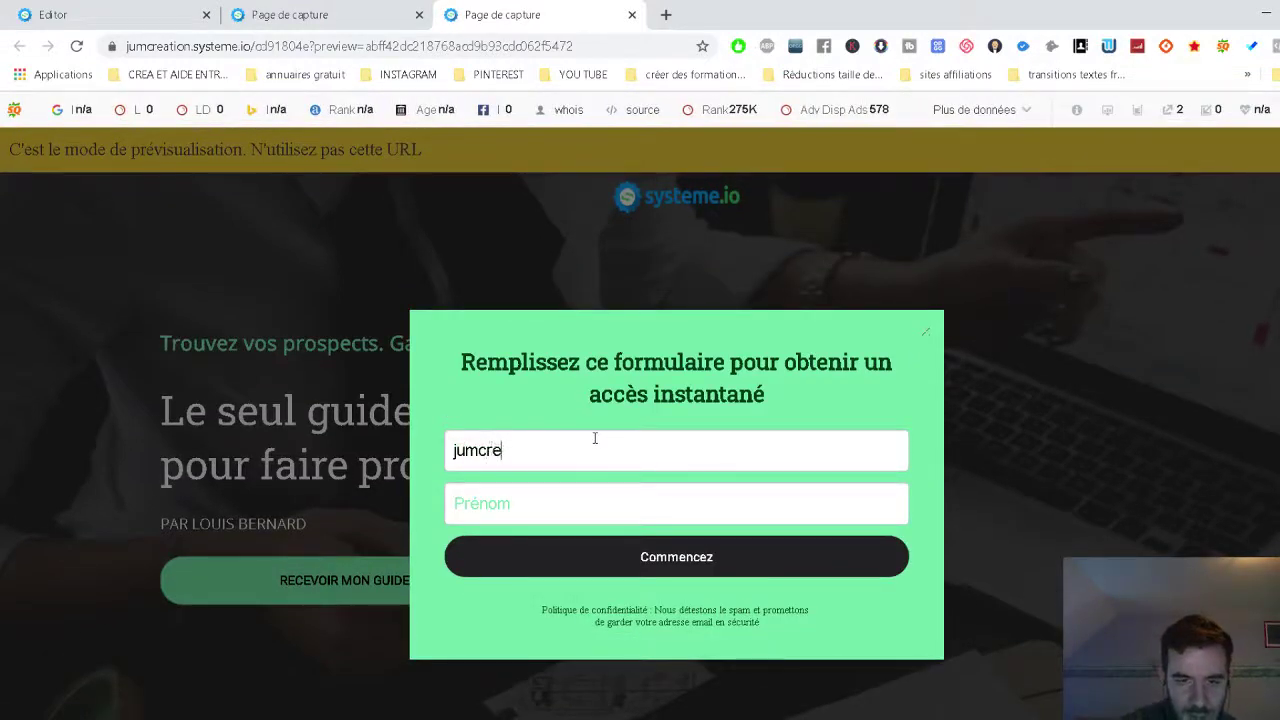
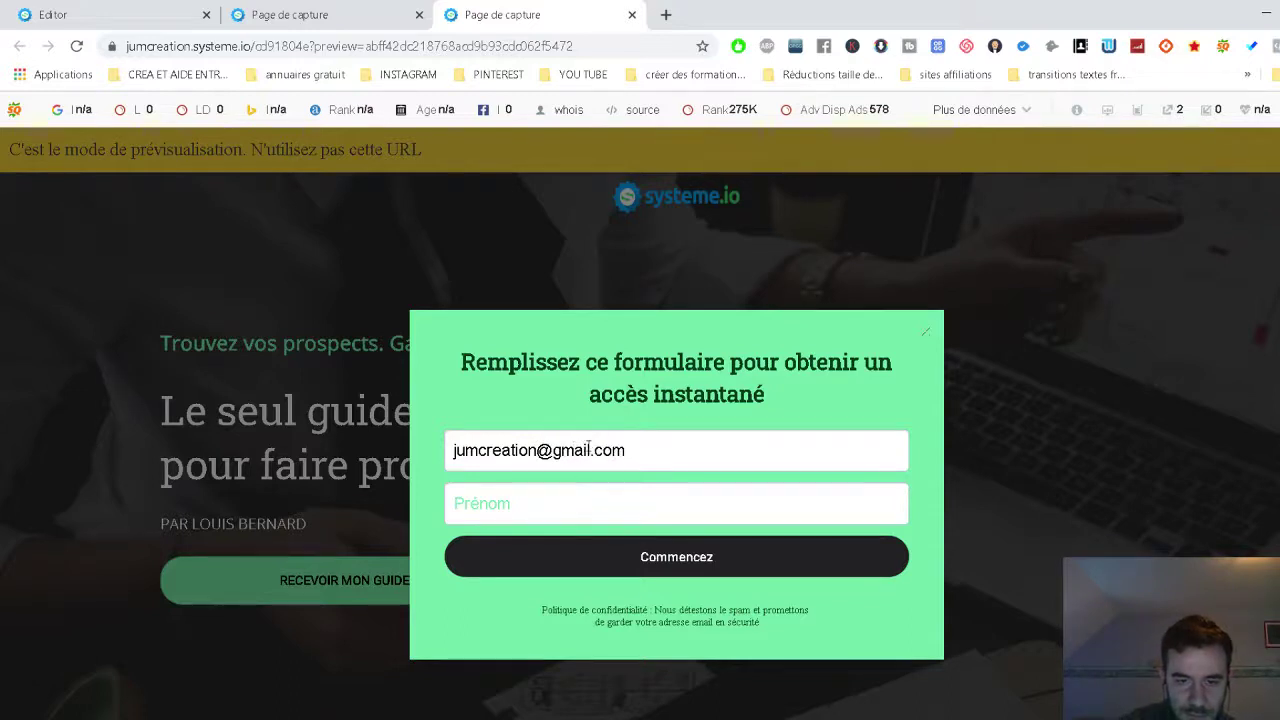
pyautogui.click(566, 505)
pyautogui.write('julien')
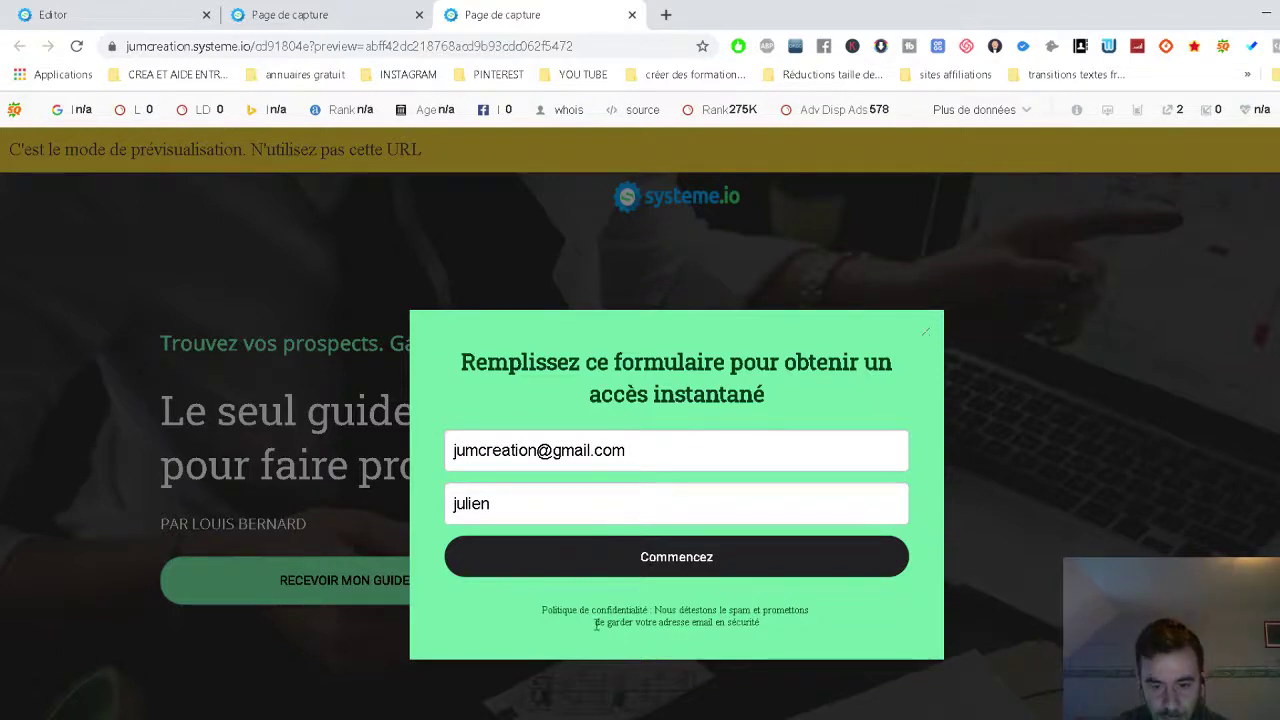
pyautogui.click(288, 12)
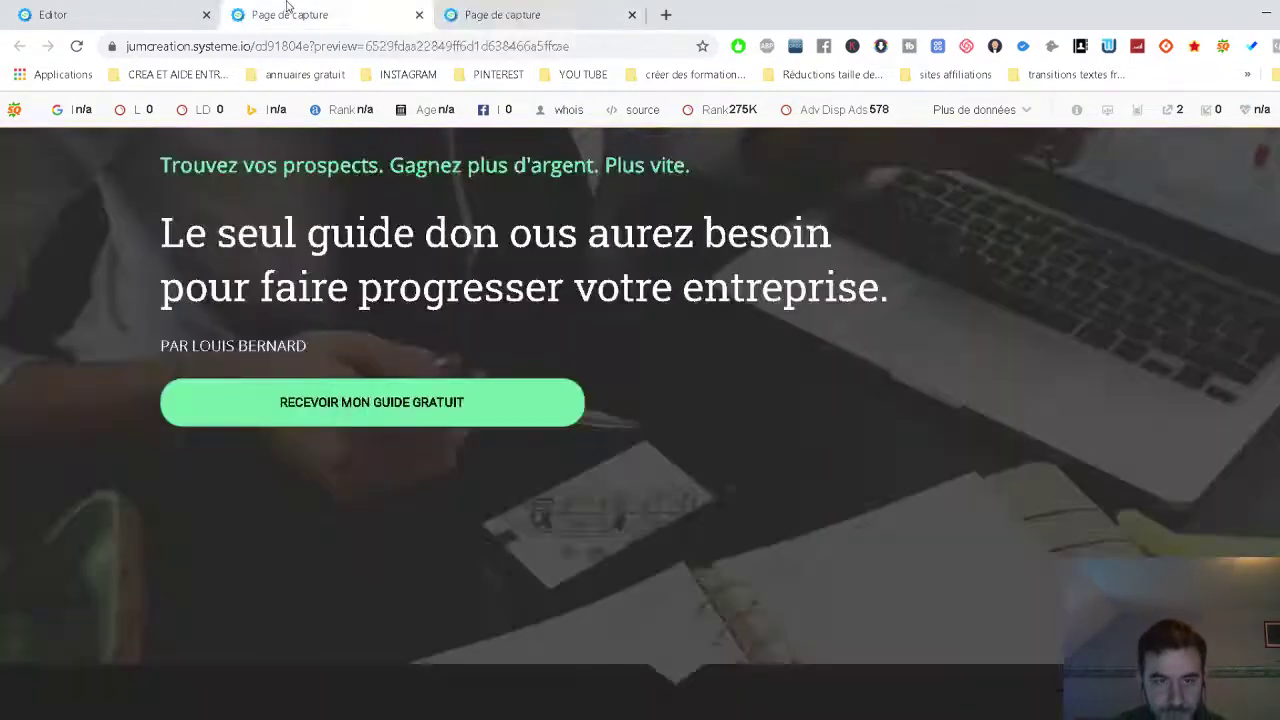
# Save the capture page edits with Enregistrer in the editor.
pyautogui.click(419, 14)
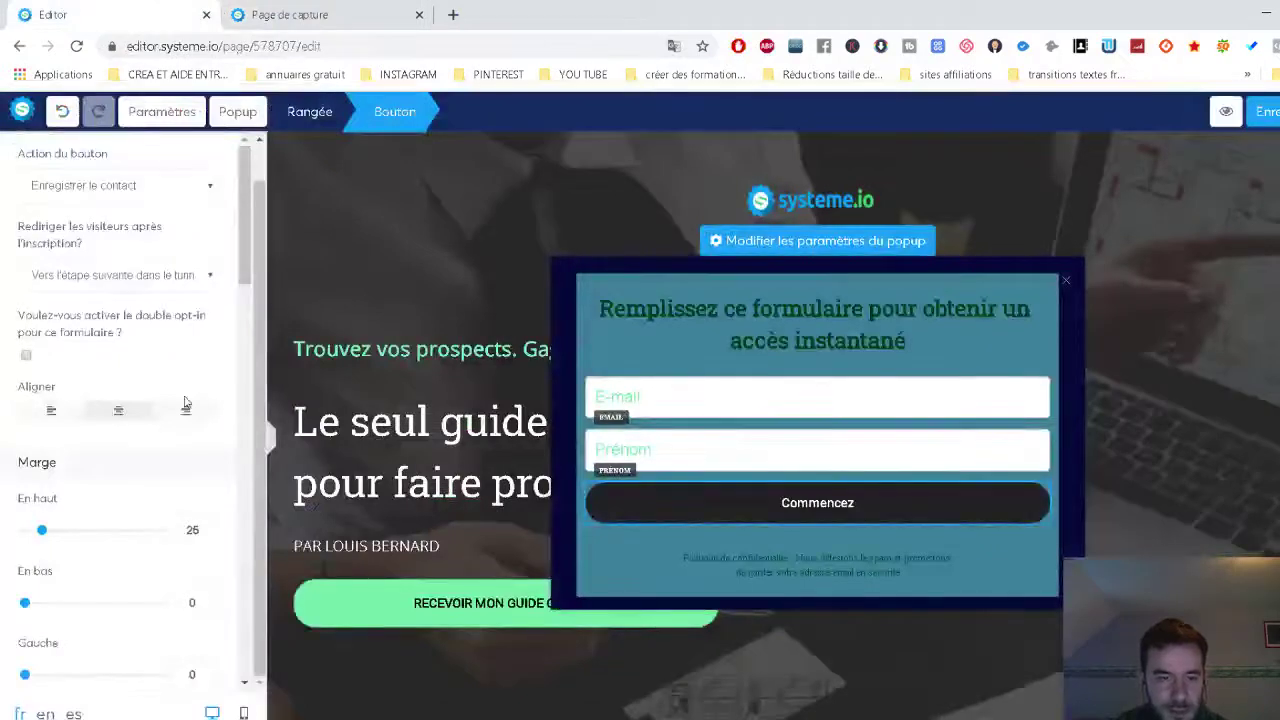
pyautogui.scroll(1, 148, 386)
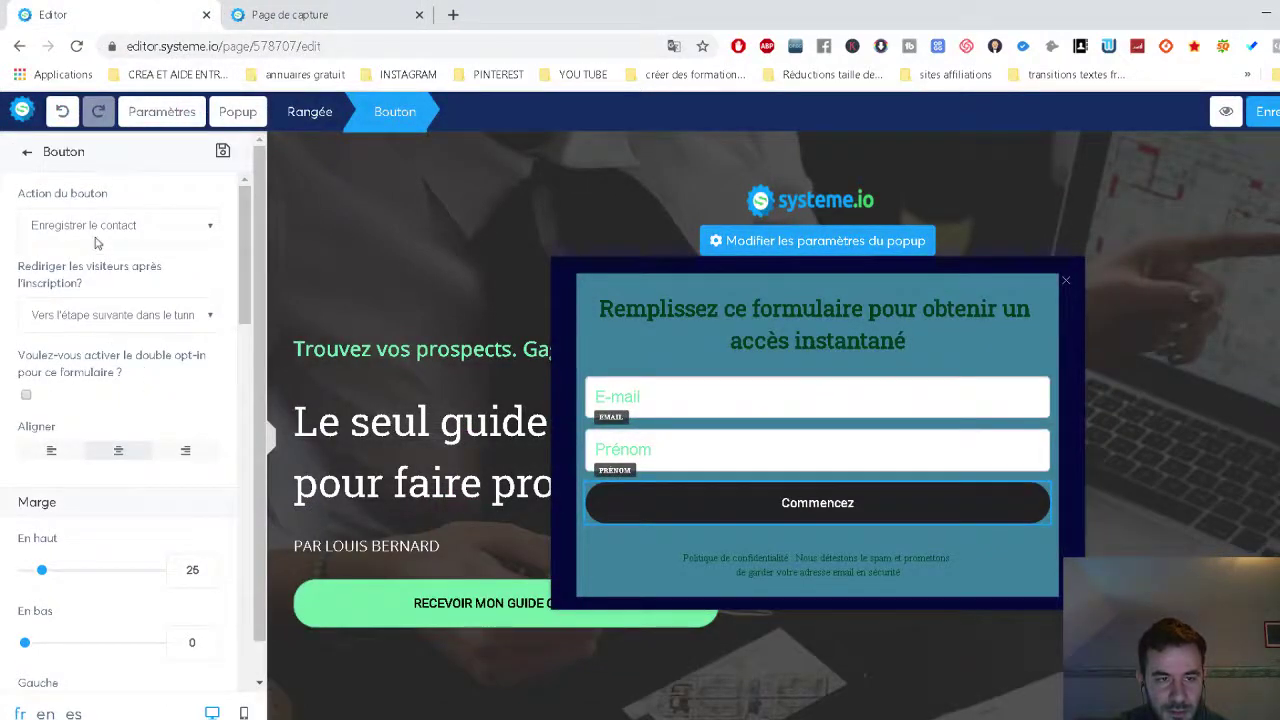
pyautogui.click(1272, 117)
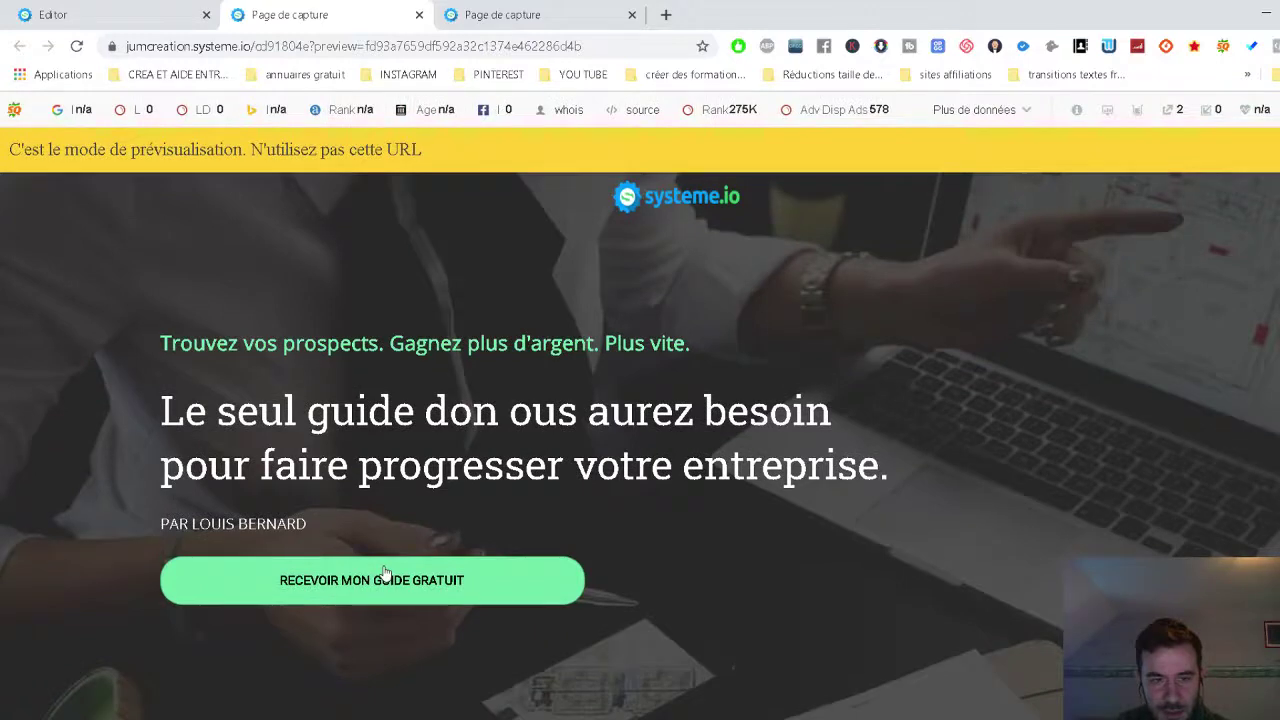
pyautogui.scroll(-2, 385, 573)
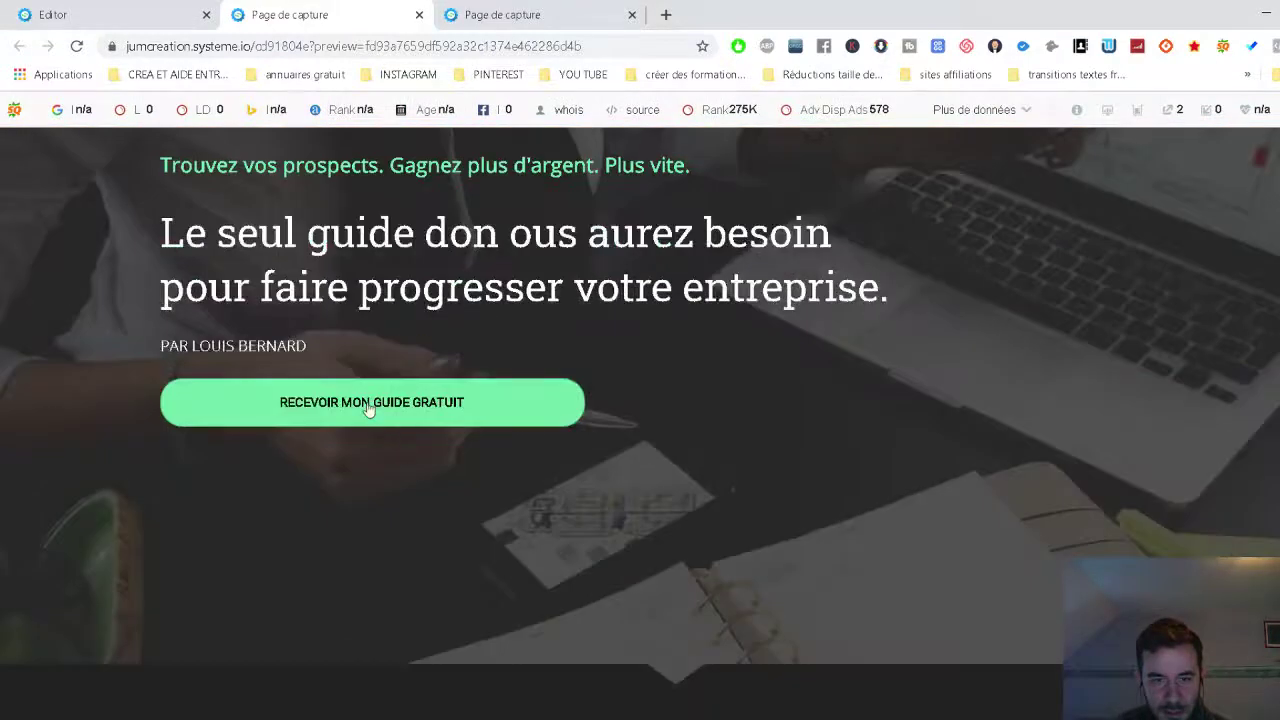
# Back in the Editor tab, save again and exit to the funnel dashboard.
pyautogui.click(172, 12)
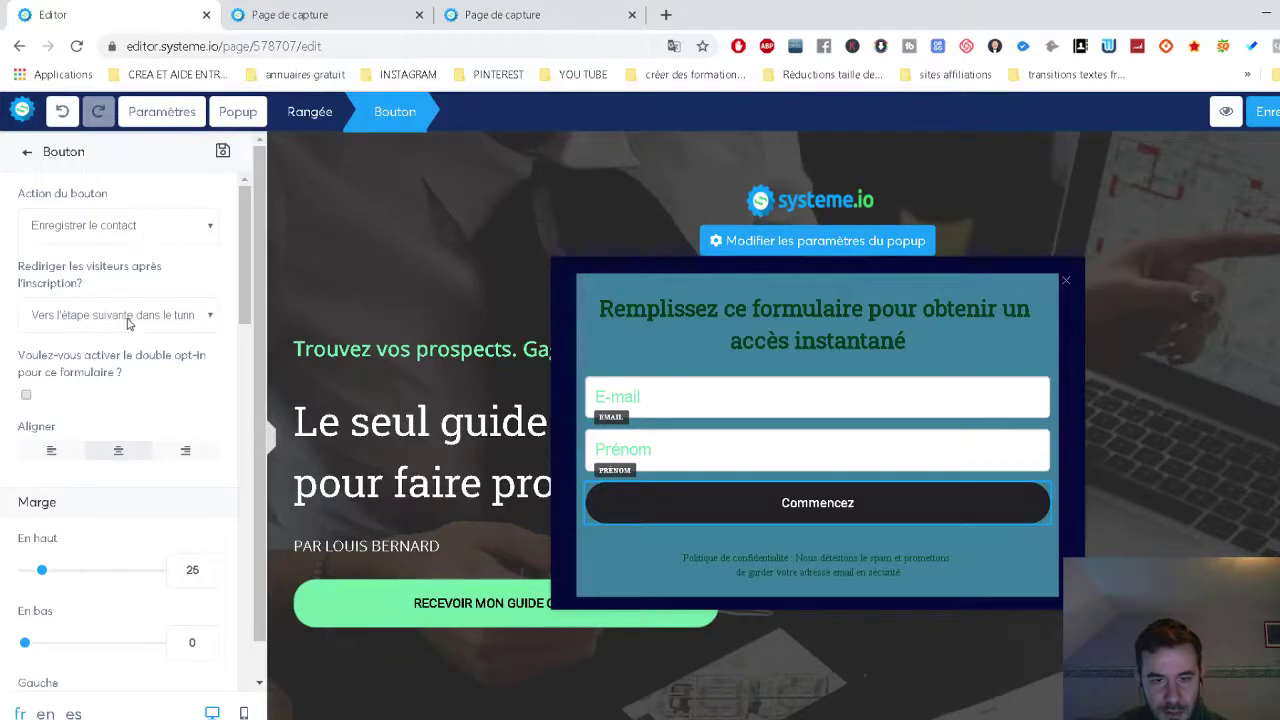
pyautogui.click(1098, 268)
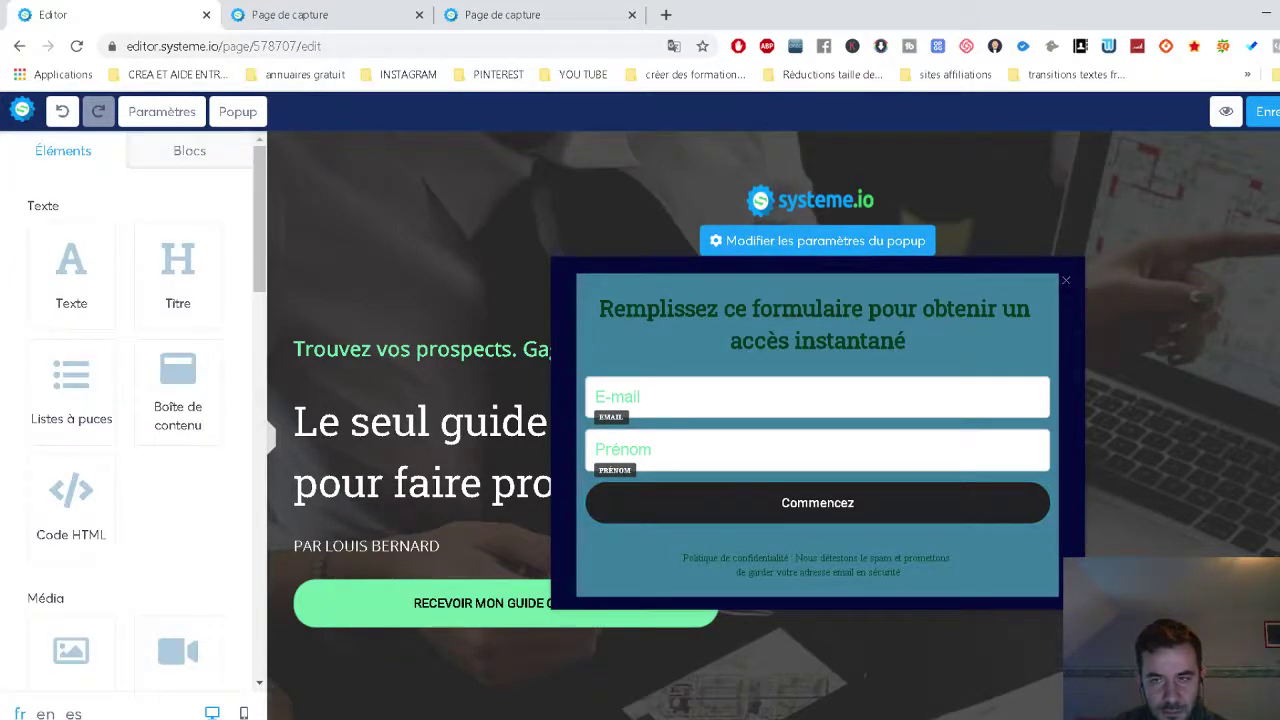
pyautogui.click(1268, 112)
pyautogui.click(1279, 112)
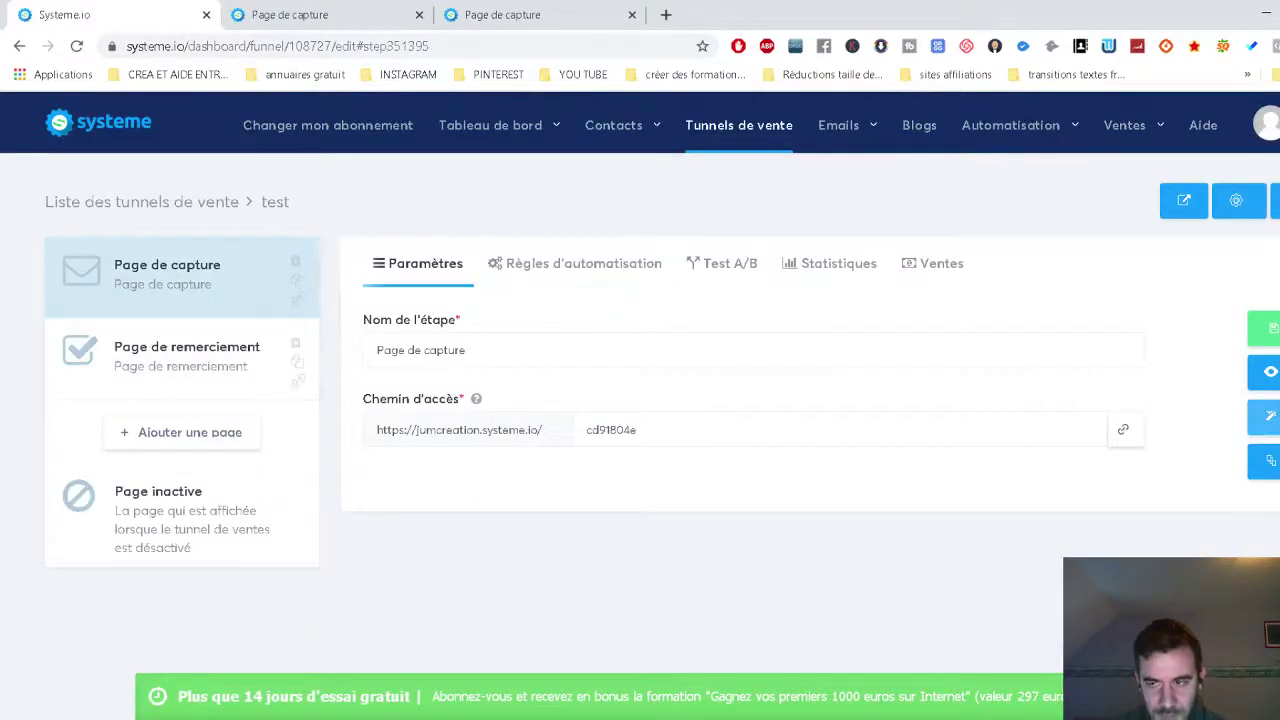
# On the live capture page, open the guide popup, enter a test e-mail and submit with Commencez.
pyautogui.click(1268, 372)
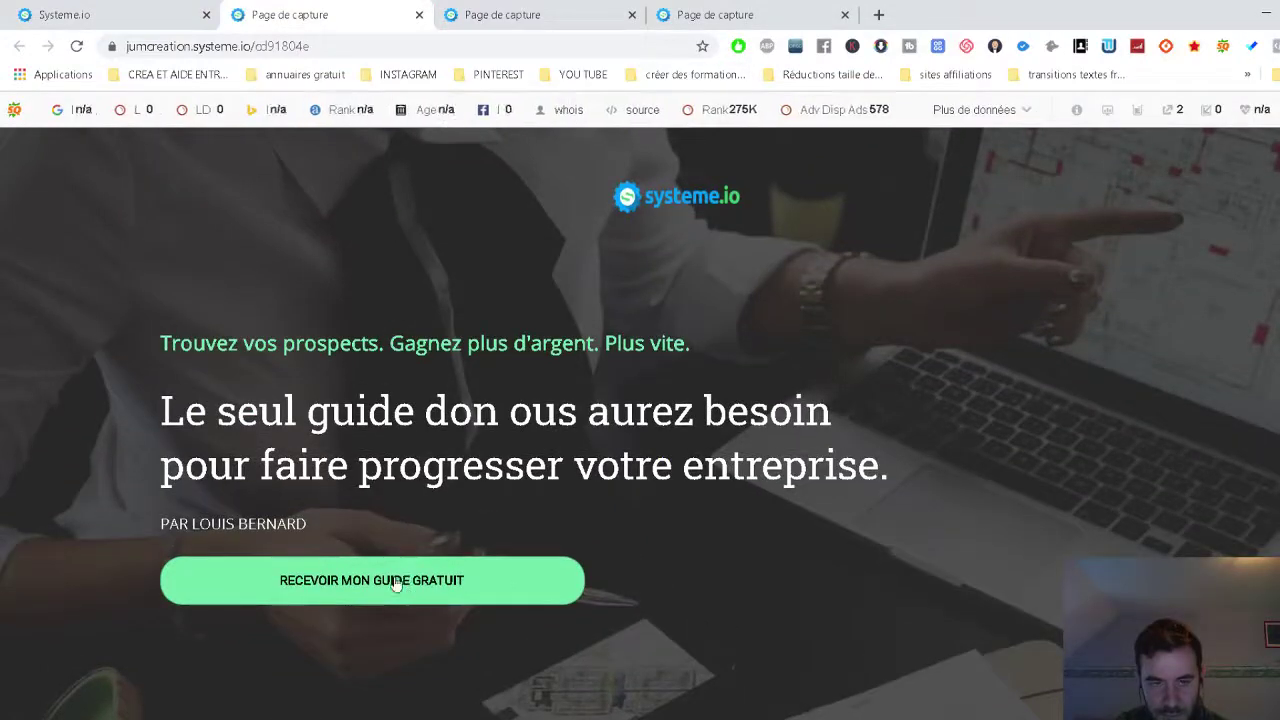
pyautogui.scroll(-15, 435, 490)
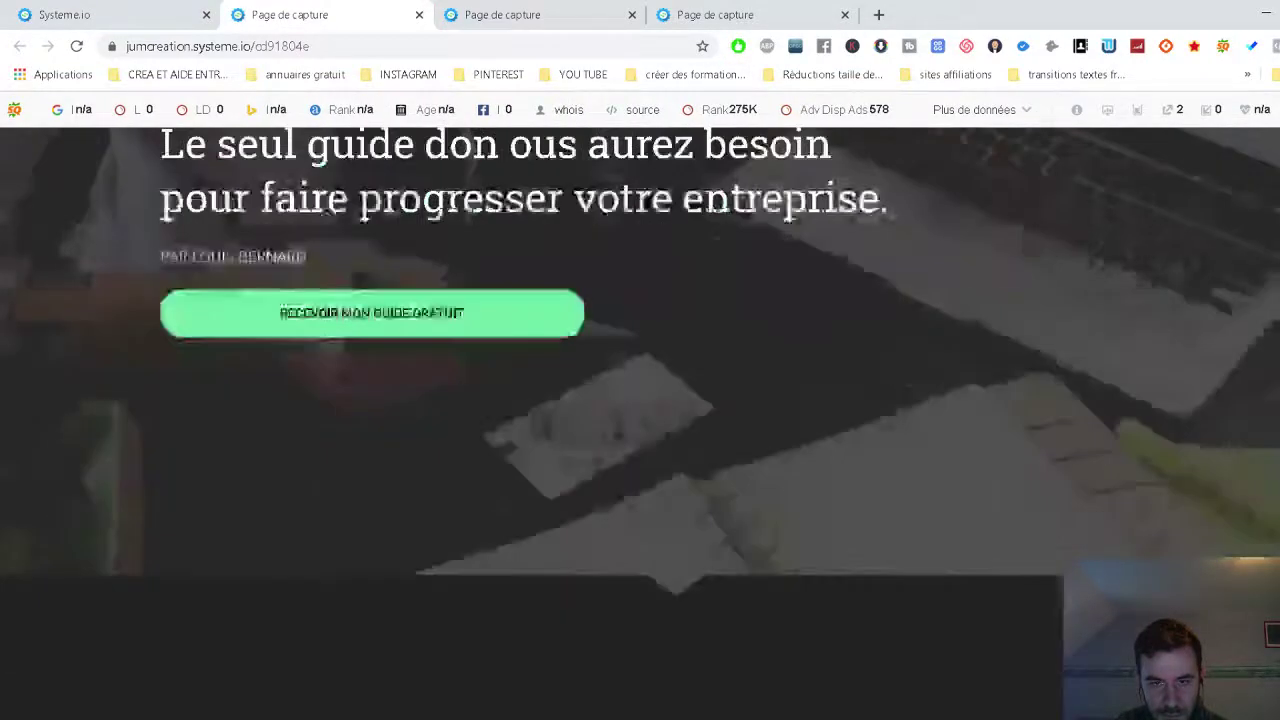
pyautogui.scroll(-8, 977, 651)
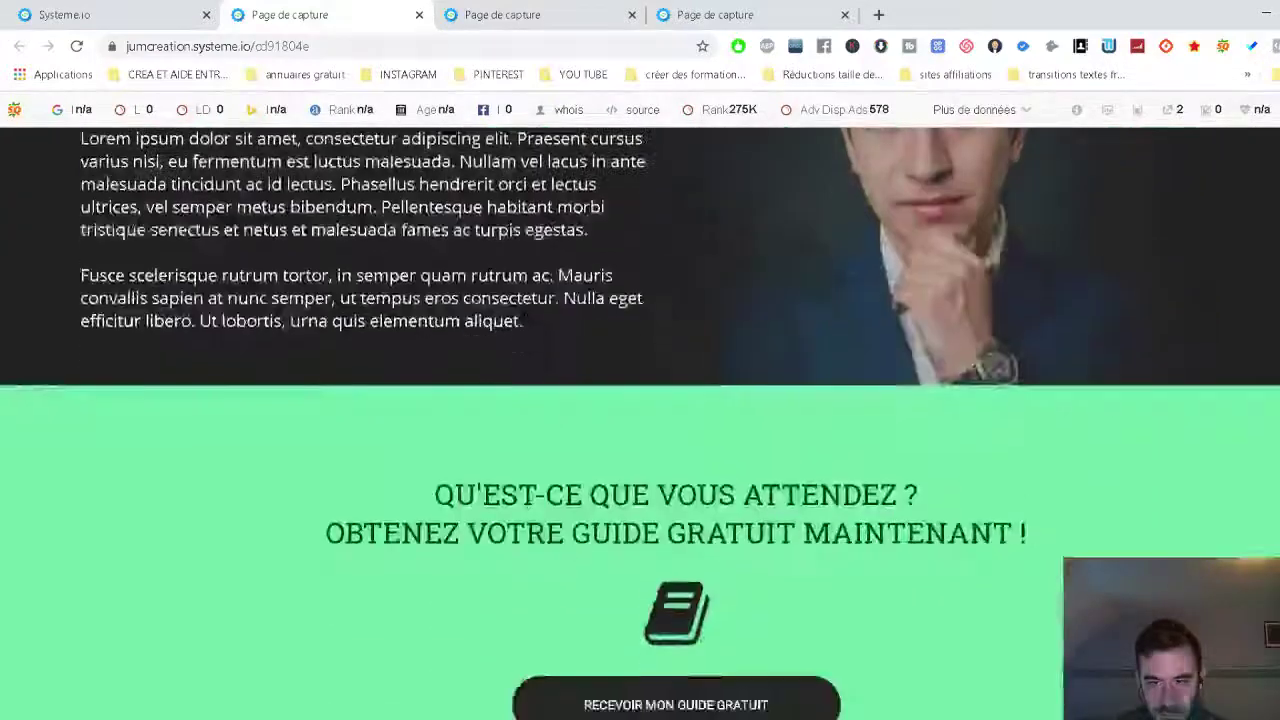
pyautogui.click(729, 549)
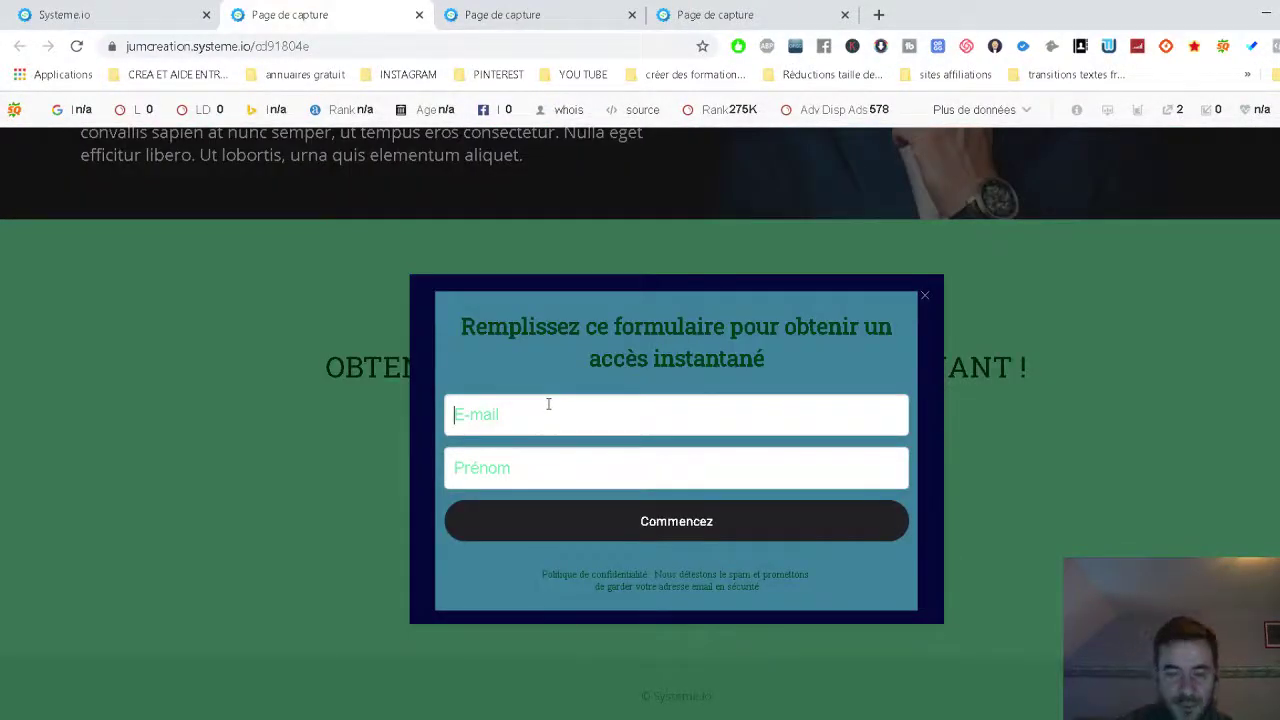
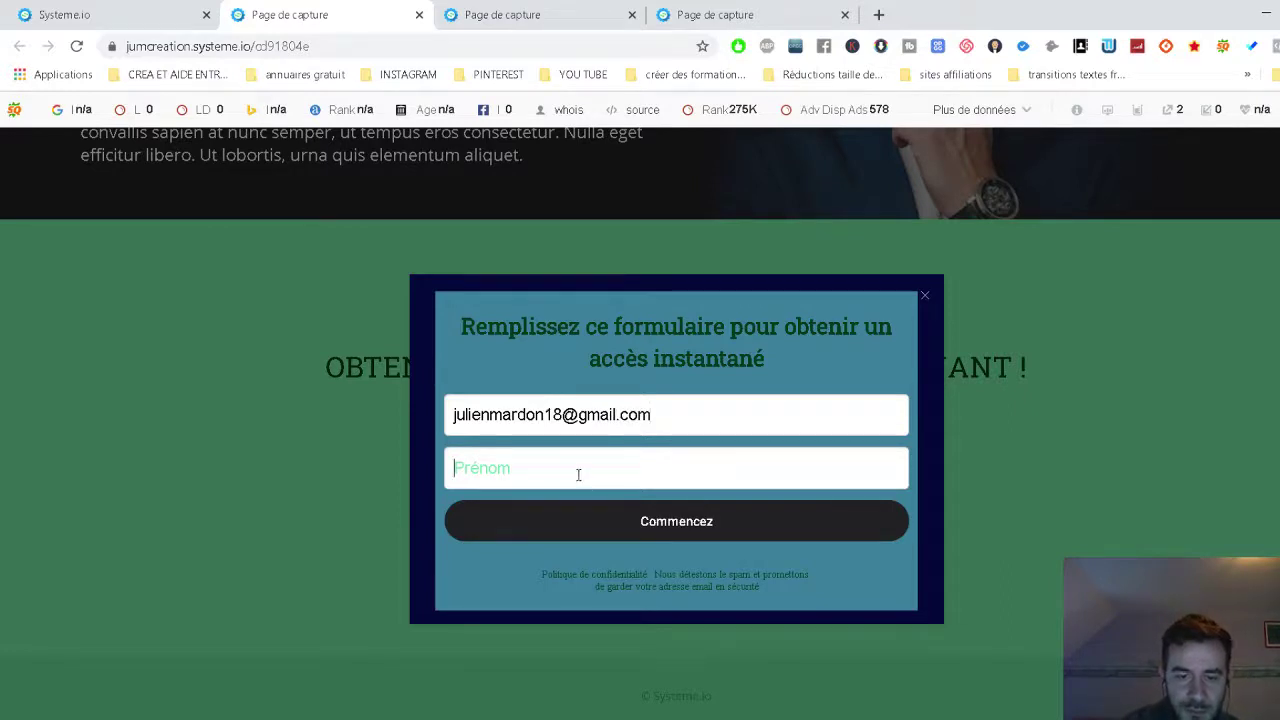
pyautogui.write('ju')
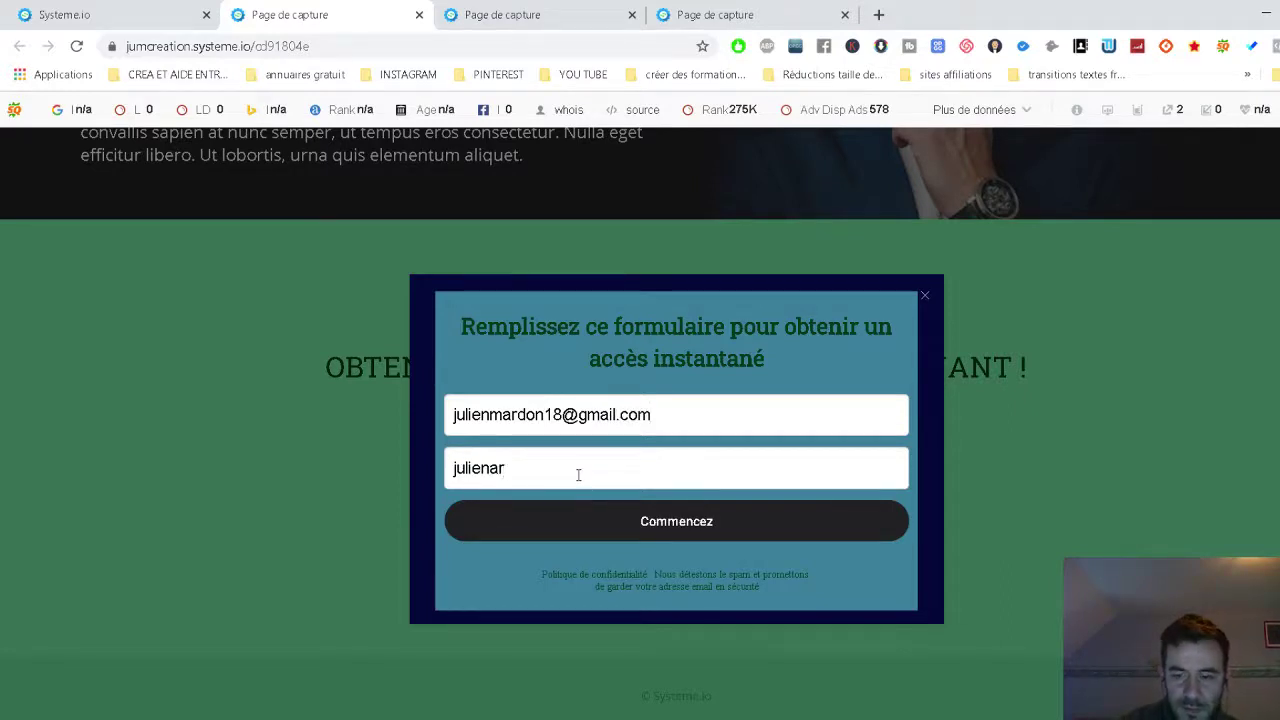
pyautogui.click(597, 525)
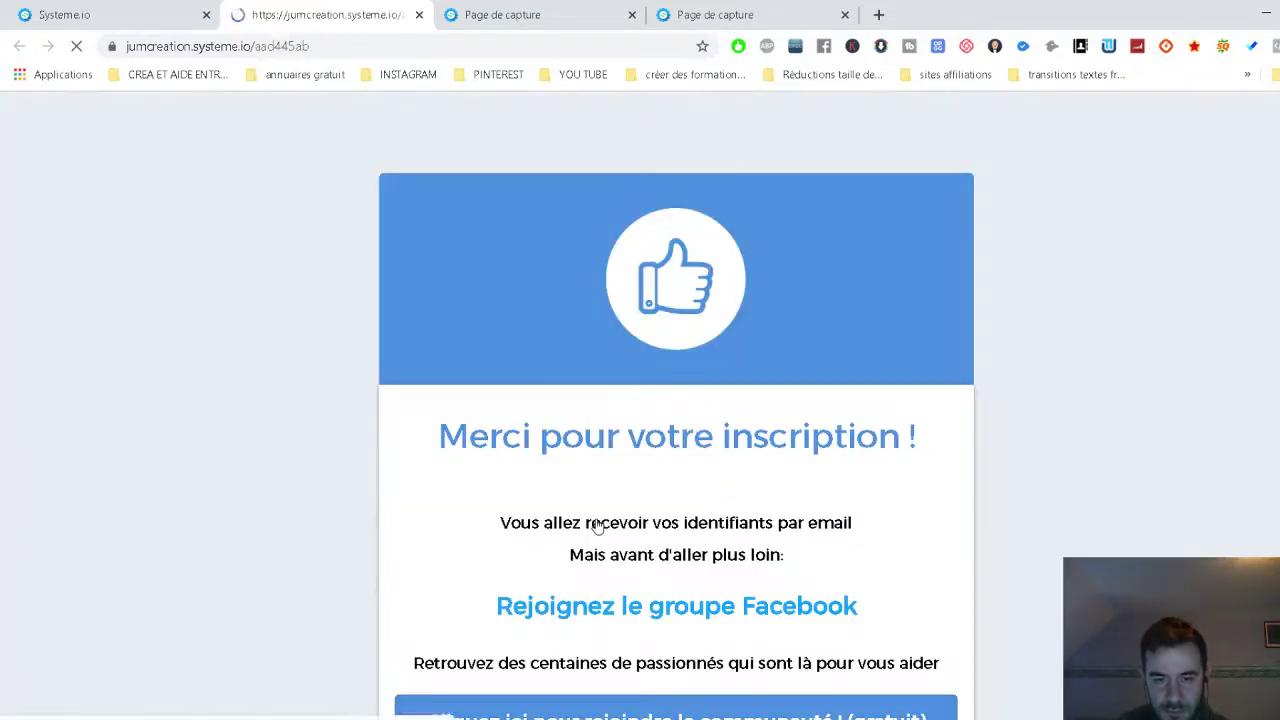
# Close the outdated capture page preview tab and return to the funnel dashboard.
pyautogui.scroll(-1, 463, 300)
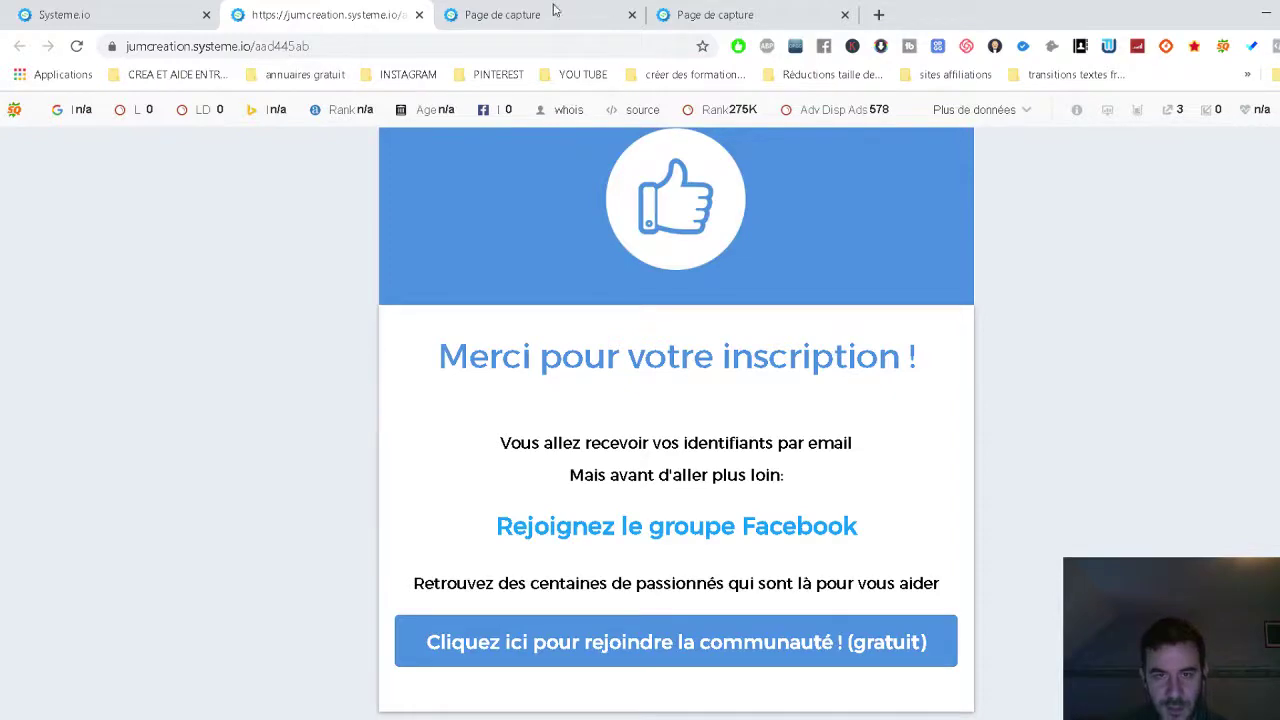
pyautogui.click(524, 14)
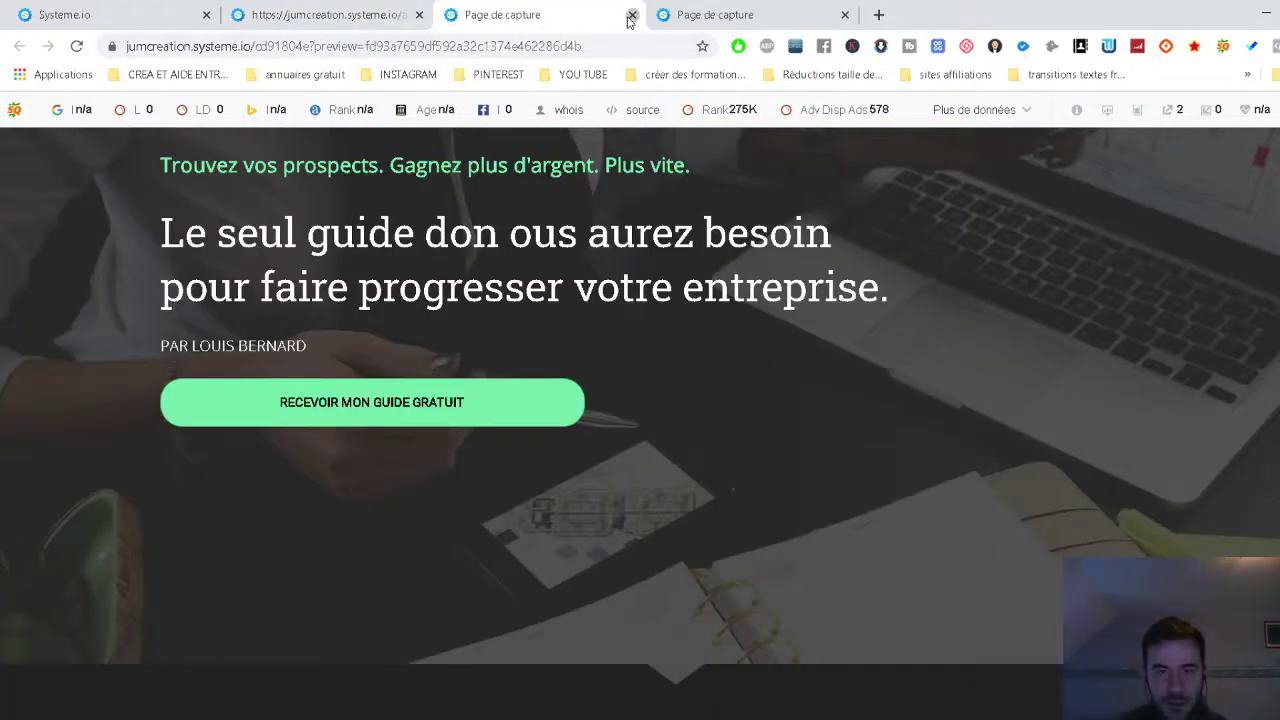
pyautogui.click(631, 15)
pyautogui.click(38, 8)
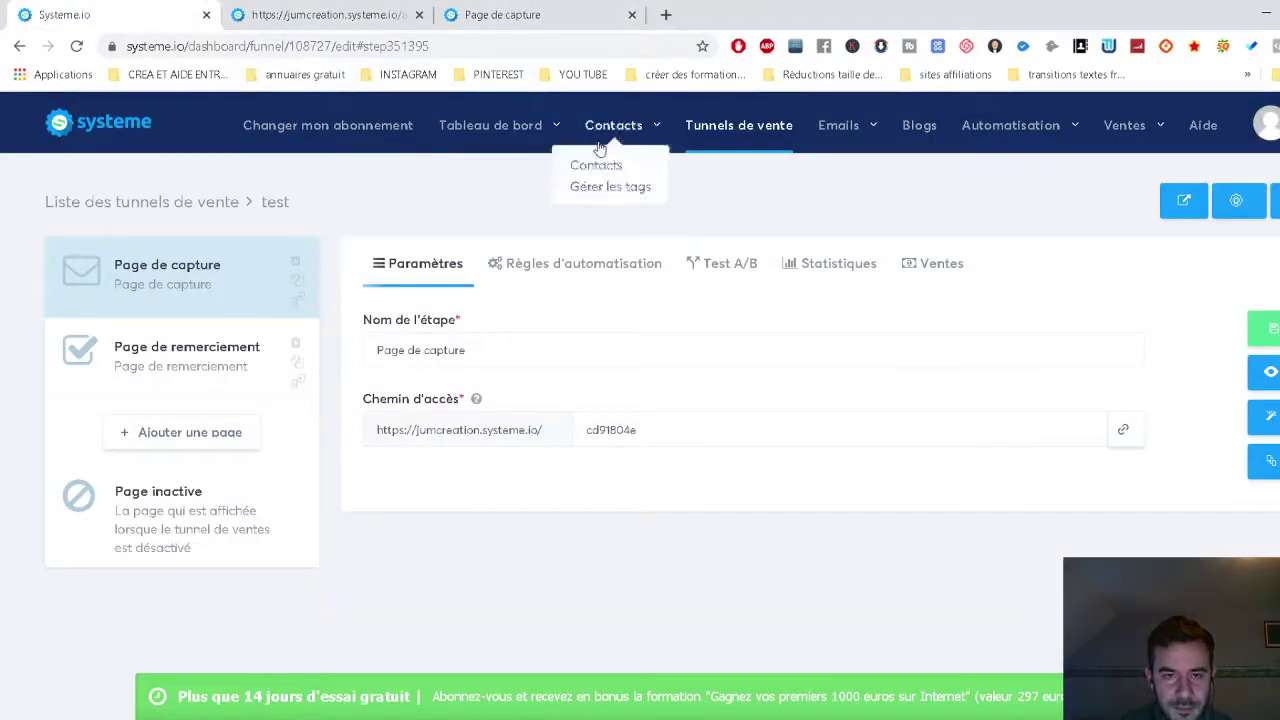
# Open the contacts list and find the new test sign-up's row.
pyautogui.moveTo(630, 133)
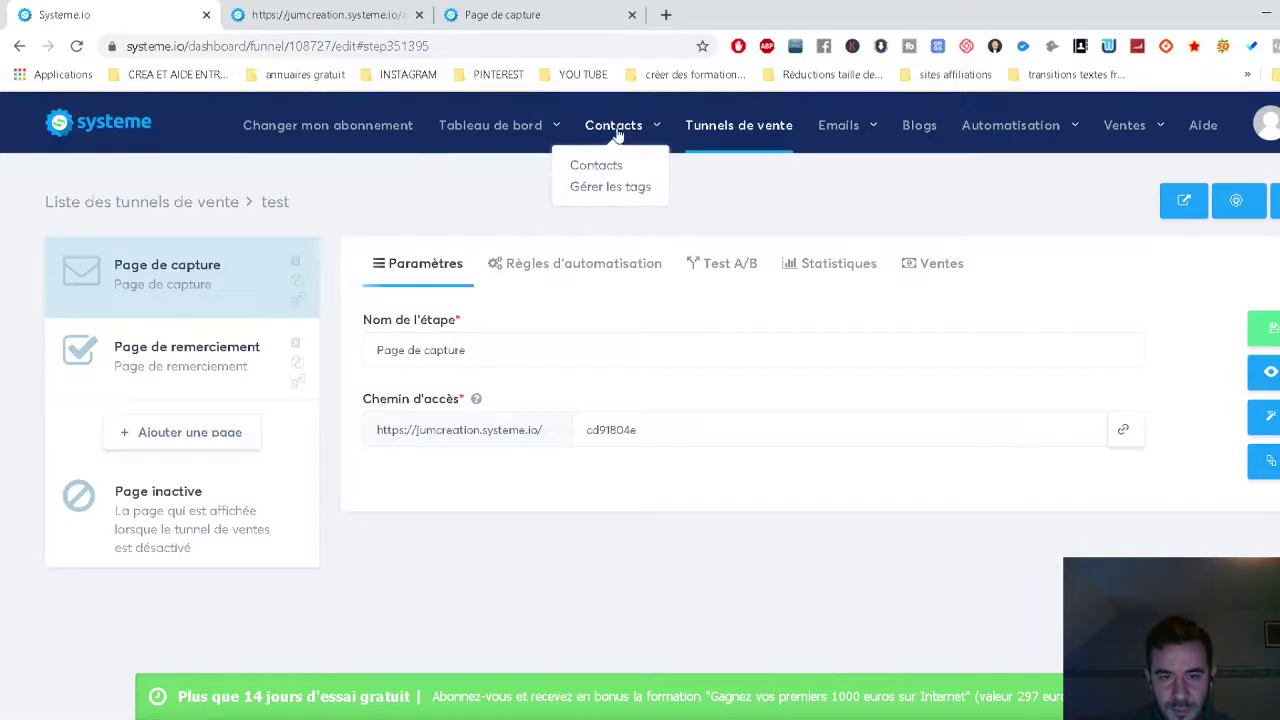
pyautogui.click(602, 166)
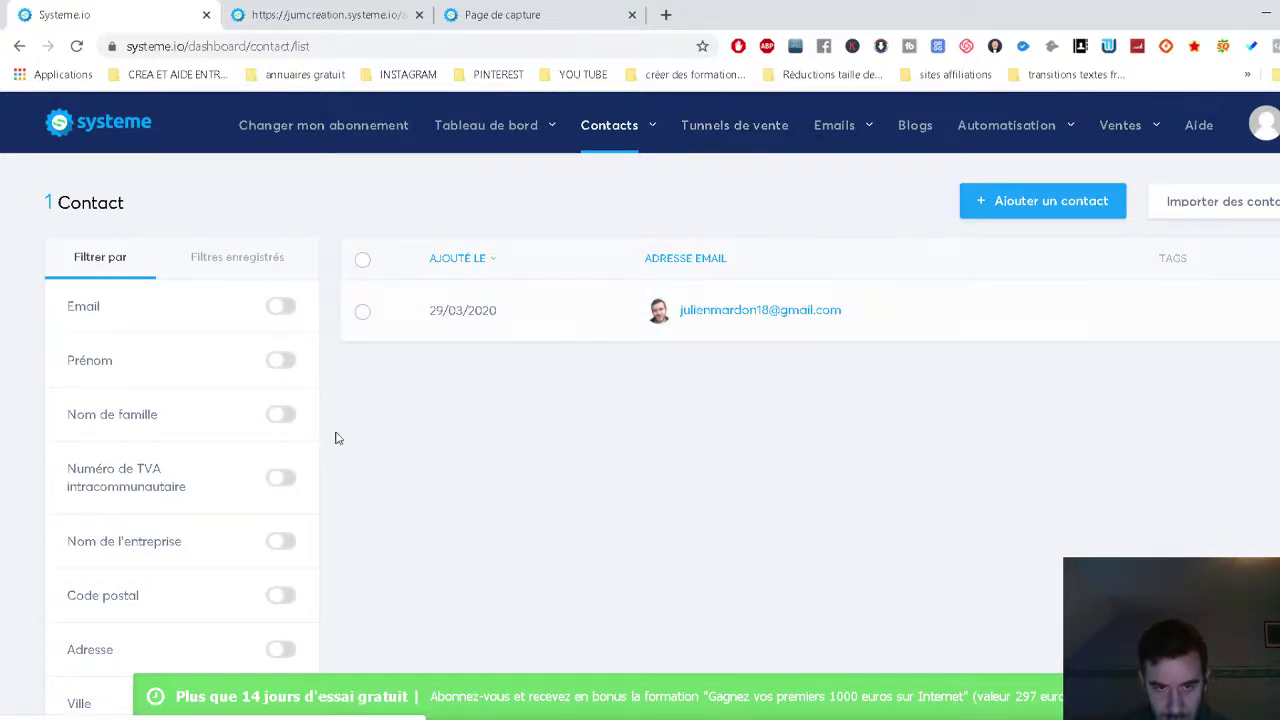
pyautogui.scroll(-1, 300, 435)
pyautogui.click(363, 225)
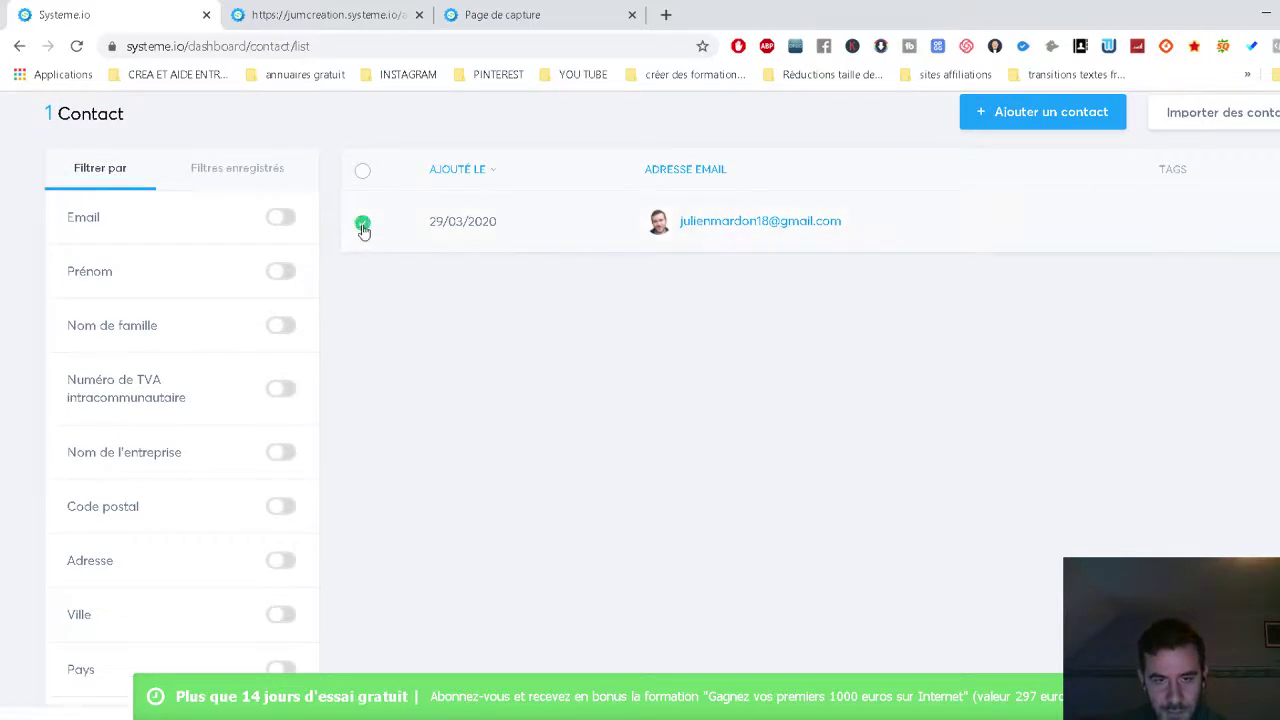
pyautogui.scroll(-2, 375, 546)
pyautogui.scroll(3, 368, 369)
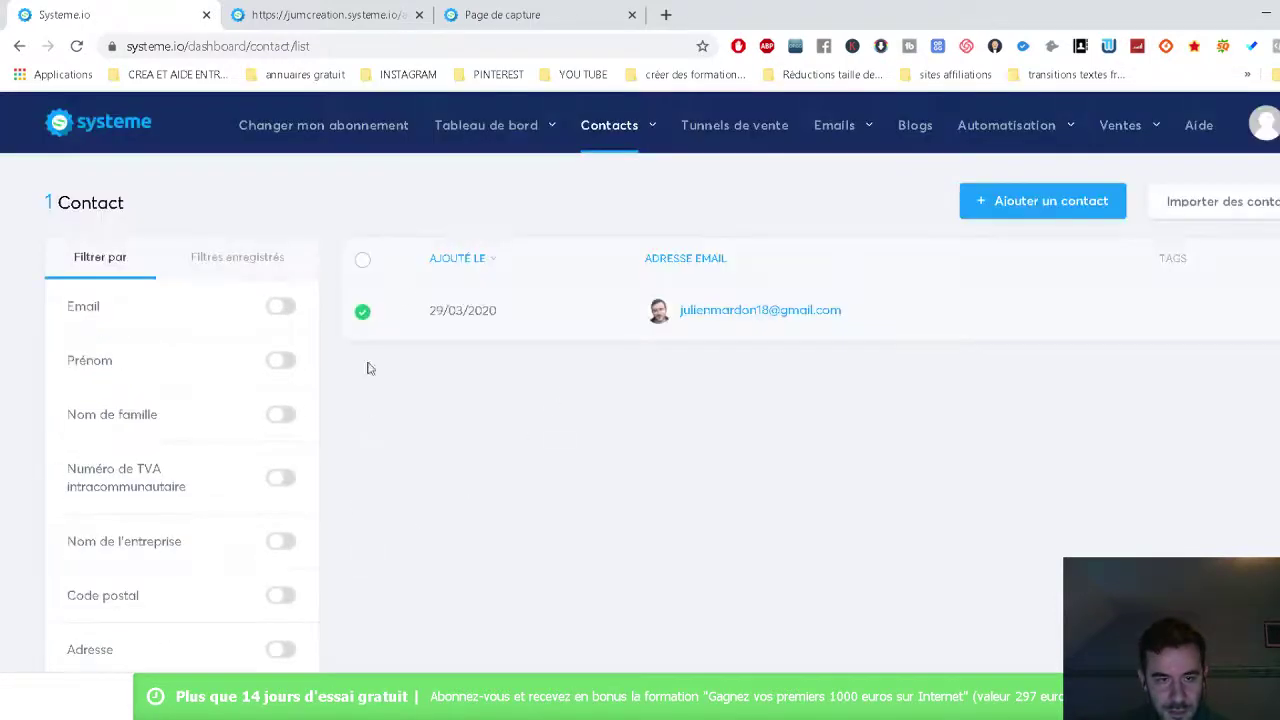
pyautogui.click(363, 314)
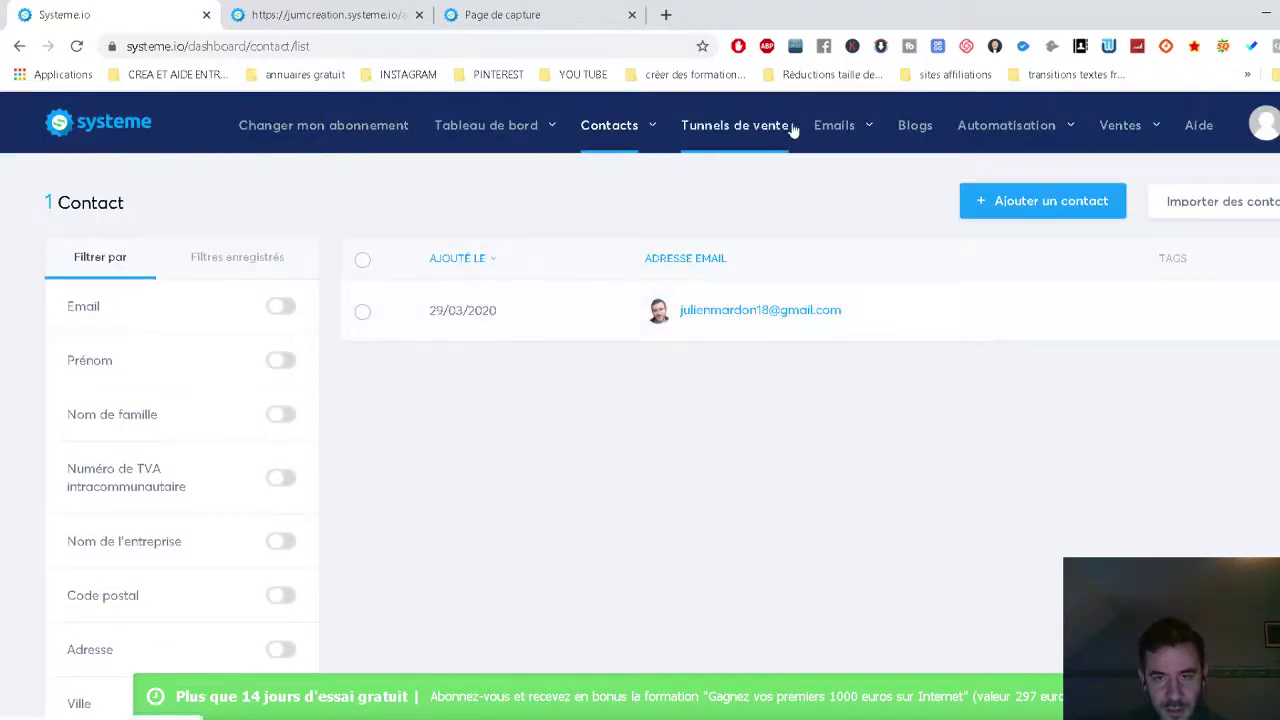
# Review the contact's captured e-mail and first name, then view the empty tag list.
pyautogui.click(727, 314)
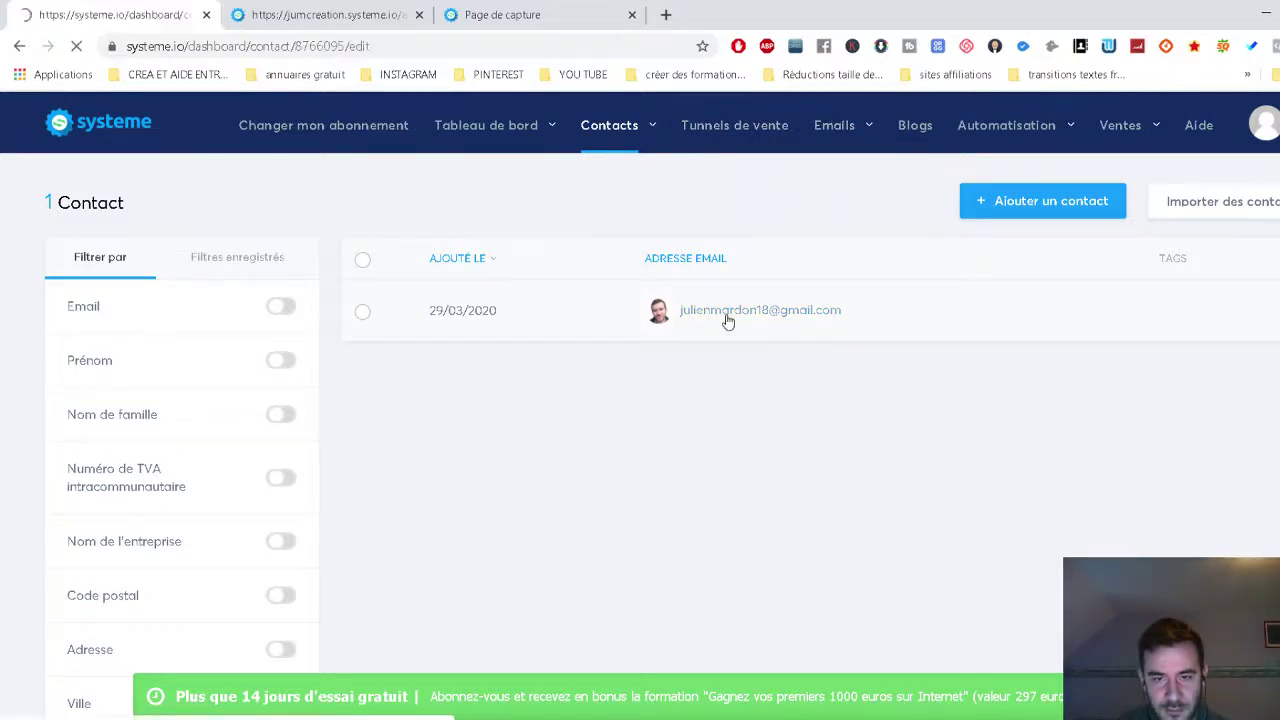
pyautogui.scroll(-7, 751, 443)
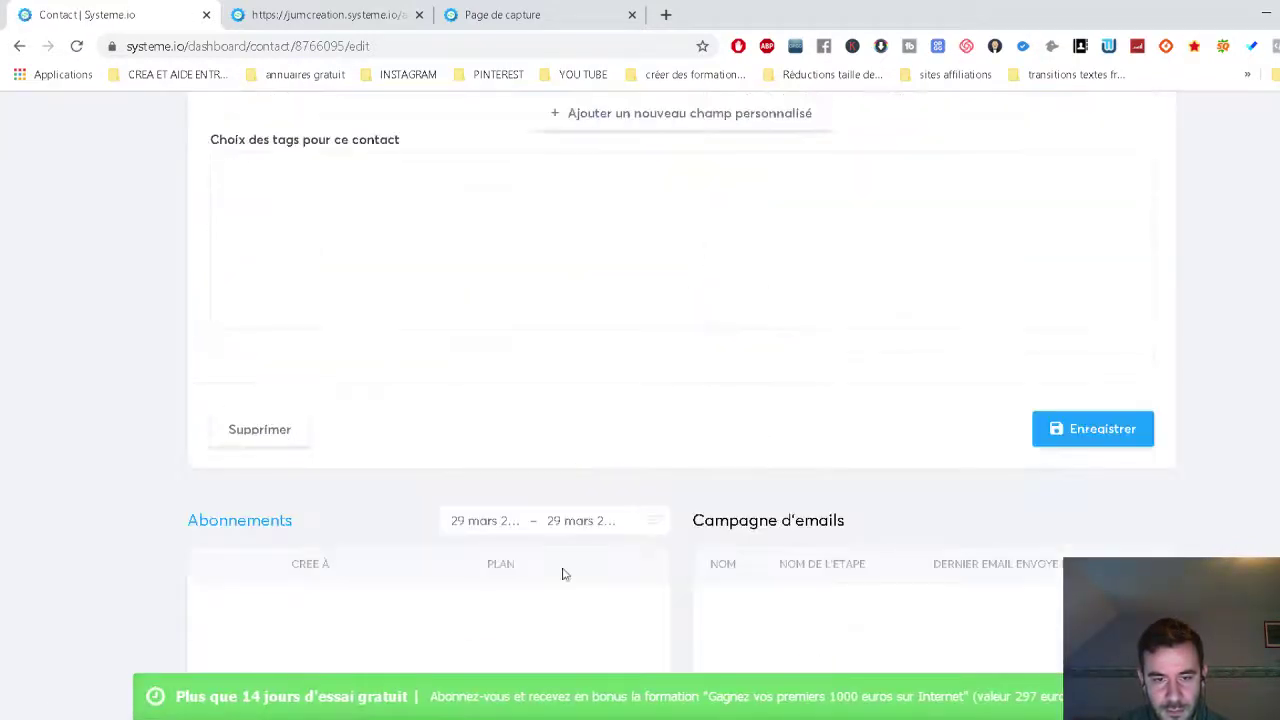
pyautogui.scroll(2, 477, 240)
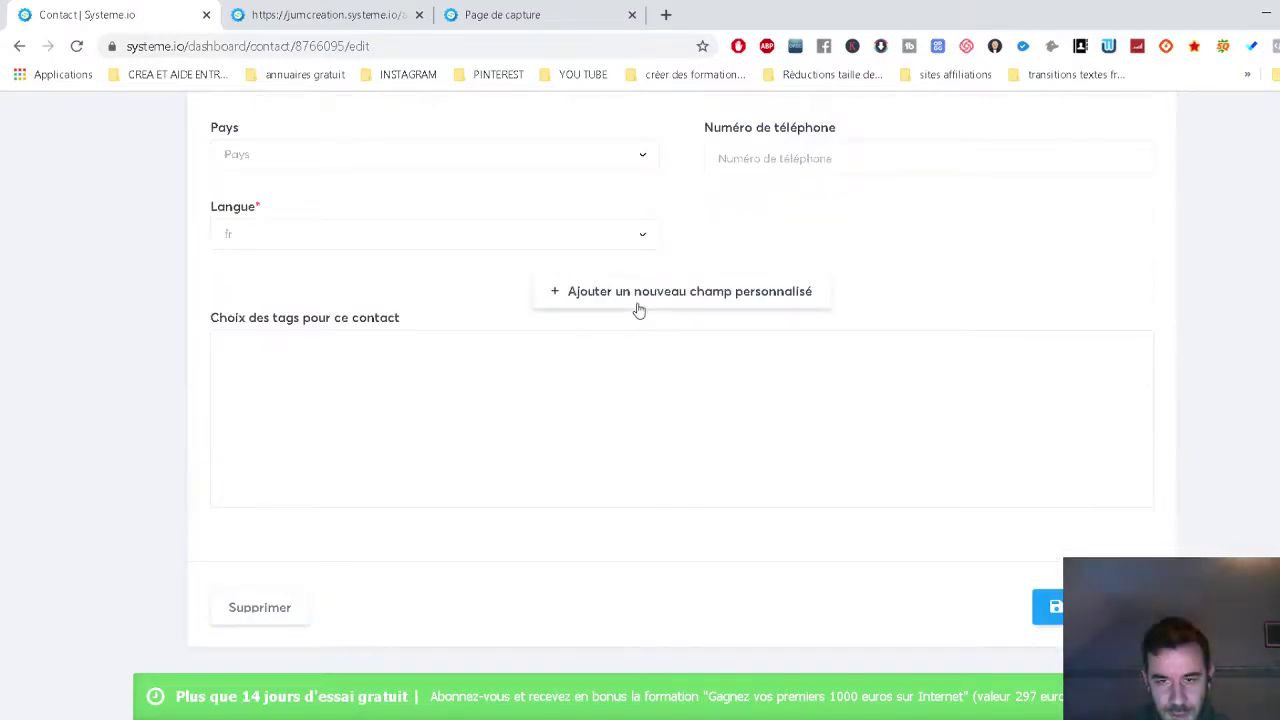
pyautogui.click(639, 311)
pyautogui.click(1006, 370)
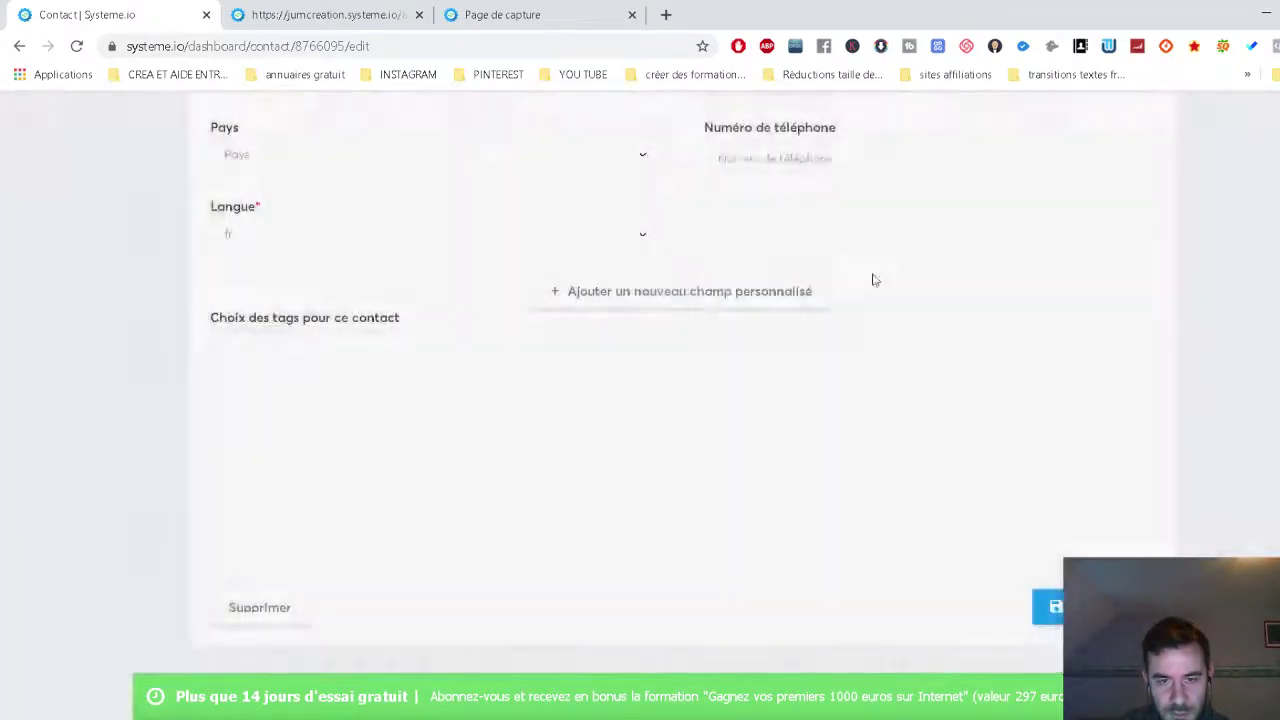
pyautogui.scroll(-3, 810, 432)
pyautogui.scroll(-5, 808, 453)
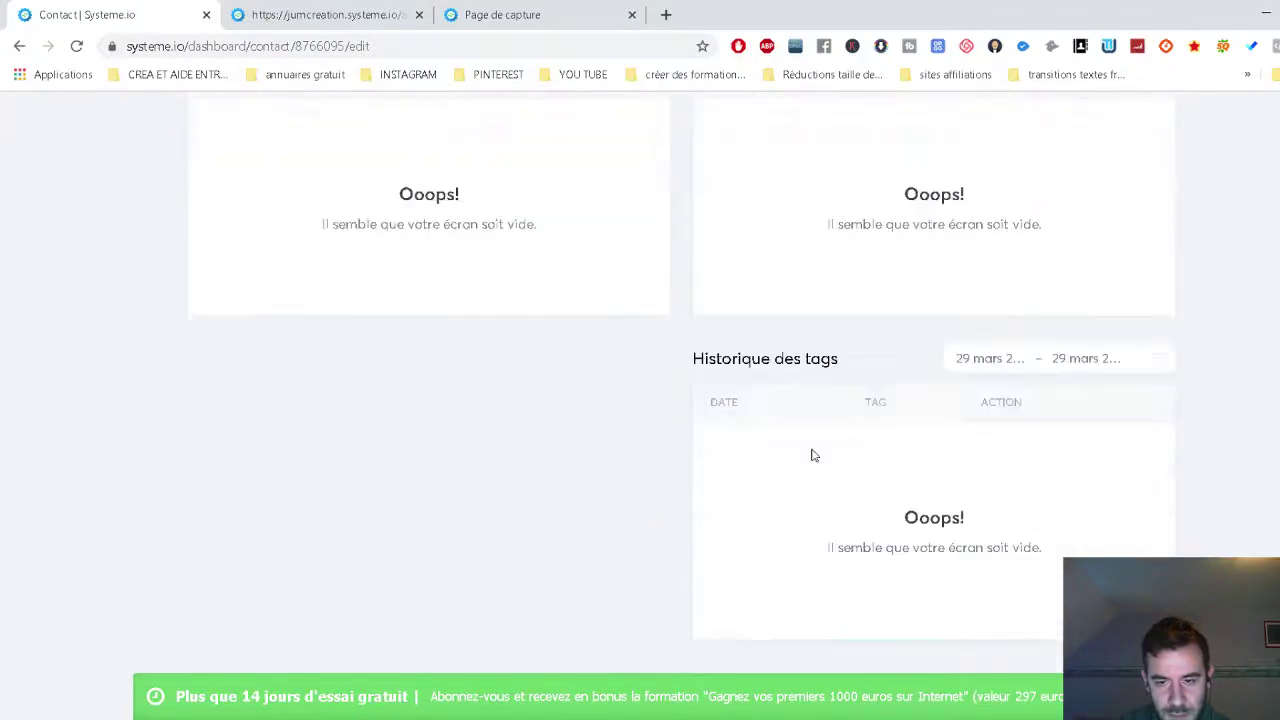
pyautogui.scroll(8, 811, 455)
pyautogui.scroll(4, 812, 455)
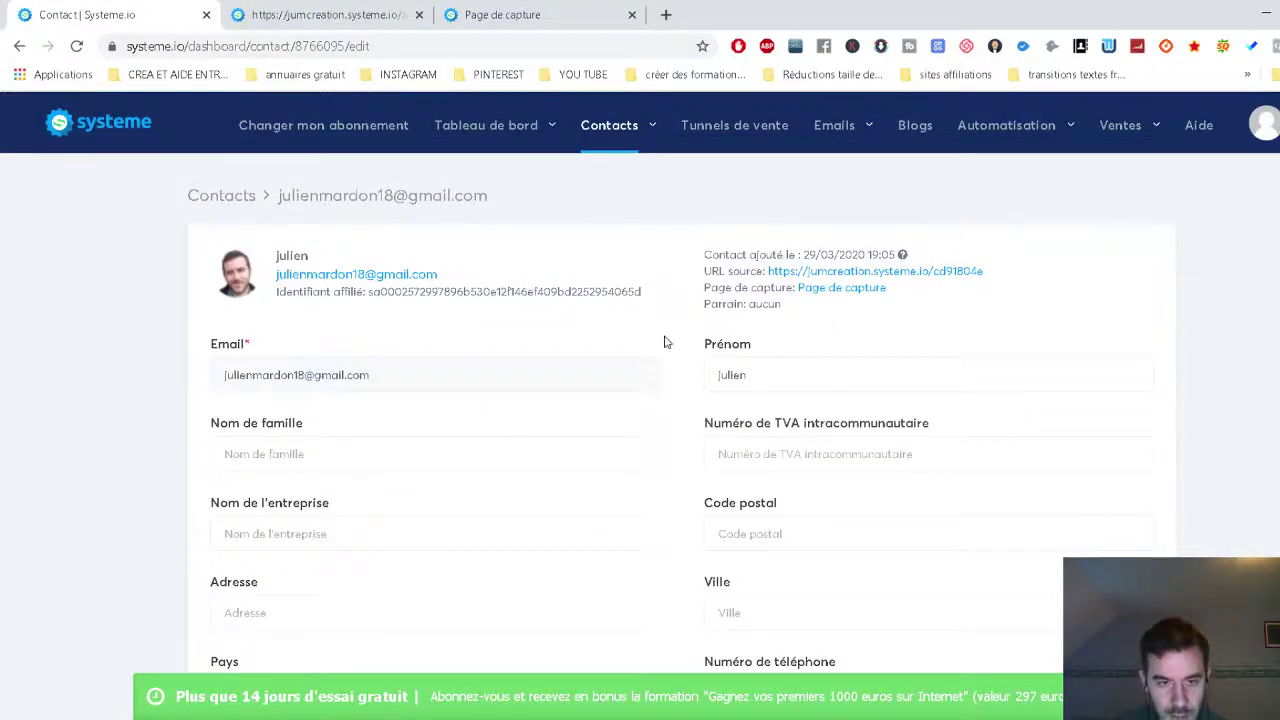
pyautogui.scroll(-4, 1194, 343)
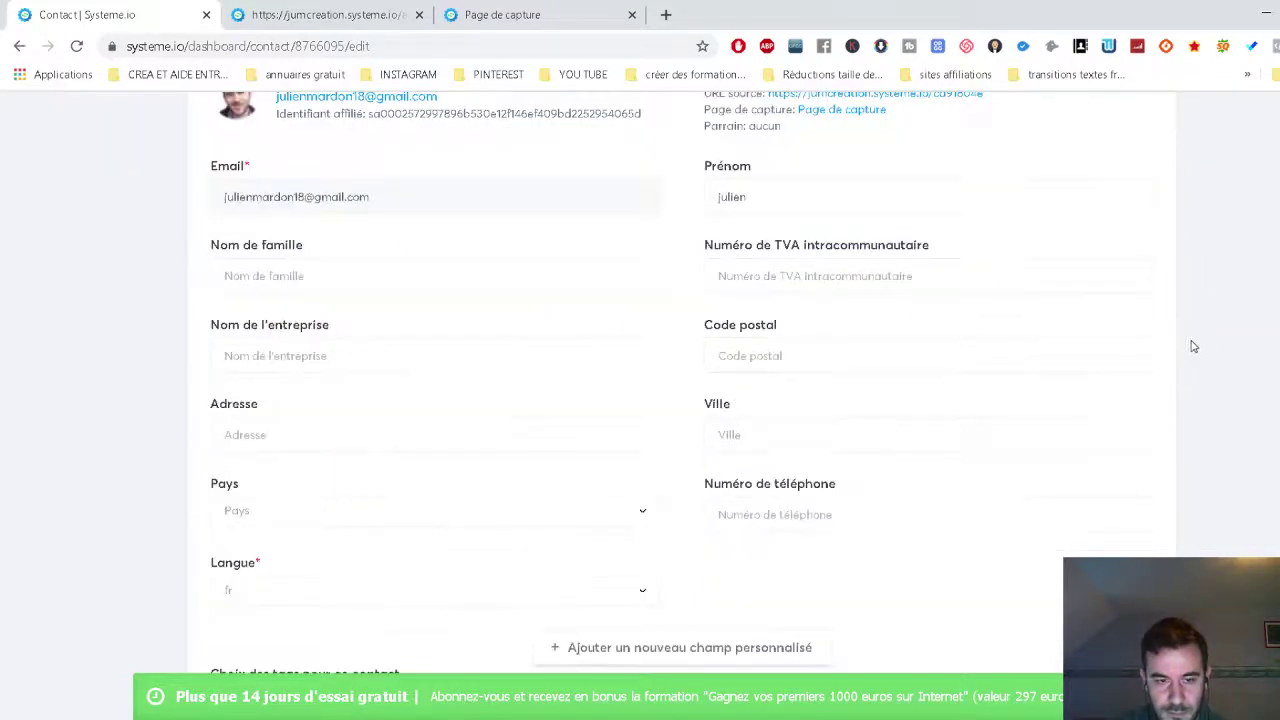
pyautogui.scroll(5, 1183, 363)
pyautogui.moveTo(621, 138)
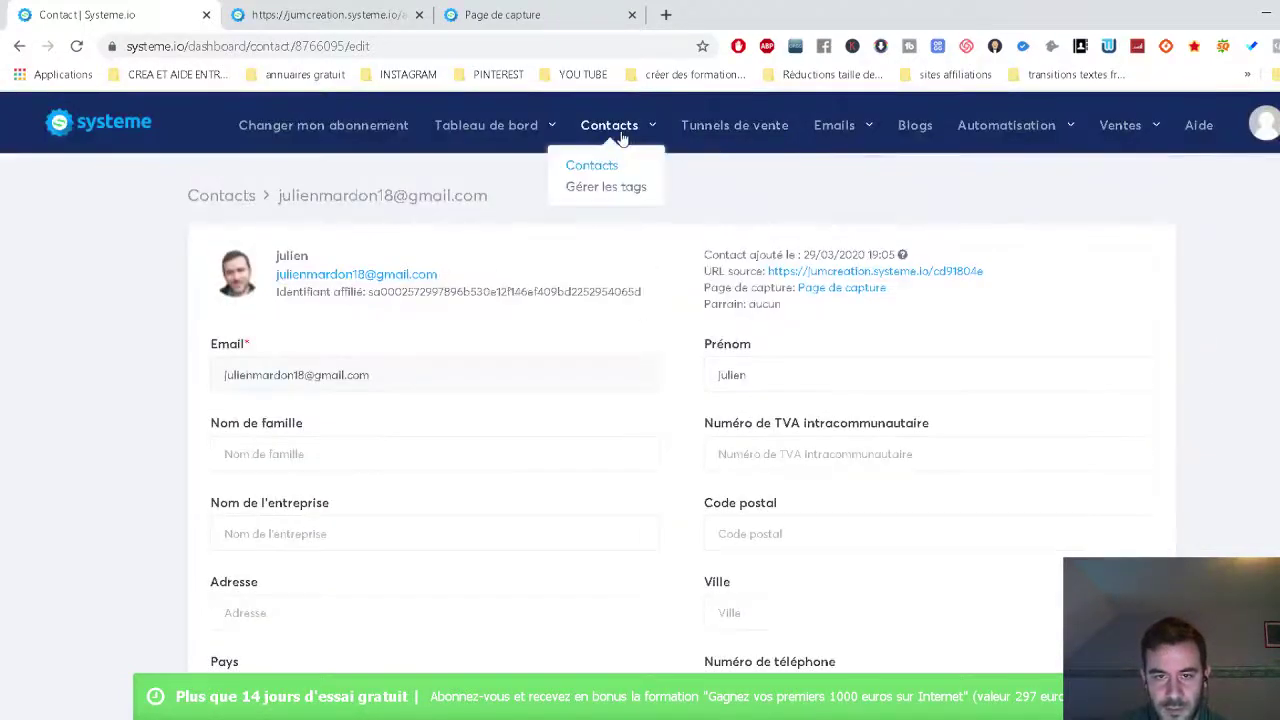
pyautogui.click(622, 189)
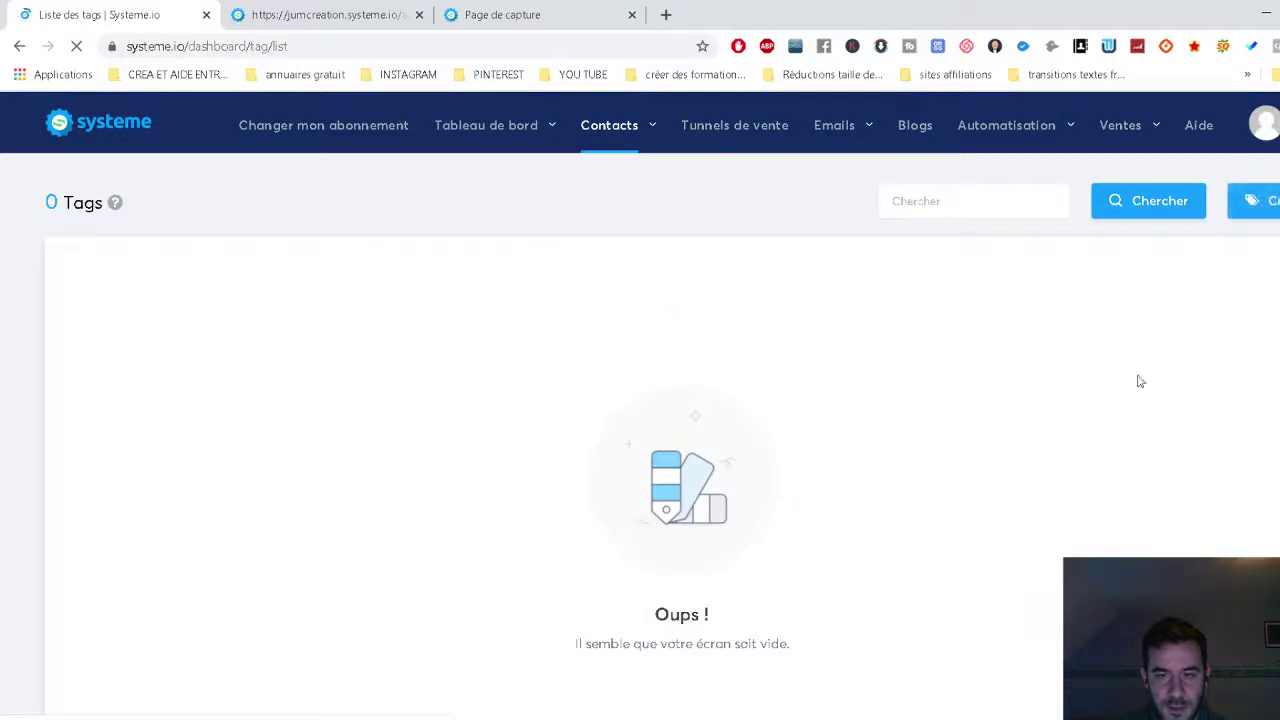
# Create and save a new tag named 'ebook offert'.
pyautogui.click(1253, 214)
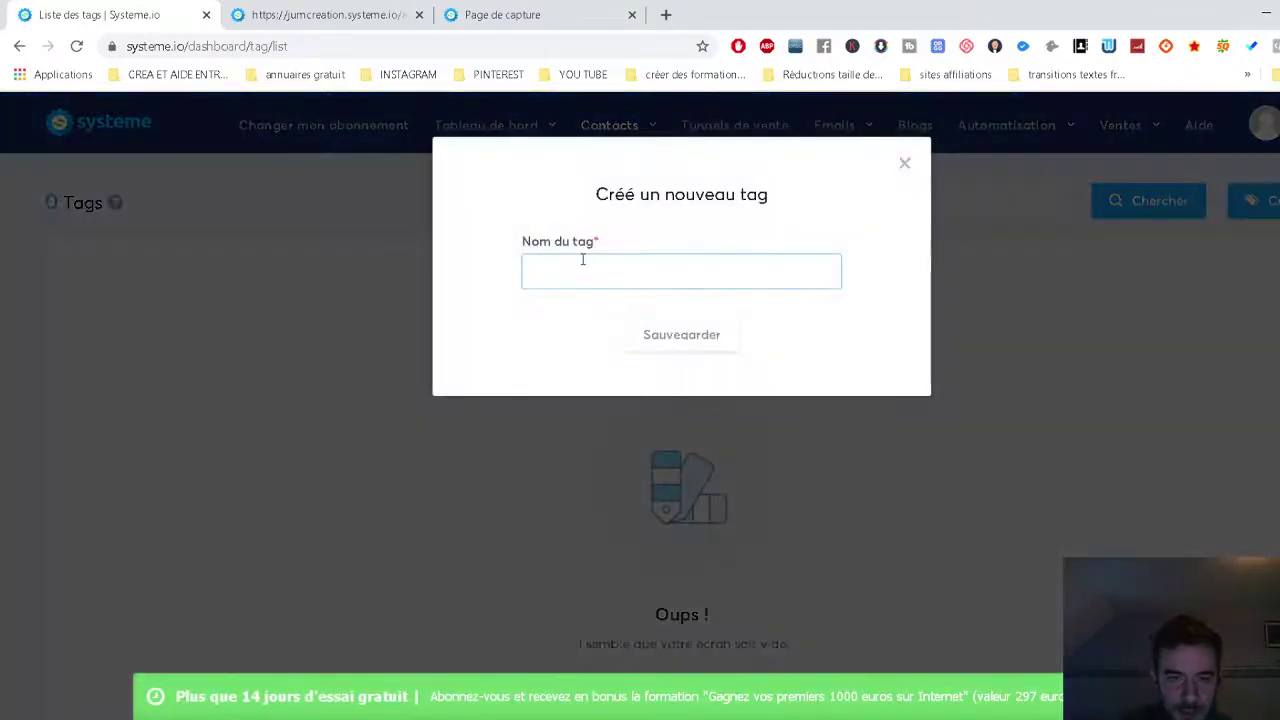
pyautogui.click(582, 260)
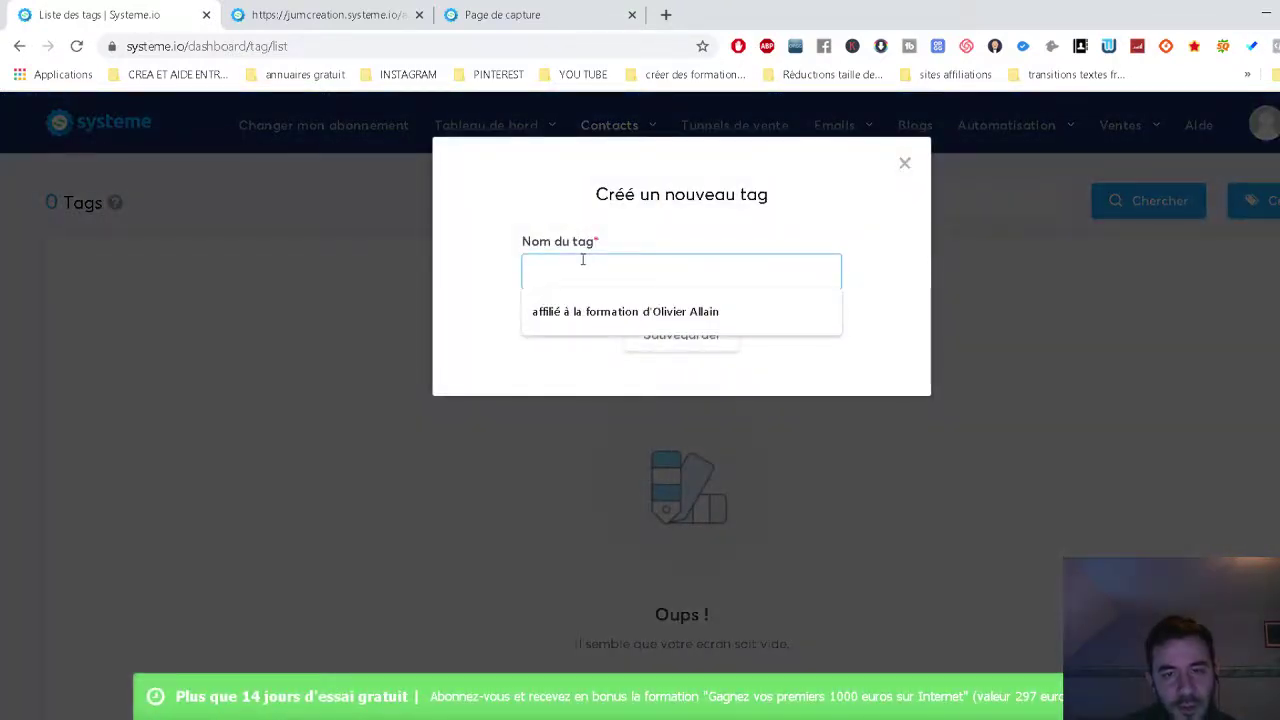
pyautogui.write('n')
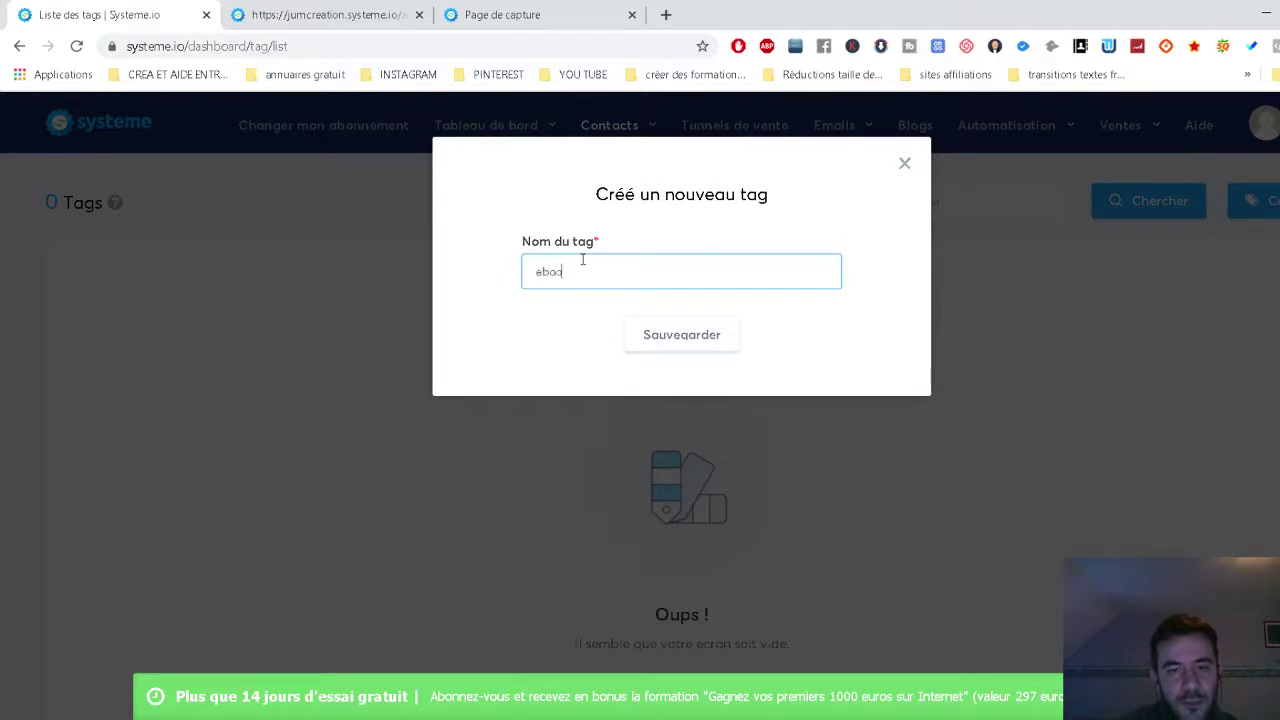
pyautogui.write('book offert')
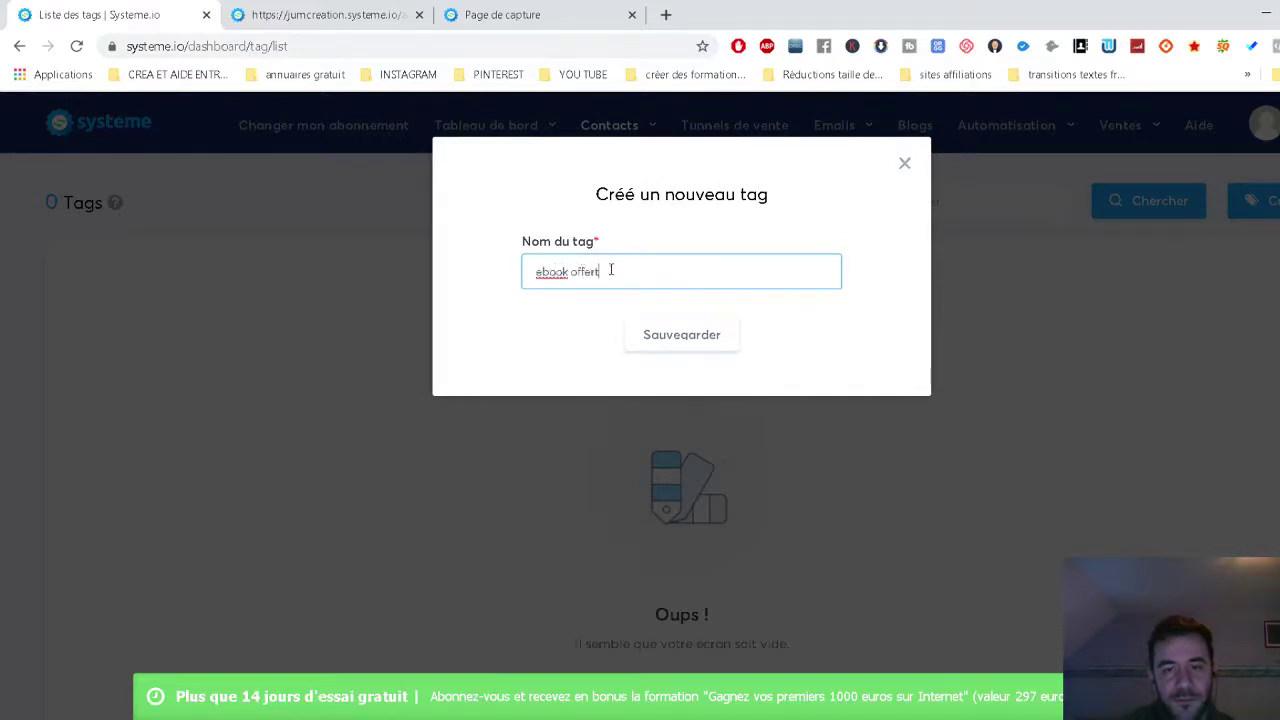
pyautogui.click(681, 335)
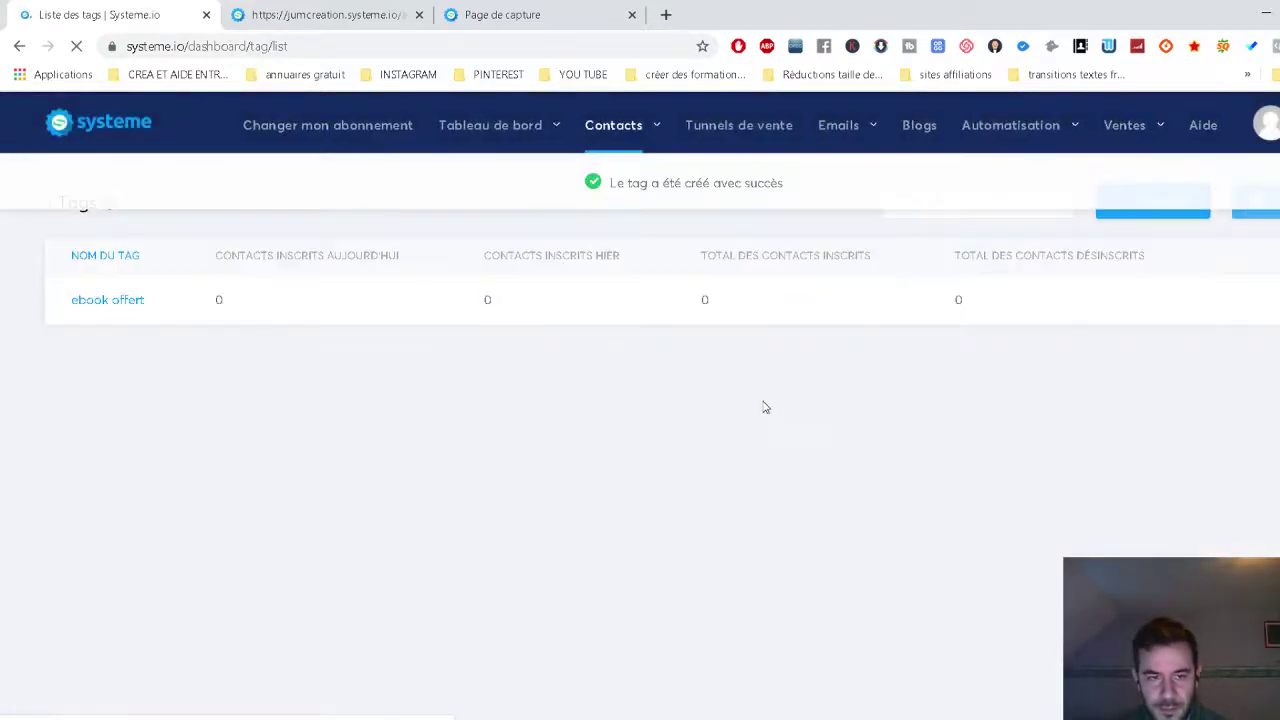
# Add the ebook offert tag to the only contact using the bulk actions.
pyautogui.moveTo(613, 128)
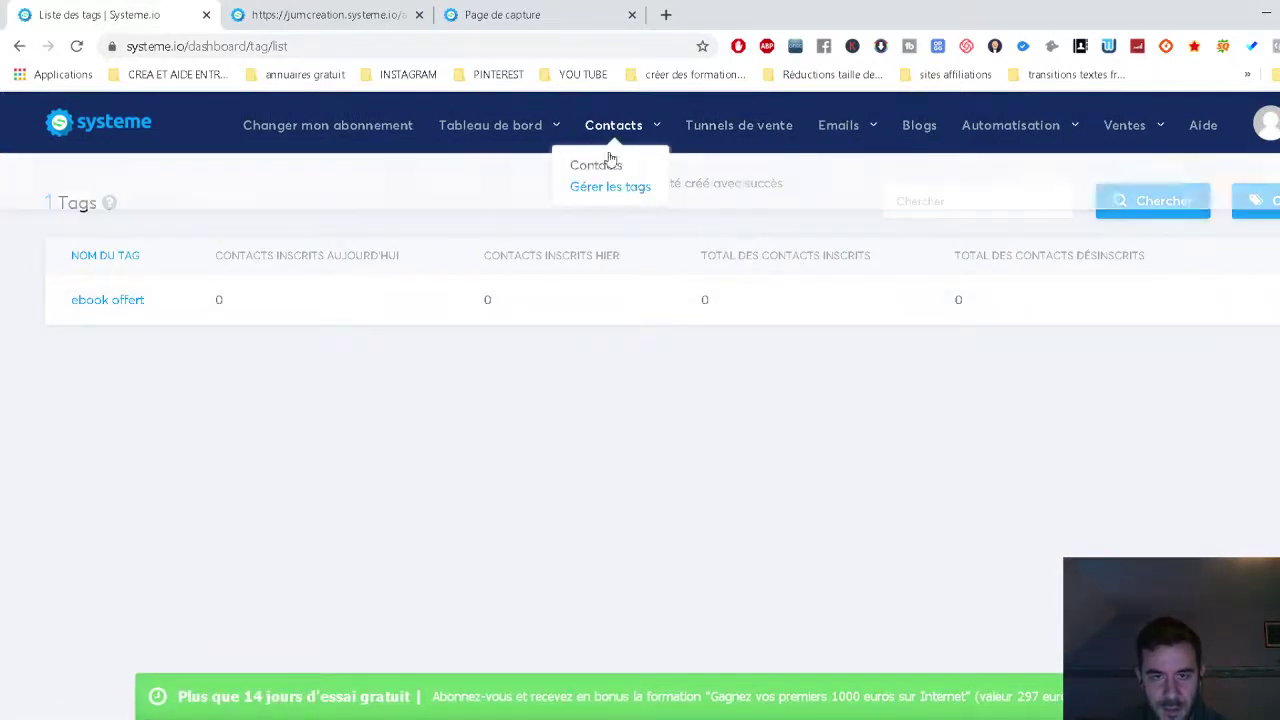
pyautogui.click(600, 163)
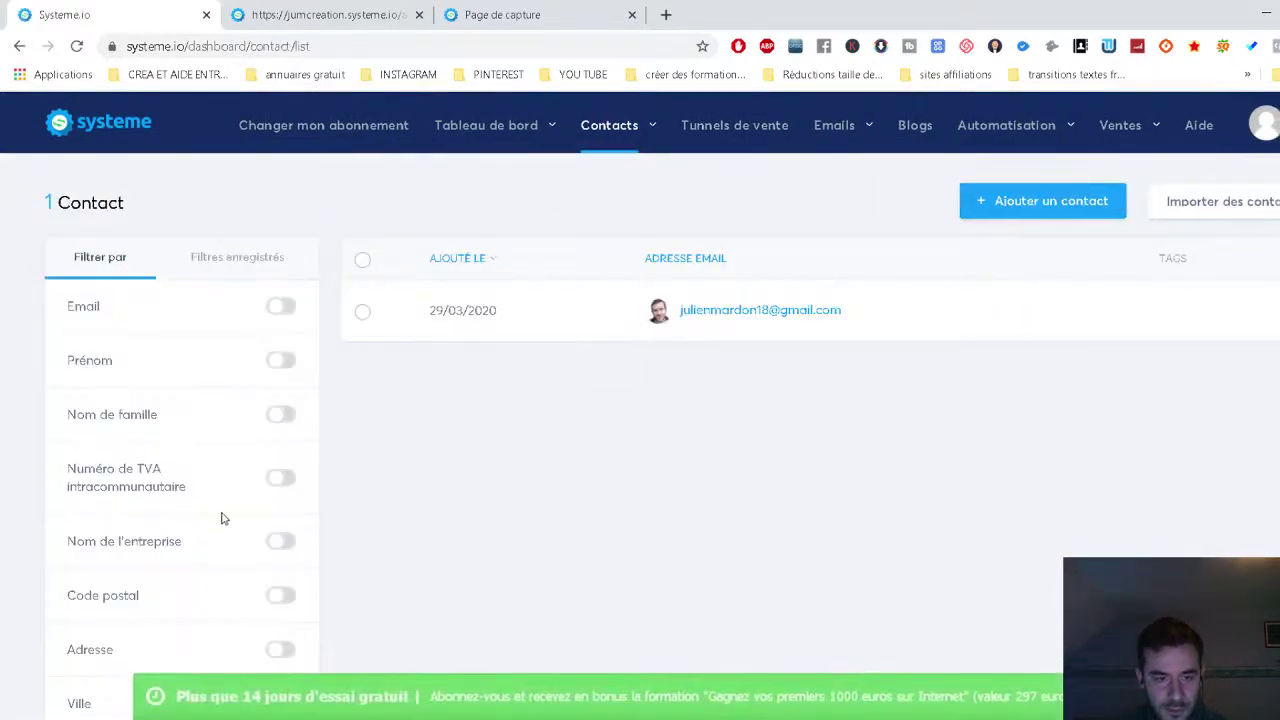
pyautogui.scroll(-3, 220, 517)
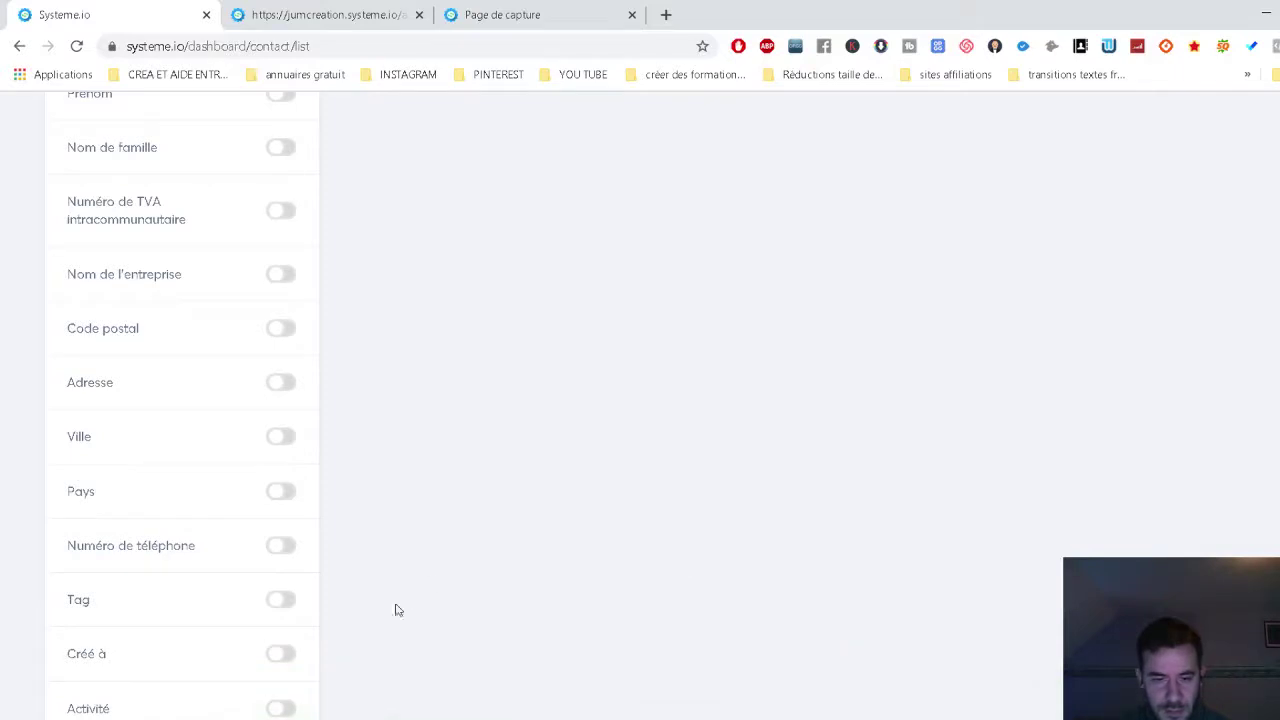
pyautogui.scroll(-1, 267, 620)
pyautogui.scroll(4, 447, 500)
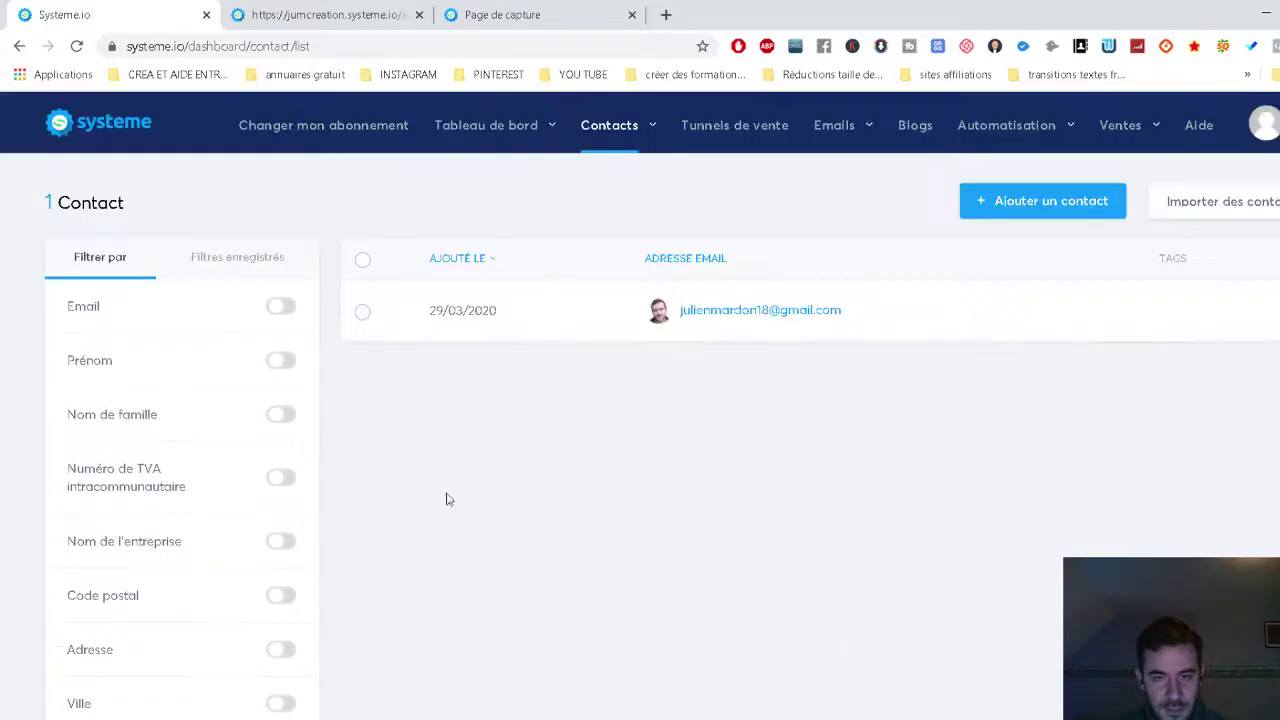
pyautogui.click(363, 312)
pyautogui.click(1185, 703)
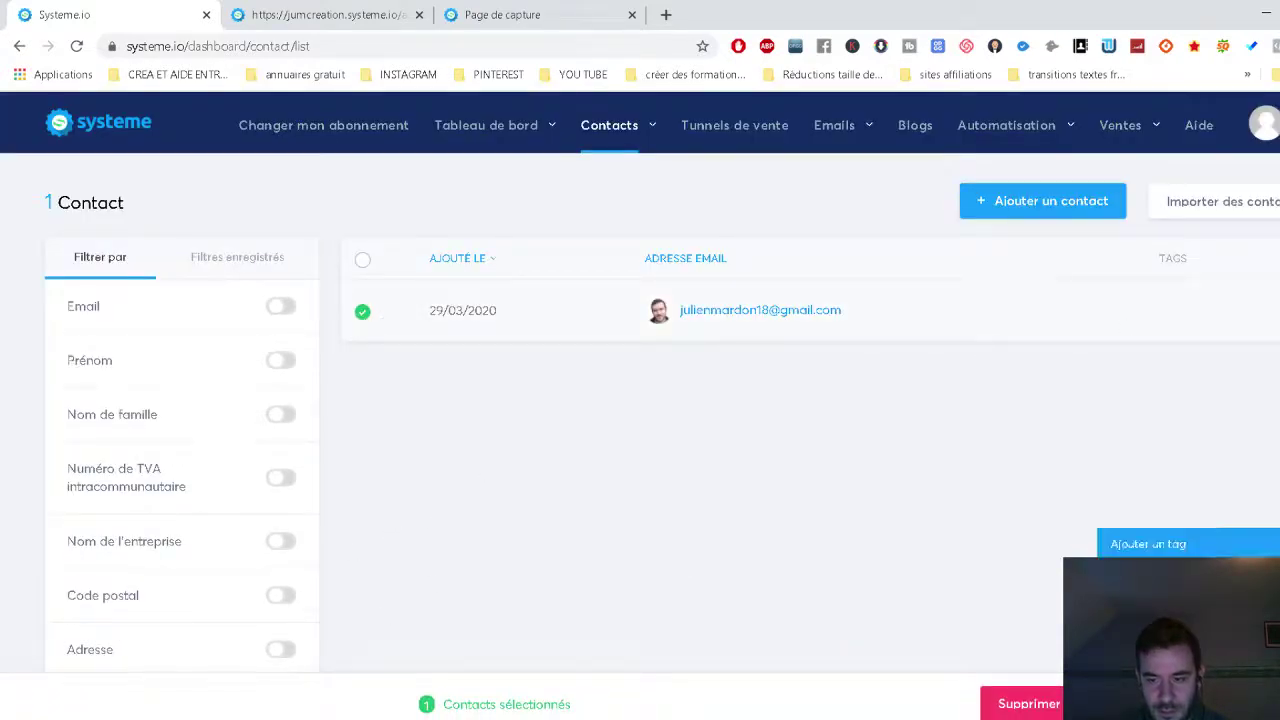
pyautogui.click(1145, 545)
pyautogui.click(570, 275)
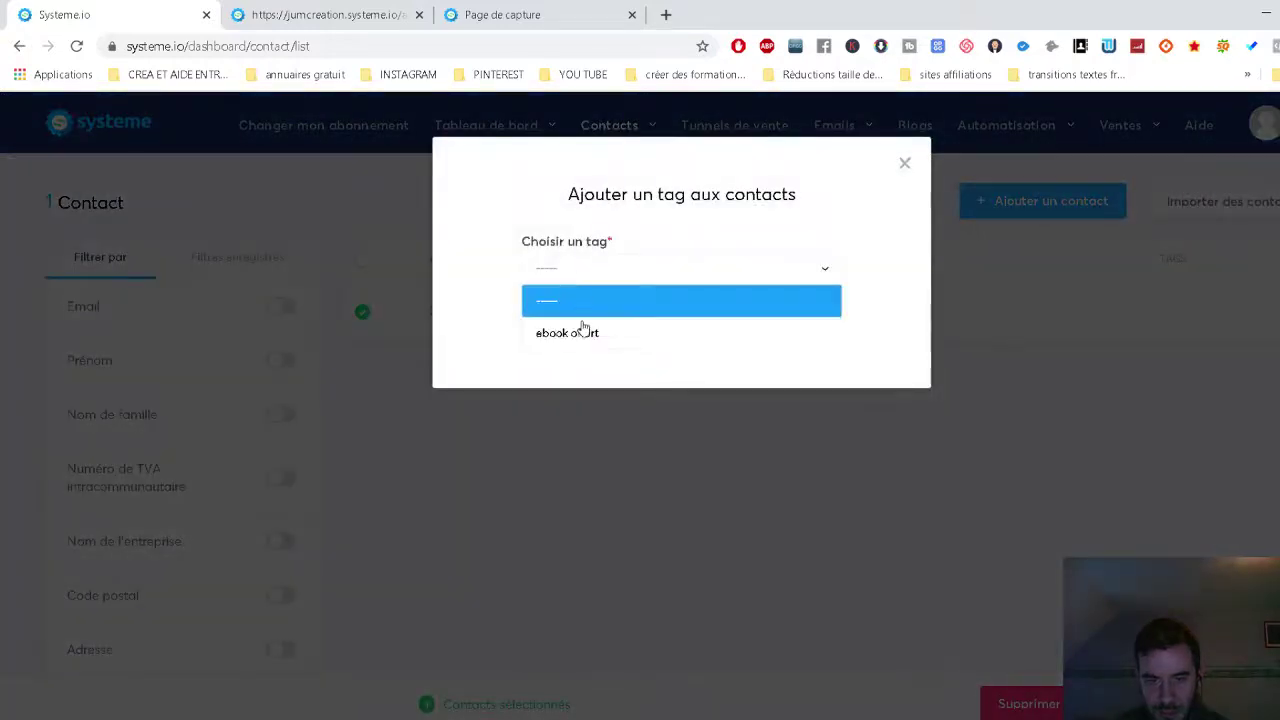
pyautogui.click(582, 331)
pyautogui.click(586, 327)
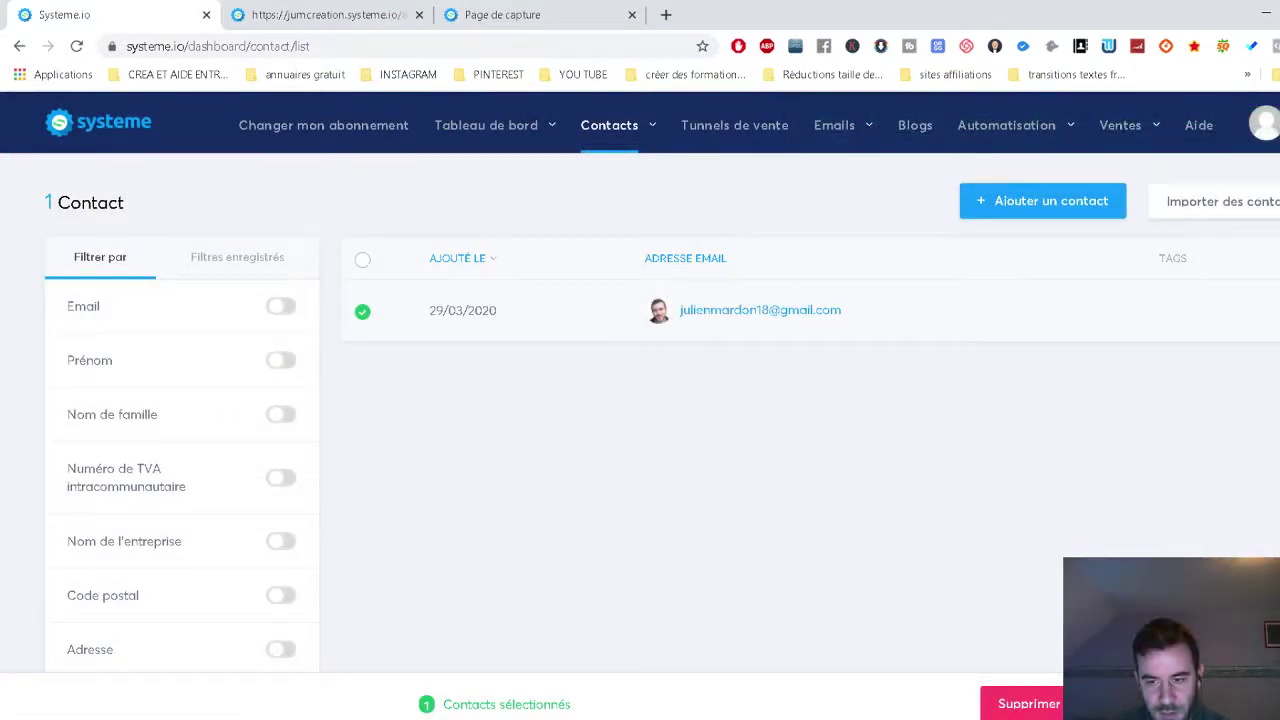
# Try enrolling the contact in a campaign, then dismiss it since none exist.
pyautogui.click(1188, 704)
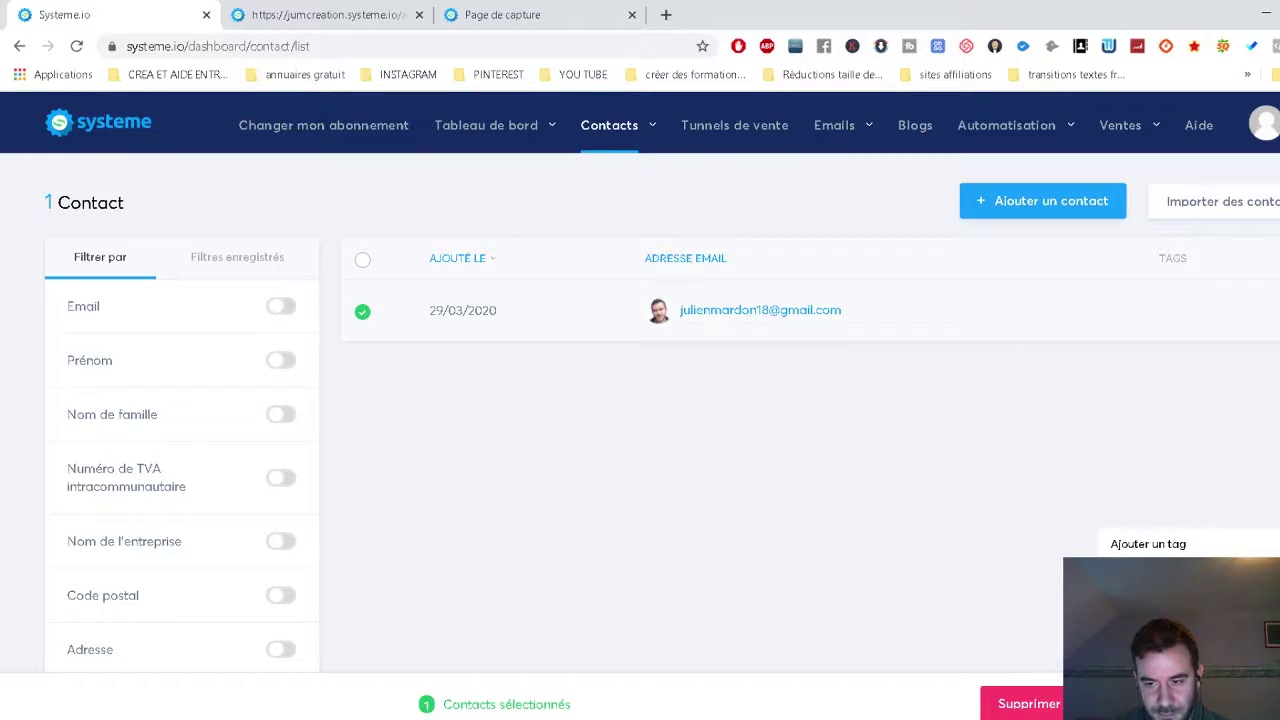
pyautogui.click(1150, 603)
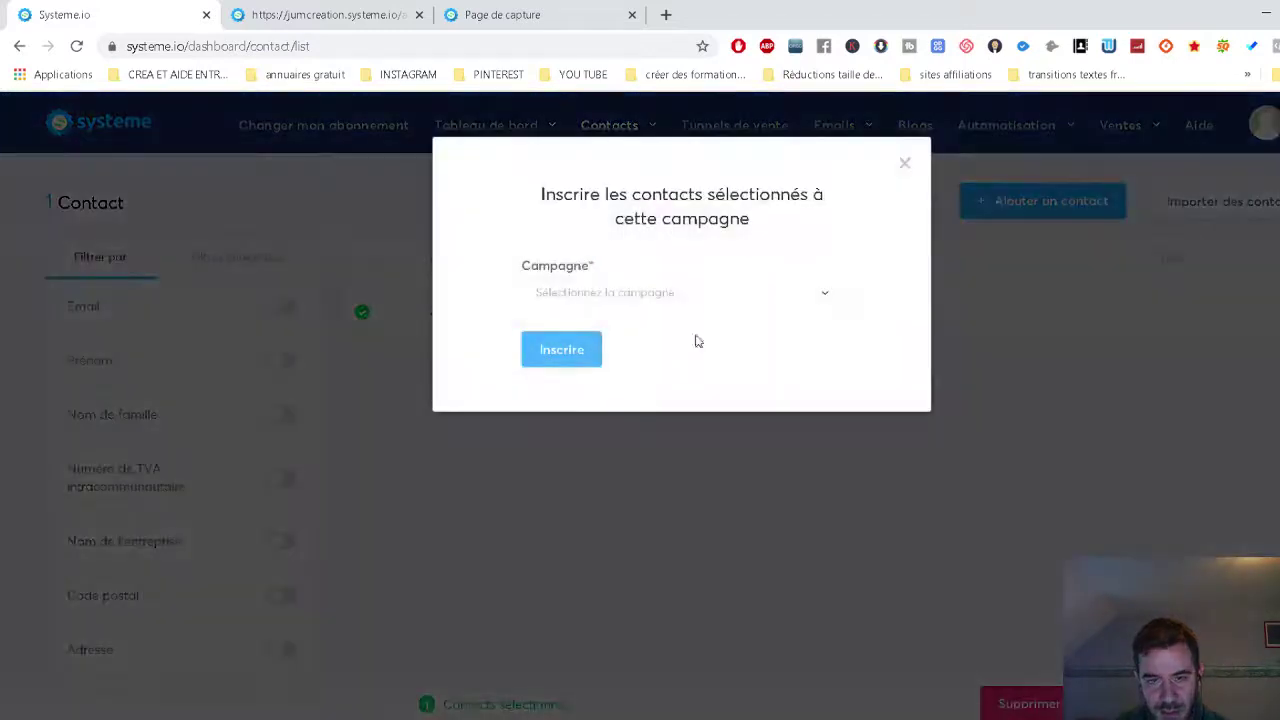
pyautogui.click(618, 304)
pyautogui.click(619, 306)
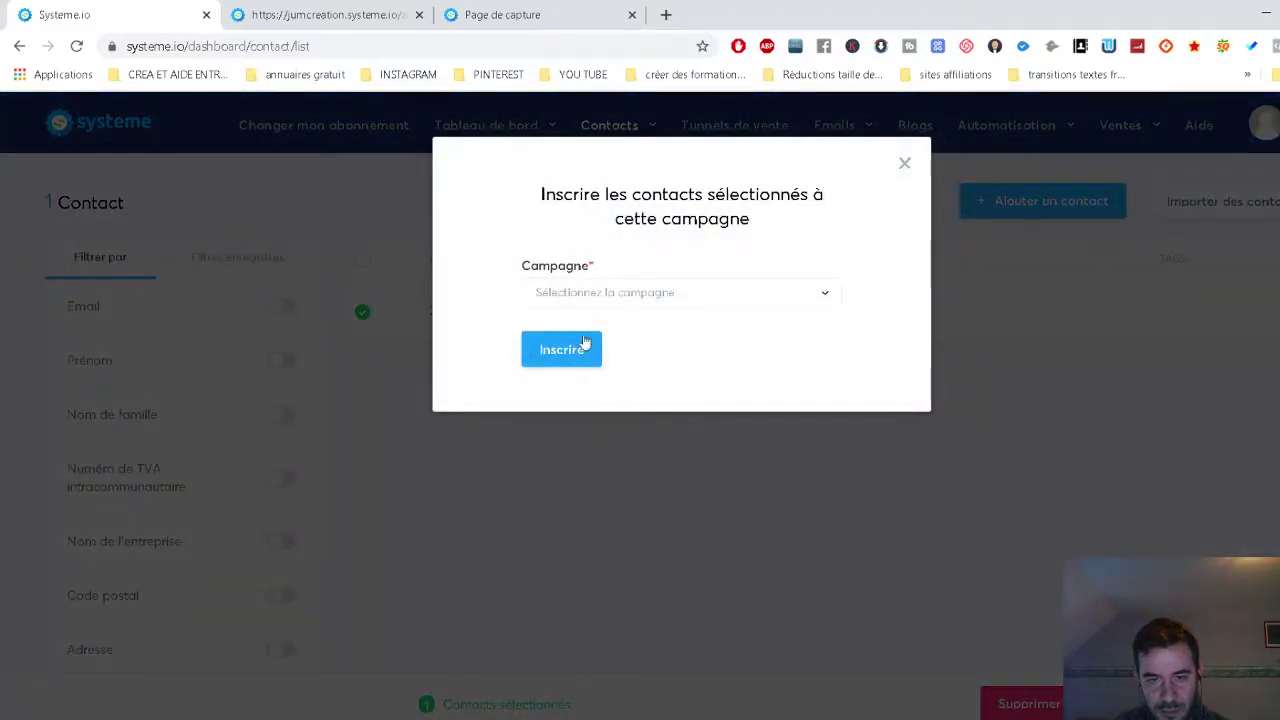
pyautogui.click(903, 165)
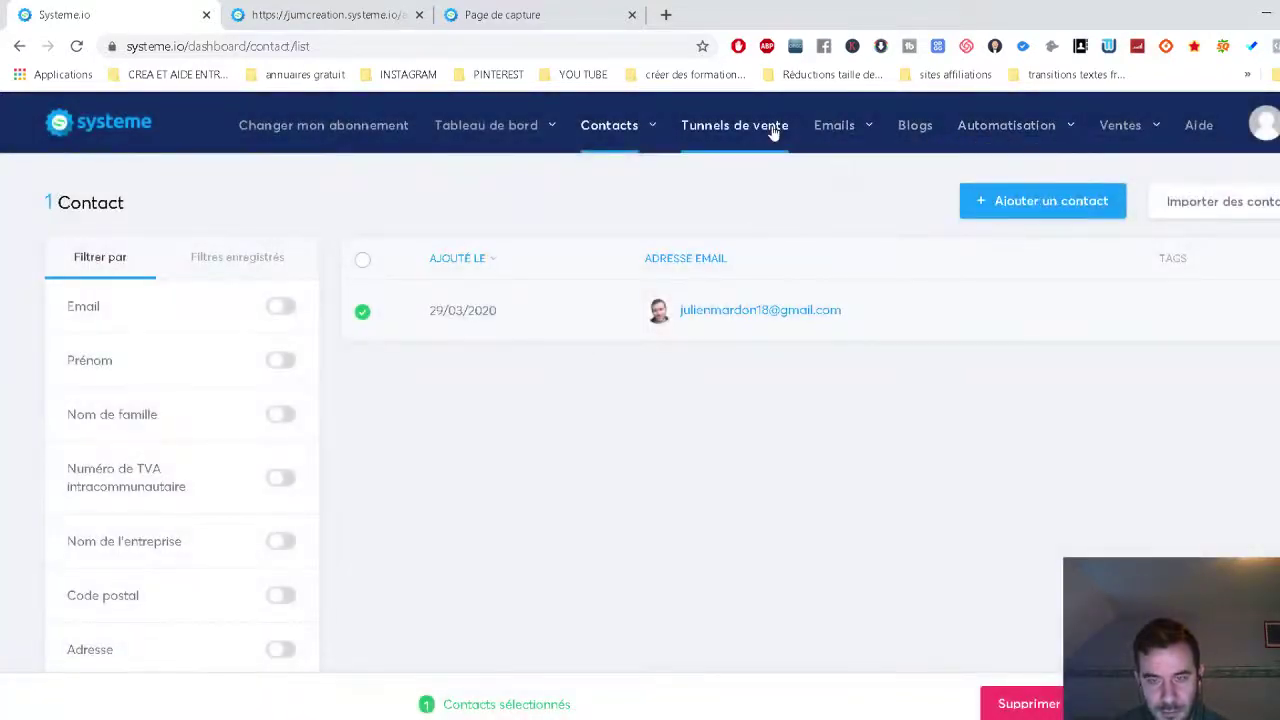
pyautogui.click(1185, 704)
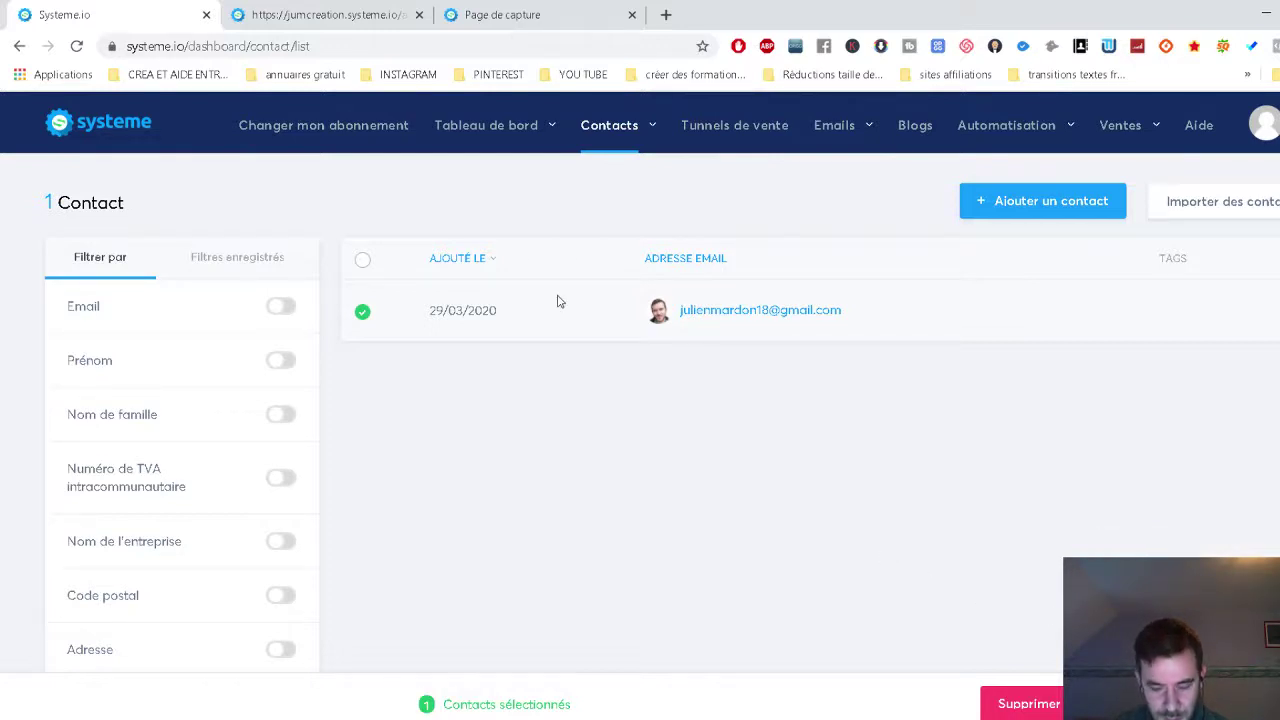
# Check the capture and thank-you page tabs, then go to the sales funnels list.
pyautogui.click(310, 8)
pyautogui.click(560, 8)
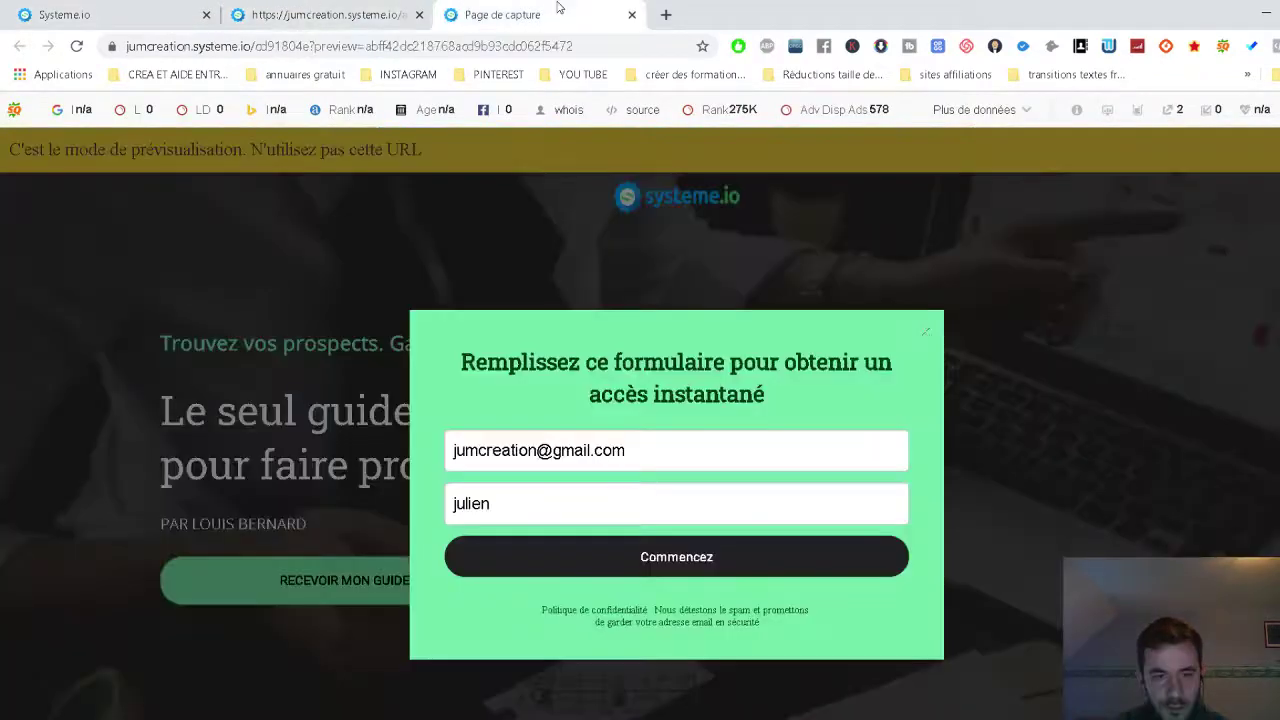
pyautogui.click(326, 12)
pyautogui.click(445, 27)
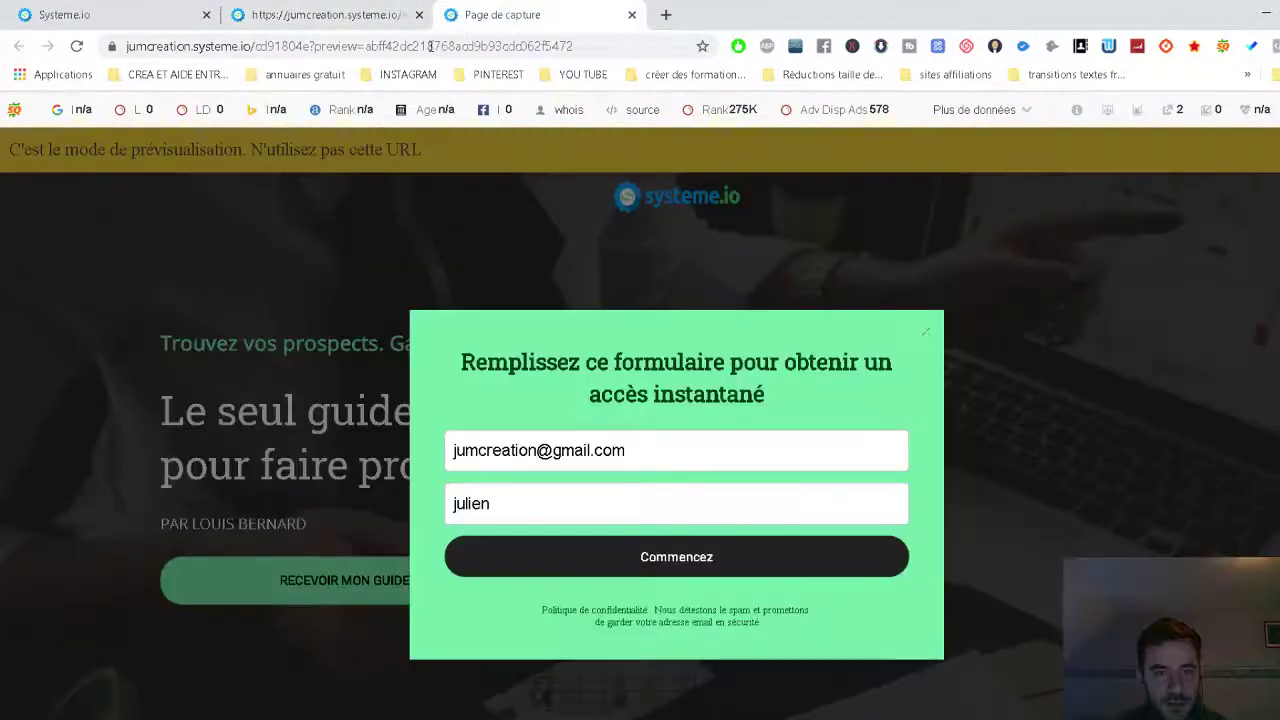
pyautogui.click(312, 12)
pyautogui.click(101, 8)
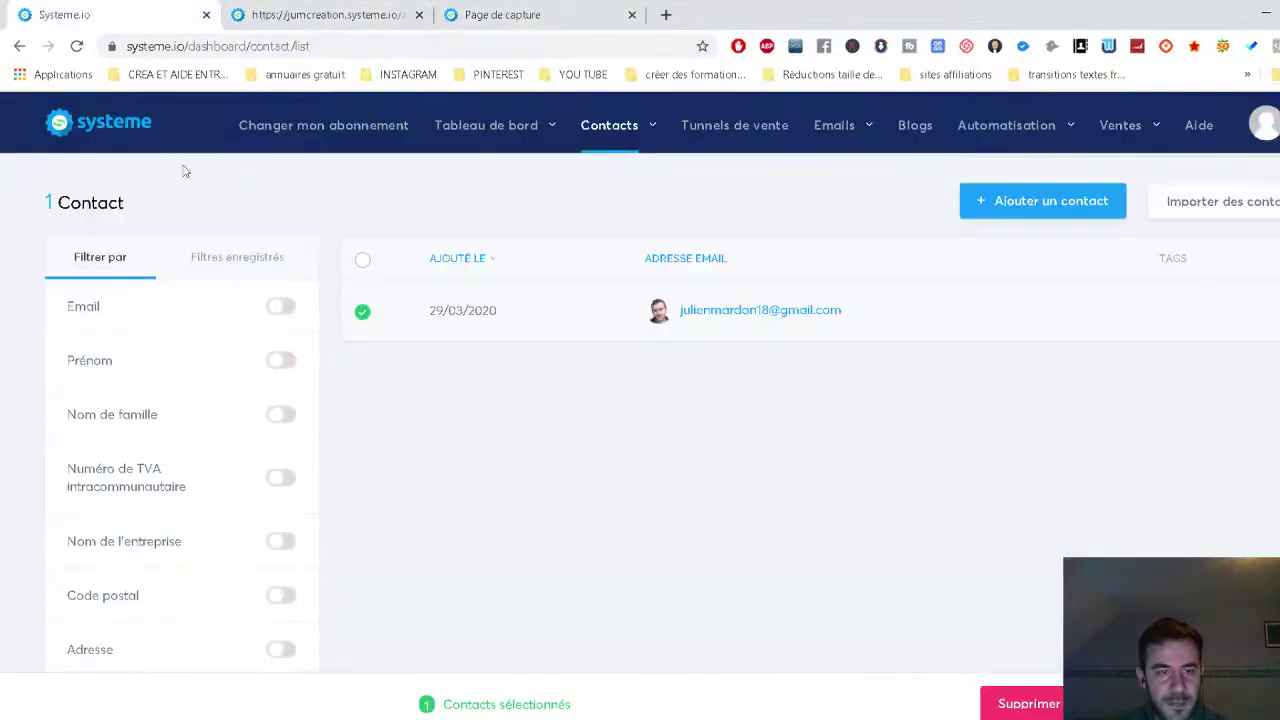
pyautogui.click(712, 127)
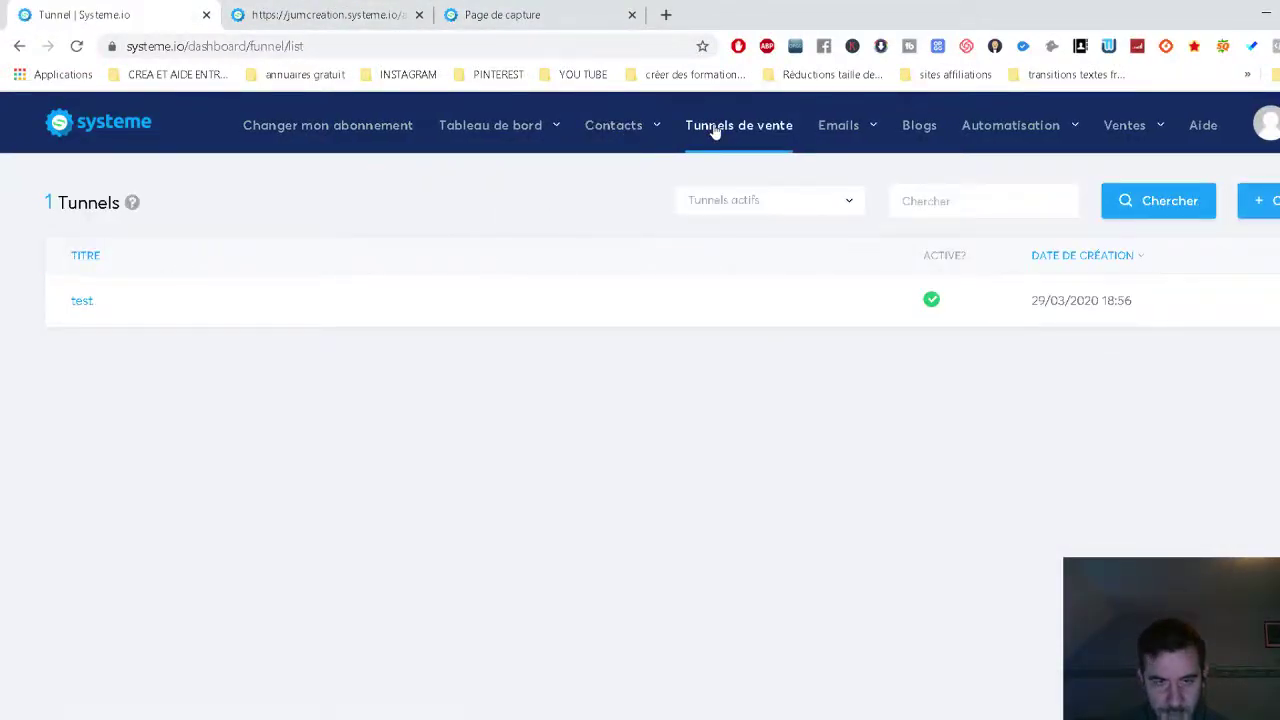
# In the test funnel's capture page, make the opt-in rule add the ebook offert tag.
pyautogui.click(85, 302)
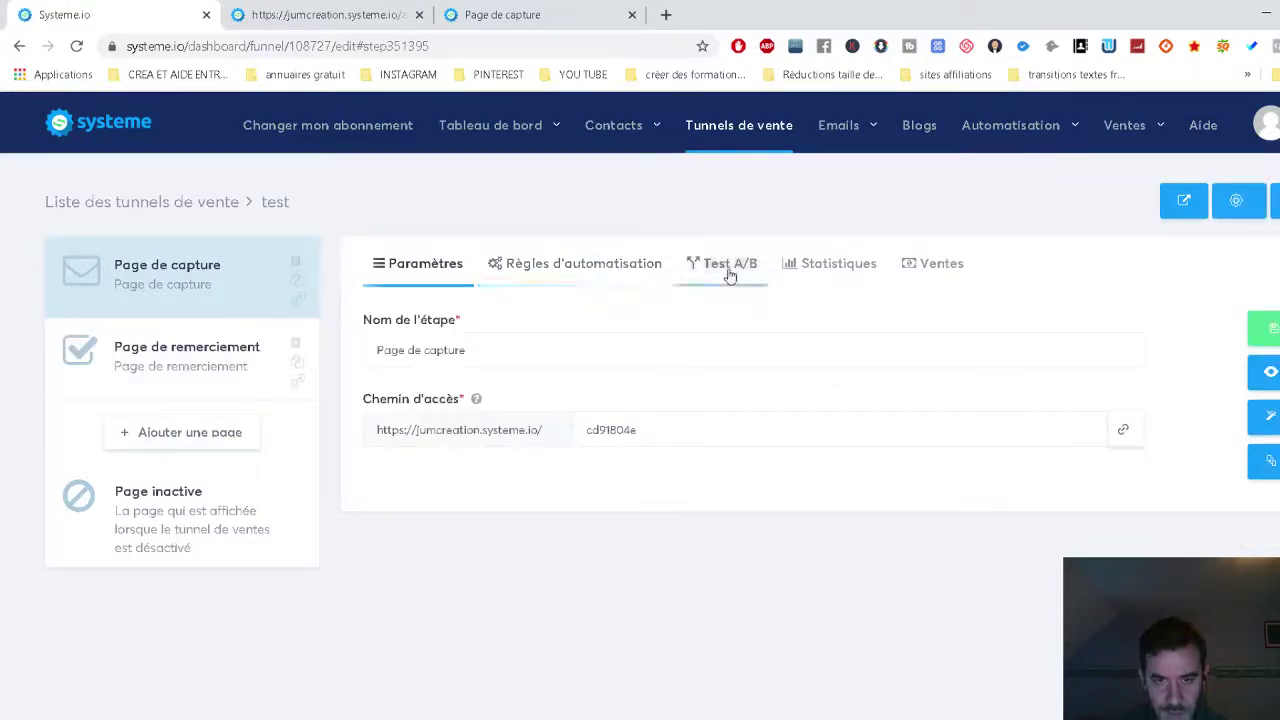
pyautogui.click(625, 270)
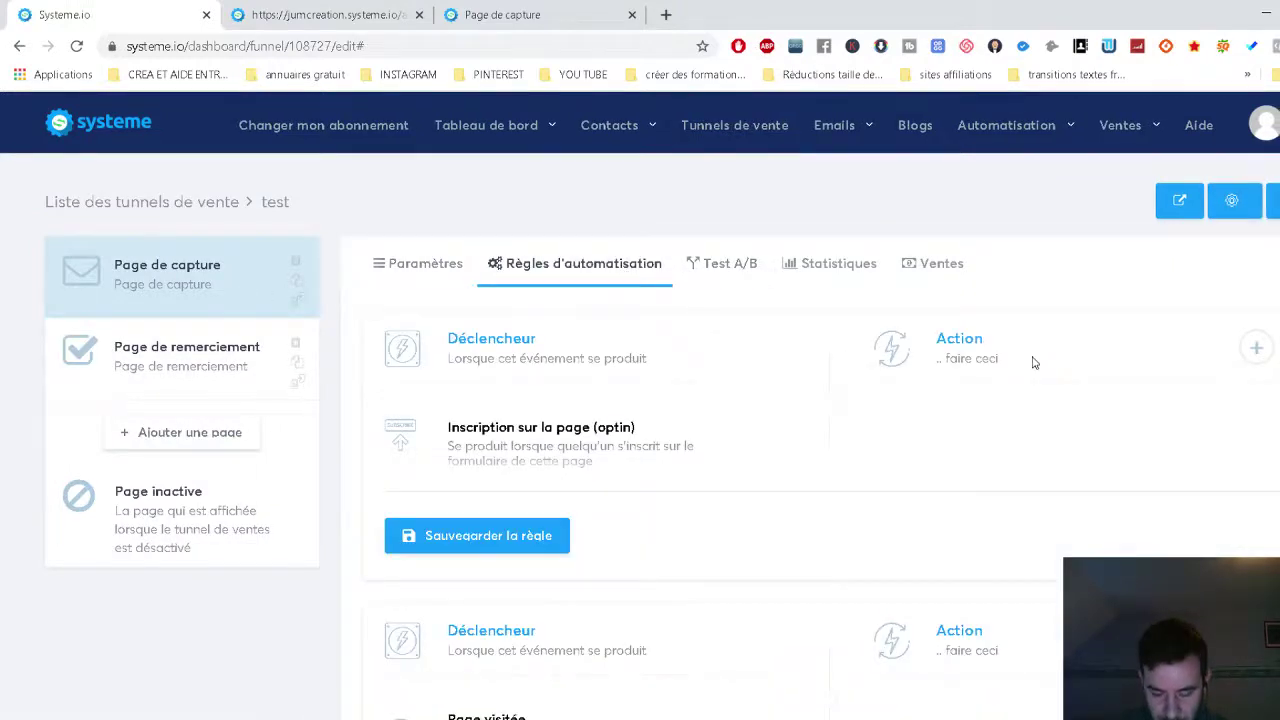
pyautogui.click(1256, 347)
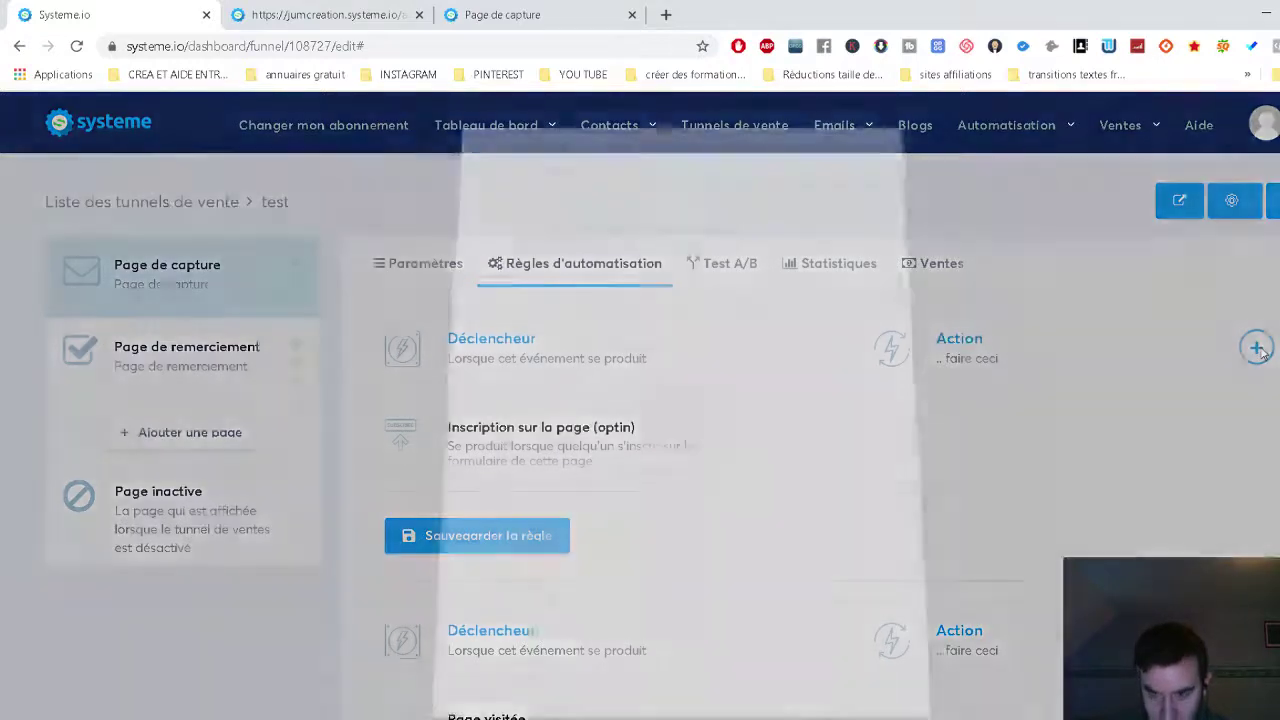
pyautogui.click(662, 356)
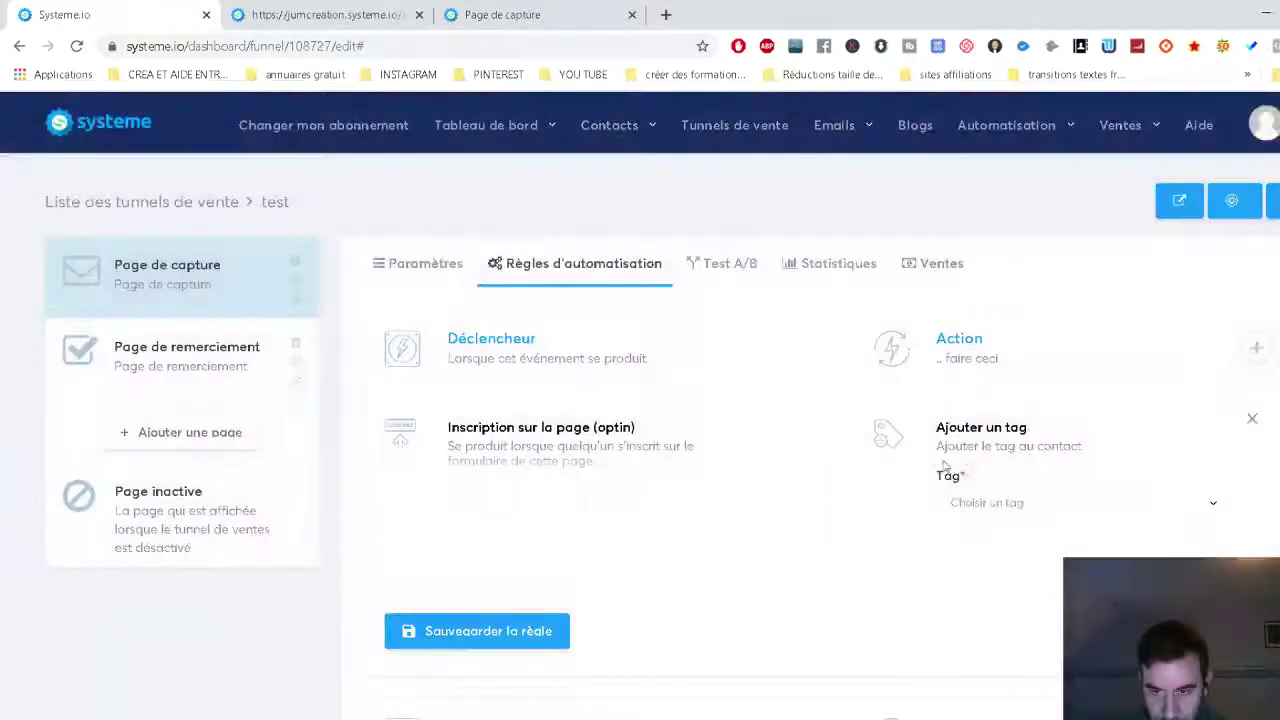
pyautogui.click(1008, 506)
pyautogui.click(1020, 568)
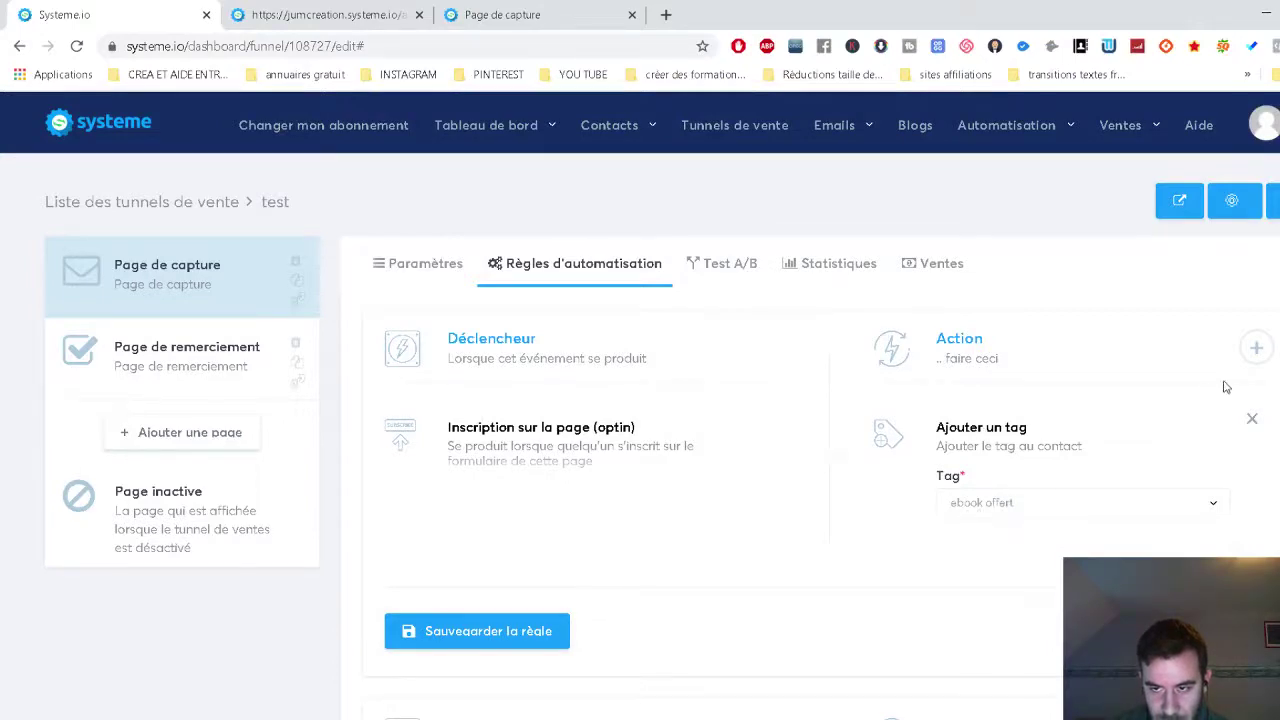
# Add an unset campaign-subscription action and a send-an-email action to the opt-in rule.
pyautogui.click(1255, 349)
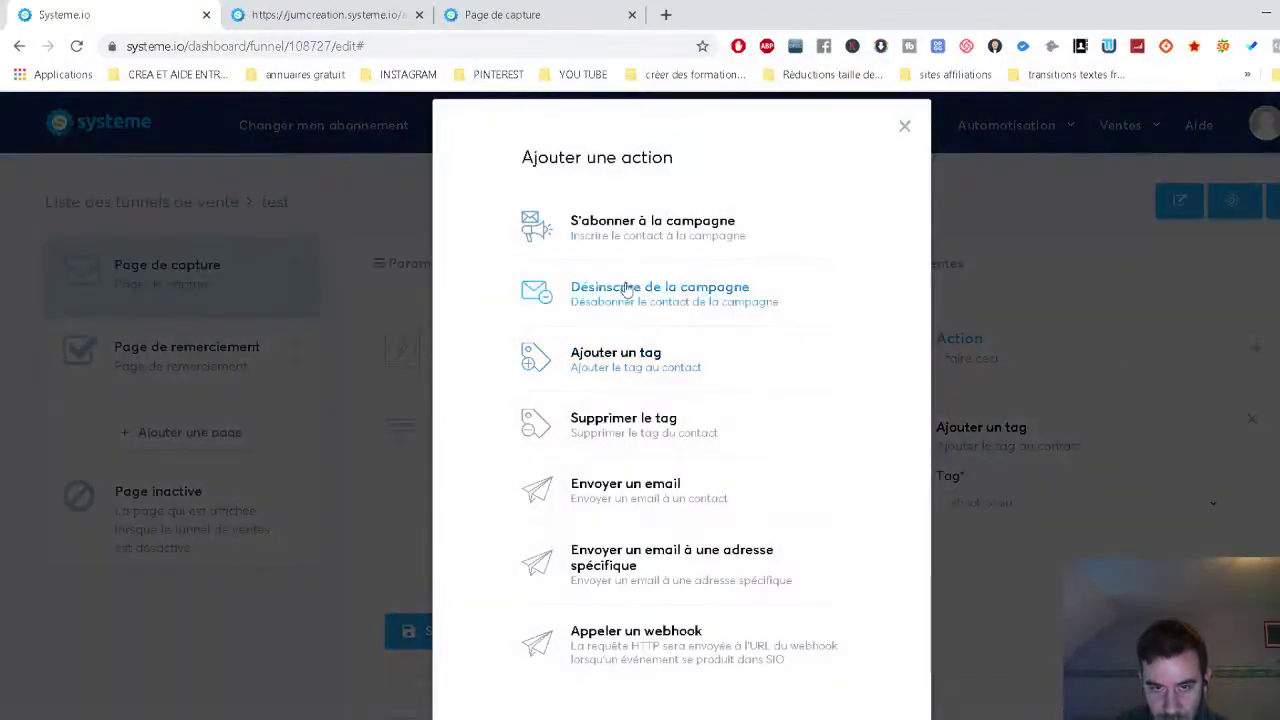
pyautogui.click(630, 232)
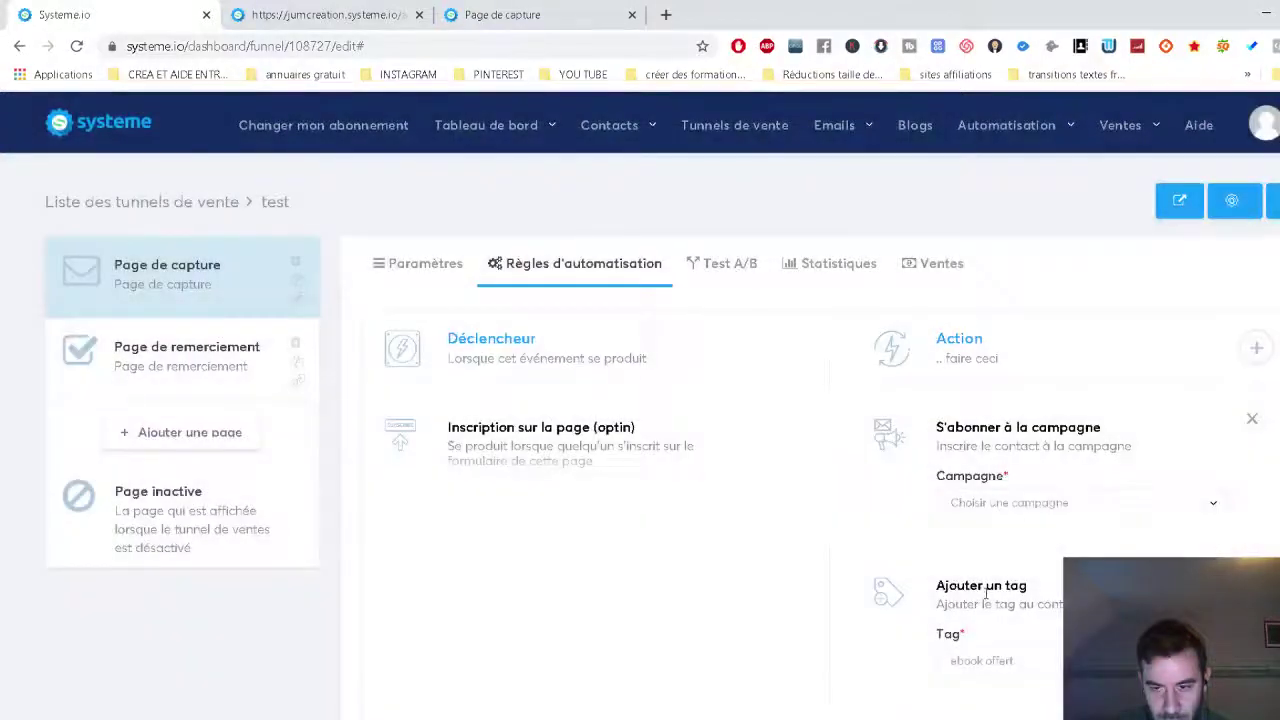
pyautogui.click(1005, 510)
pyautogui.click(1025, 513)
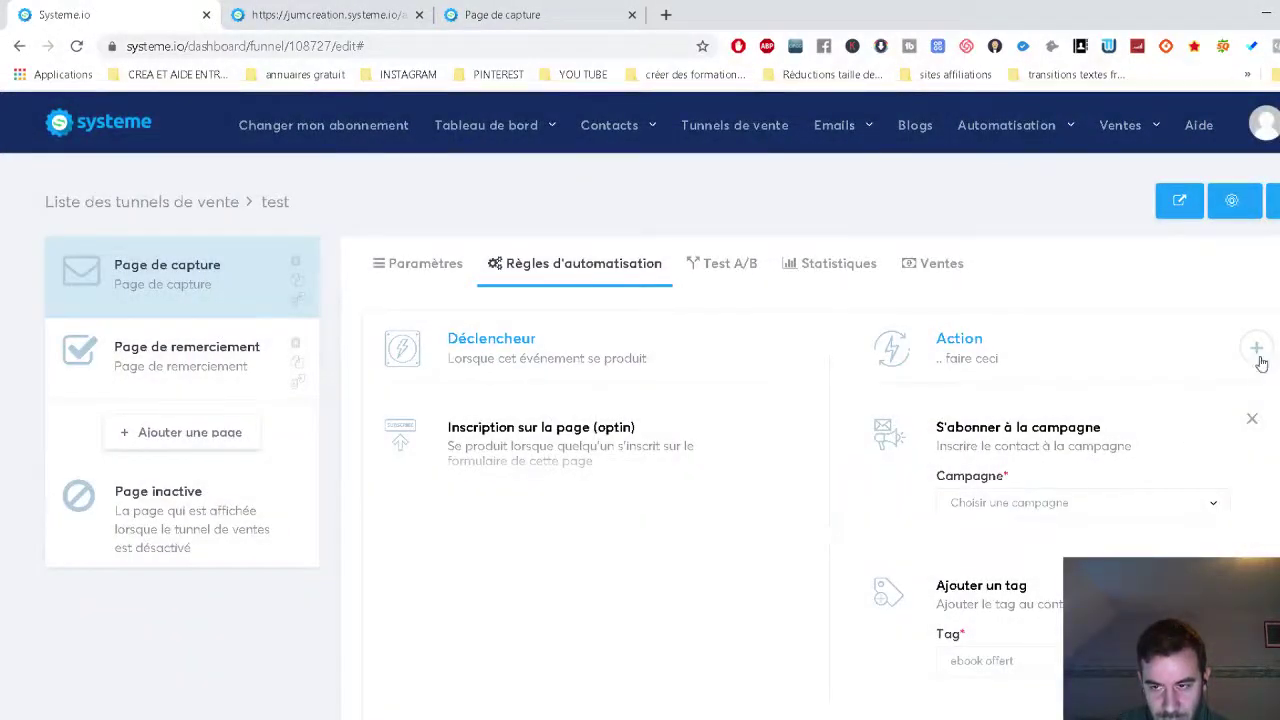
pyautogui.click(1257, 350)
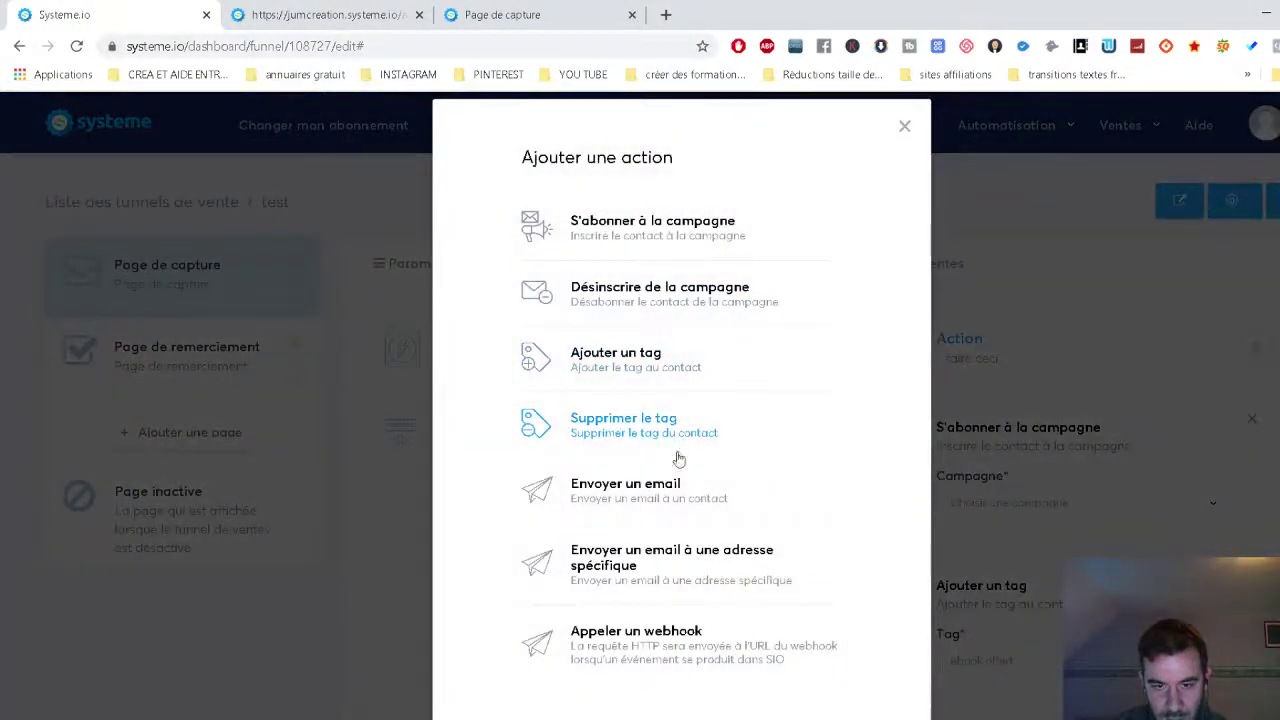
pyautogui.scroll(-1, 697, 527)
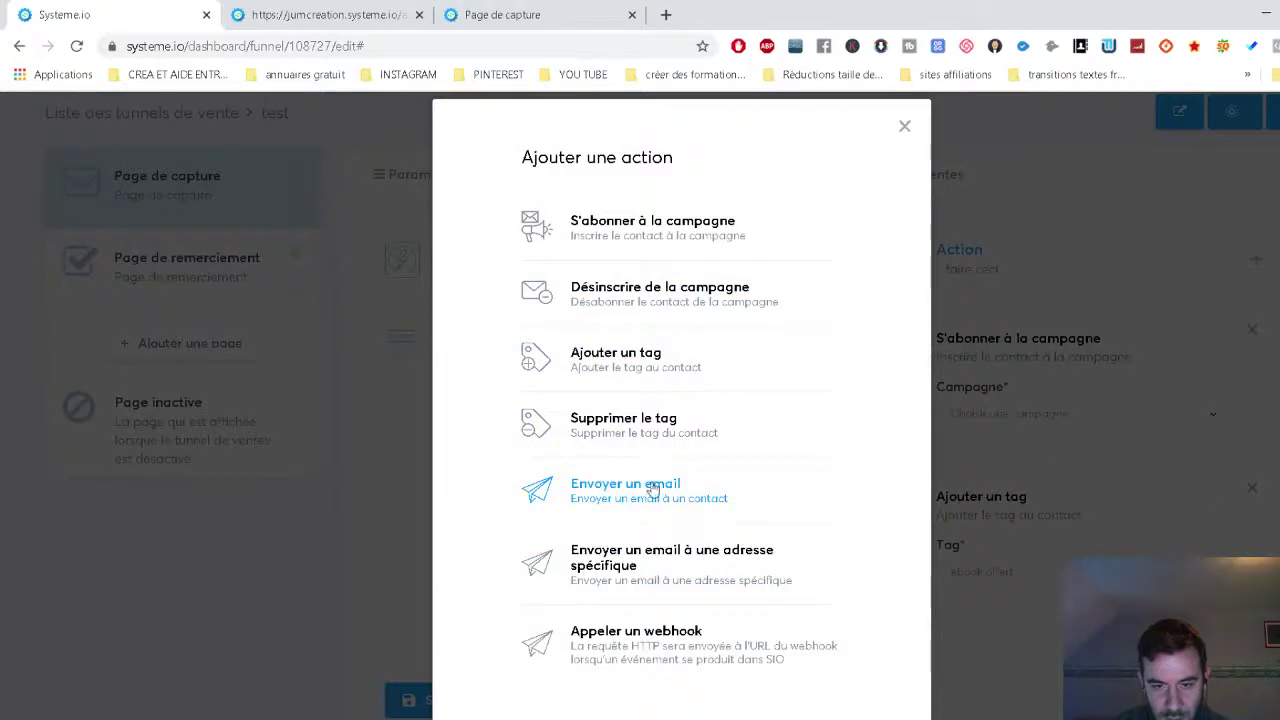
pyautogui.click(651, 488)
pyautogui.click(1025, 414)
pyautogui.click(1028, 416)
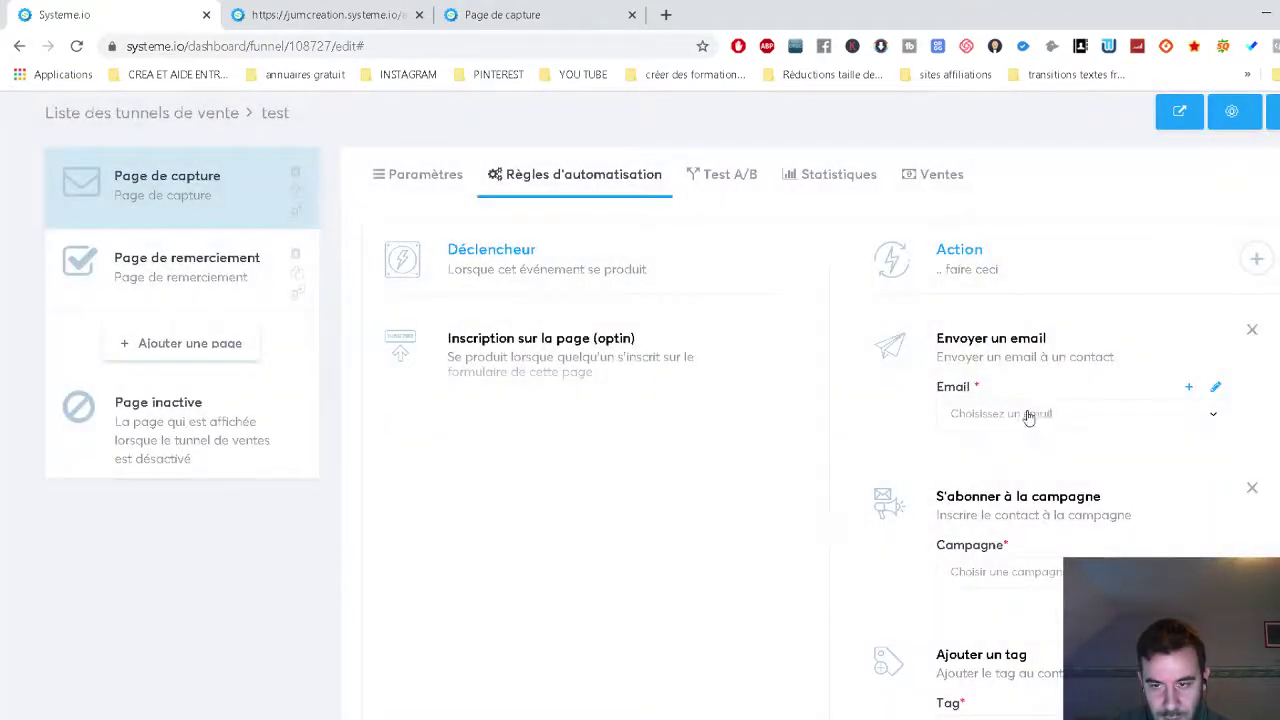
pyautogui.click(1189, 386)
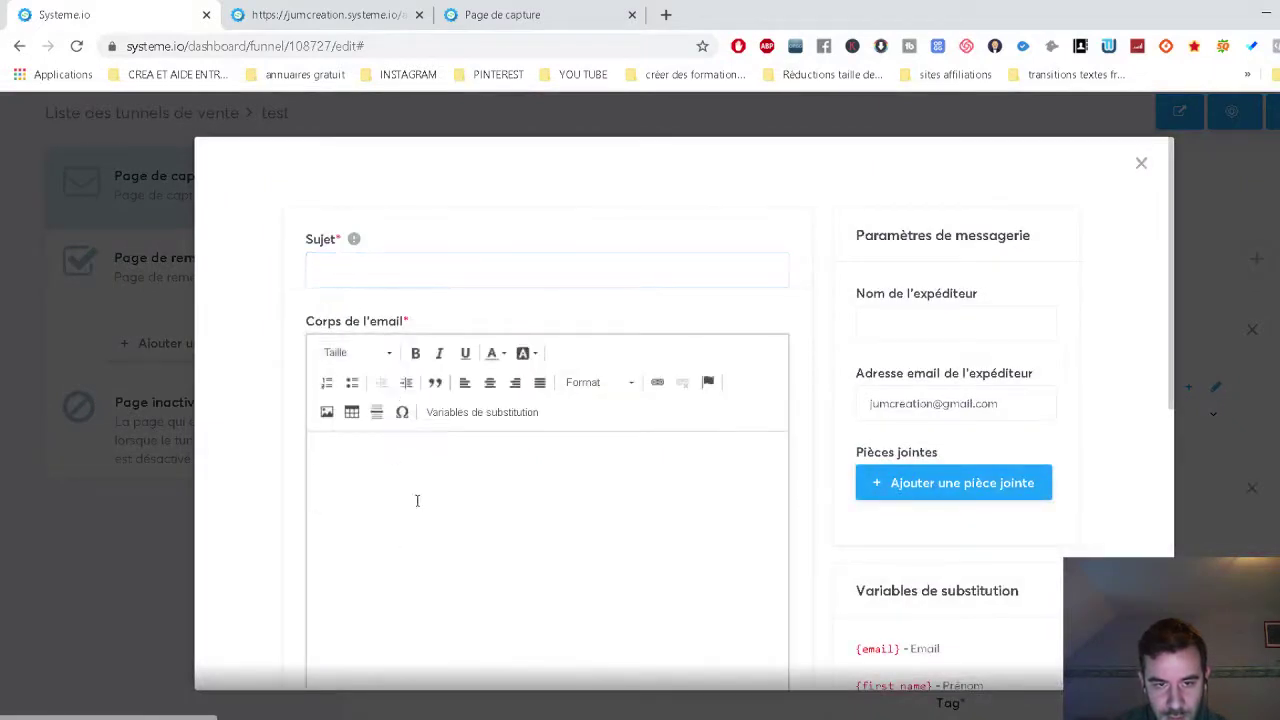
pyautogui.click(417, 500)
pyautogui.click(976, 405)
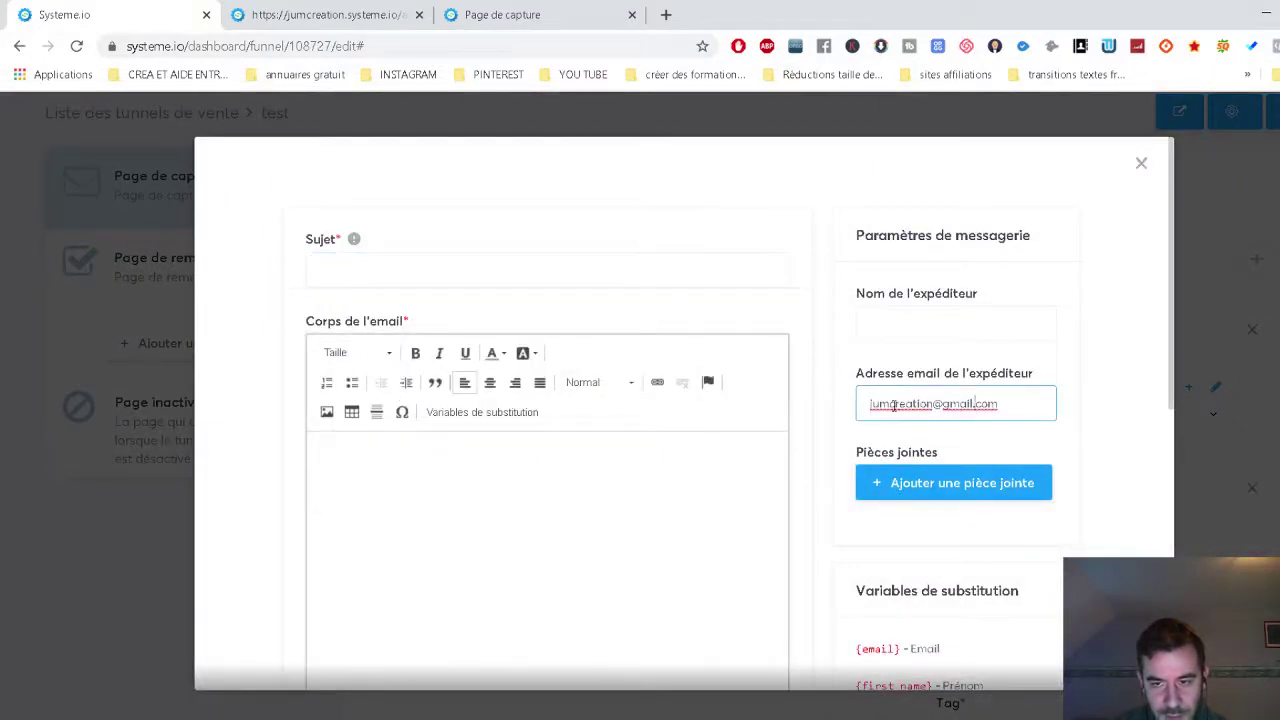
pyautogui.moveTo(972, 404); pyautogui.dragTo(918, 404)
pyautogui.scroll(-6, 850, 563)
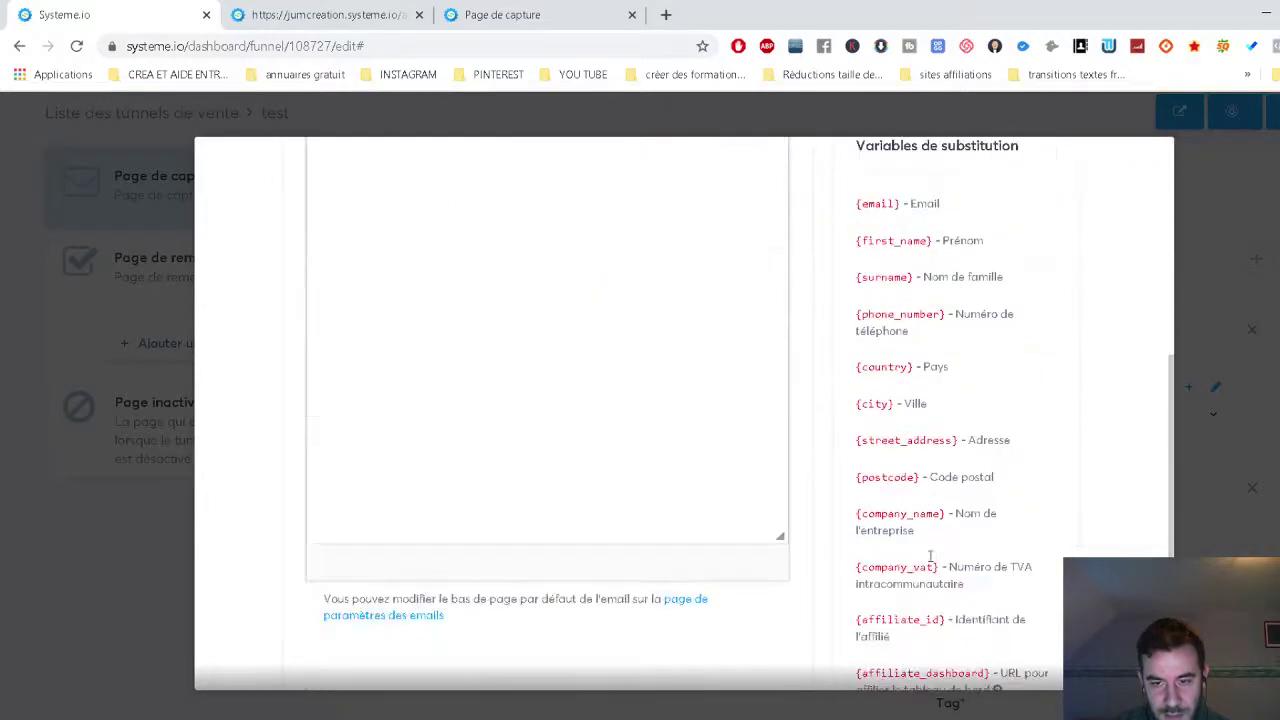
pyautogui.click(1013, 637)
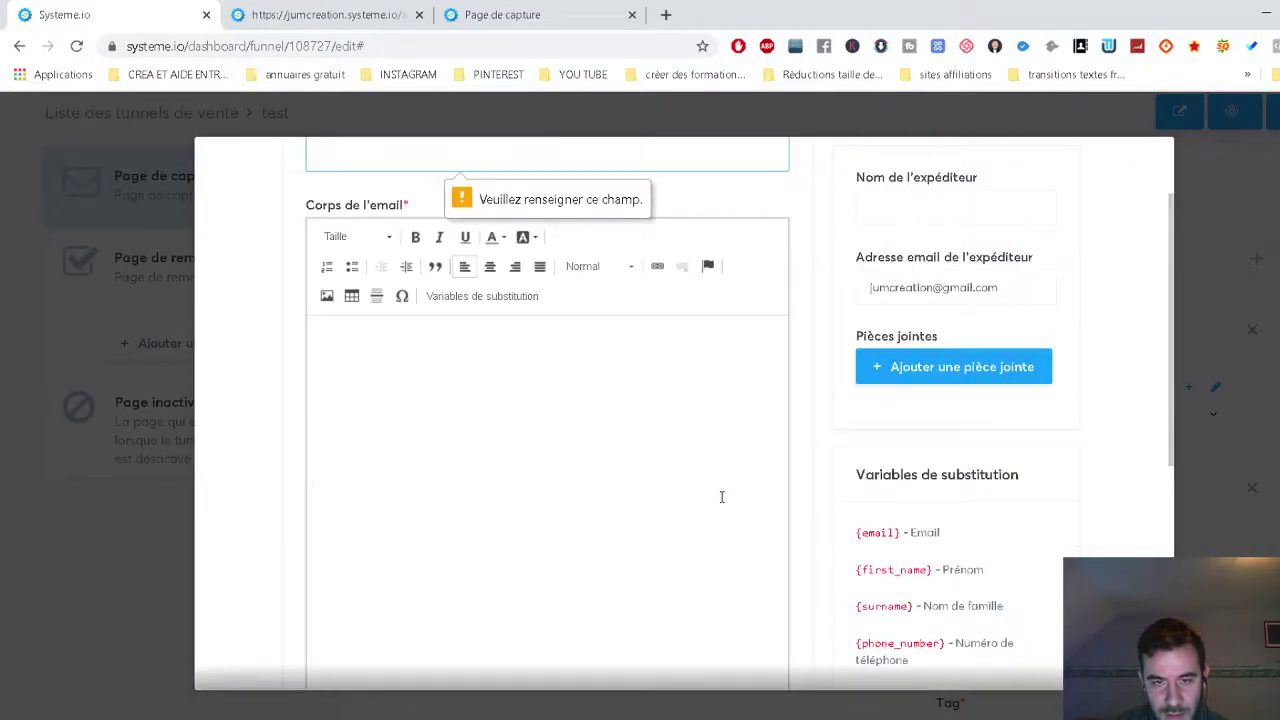
pyautogui.click(447, 272)
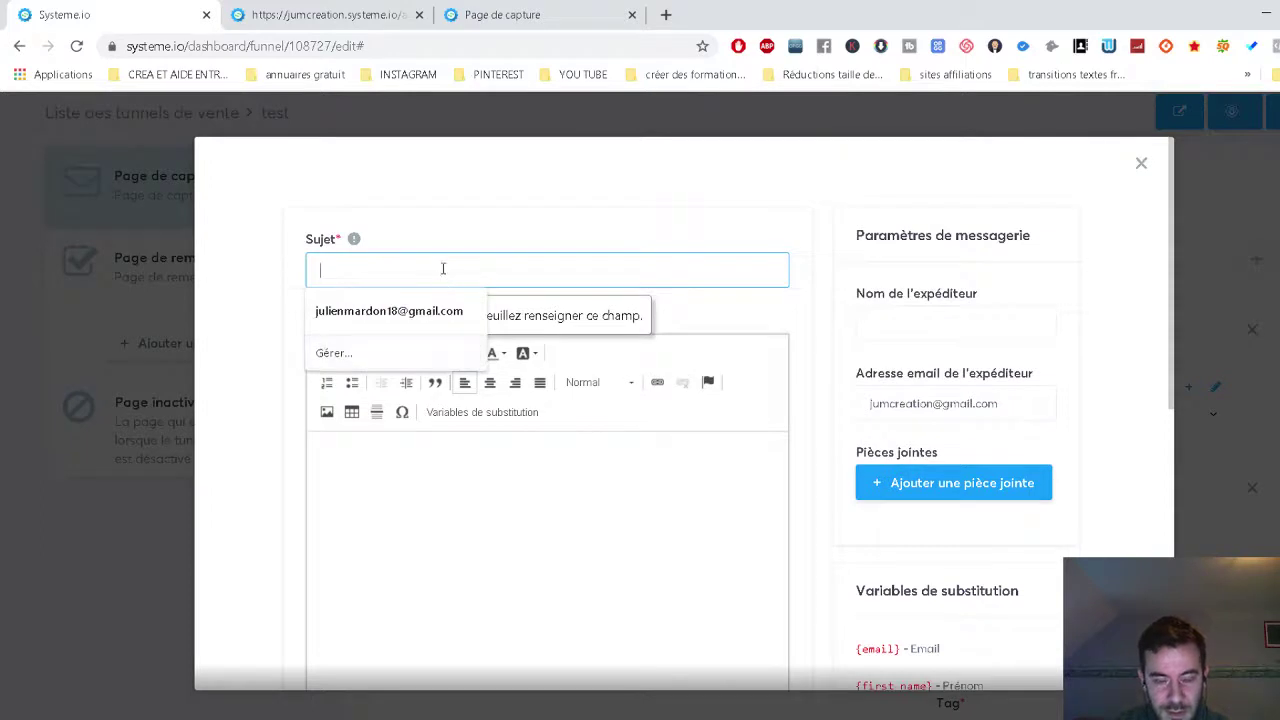
pyautogui.write('lalal')
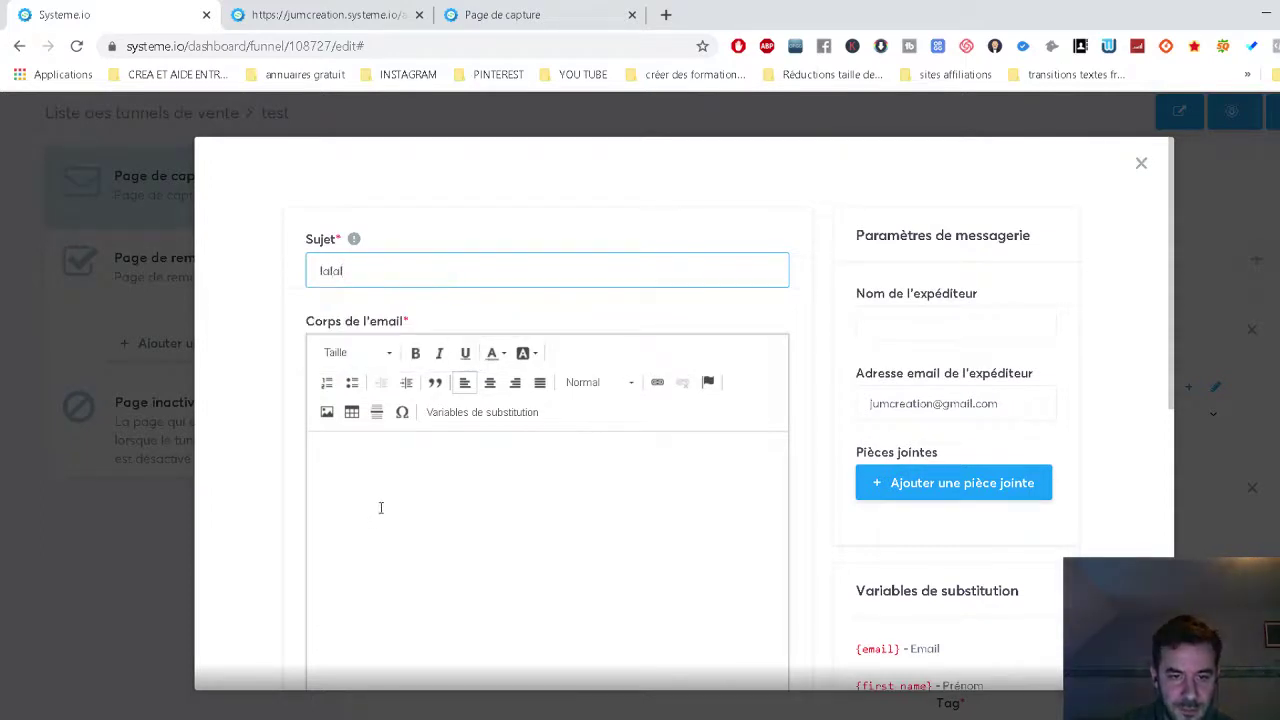
pyautogui.click(380, 508)
pyautogui.write('lala')
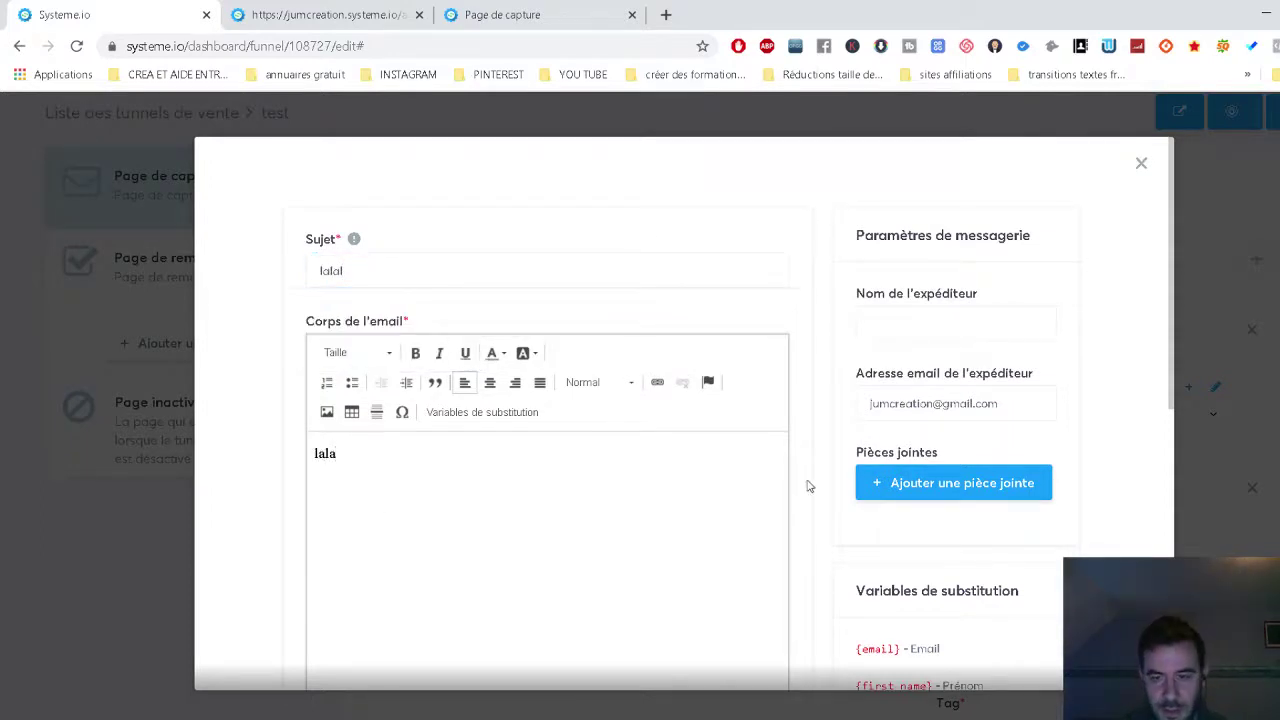
pyautogui.scroll(-2, 908, 544)
pyautogui.scroll(-4, 908, 544)
pyautogui.click(1020, 626)
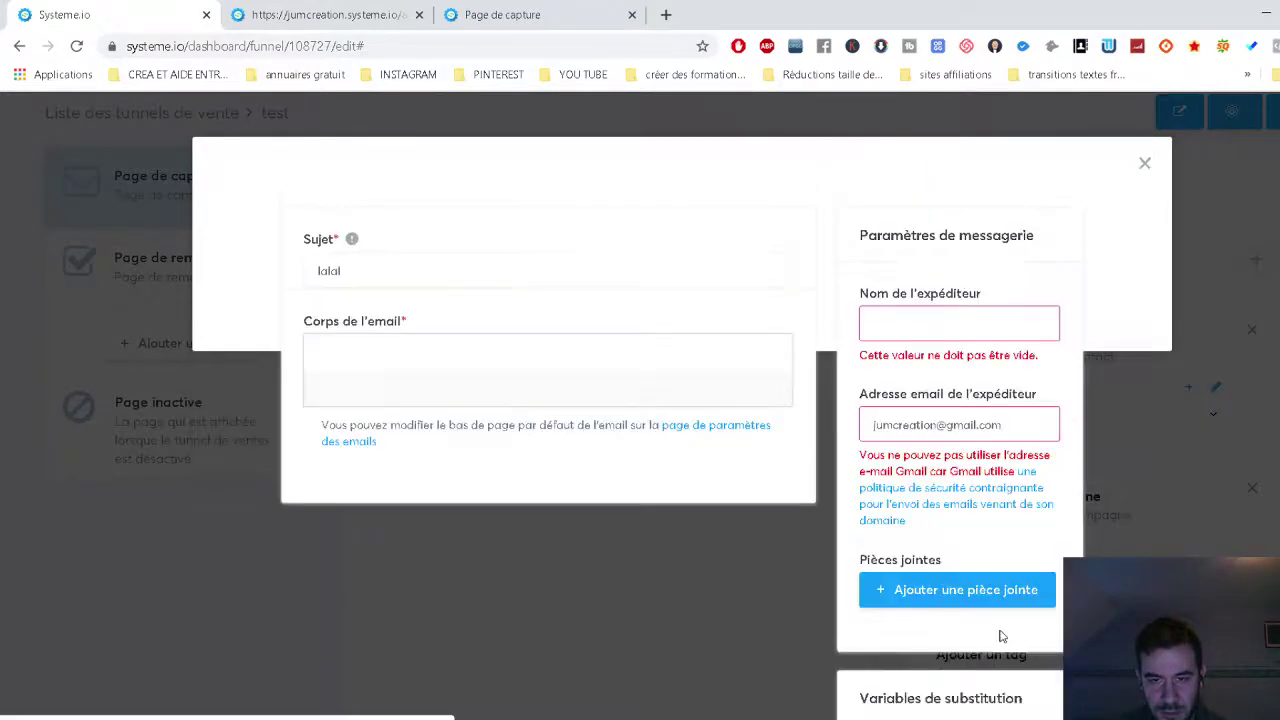
pyautogui.click(925, 331)
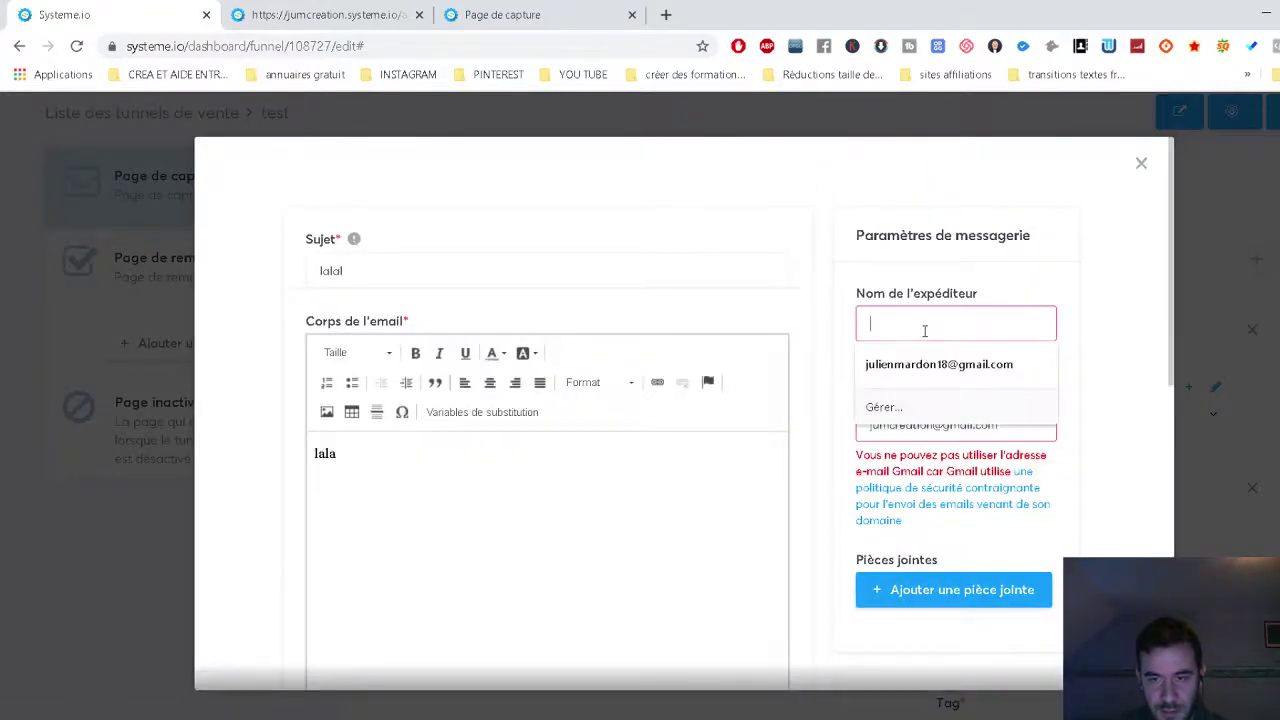
pyautogui.click(837, 453)
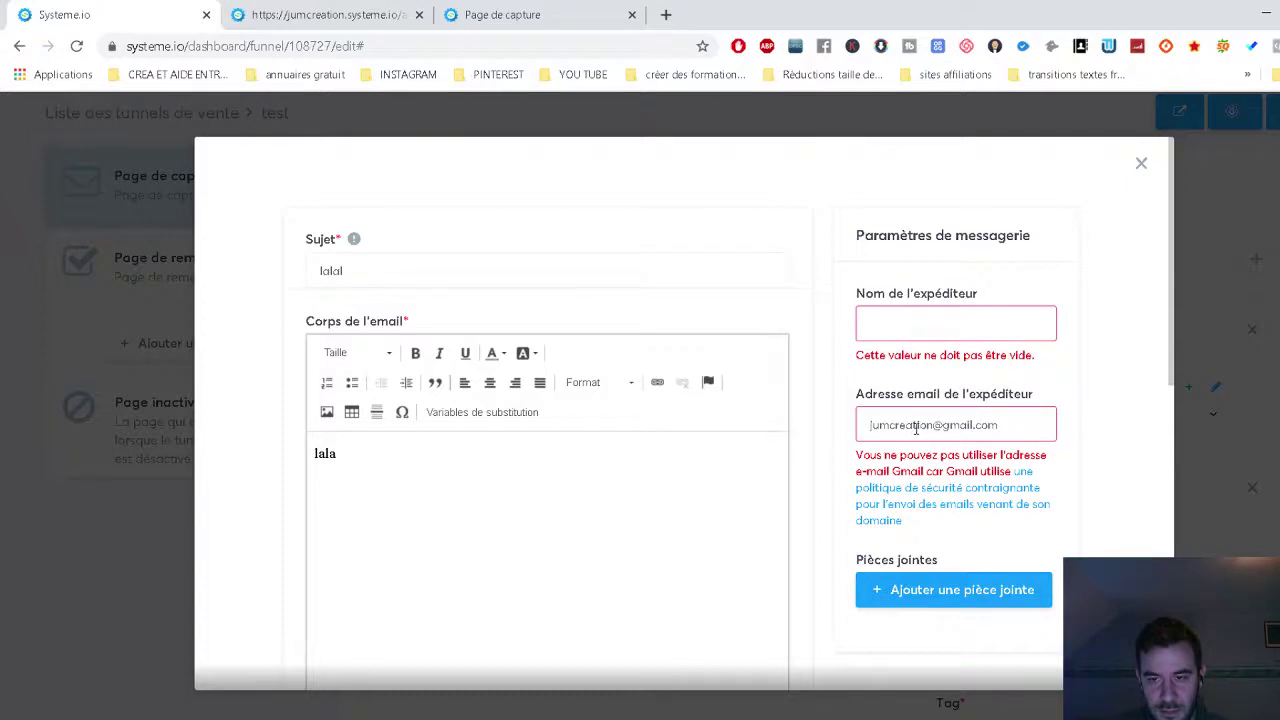
pyautogui.click(907, 333)
pyautogui.click(919, 362)
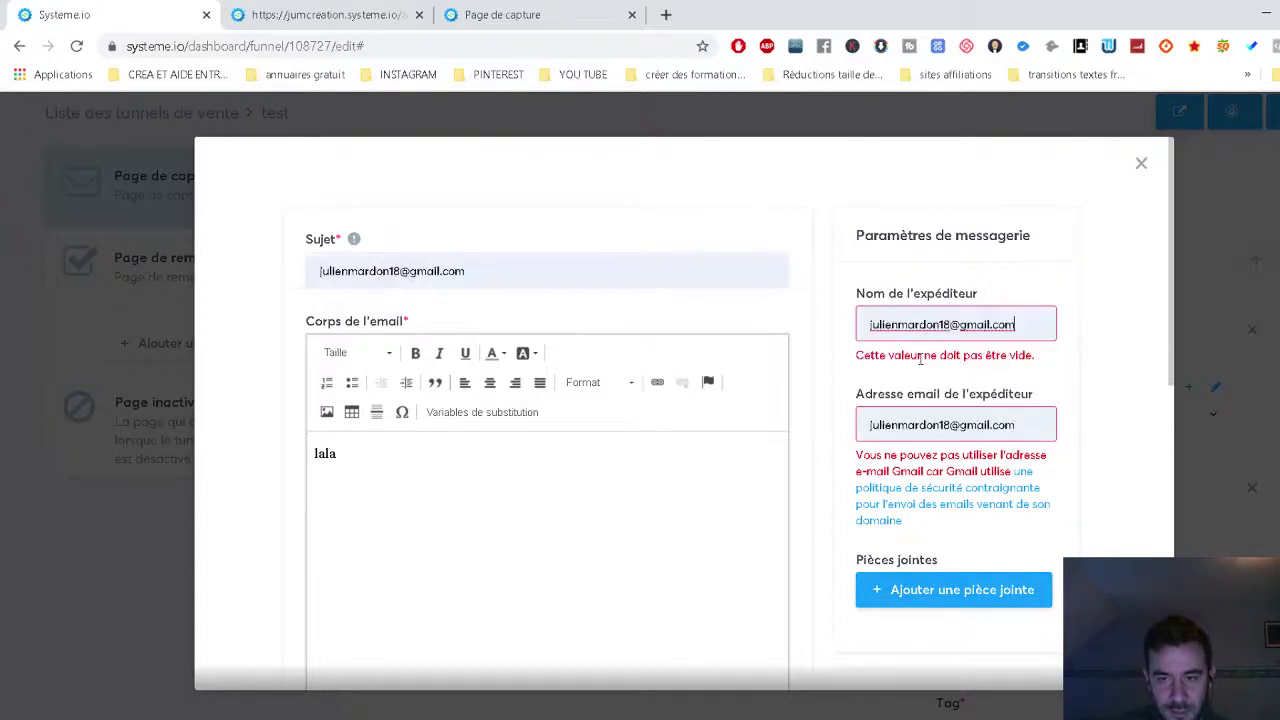
pyautogui.scroll(-10, 926, 490)
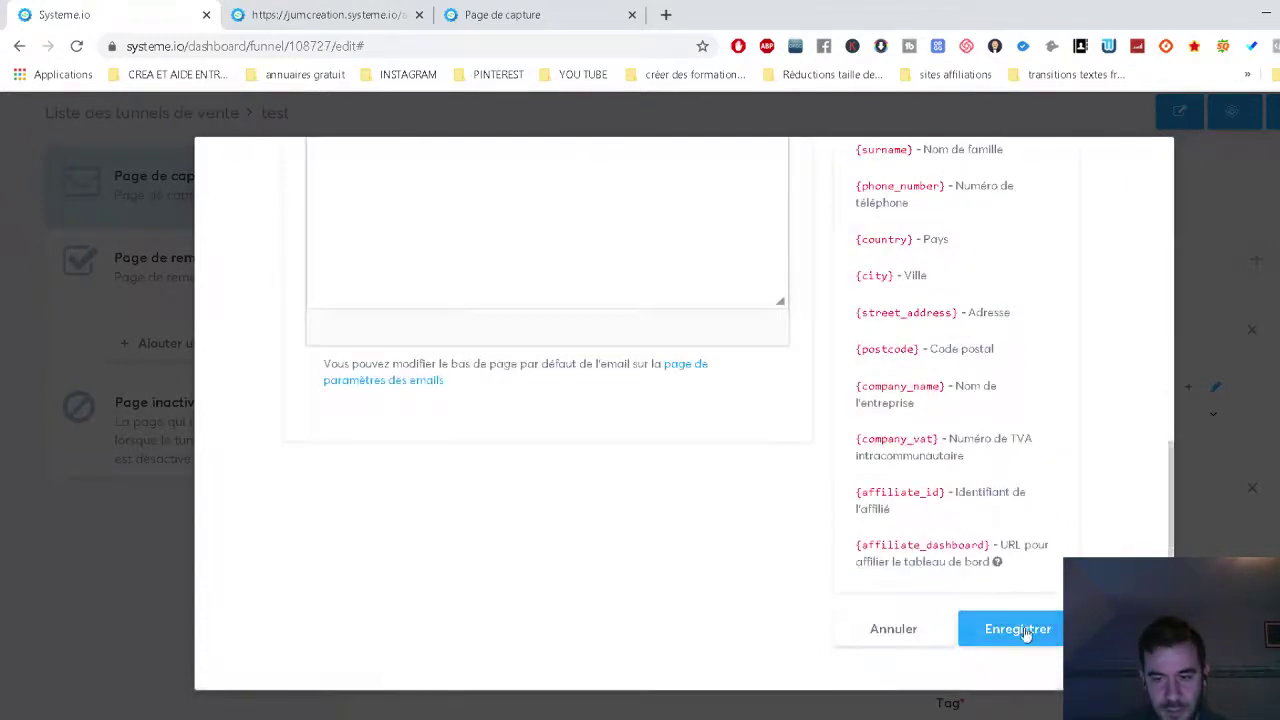
pyautogui.click(1024, 628)
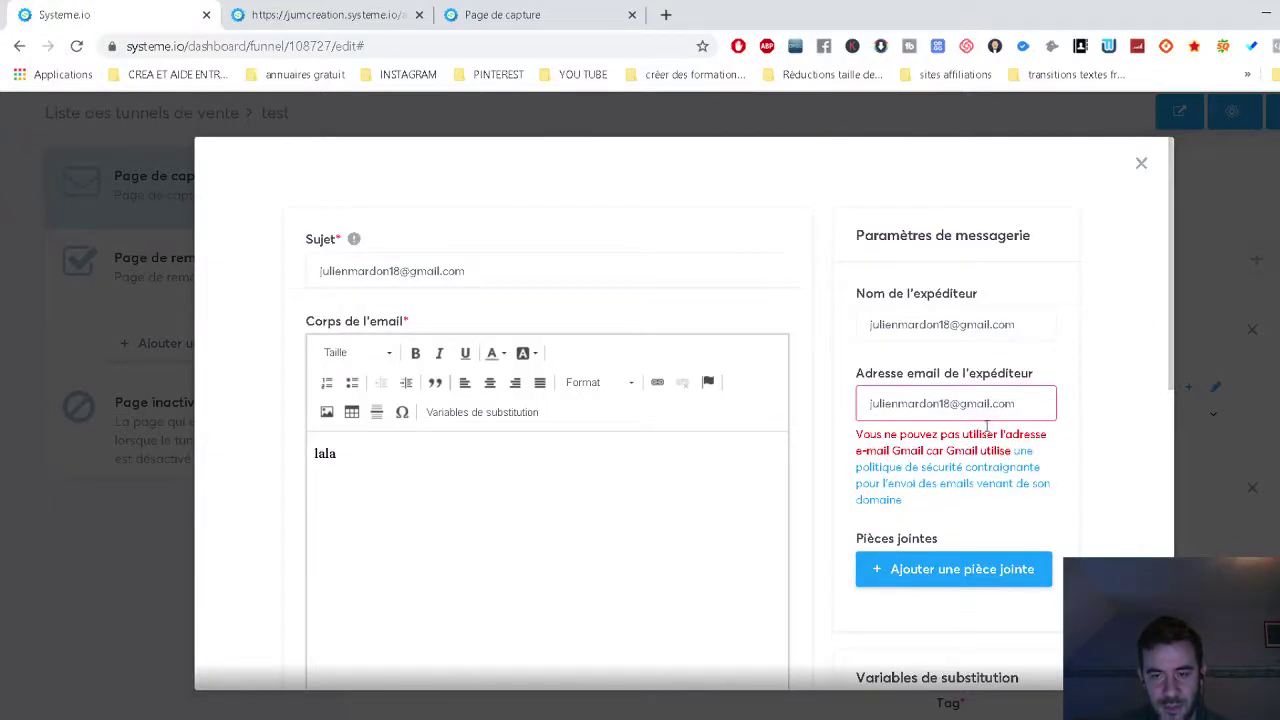
pyautogui.moveTo(1004, 401); pyautogui.dragTo(882, 400)
pyautogui.click(882, 400)
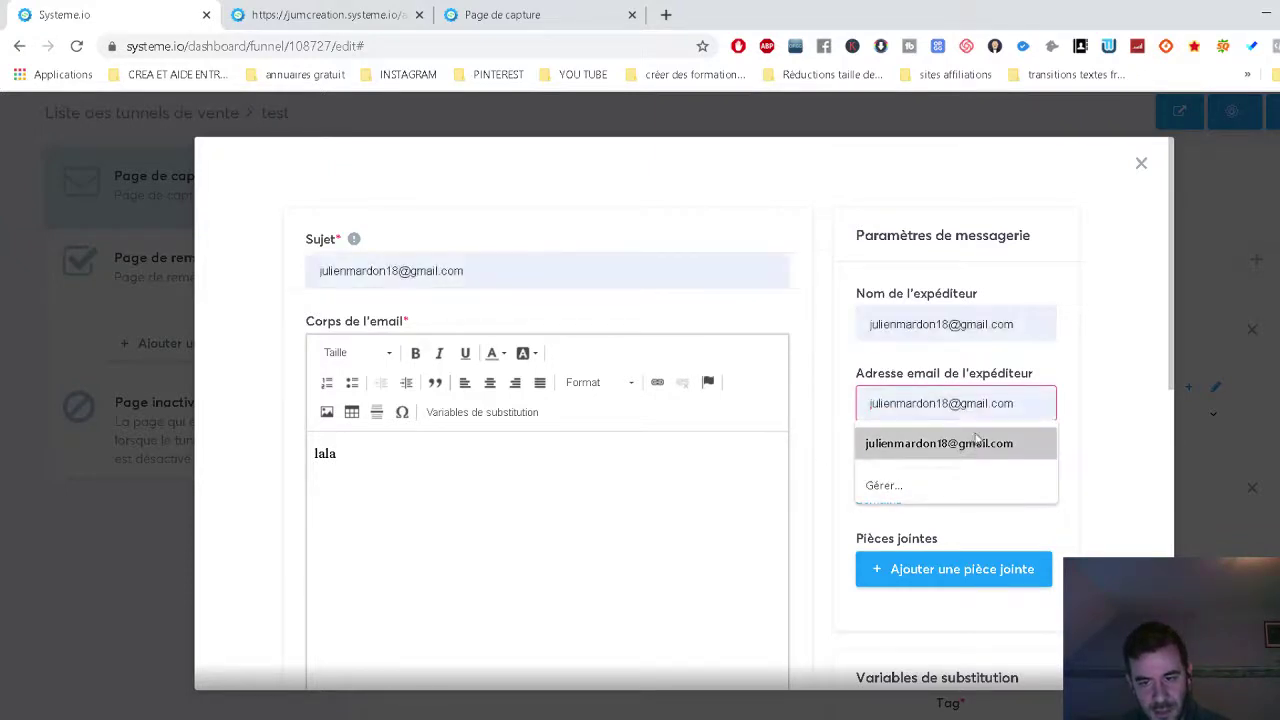
pyautogui.click(1140, 166)
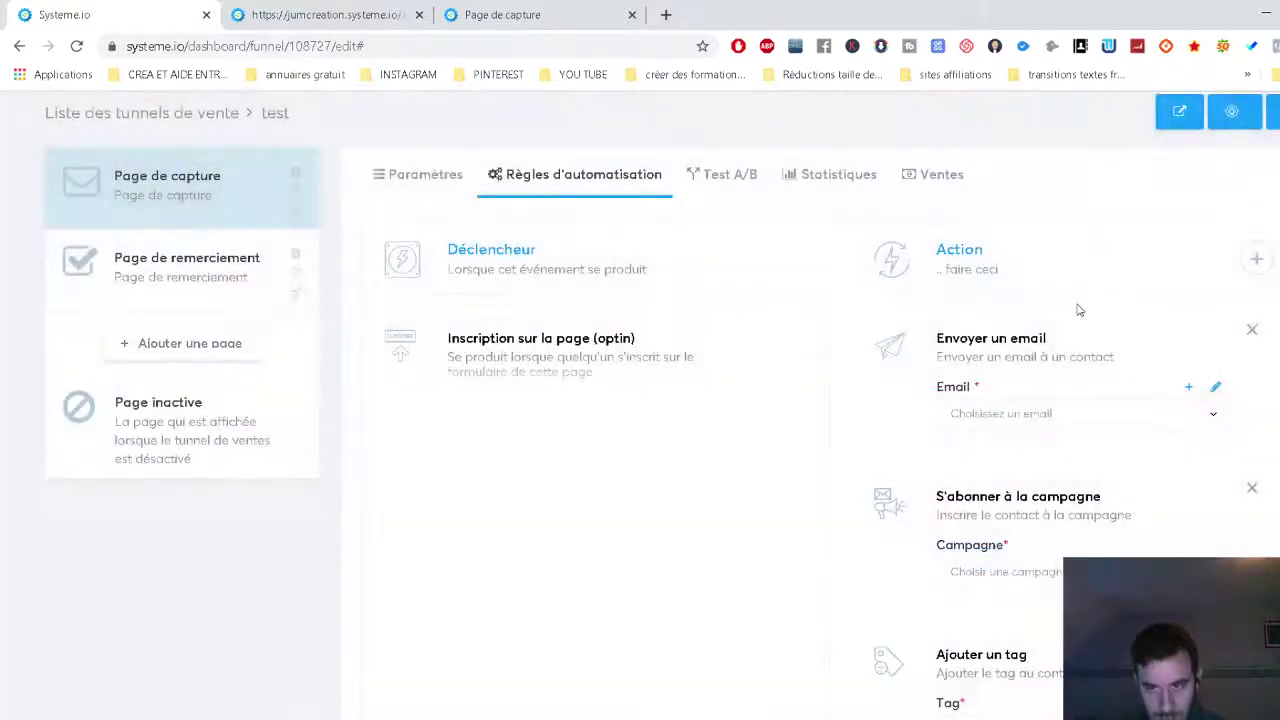
# From Emails > Newsletters, start a new newsletter with Créer une newsletter.
pyautogui.scroll(1, 1100, 310)
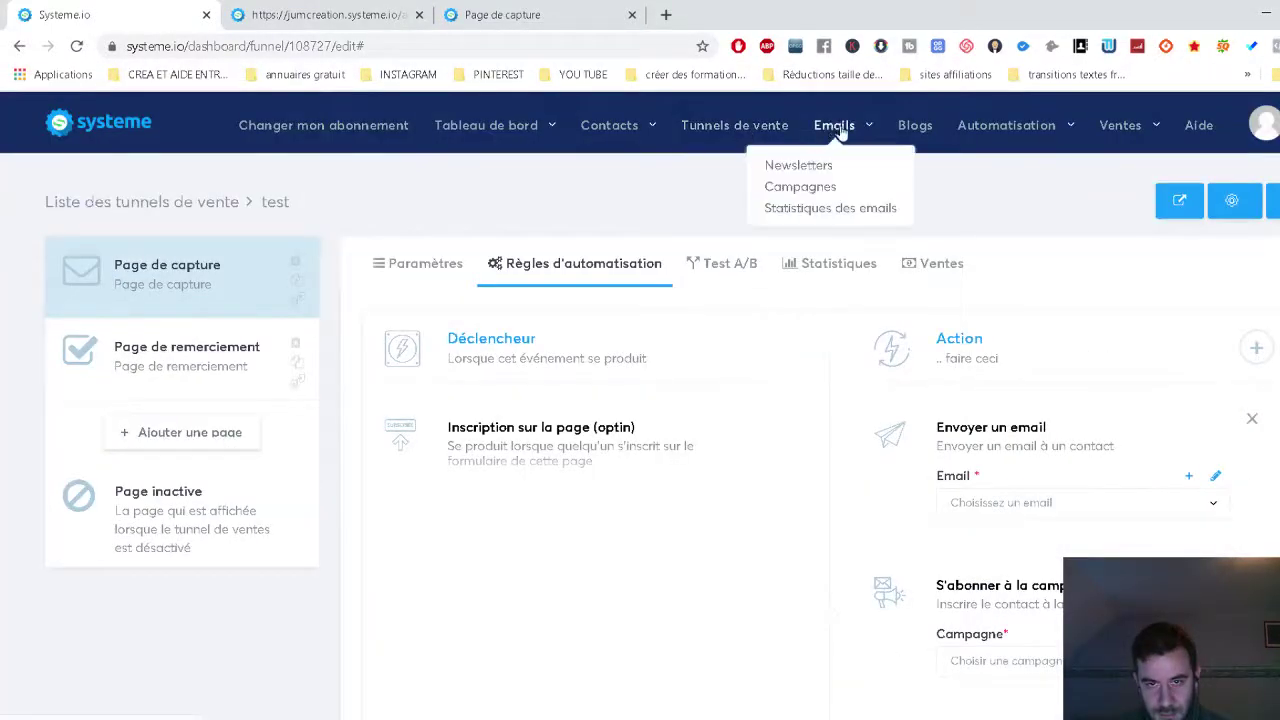
pyautogui.moveTo(618, 131)
pyautogui.moveTo(828, 136)
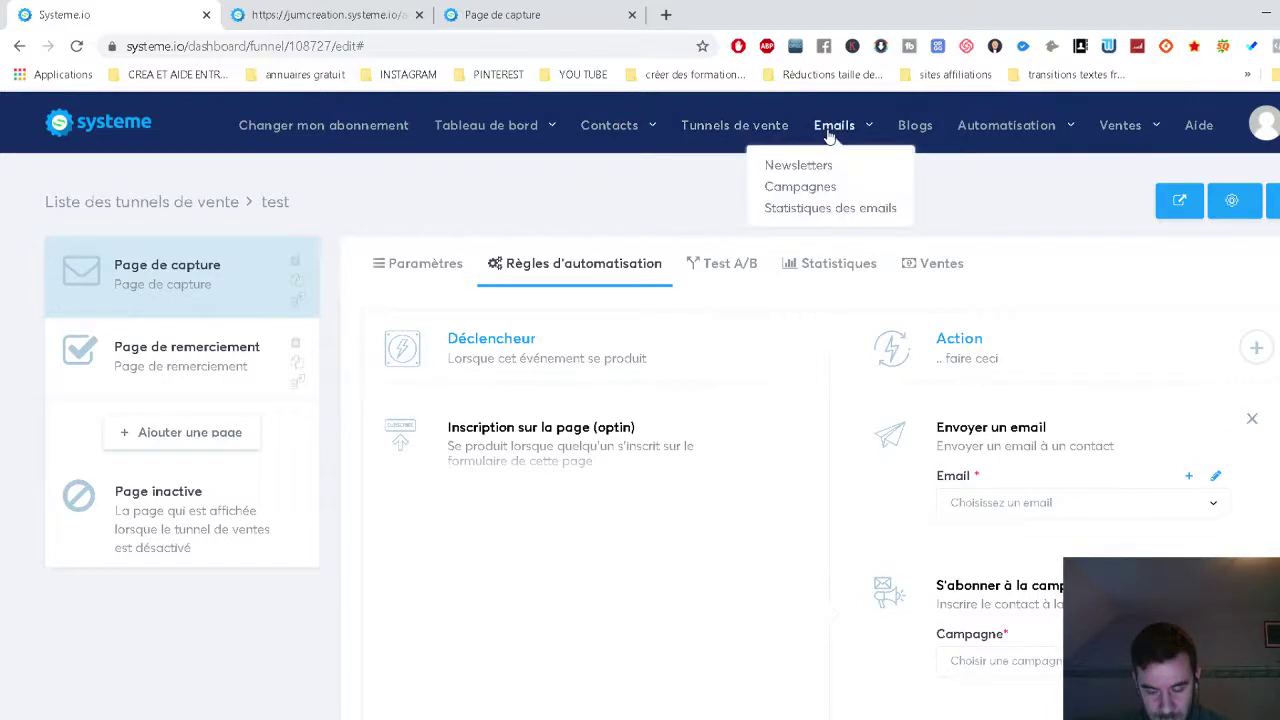
pyautogui.click(820, 165)
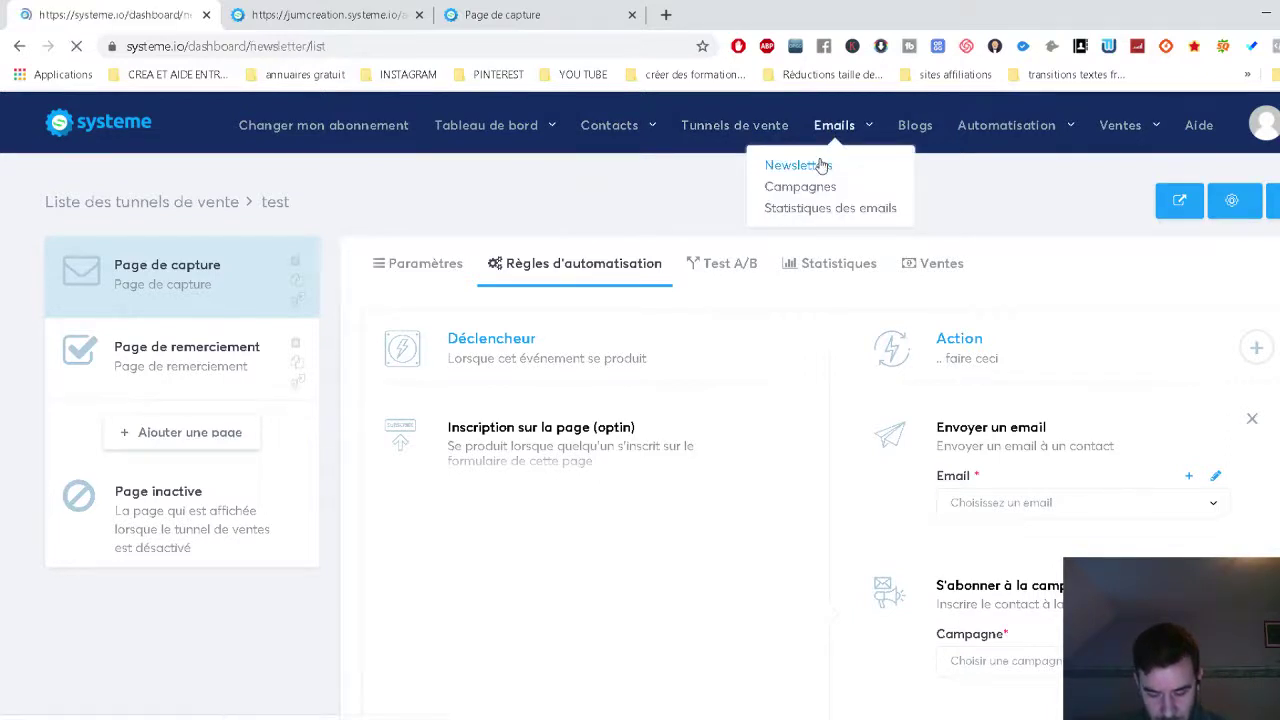
pyautogui.click(1178, 201)
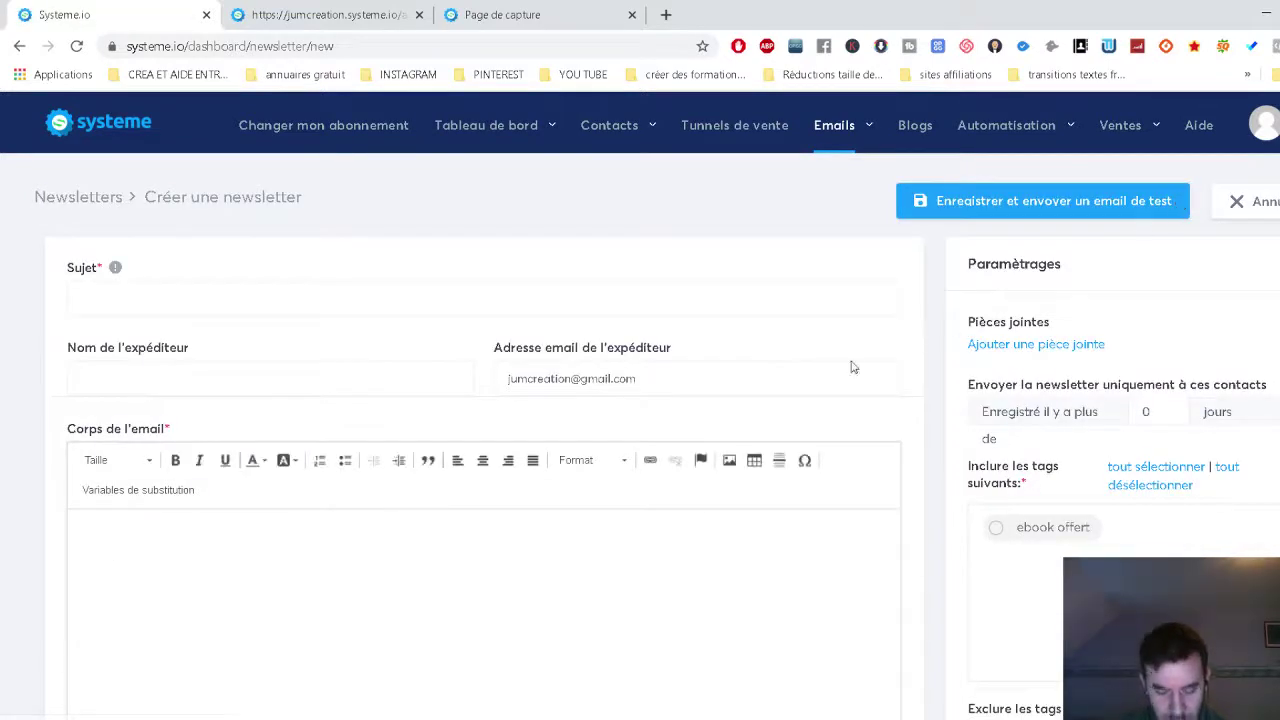
# Autofill the subject and sender fields and write 'LALALA' as the newsletter body.
pyautogui.click(166, 292)
pyautogui.click(143, 345)
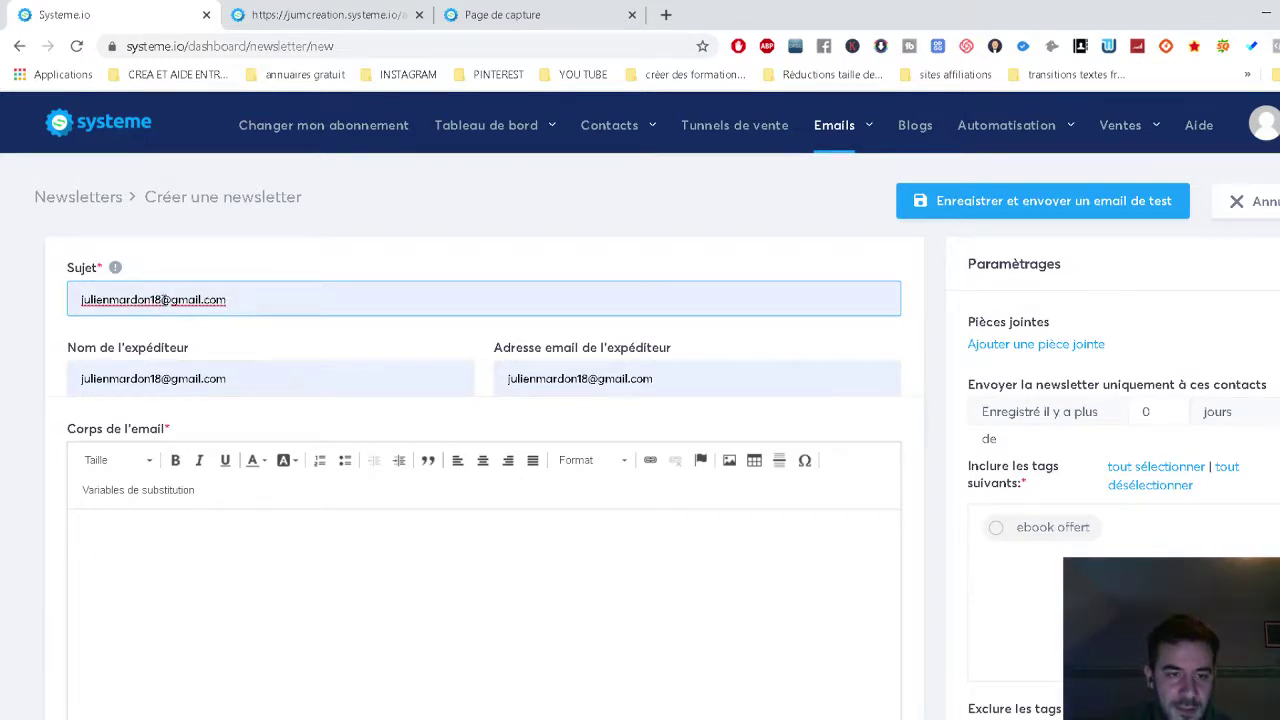
pyautogui.click(164, 299)
pyautogui.click(459, 574)
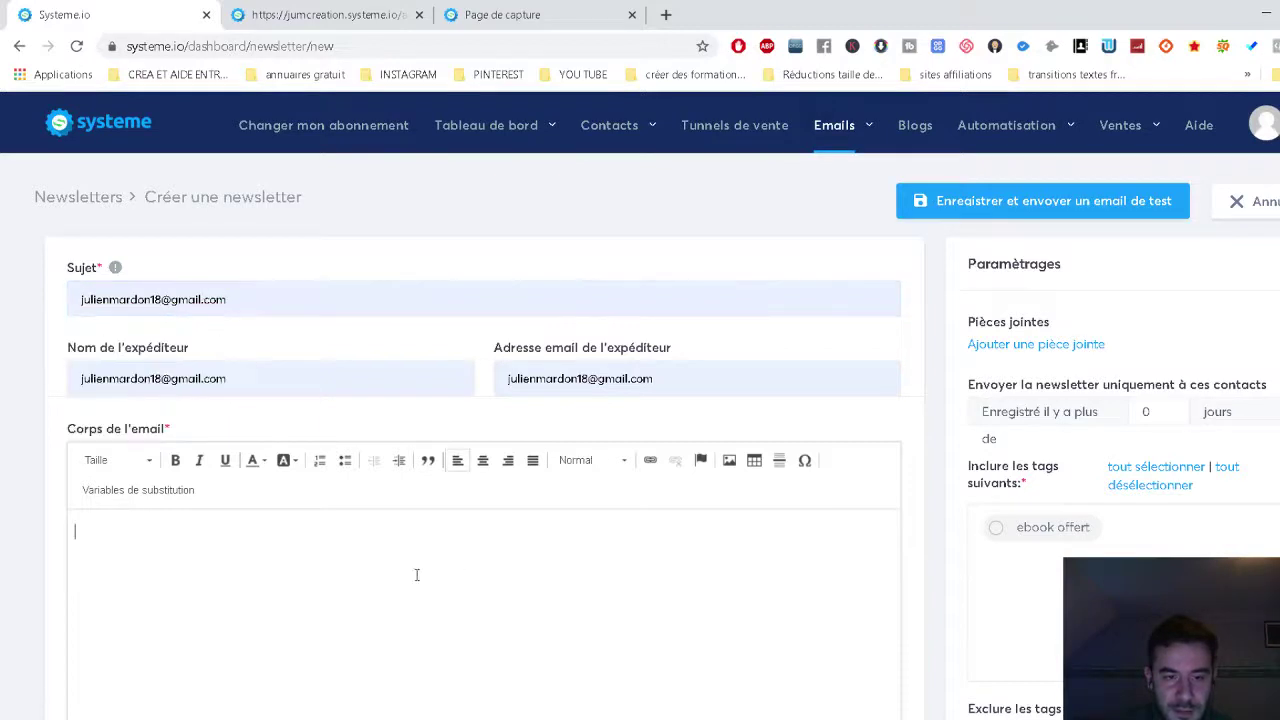
pyautogui.write('LALALA')
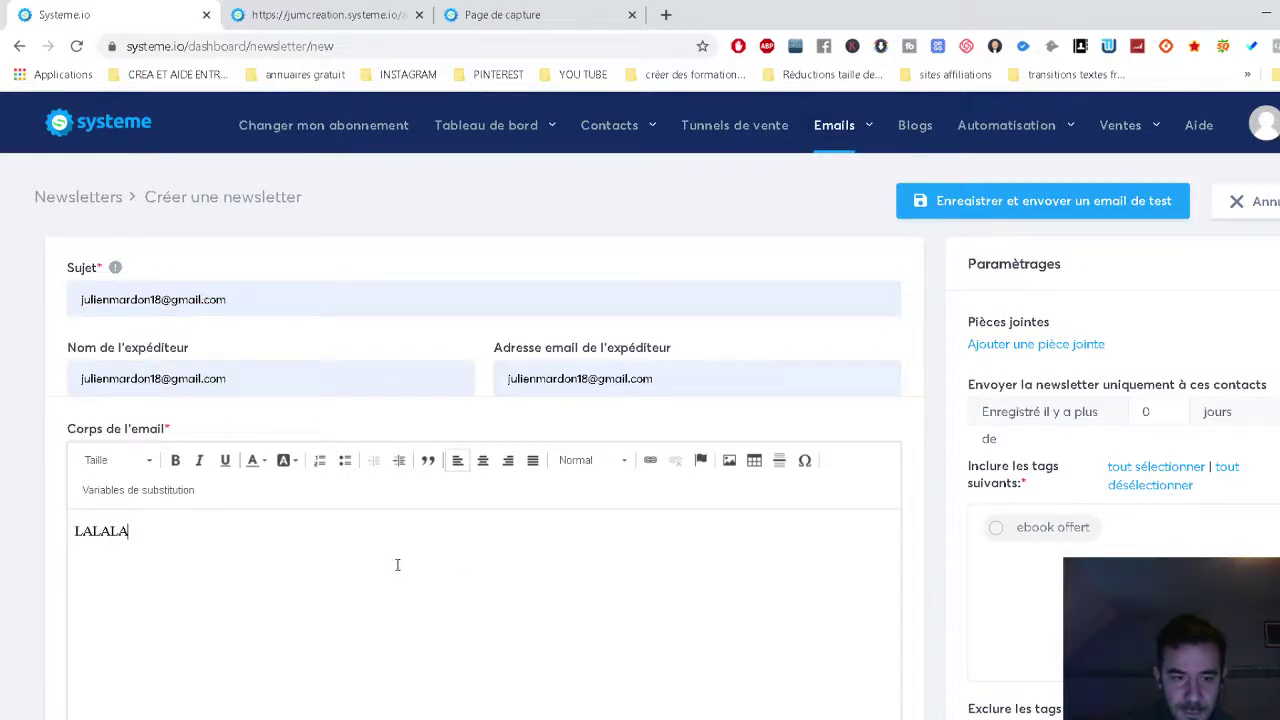
# Target only contacts tagged ebook offert, undoing an accidental exclusion of that tag.
pyautogui.scroll(-3, 837, 511)
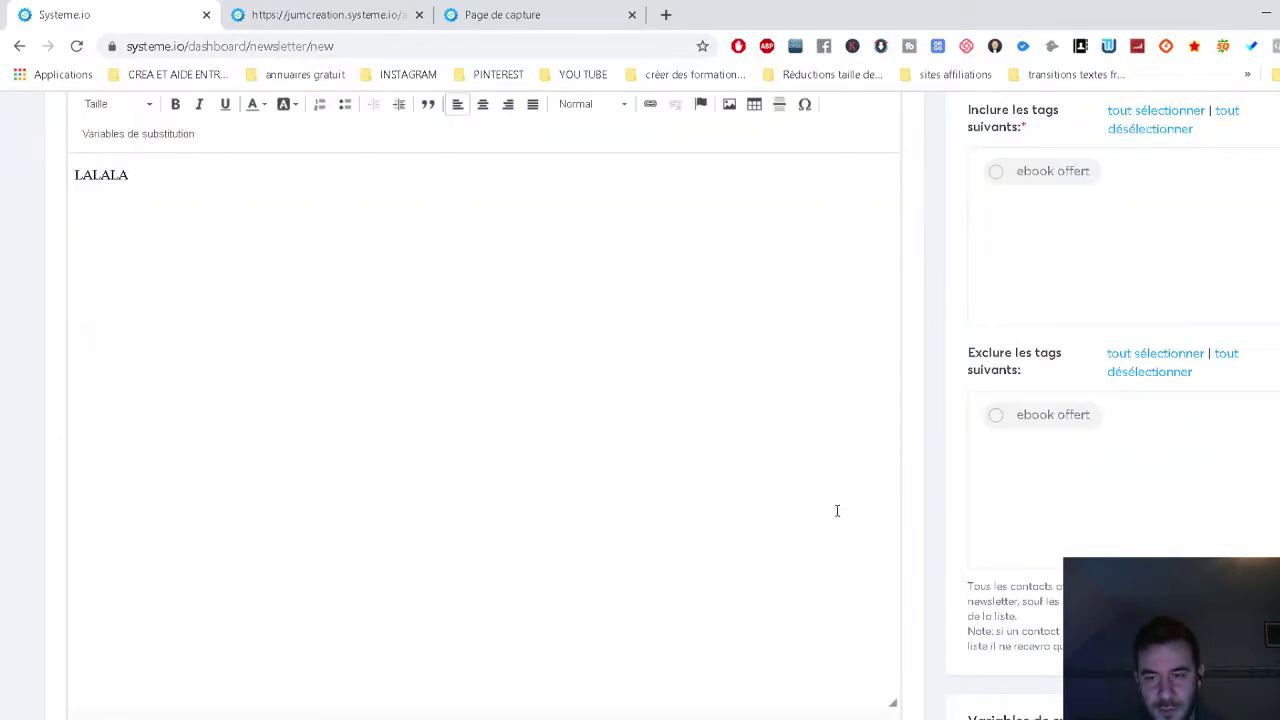
pyautogui.click(997, 416)
pyautogui.scroll(2, 1034, 417)
pyautogui.click(996, 593)
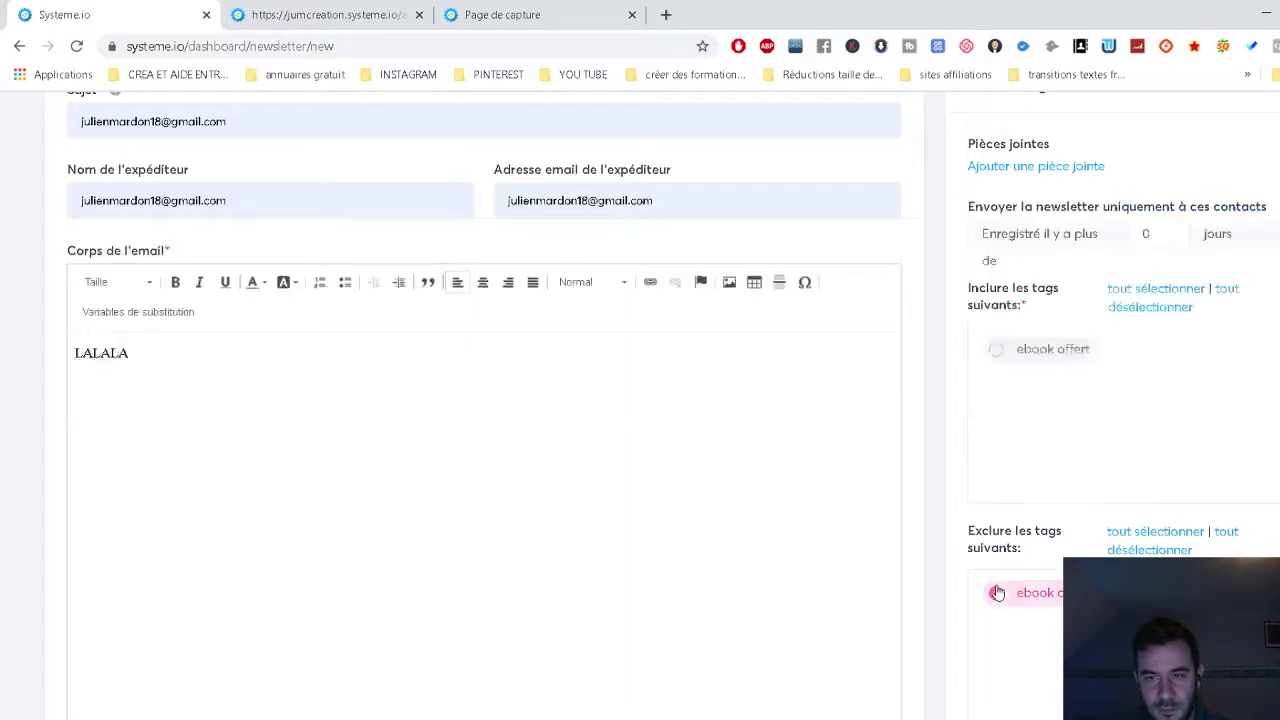
pyautogui.click(995, 349)
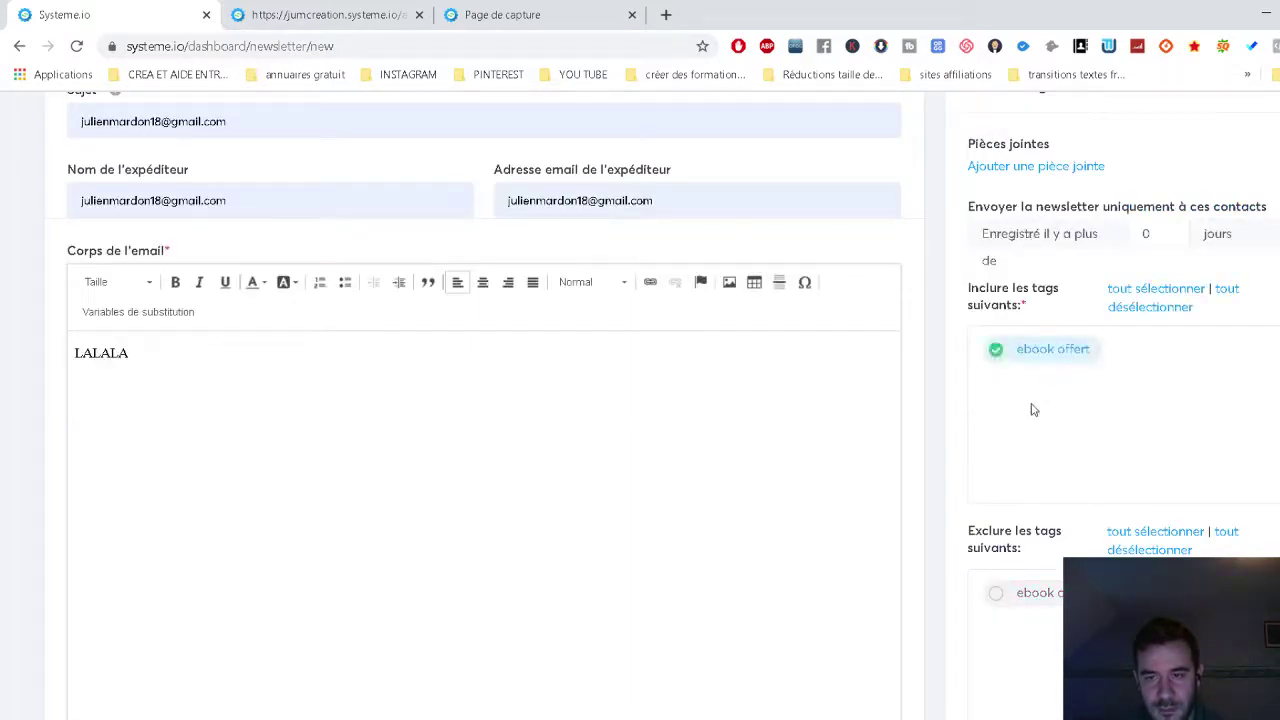
pyautogui.click(713, 411)
pyautogui.scroll(2, 1153, 303)
pyautogui.click(1150, 411)
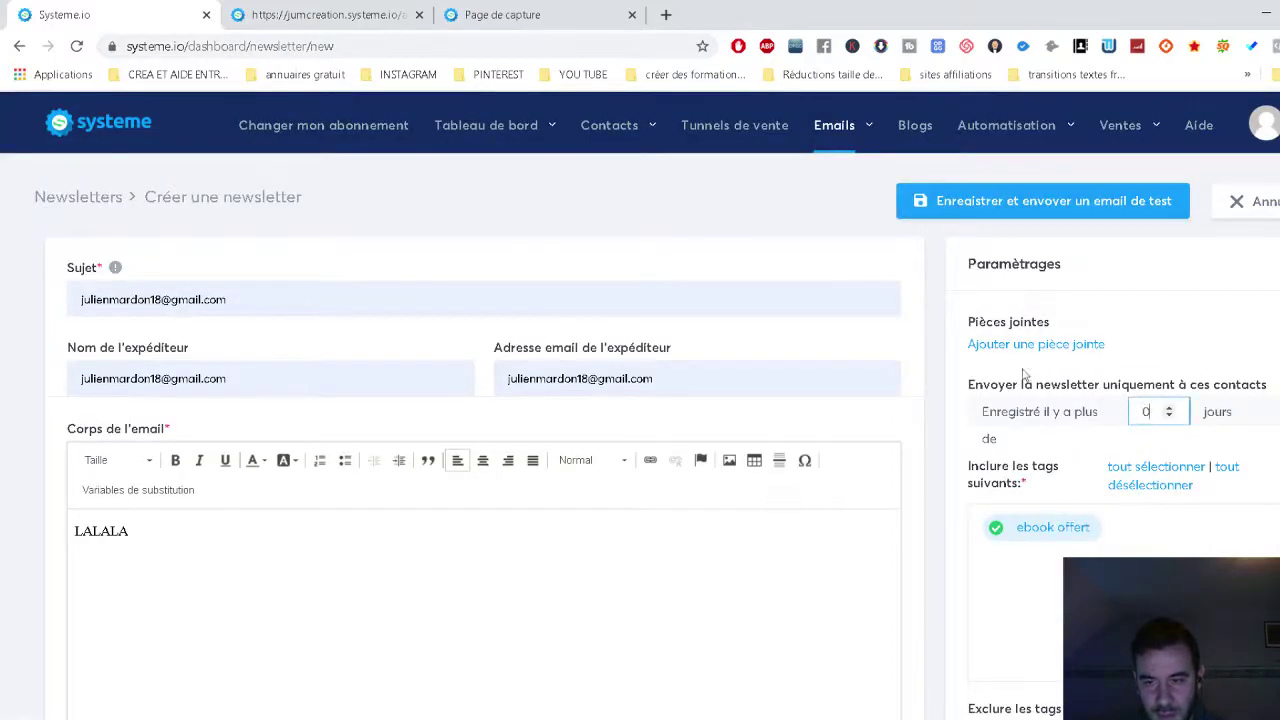
pyautogui.scroll(-7, 1108, 357)
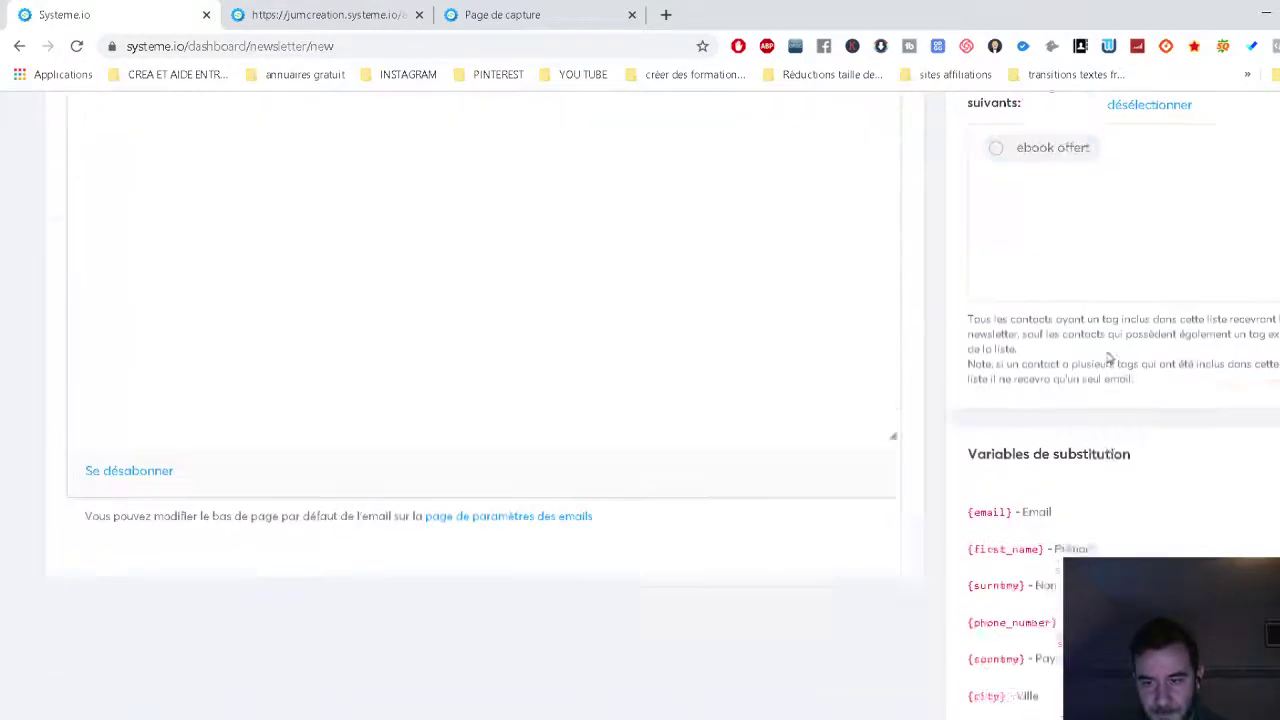
pyautogui.scroll(7, 1108, 357)
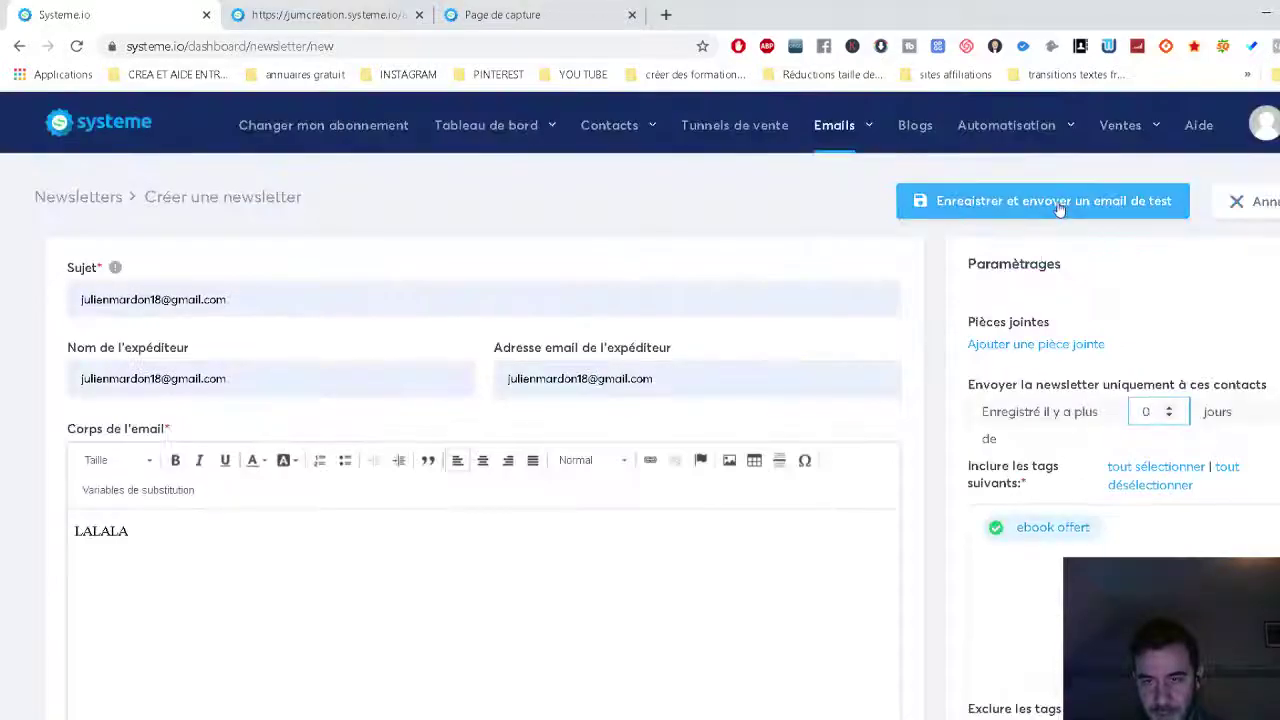
# Replace the Gmail domain in the sender address with a non-Gmail domain.
pyautogui.click(1091, 206)
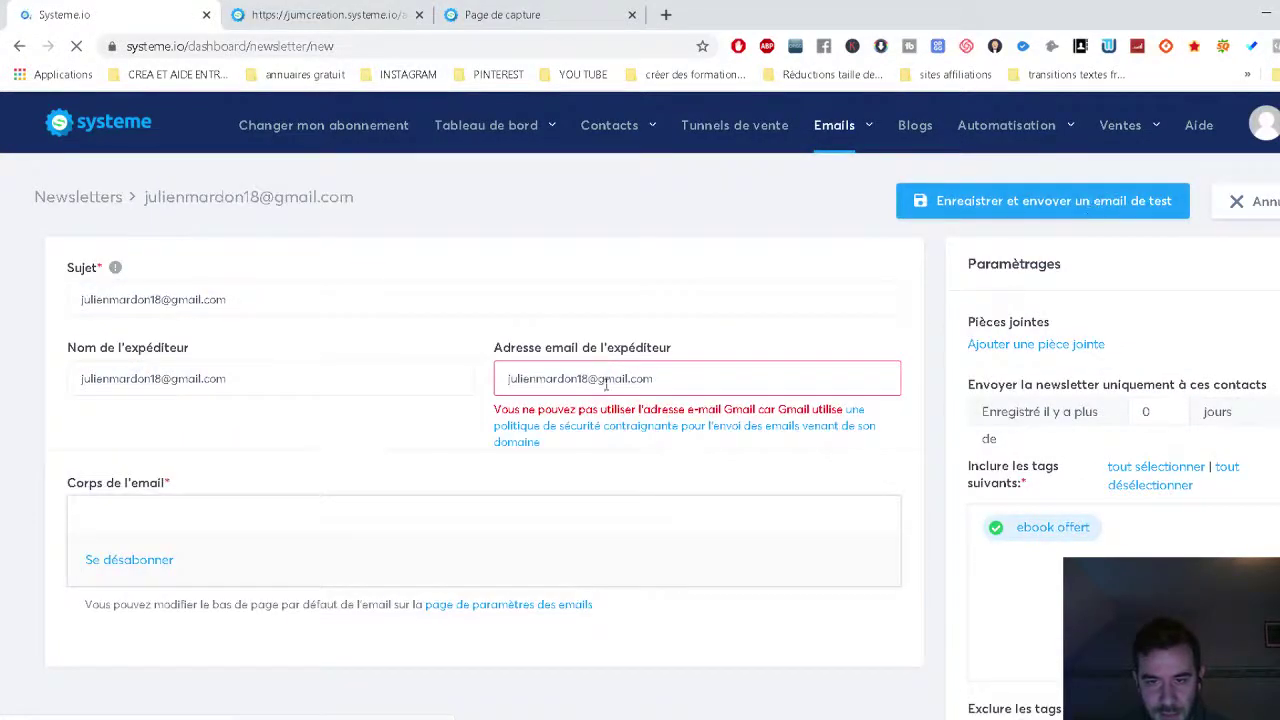
pyautogui.click(553, 384)
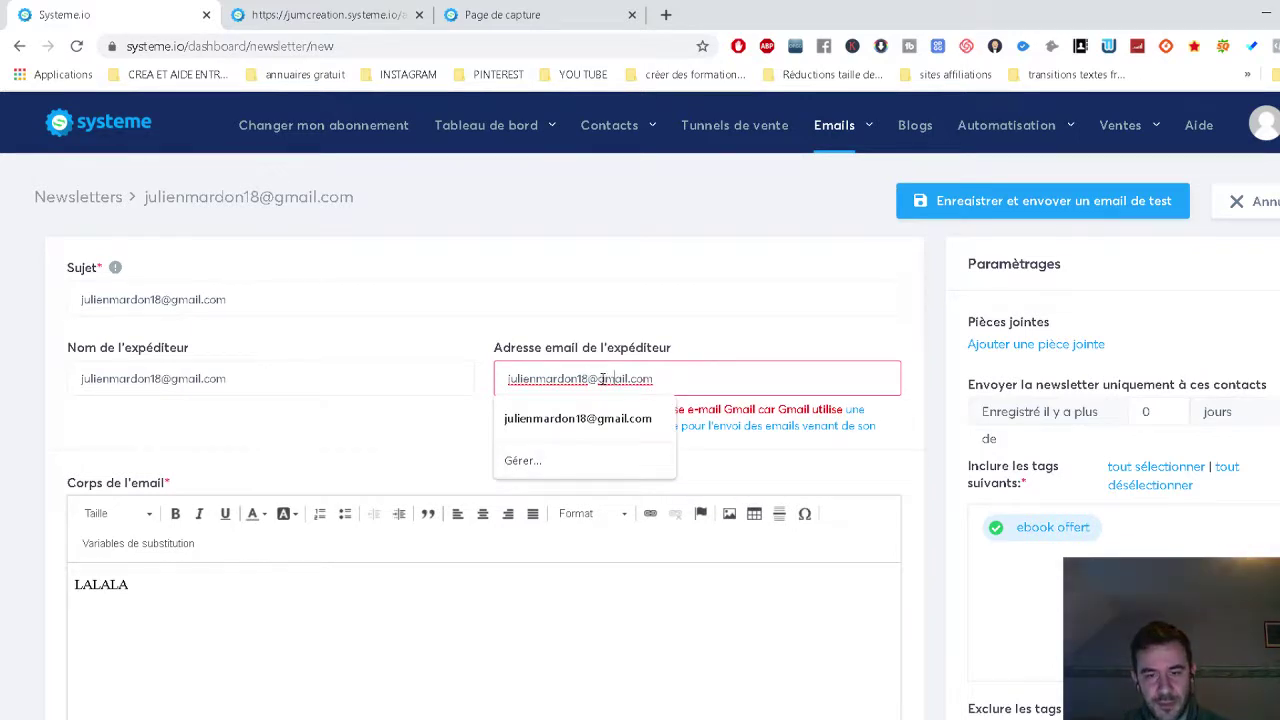
pyautogui.moveTo(597, 378); pyautogui.dragTo(626, 379)
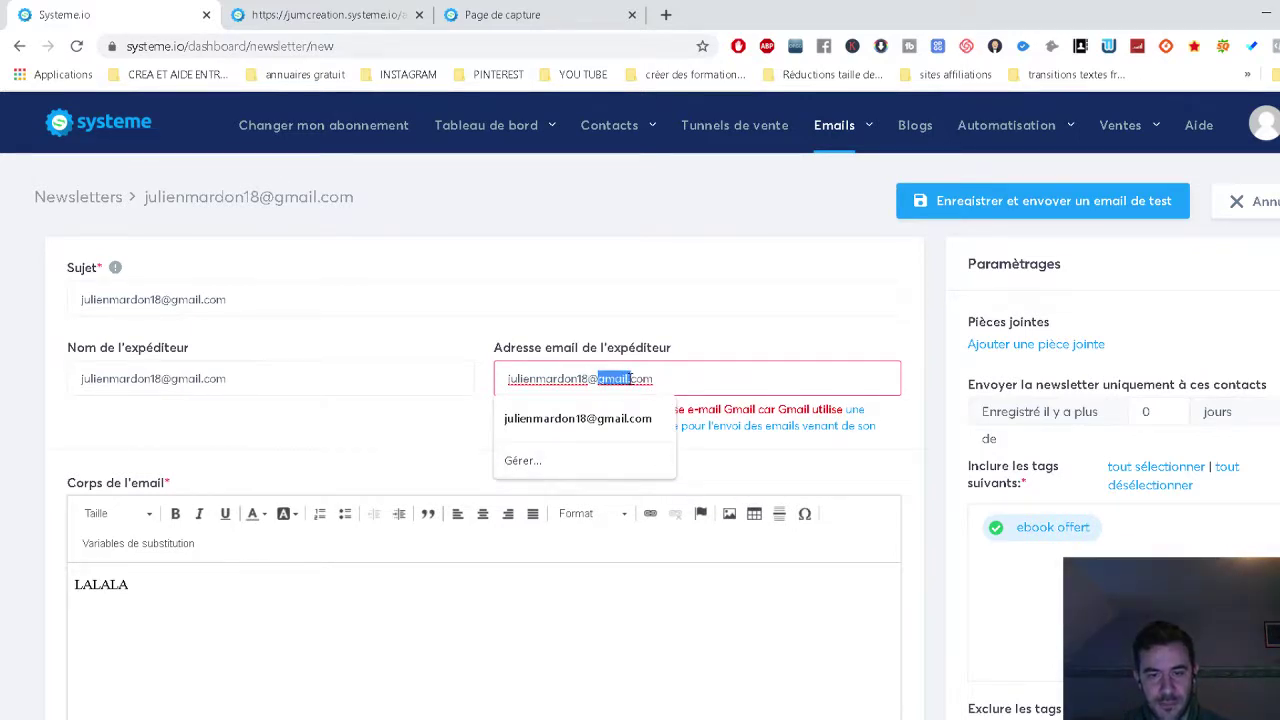
pyautogui.click(666, 424)
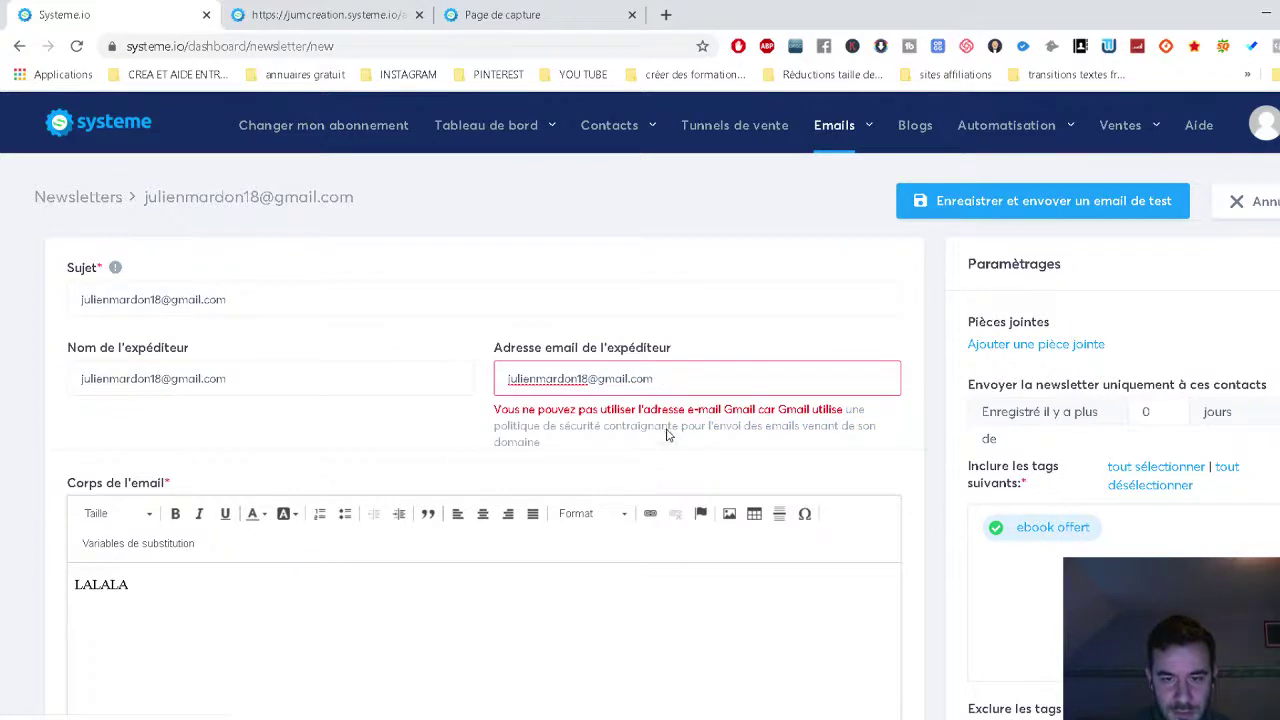
pyautogui.press('BackSpace')
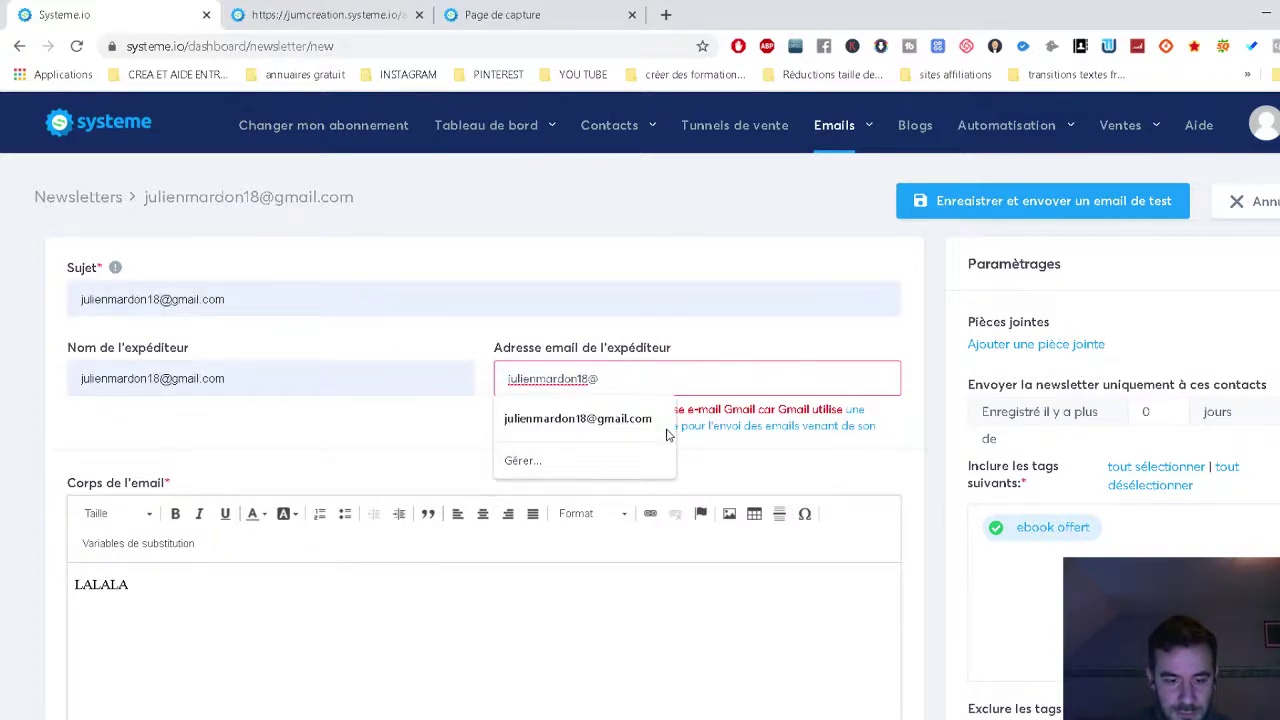
pyautogui.write('wordpress.com')
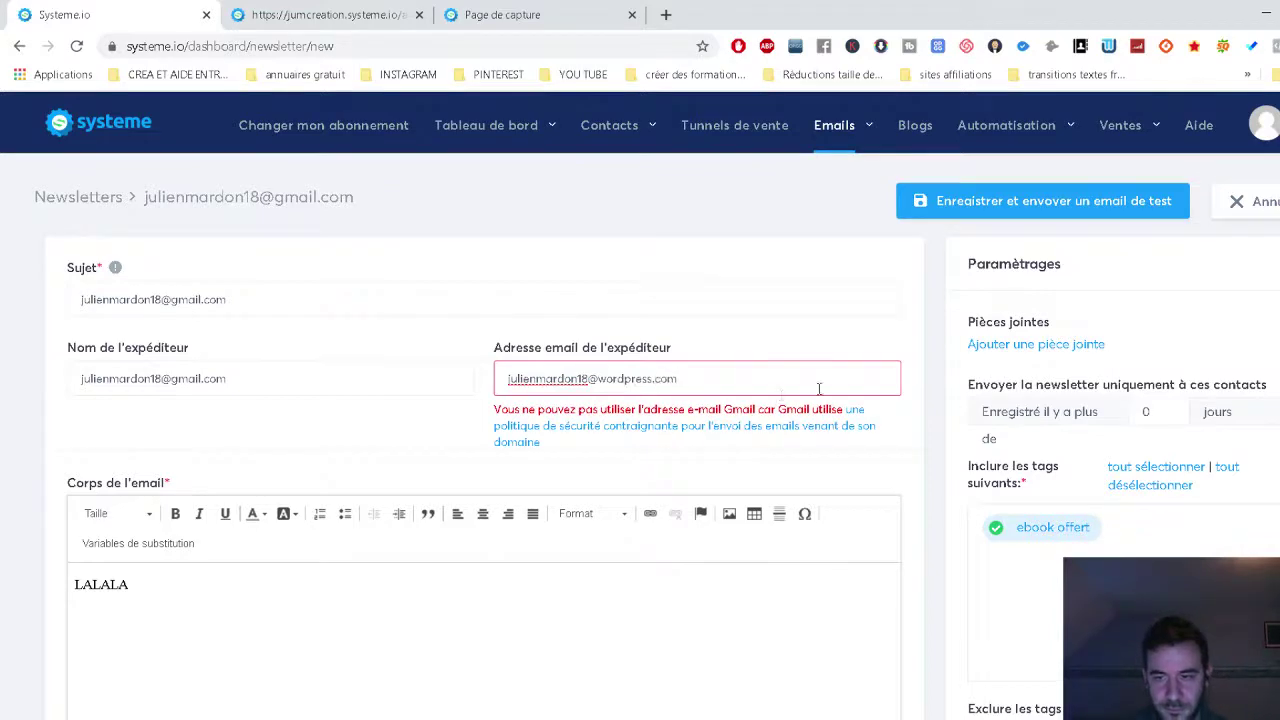
# Save the newsletter and send a test email.
pyautogui.scroll(-5, 966, 409)
pyautogui.scroll(4, 966, 409)
pyautogui.click(998, 120)
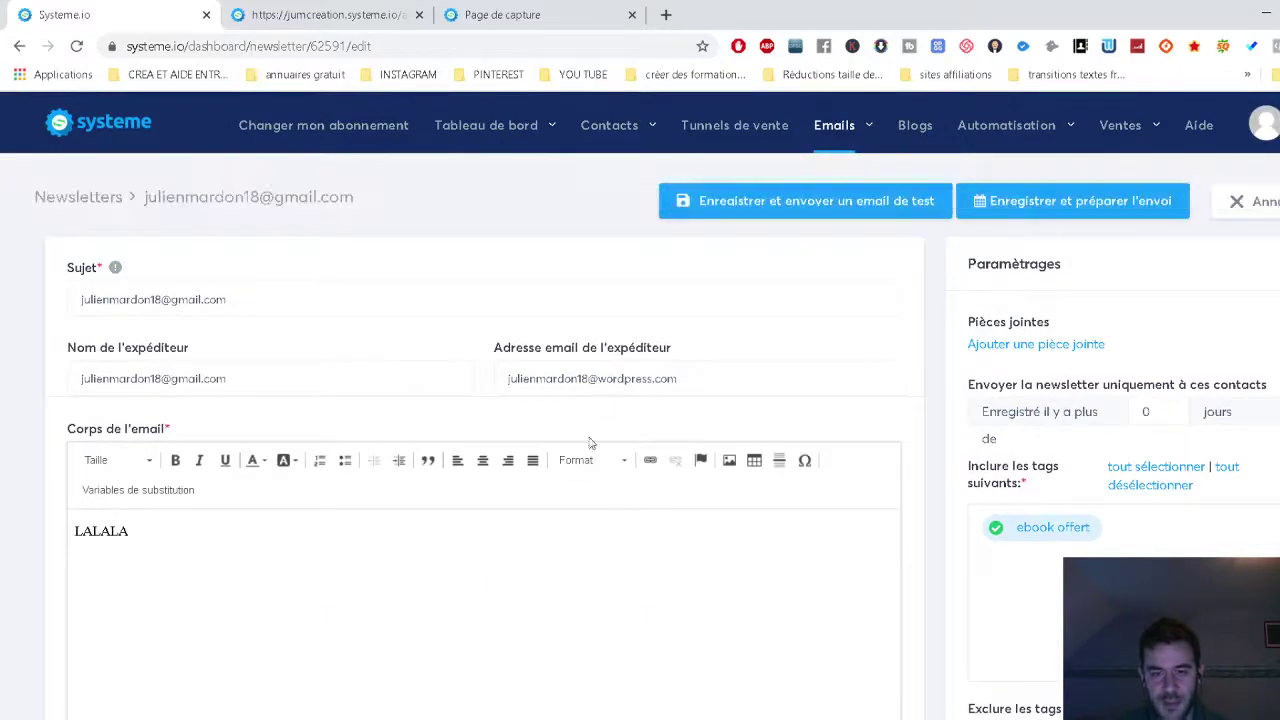
pyautogui.scroll(-9, 1091, 376)
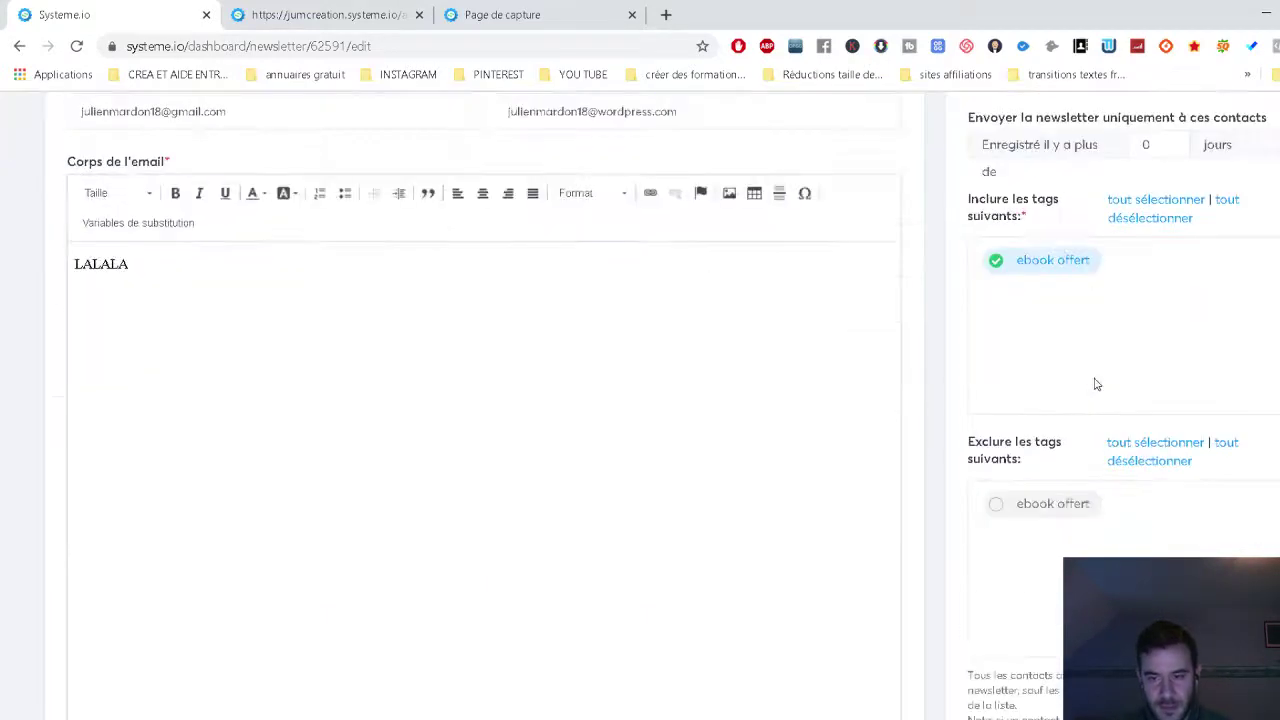
pyautogui.scroll(1, 1094, 384)
pyautogui.scroll(8, 1094, 382)
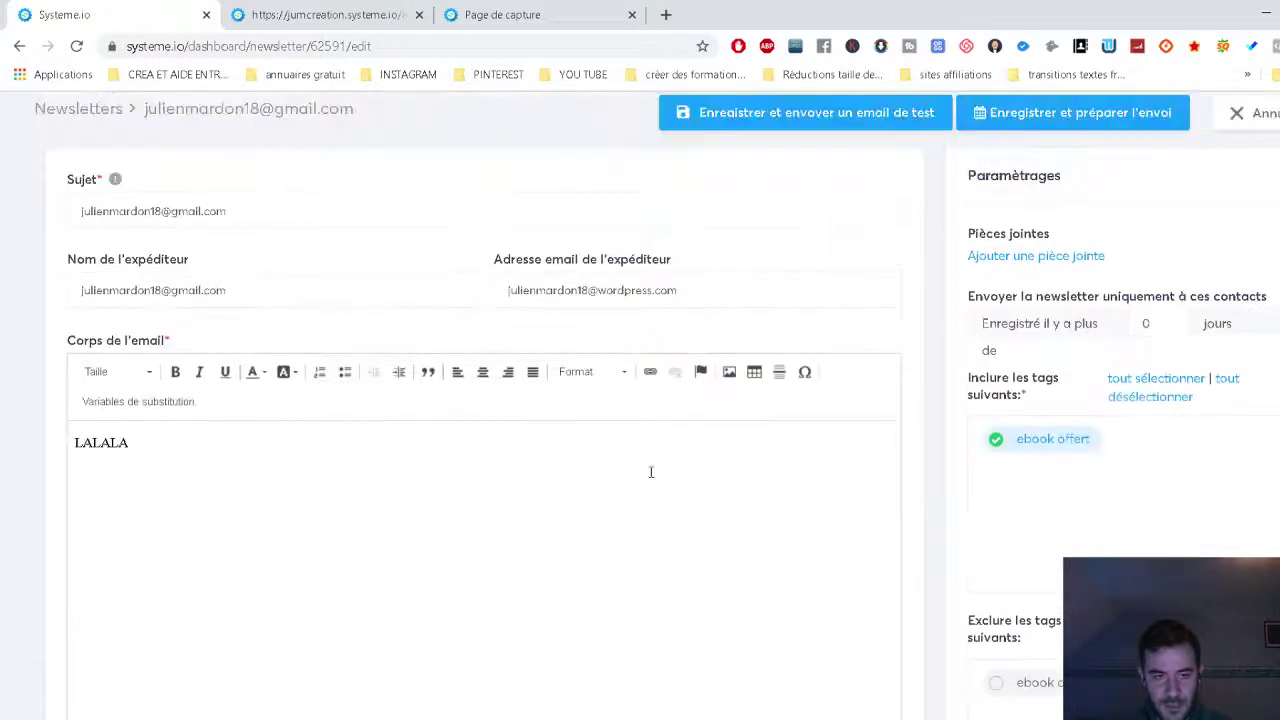
pyautogui.scroll(1, 547, 378)
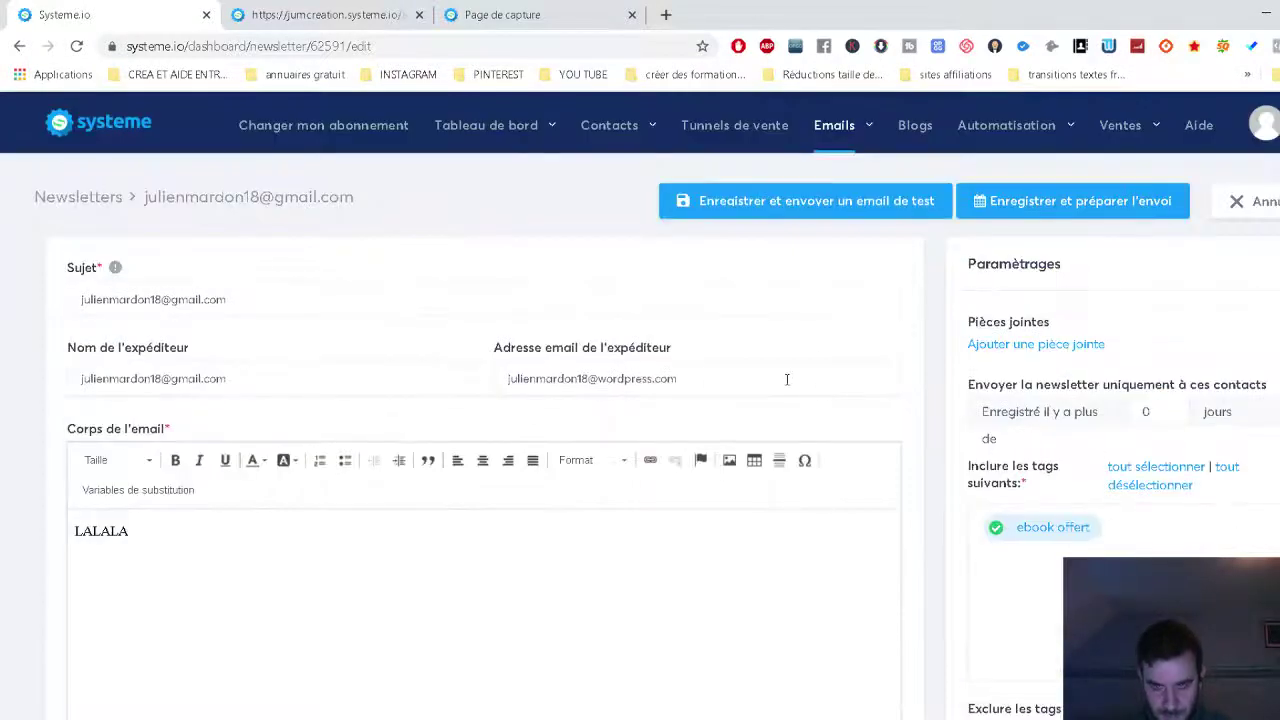
# Create an email campaign named 'campagne test' under Emails > Campagnes.
pyautogui.moveTo(845, 132)
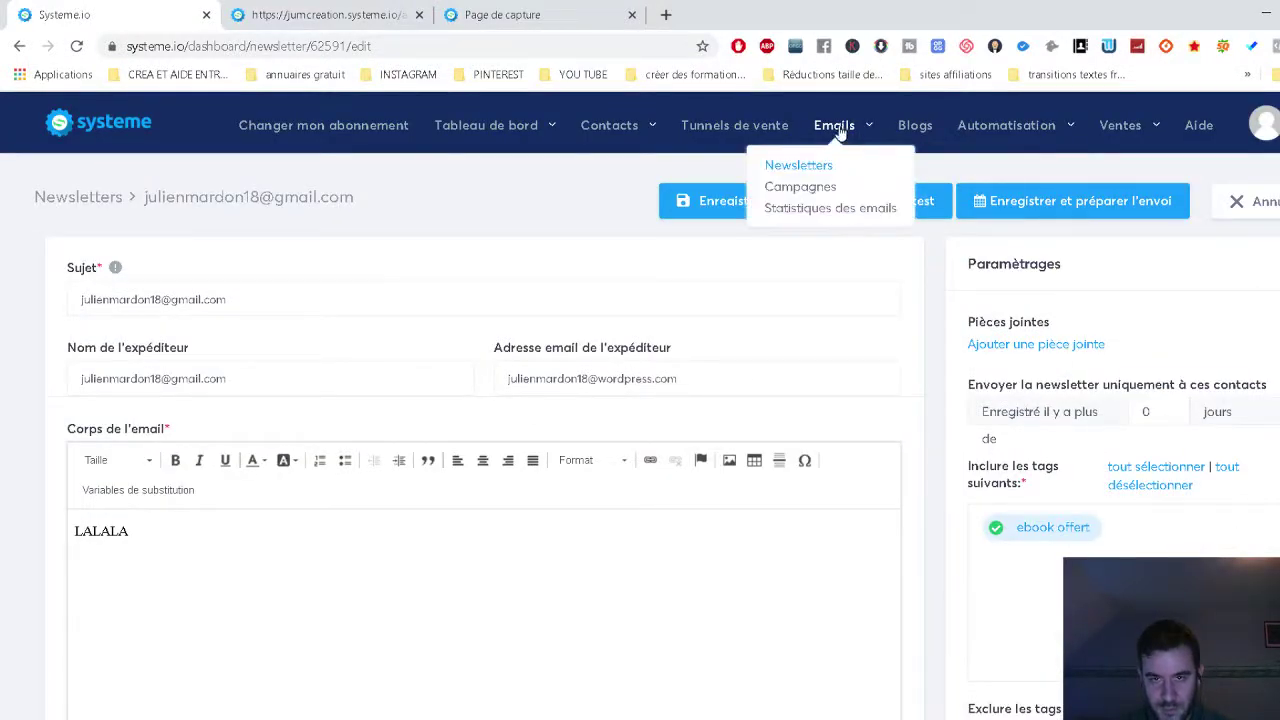
pyautogui.click(818, 187)
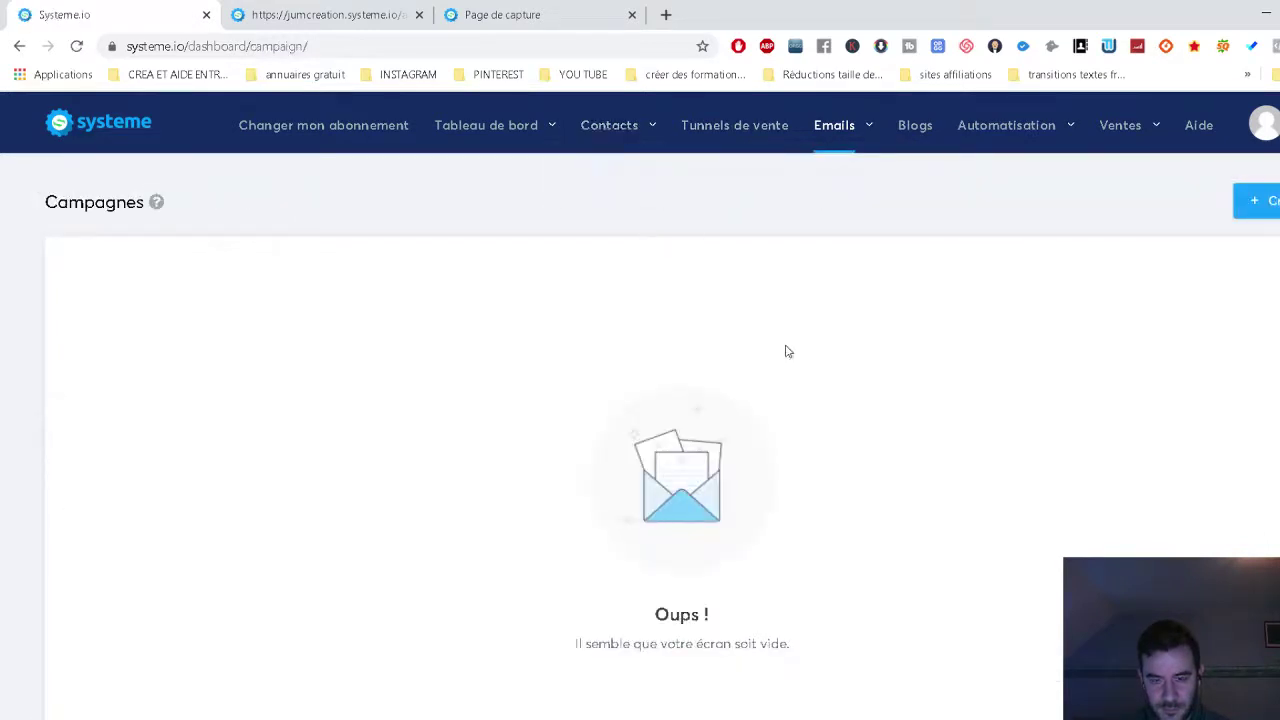
pyautogui.click(1265, 204)
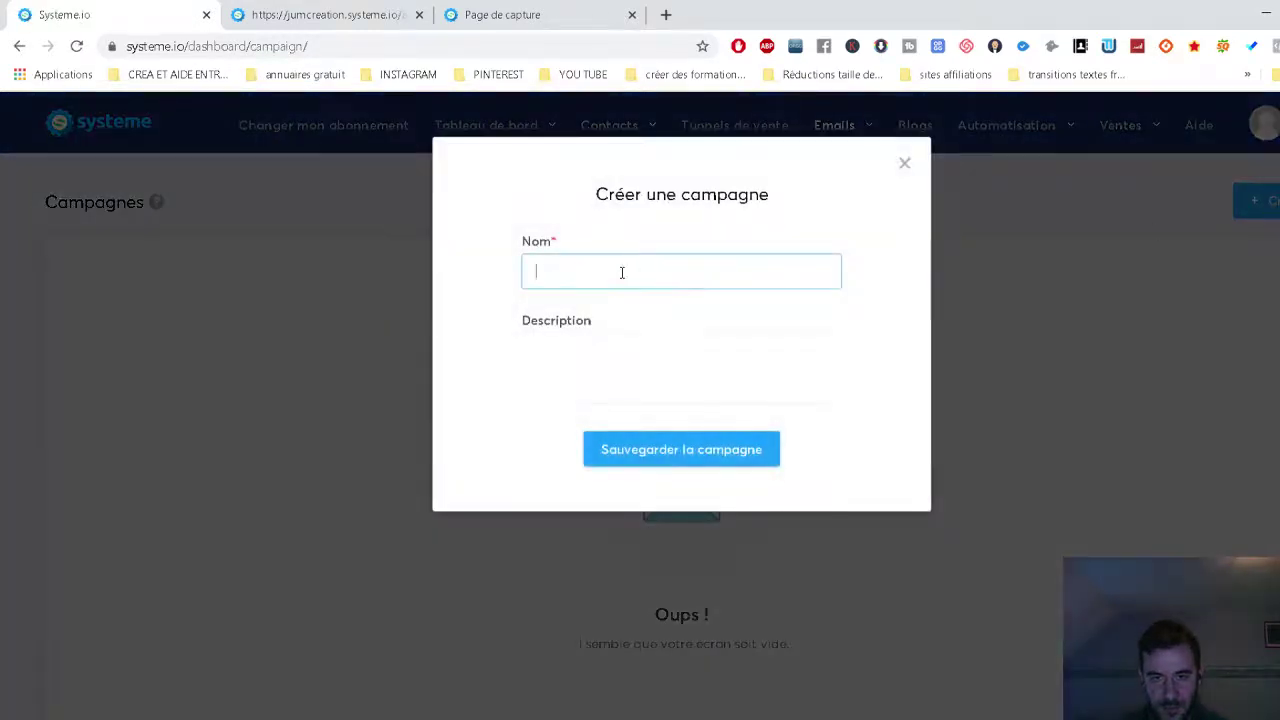
pyautogui.write('campagne')
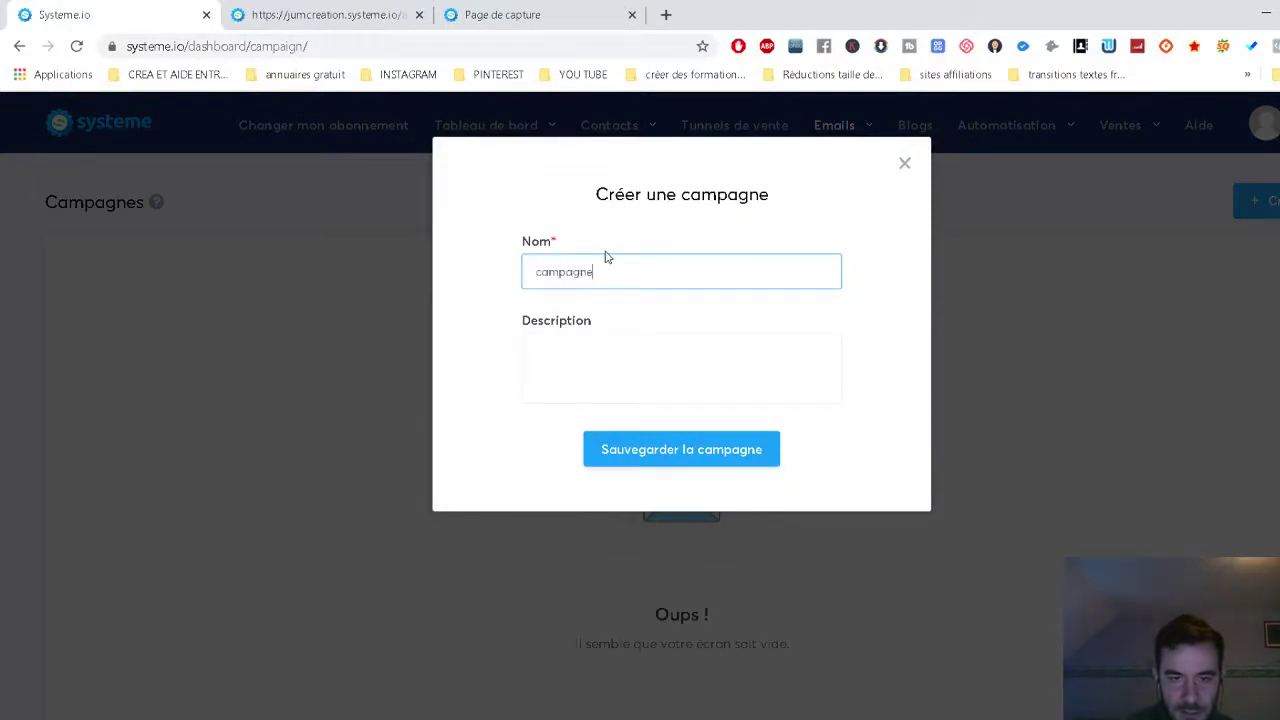
pyautogui.write(' test')
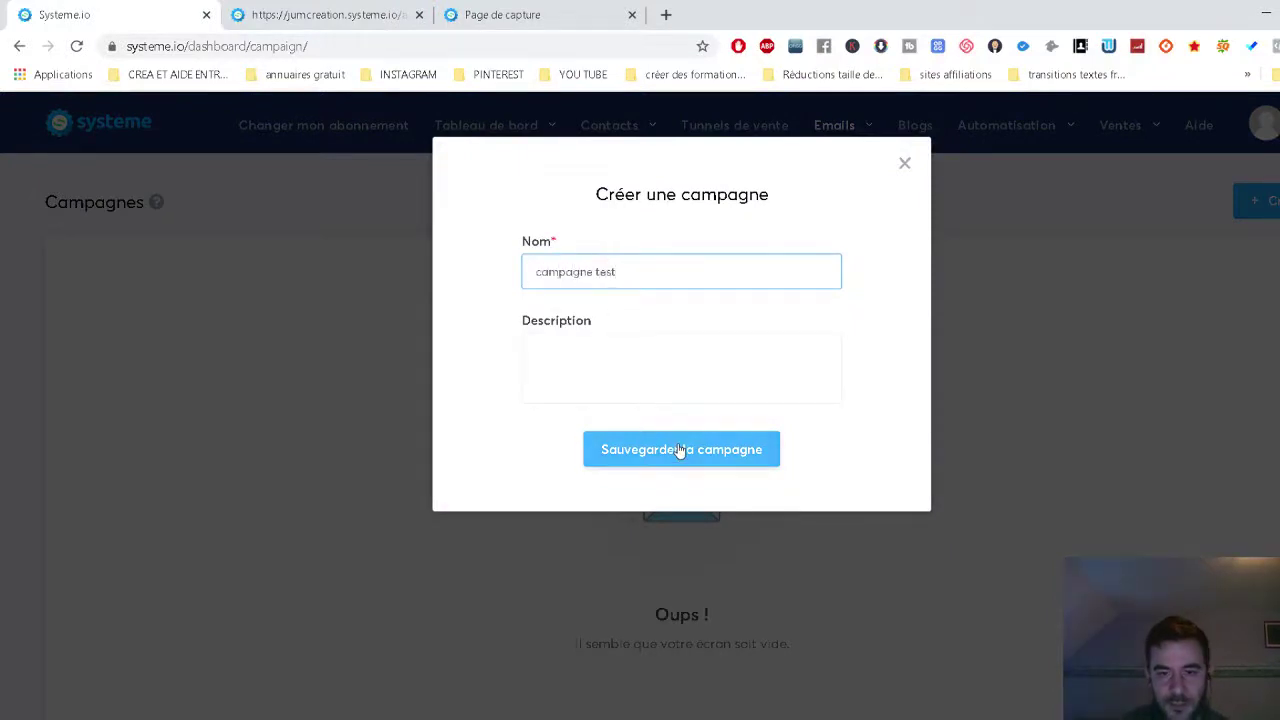
pyautogui.click(677, 449)
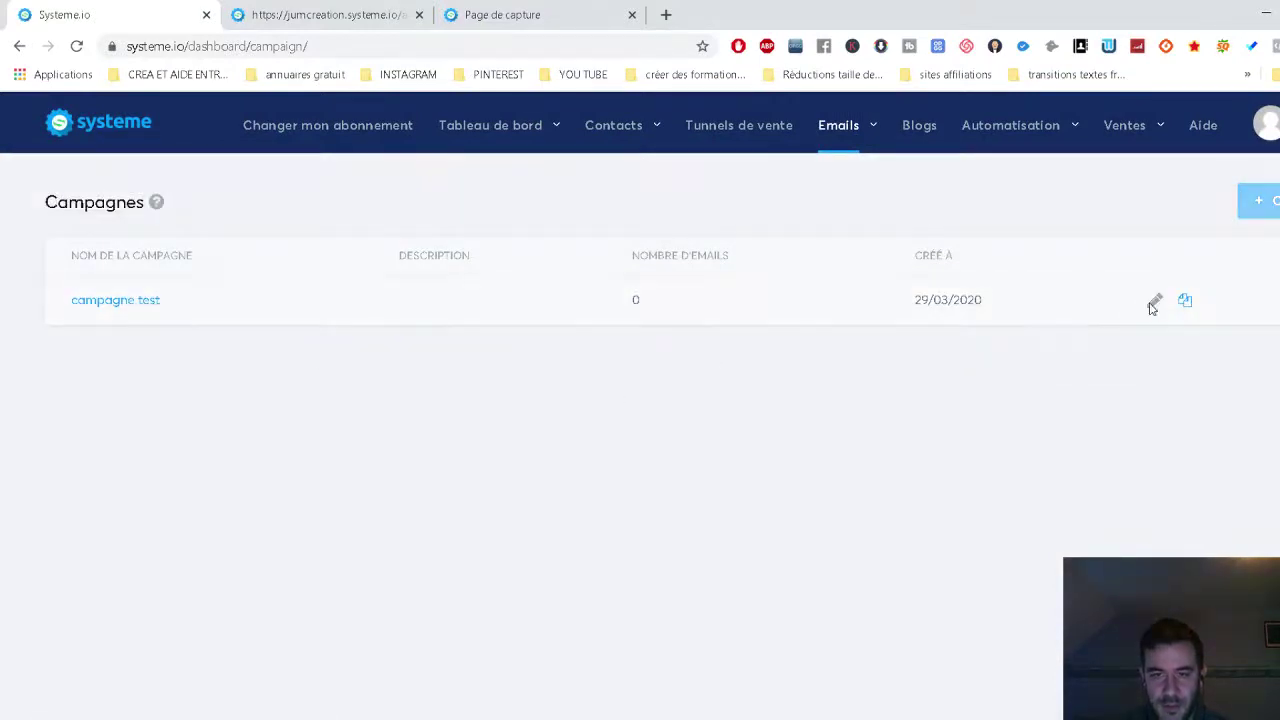
# Open the empty list of steps for campagne test.
pyautogui.click(1148, 303)
pyautogui.click(907, 163)
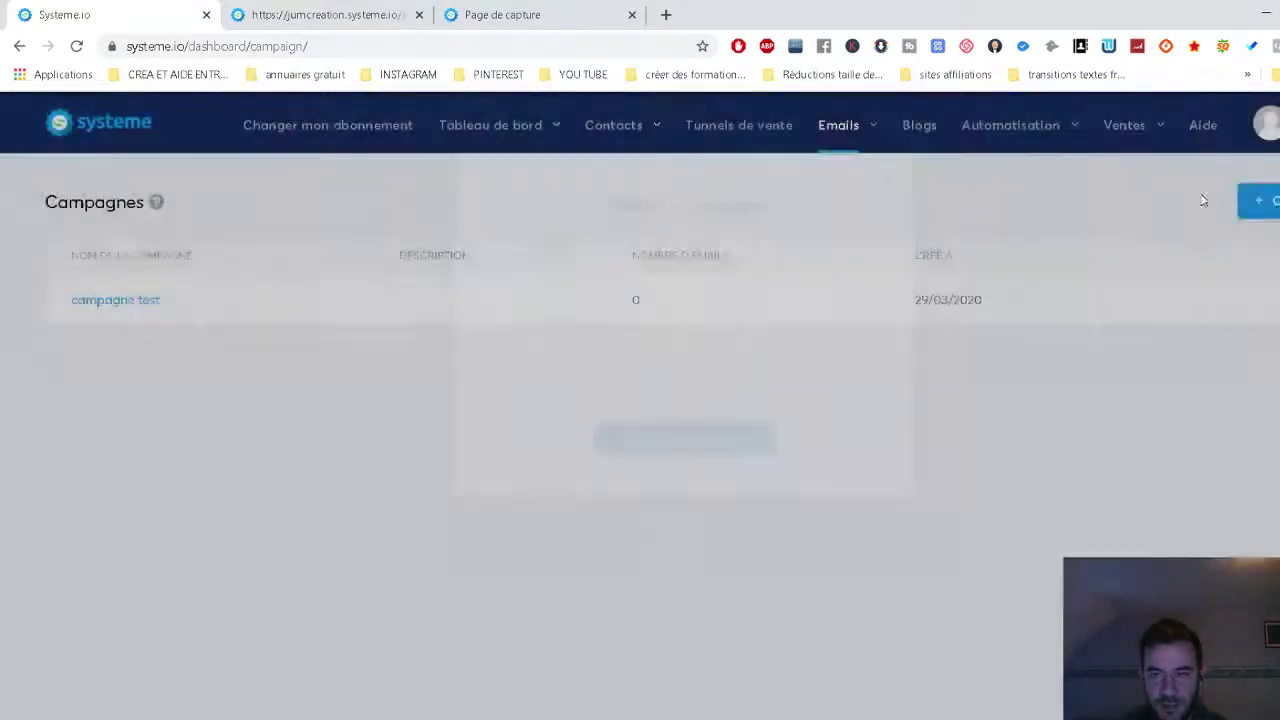
pyautogui.click(1268, 202)
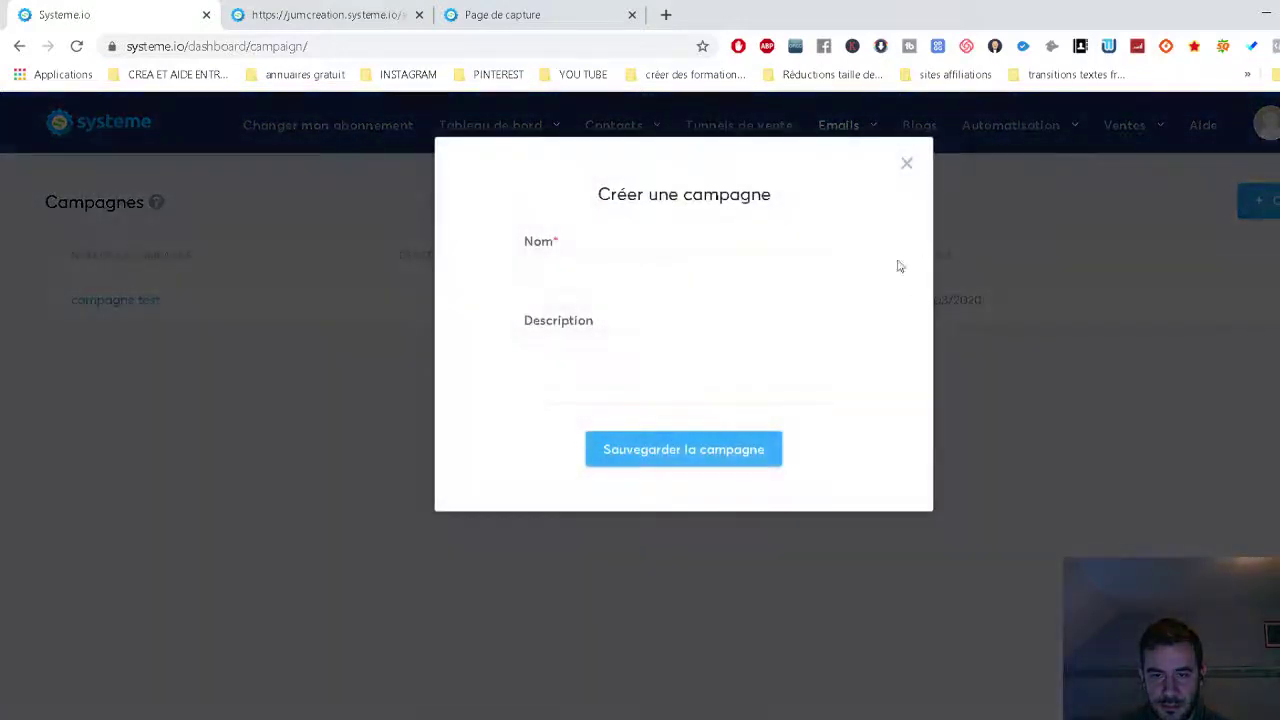
pyautogui.click(908, 163)
pyautogui.click(126, 303)
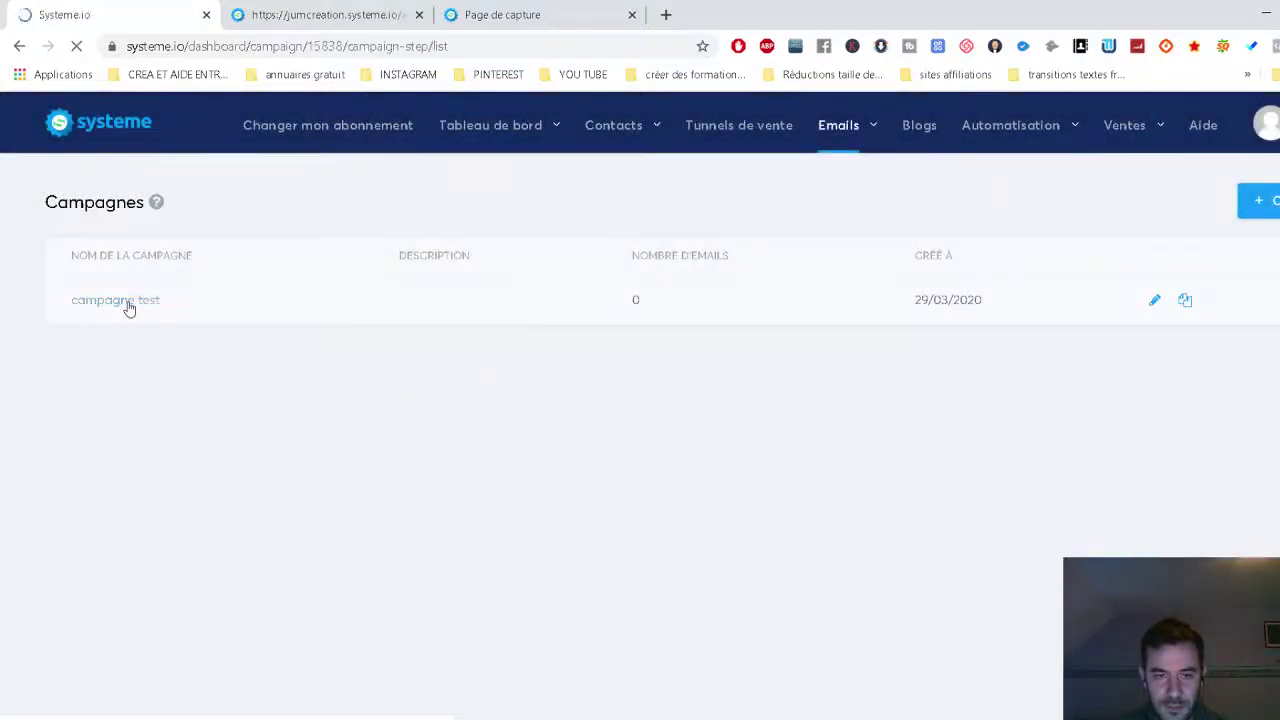
# Add a new email step to campagne test and review its Placer après cet email options.
pyautogui.click(1237, 210)
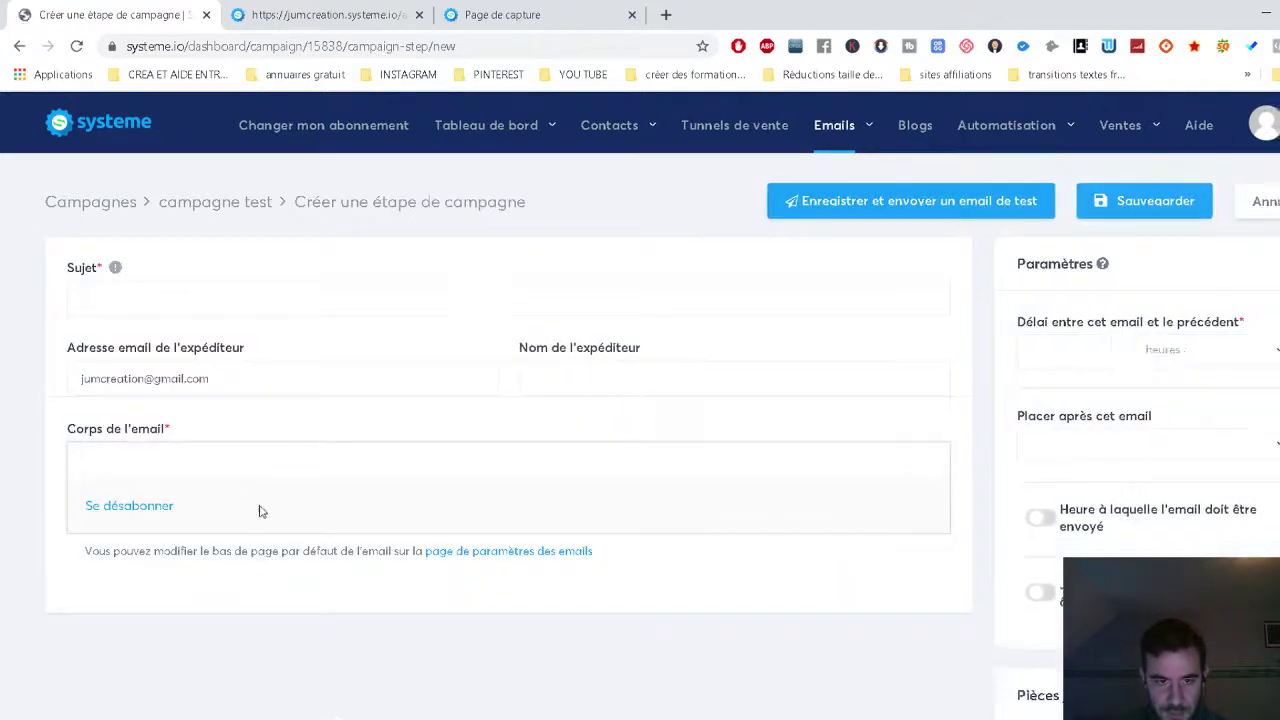
pyautogui.scroll(-3, 331, 576)
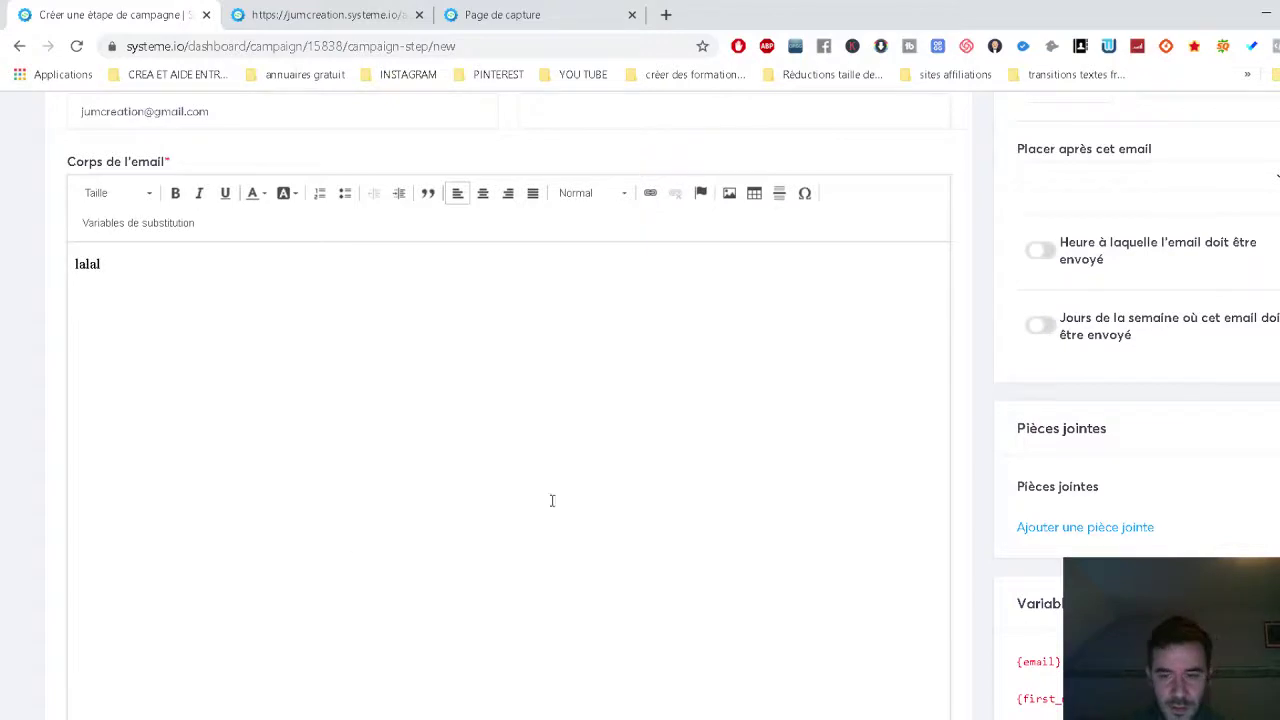
pyautogui.scroll(-4, 551, 500)
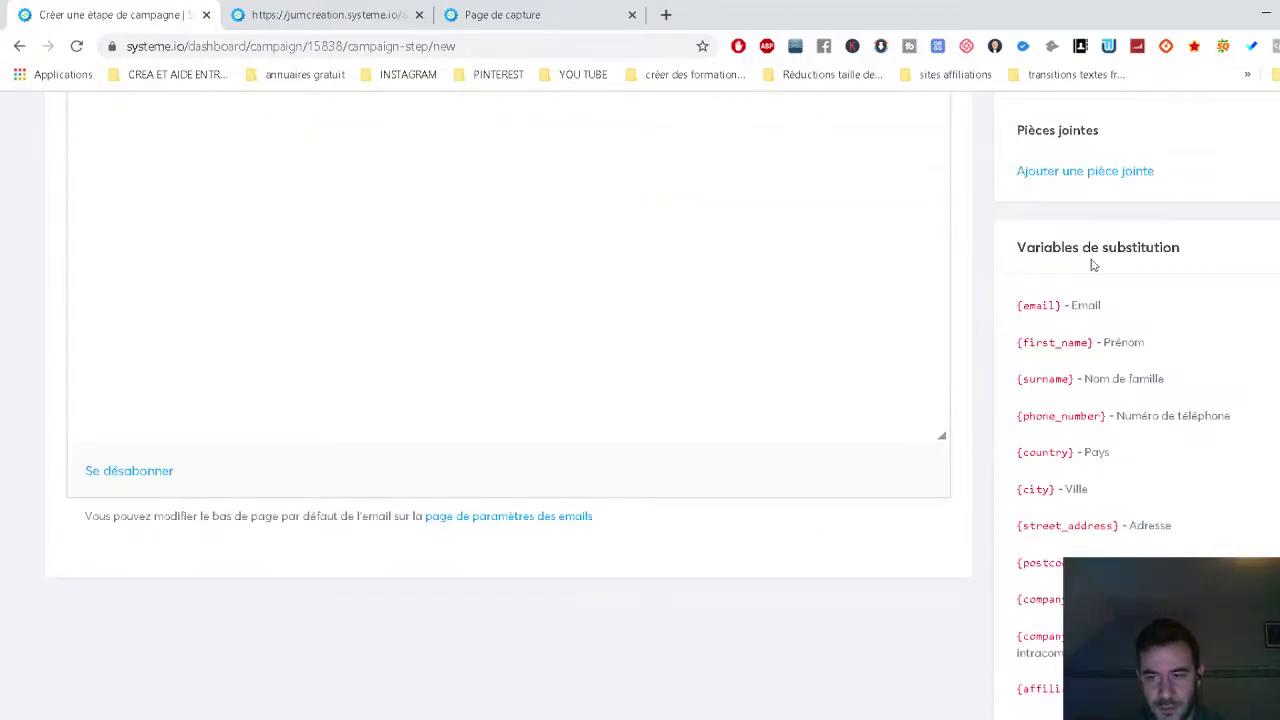
pyautogui.scroll(-1, 551, 500)
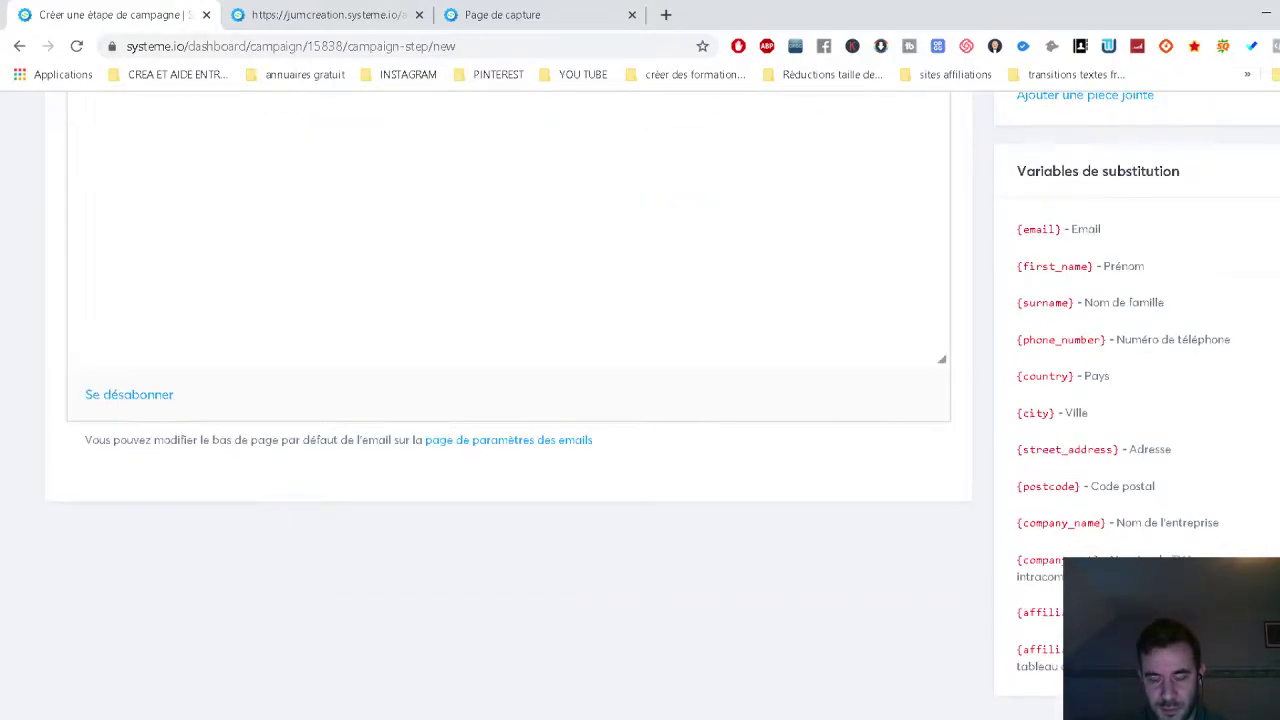
pyautogui.scroll(7, 1078, 427)
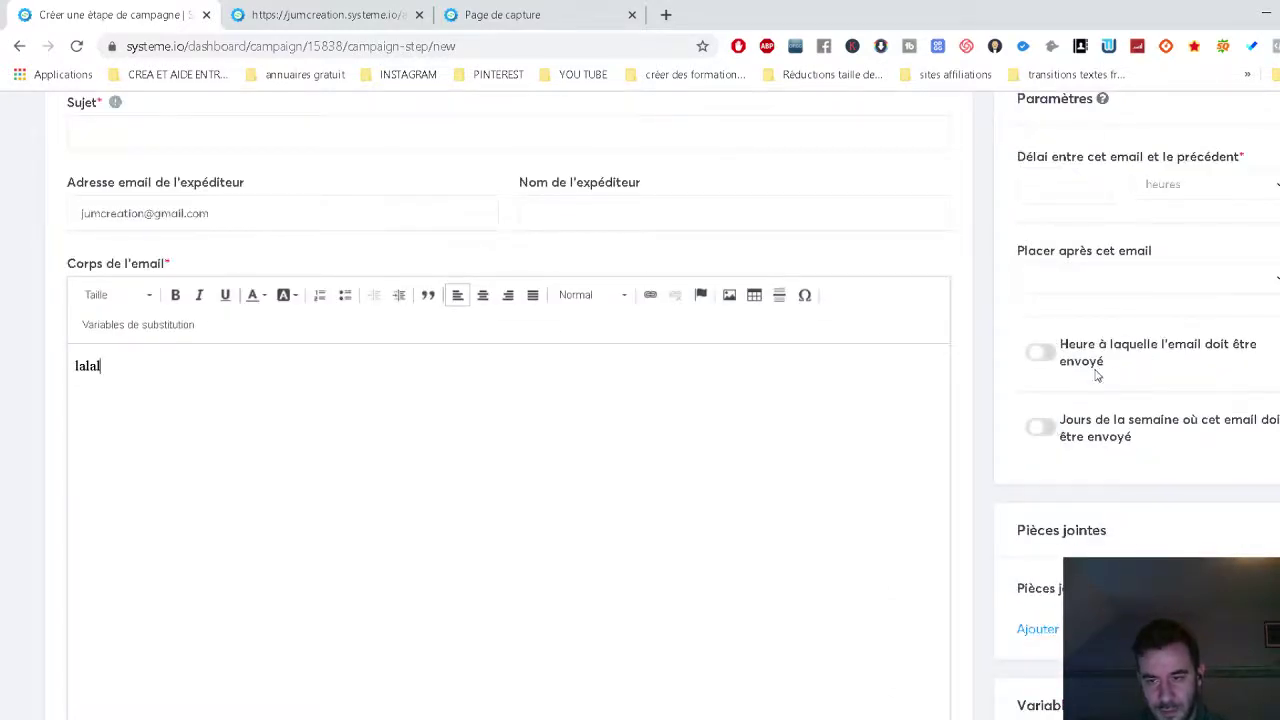
pyautogui.scroll(2, 1118, 378)
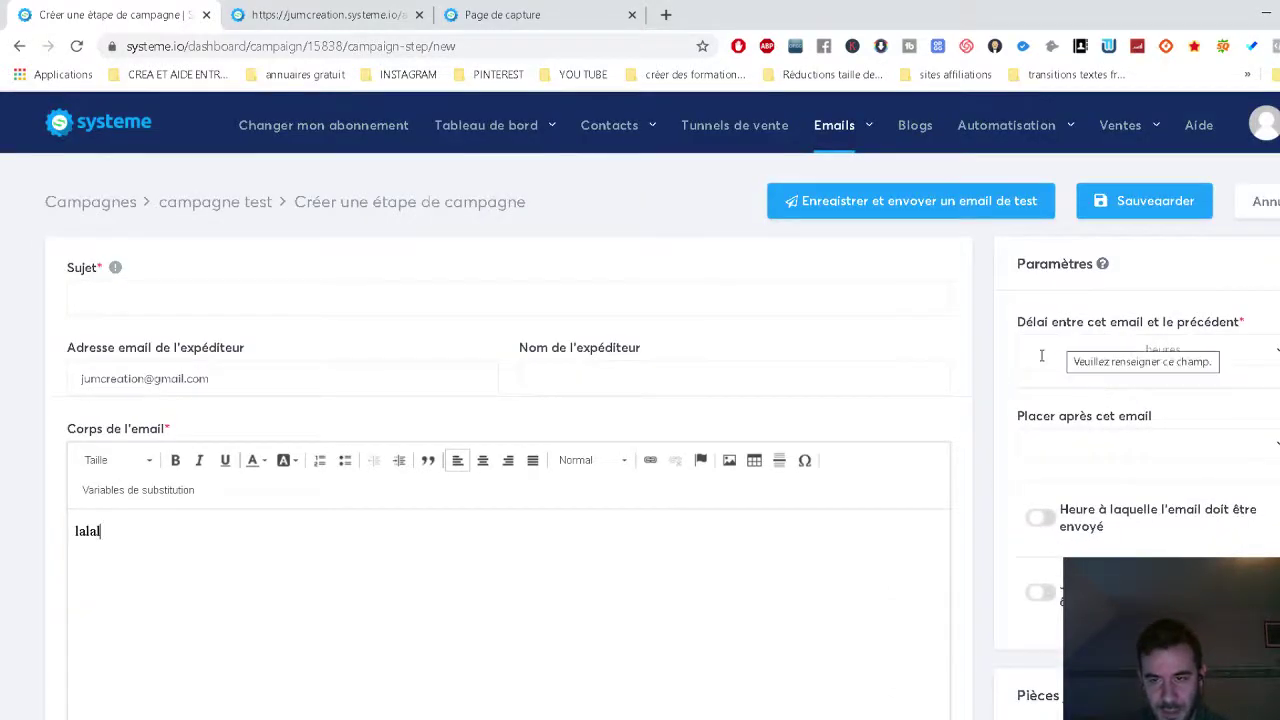
pyautogui.click(1062, 455)
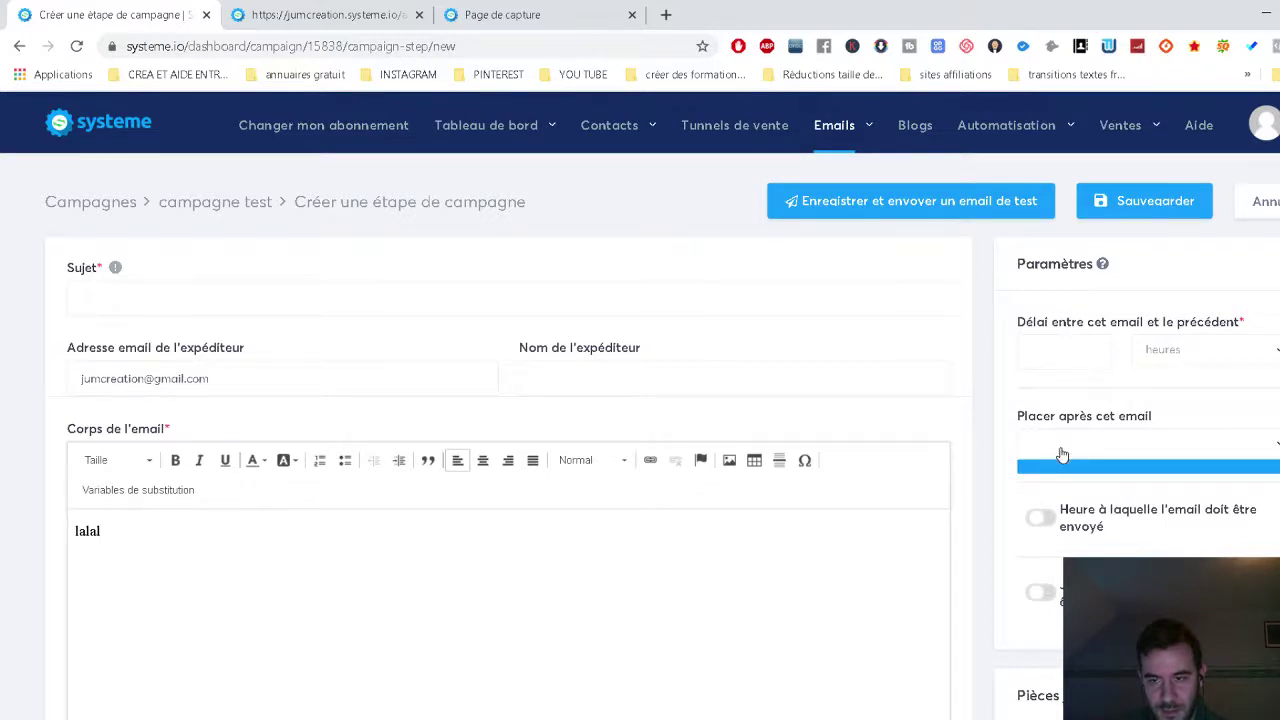
pyautogui.click(1062, 455)
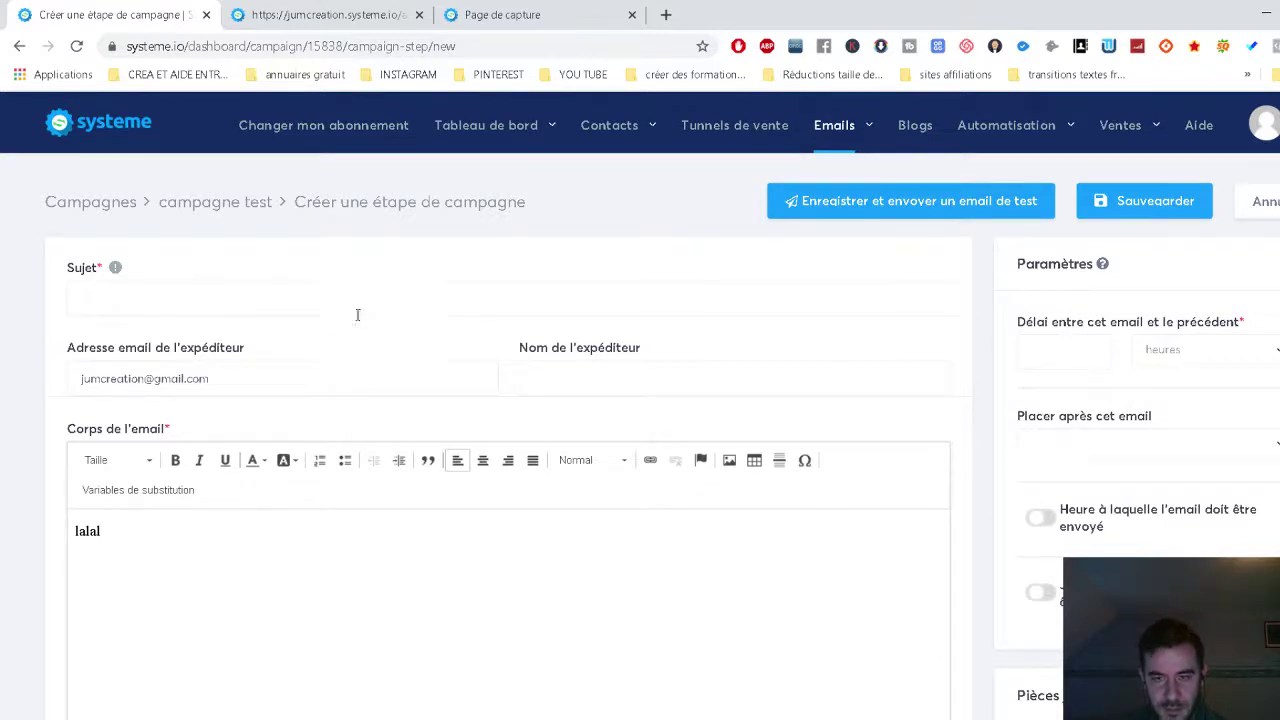
pyautogui.scroll(-1, 880, 428)
pyautogui.scroll(1, 897, 442)
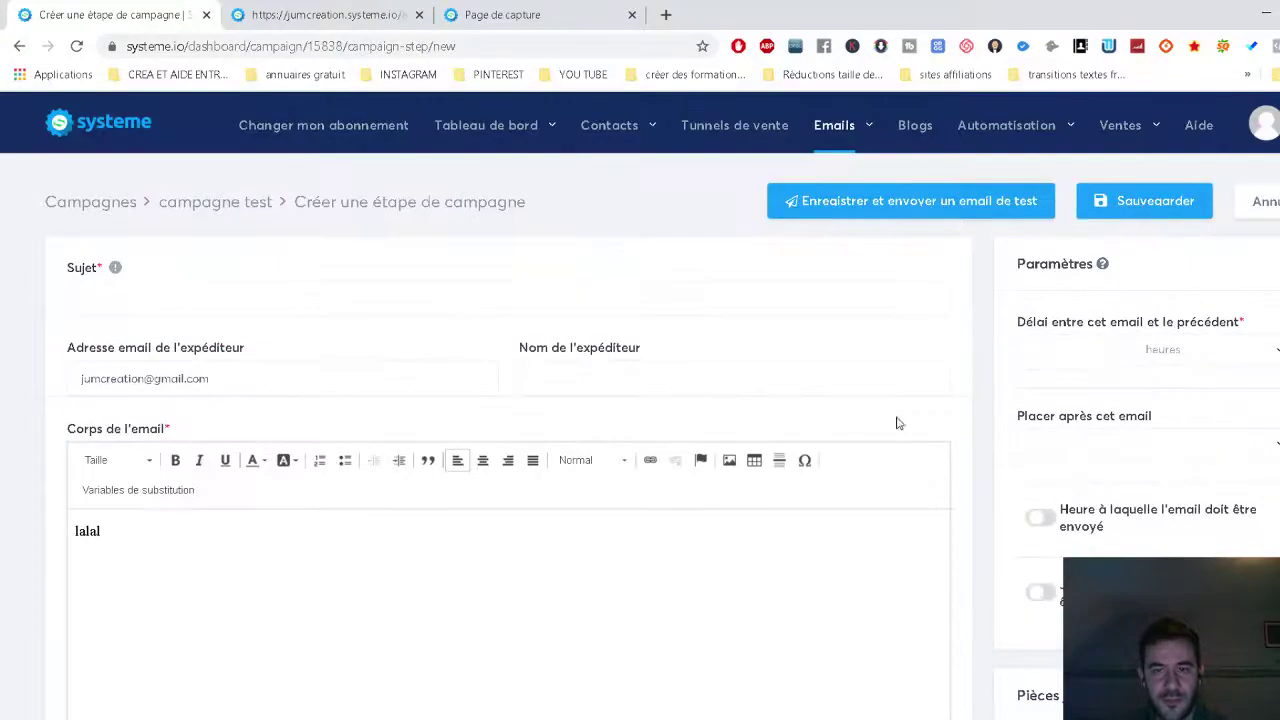
# Go to Contacts > Contacts to confirm the contact is tagged ebook offert.
pyautogui.moveTo(634, 127)
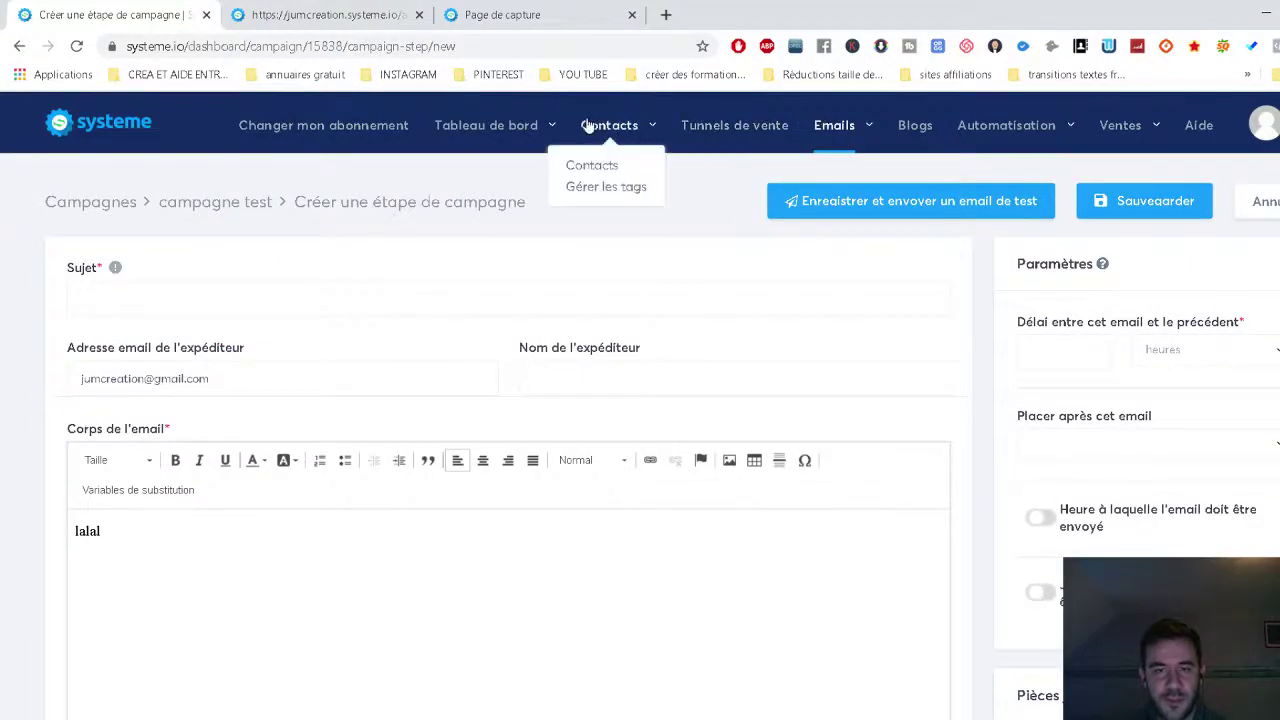
pyautogui.click(593, 165)
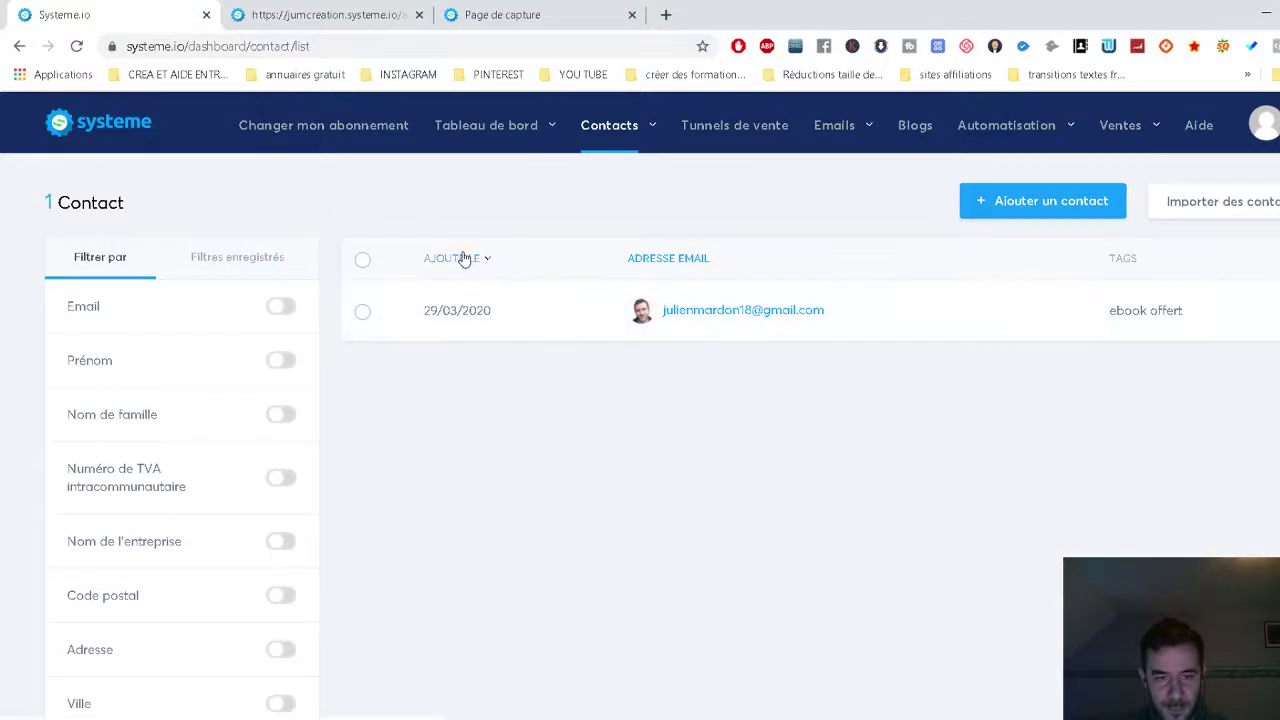
pyautogui.moveTo(472, 152)
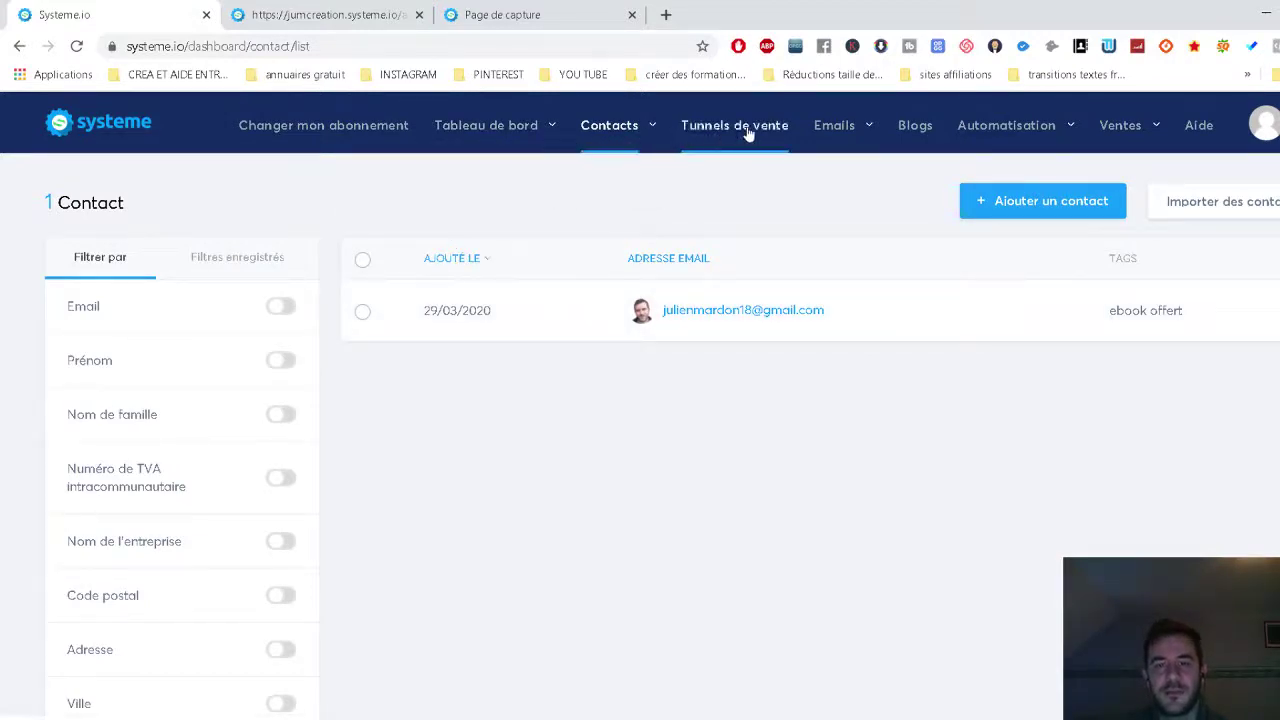
pyautogui.moveTo(578, 130)
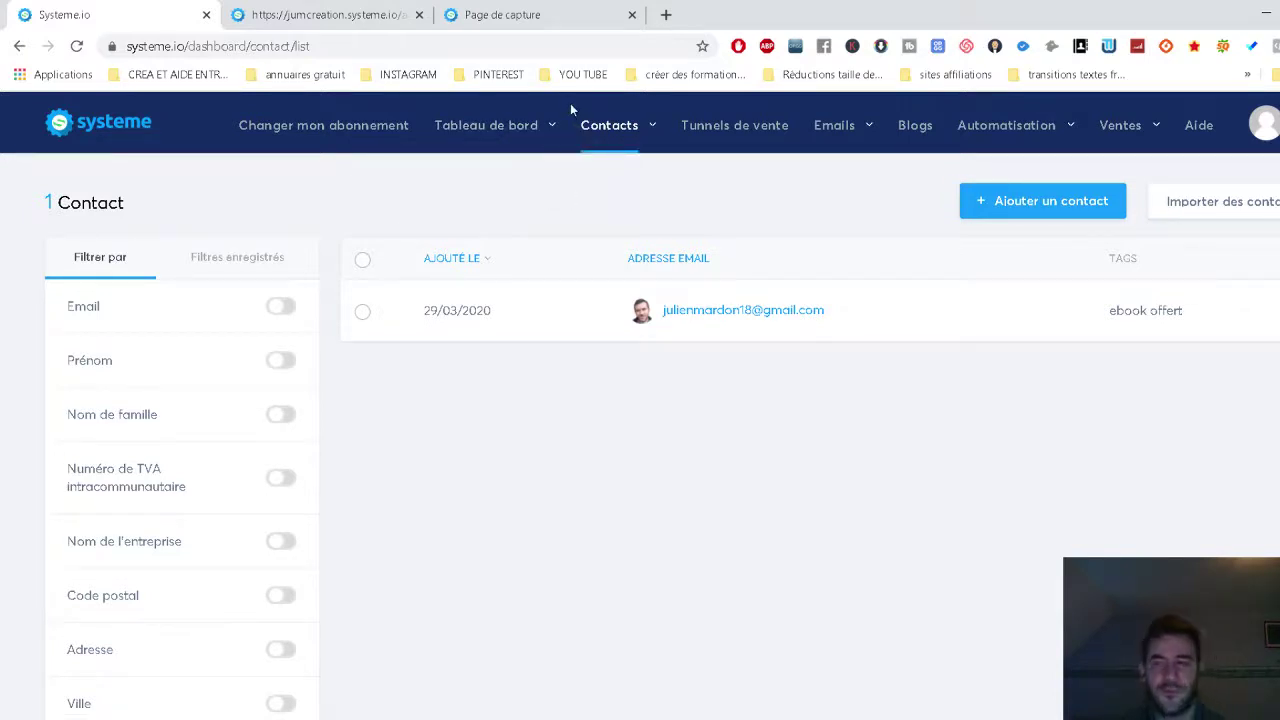
pyautogui.moveTo(610, 147)
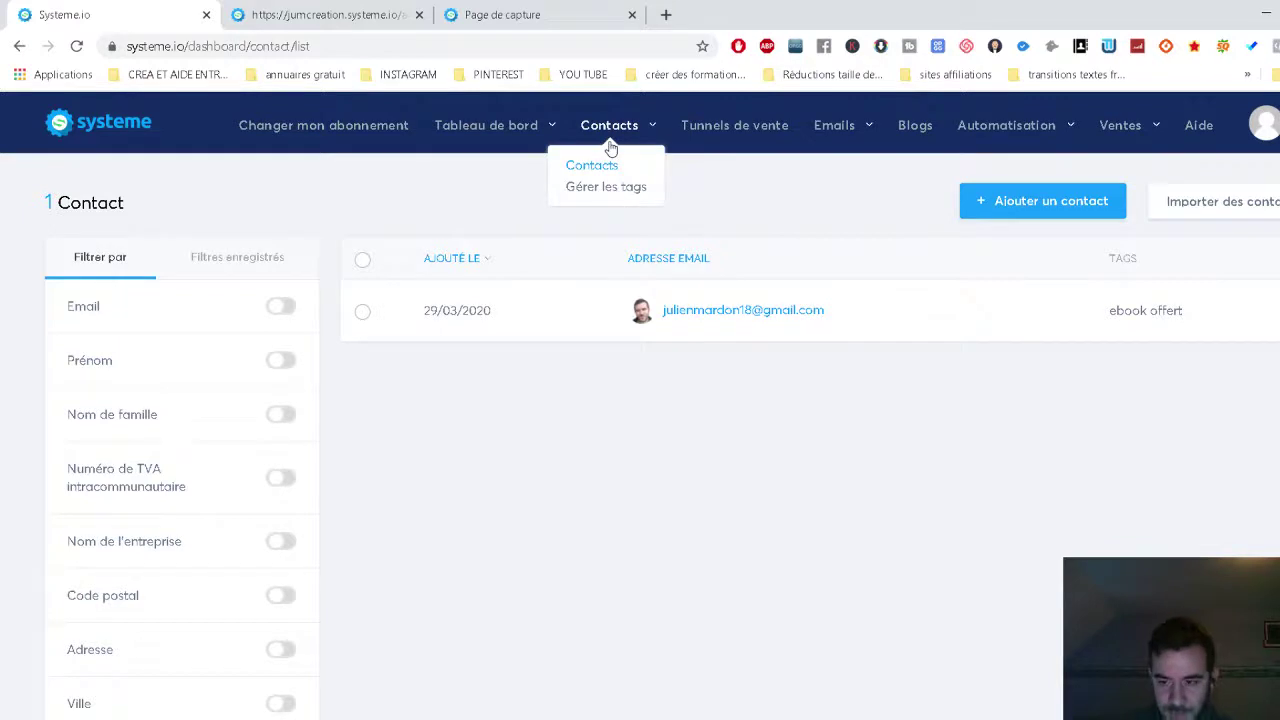